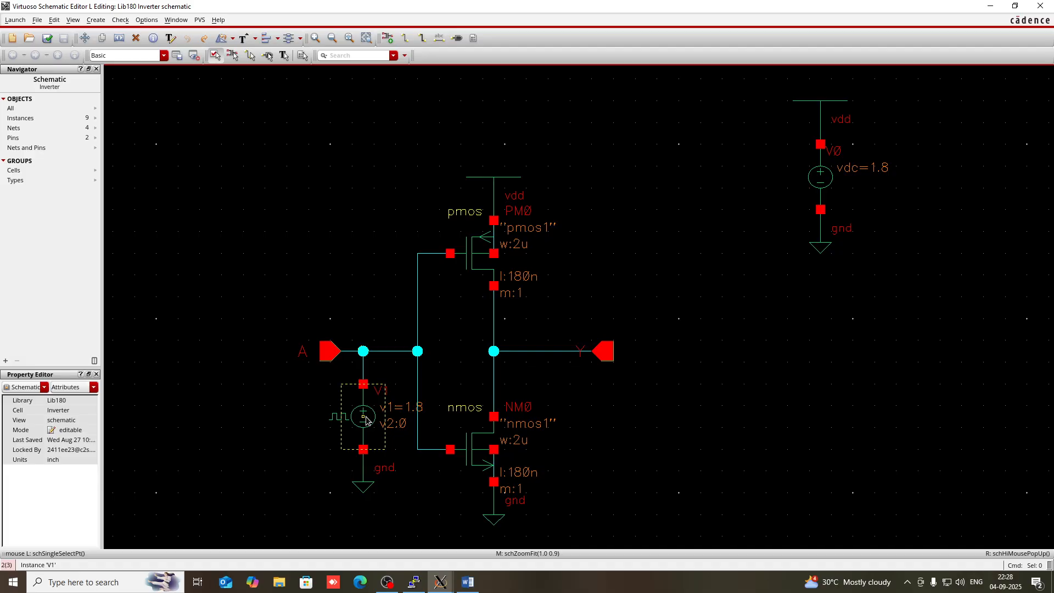
Set the input pulse source V1's rise and fall times to 1n s and its pulse width to 10n s
key(q)
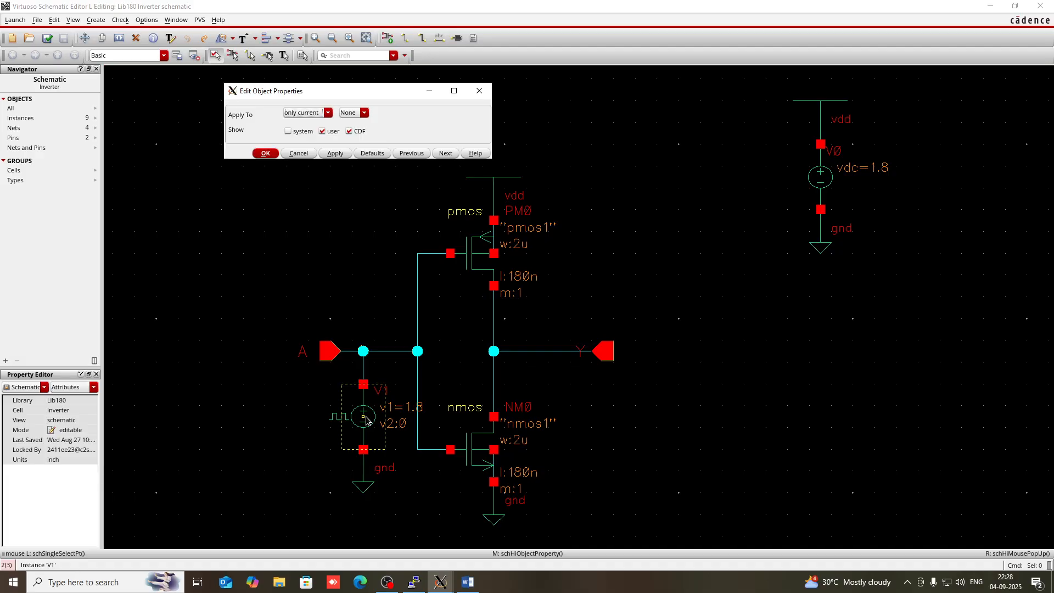
click(263, 153)
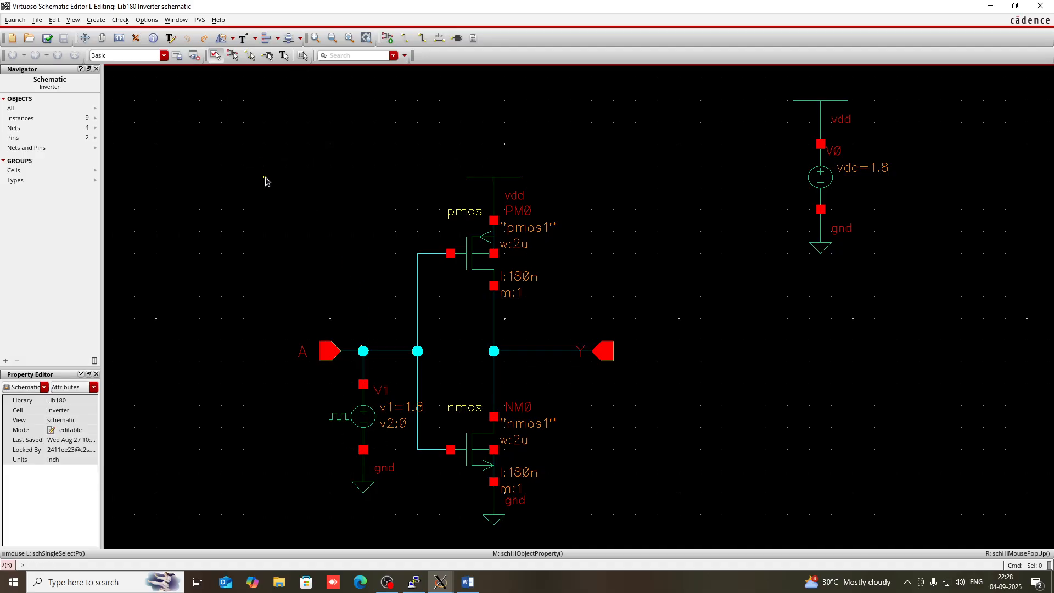
click(375, 405)
key(q)
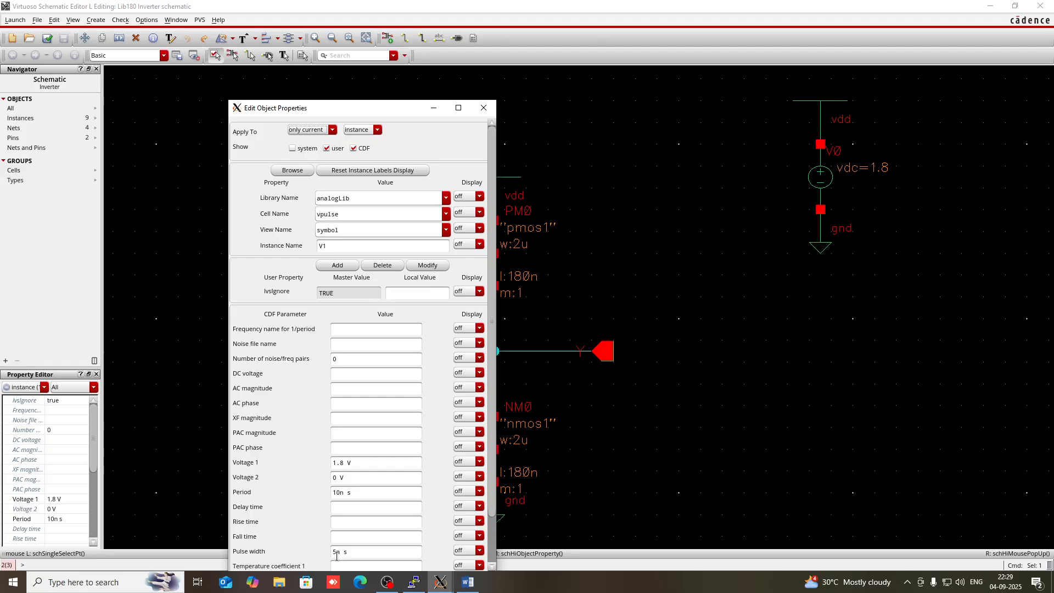
click(341, 522)
click(337, 510)
click(345, 538)
click(381, 508)
click(341, 552)
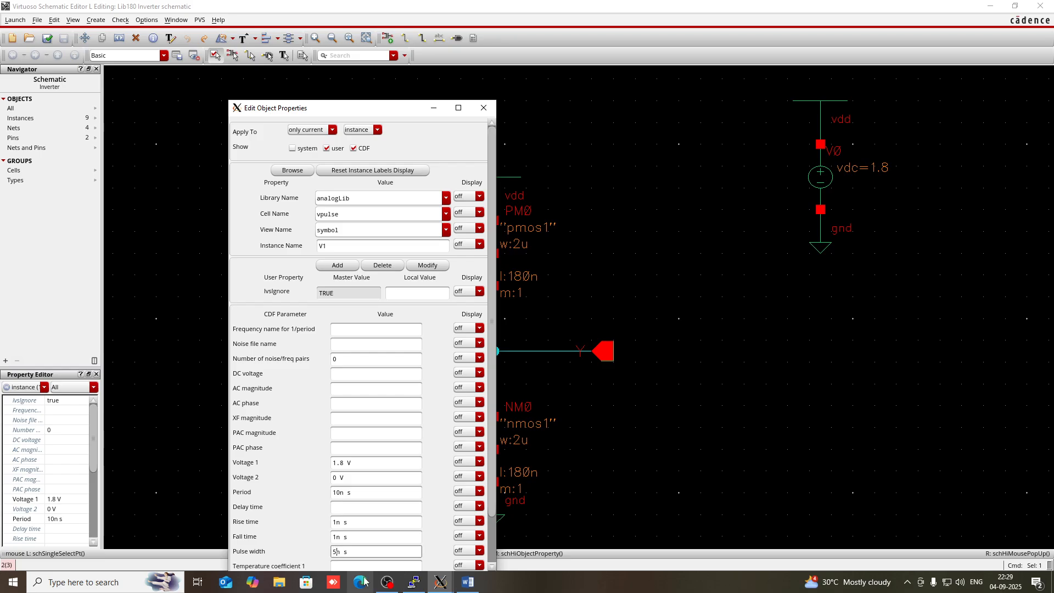
text(10)
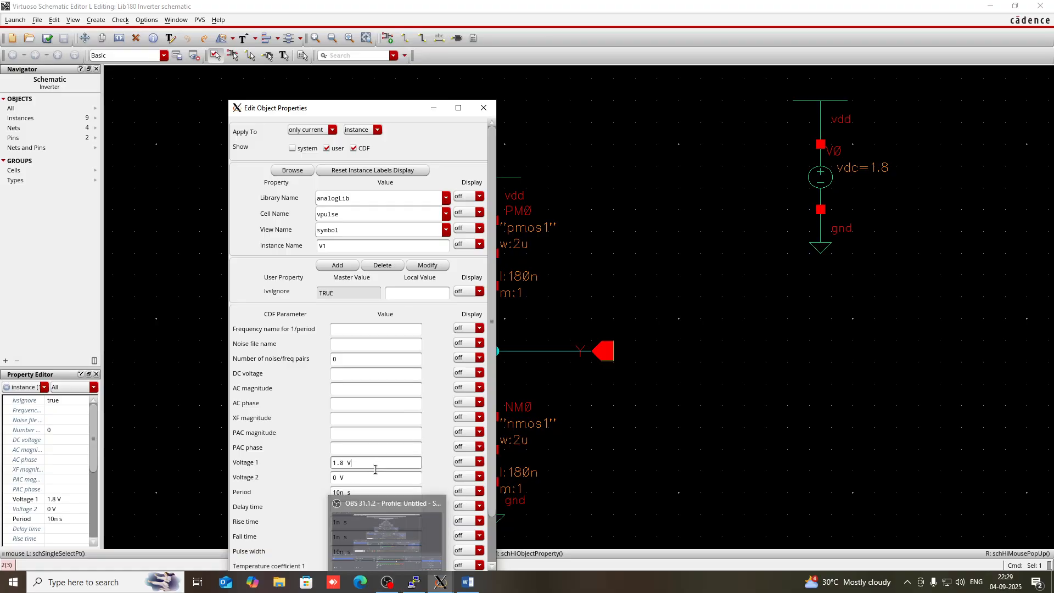
Set the pulse source's period to 20n s and accept its edited properties
click(338, 492)
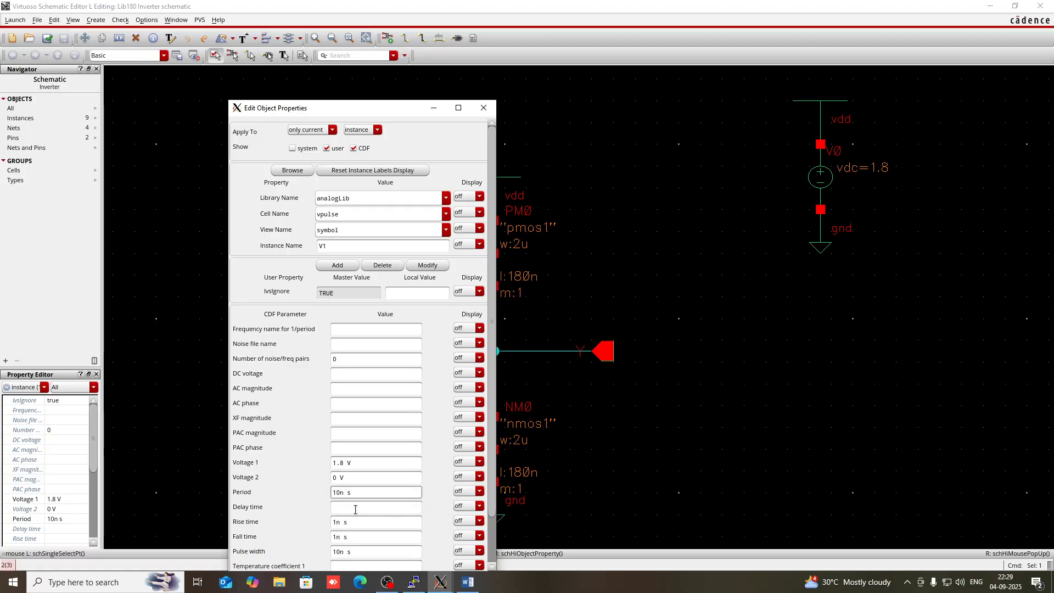
click(352, 511)
click(460, 109)
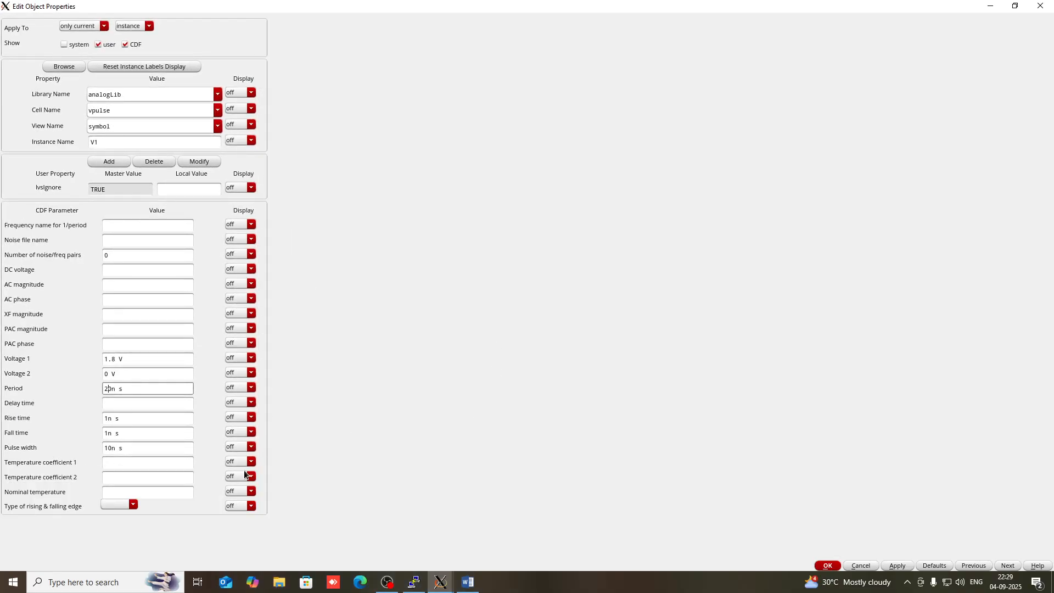
click(826, 565)
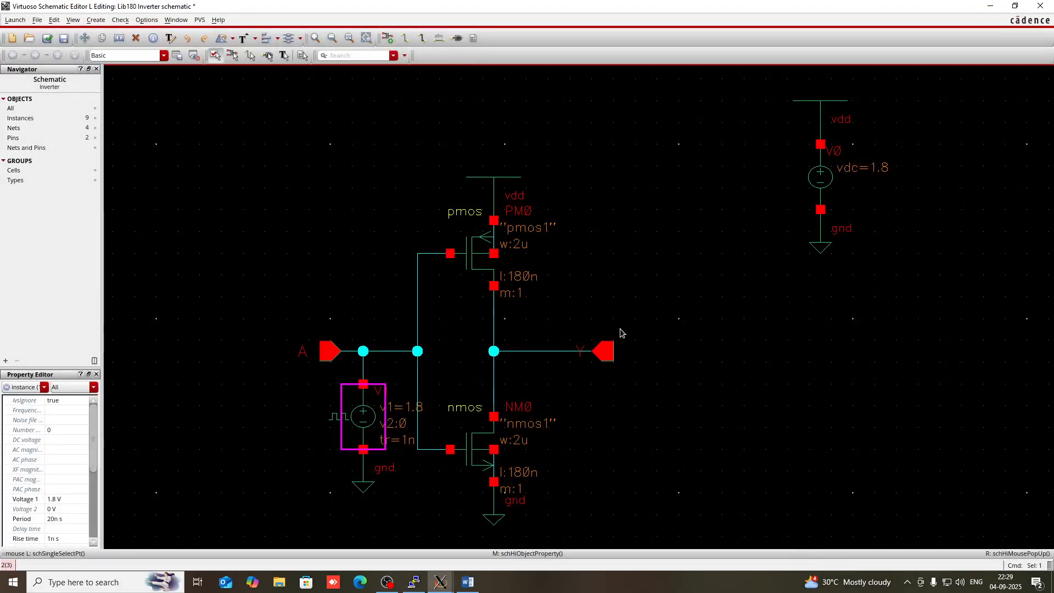
click(367, 254)
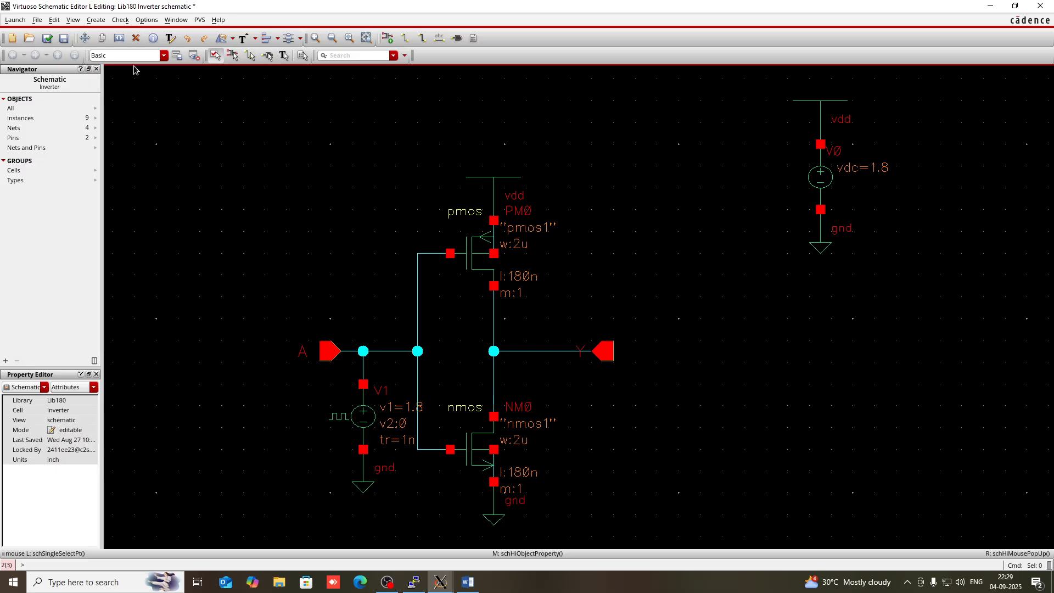
Launch ADE L for the inverter schematic, allowing the Analog_Design_Environment_XL license for this session
click(15, 20)
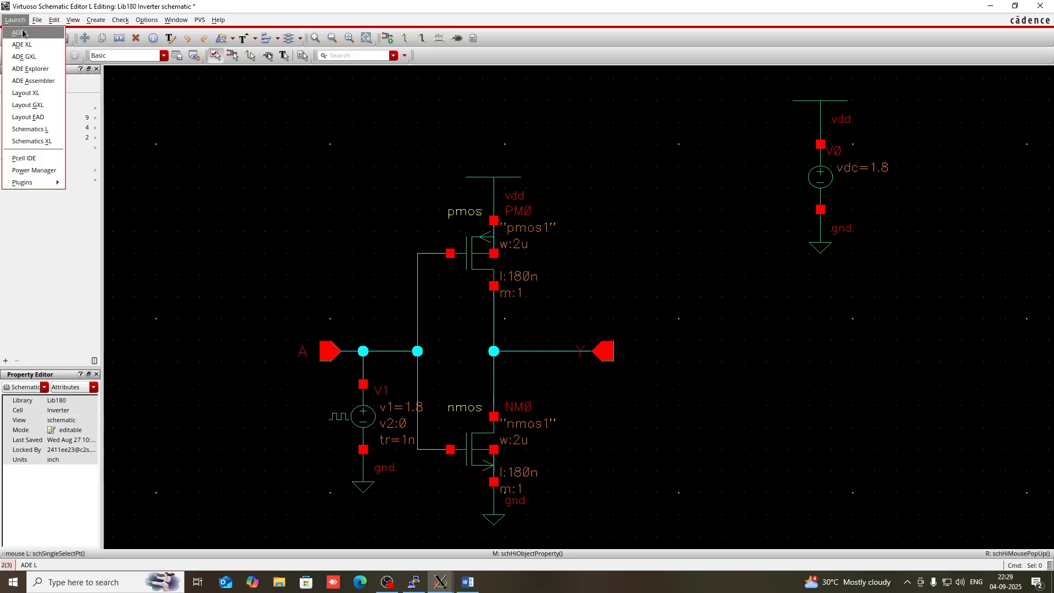
click(23, 32)
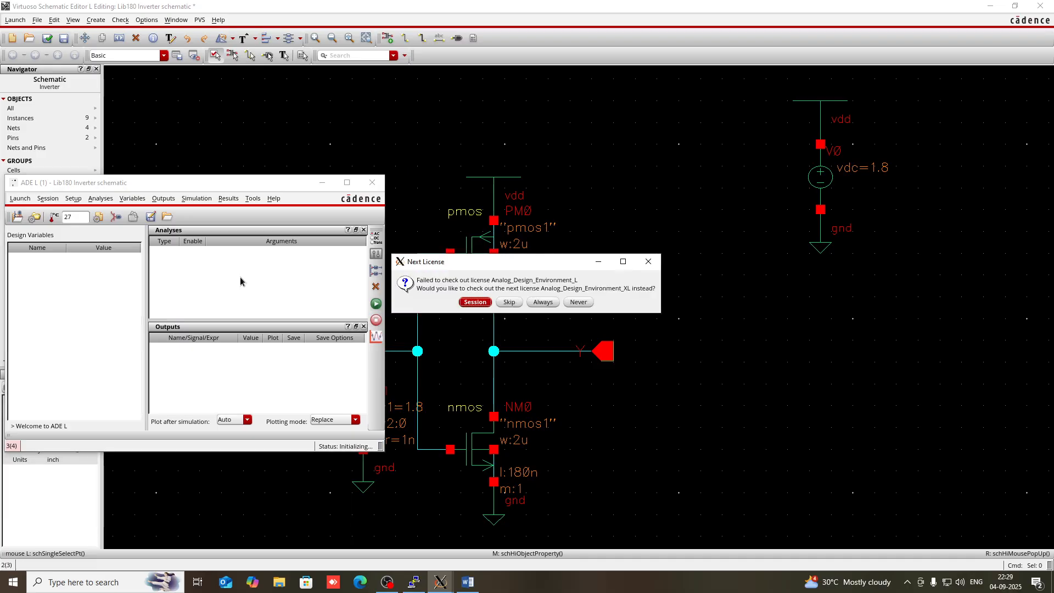
click(461, 303)
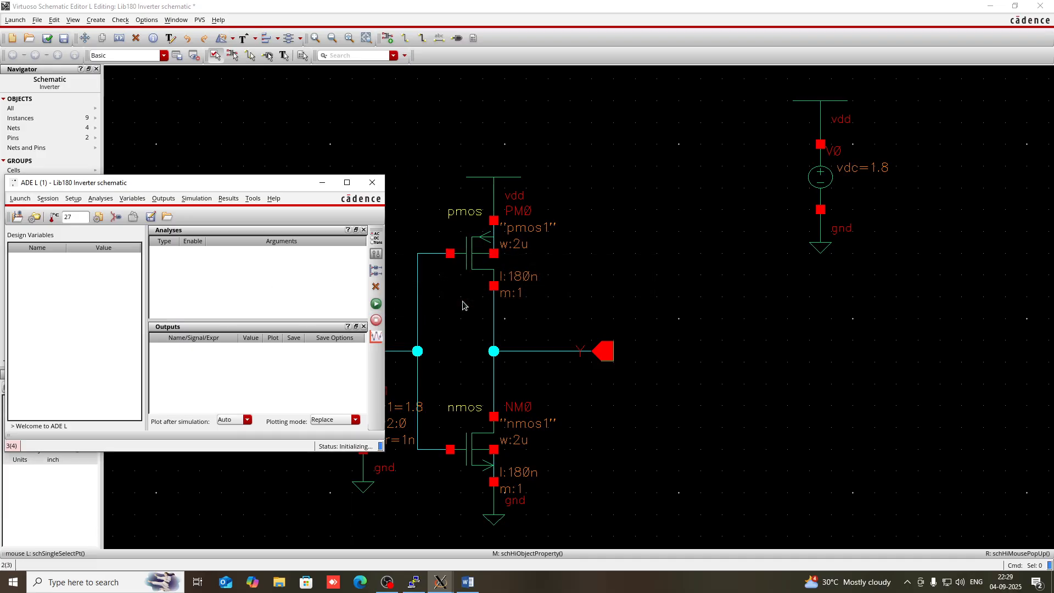
click(463, 303)
click(463, 303)
Add a transient analysis with a stop time of 200n and moderate accuracy
right_click(295, 290)
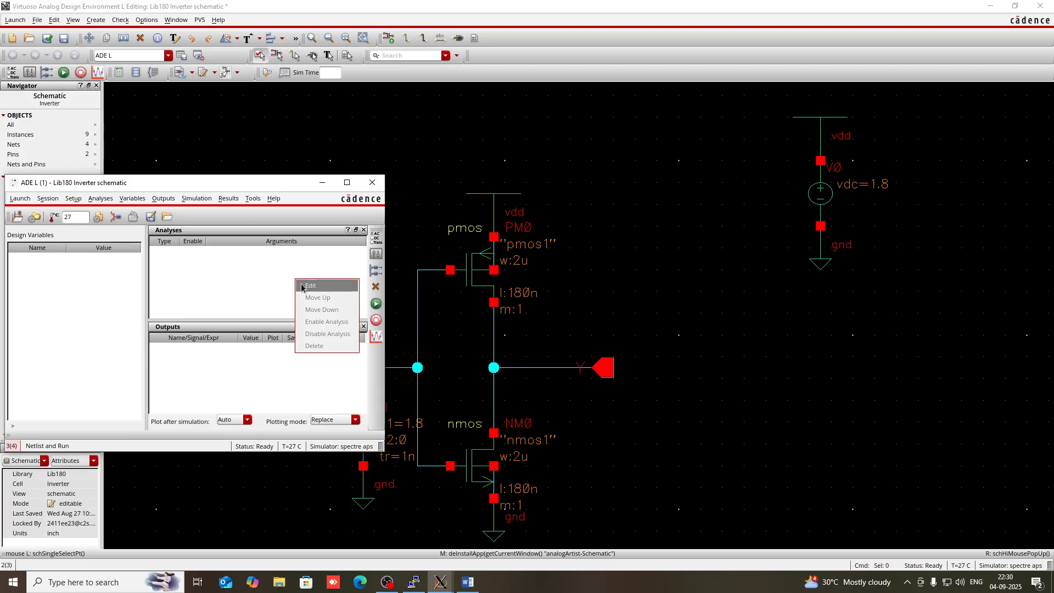
click(305, 281)
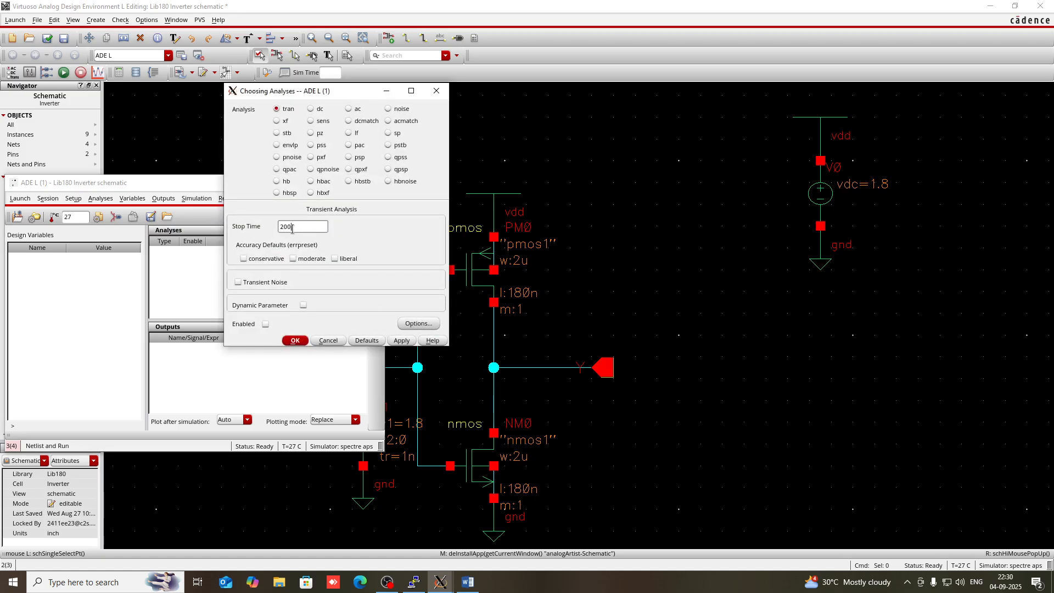
text(200n)
click(293, 260)
click(295, 342)
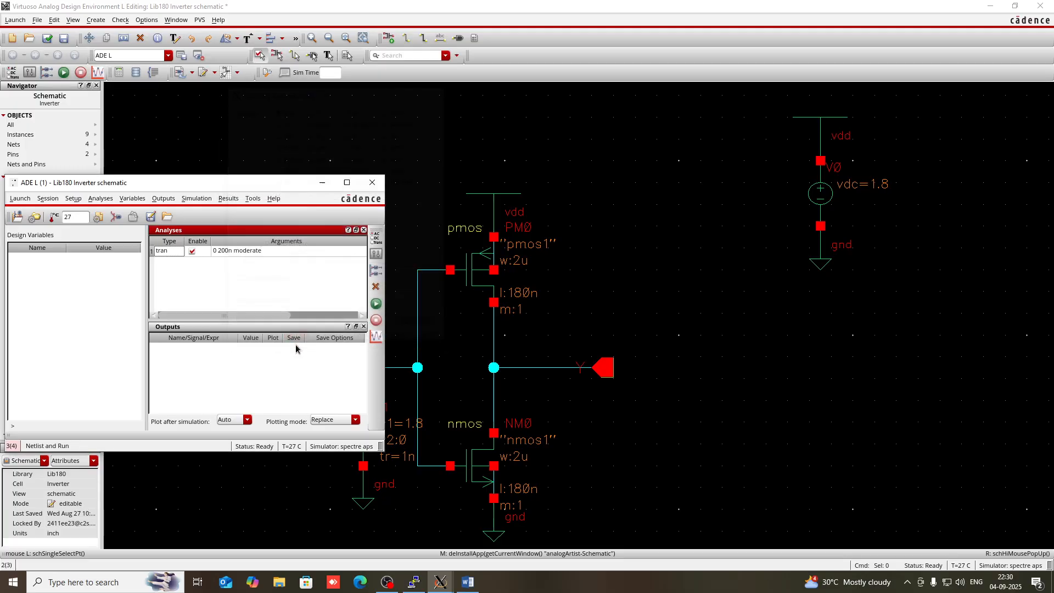
Add the schematic signals Y and A to the simulation outputs for plotting
right_click(255, 381)
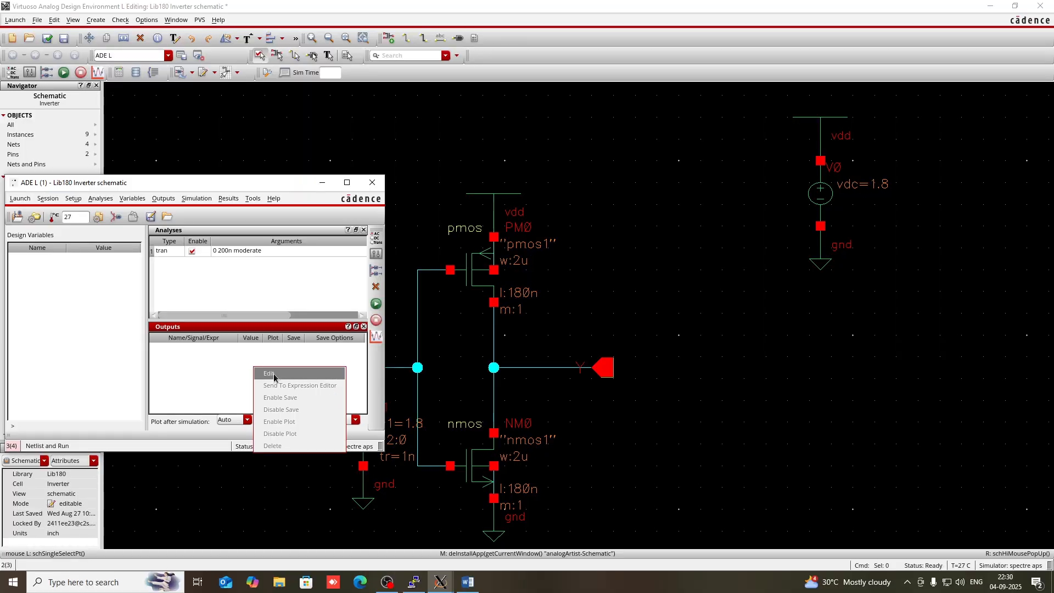
click(311, 301)
click(443, 144)
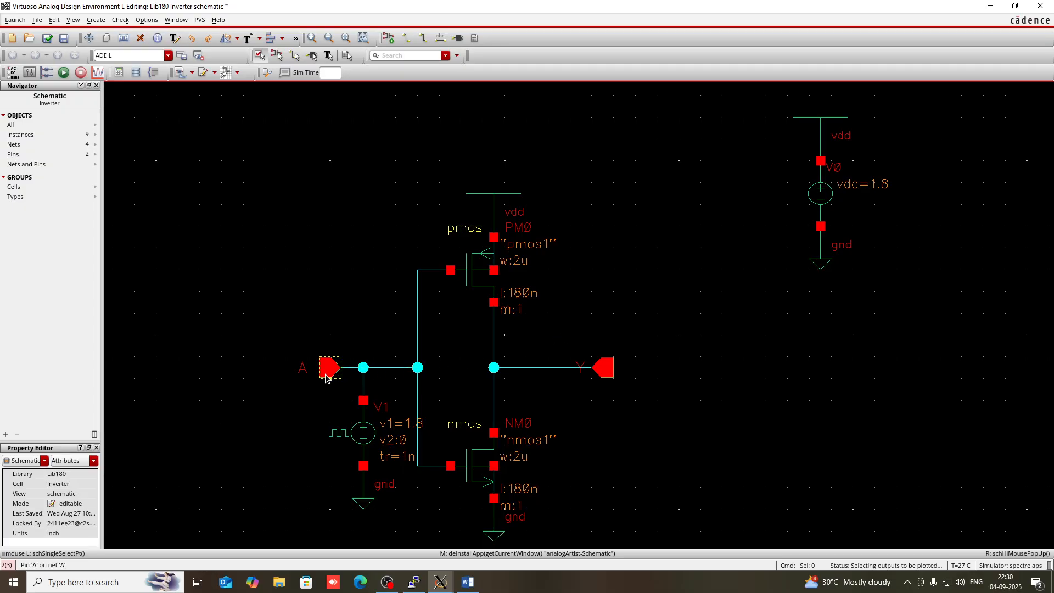
click(606, 377)
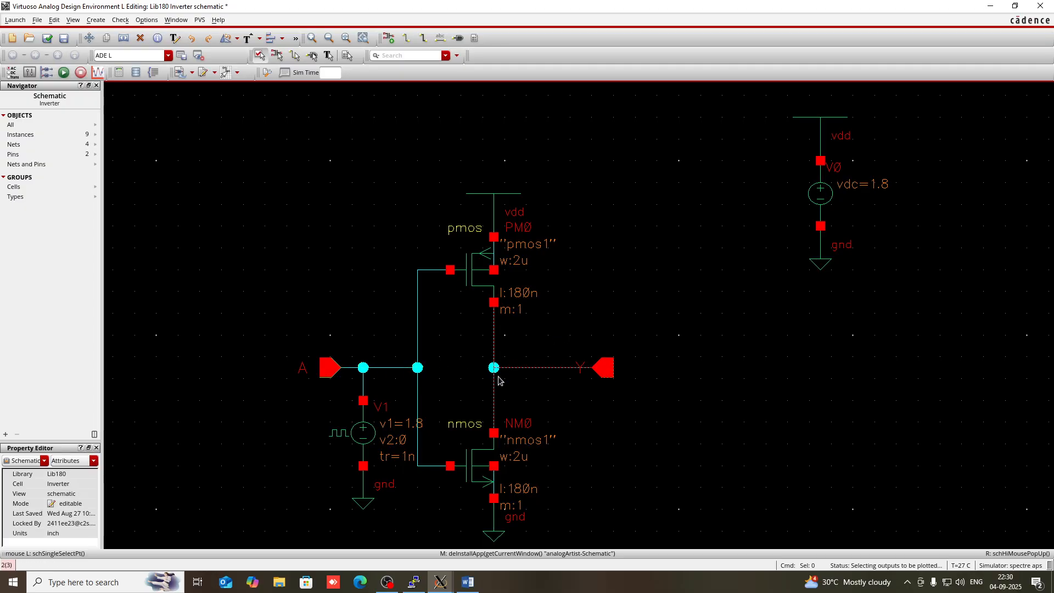
click(330, 377)
click(435, 582)
click(587, 528)
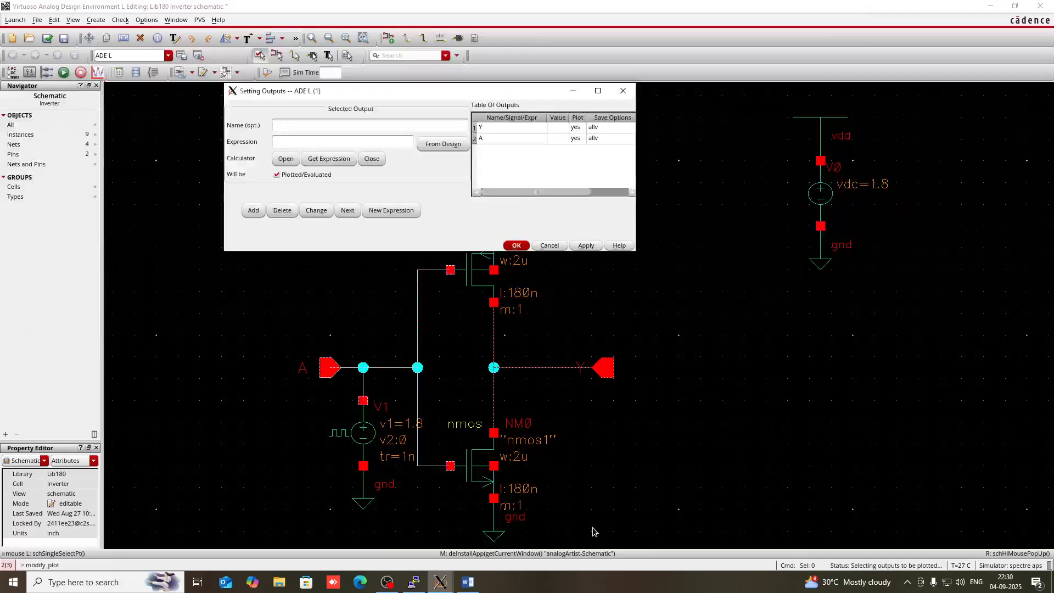
click(516, 246)
Return to the ADE L window, then netlist and run the transient simulation
mouse_move(440, 582)
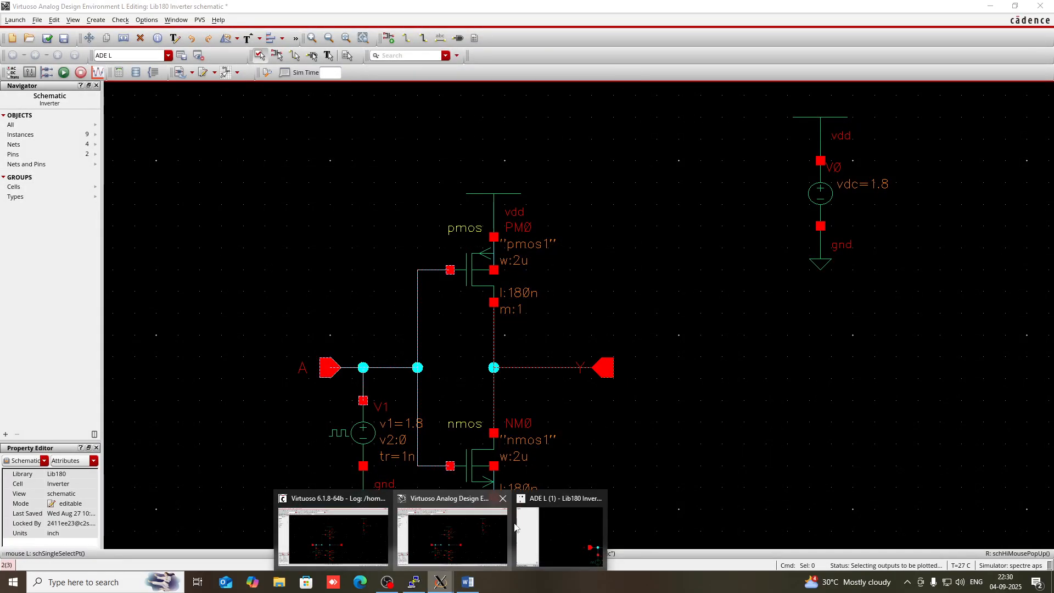
click(535, 530)
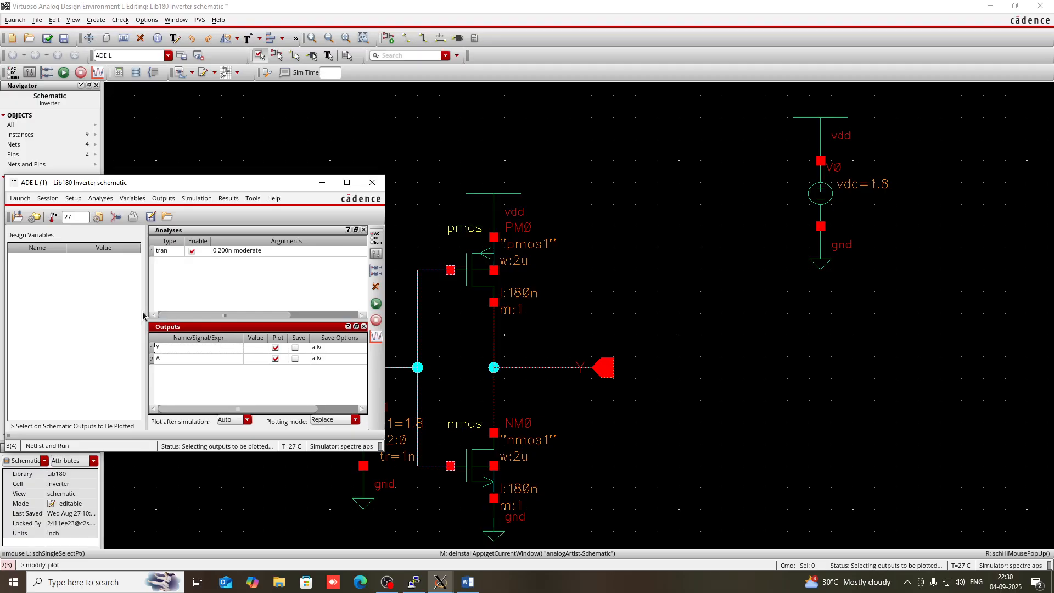
click(376, 308)
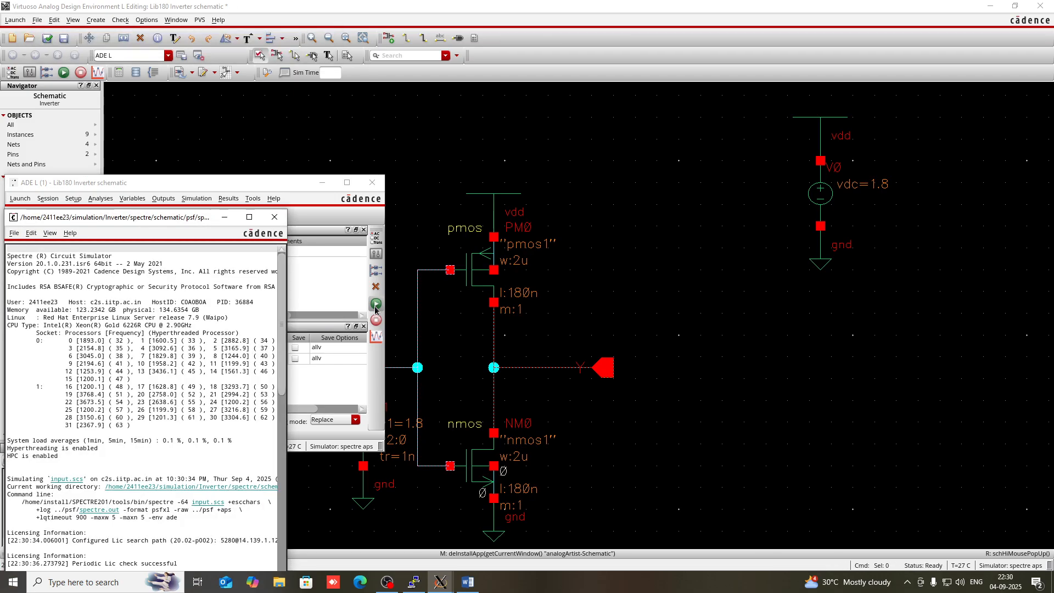
Check and save the inverter schematic, then rerun the simulation from ADE L
click(47, 38)
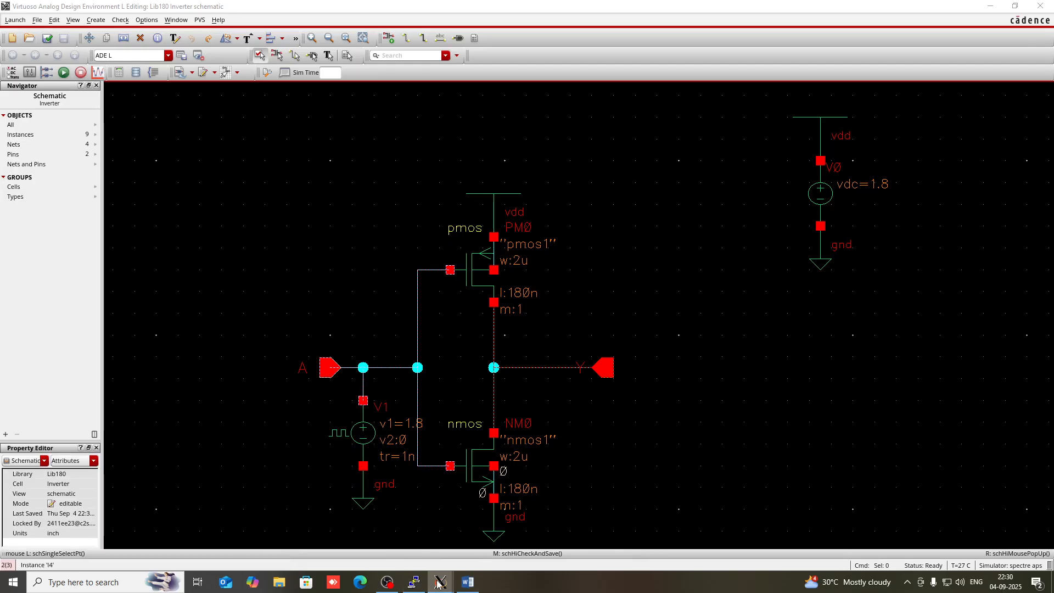
mouse_move(440, 582)
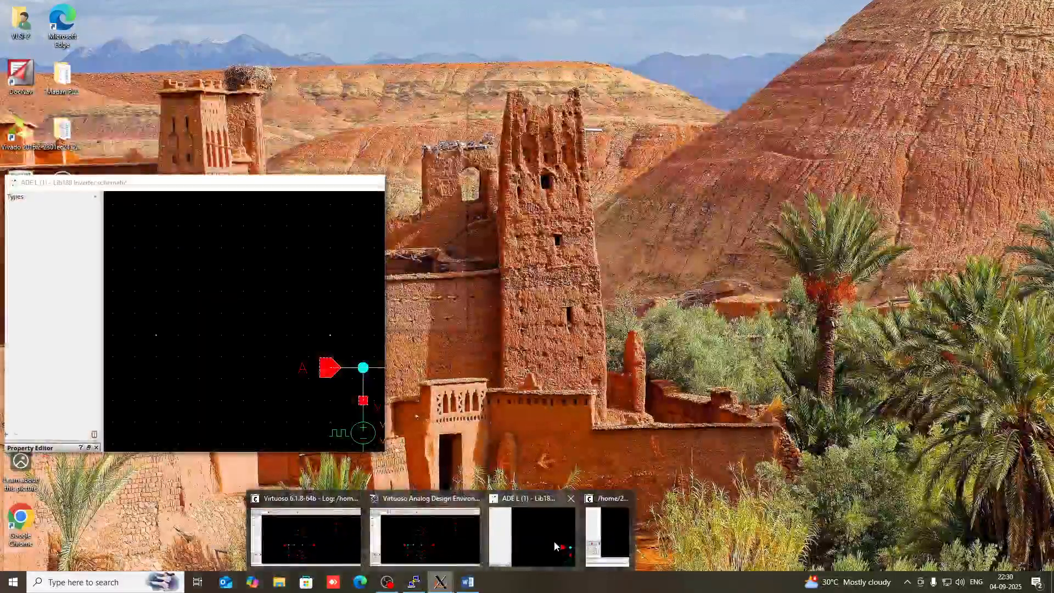
click(554, 546)
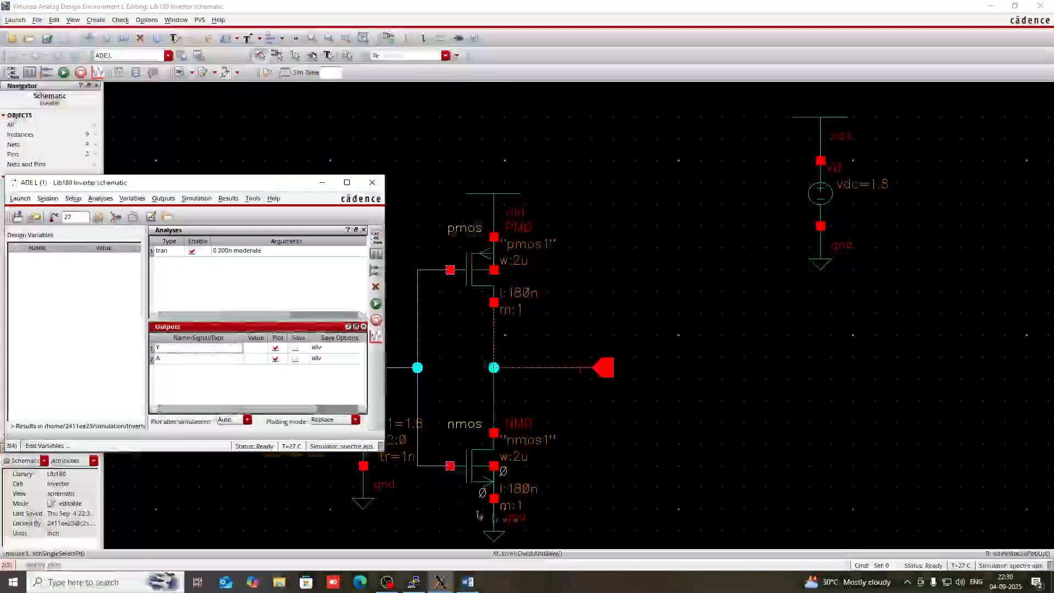
click(378, 306)
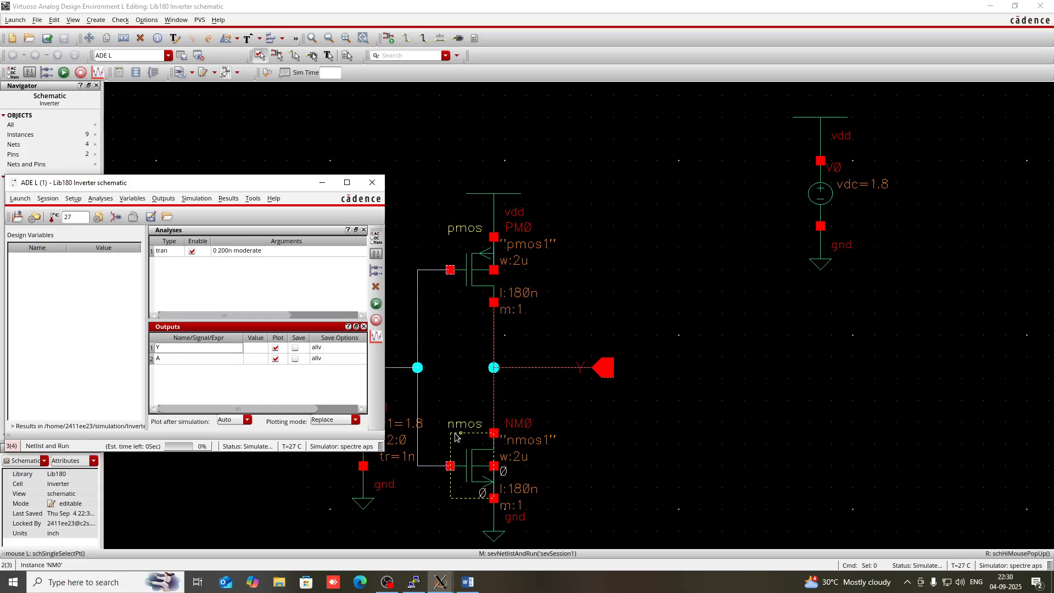
Examine the Spectre output log for circuit read-in errors and close it
mouse_move(440, 582)
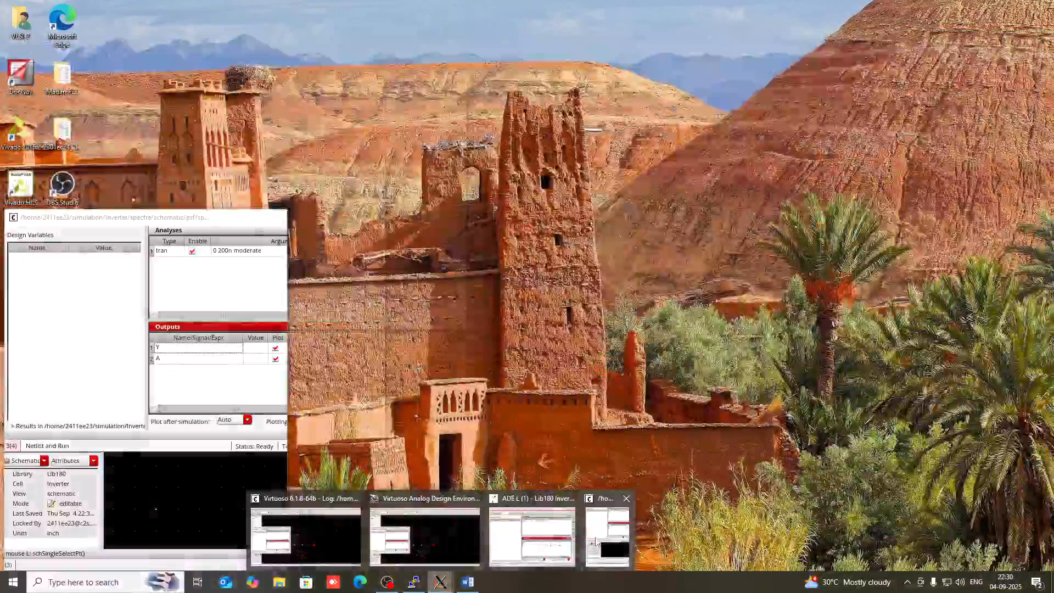
click(607, 535)
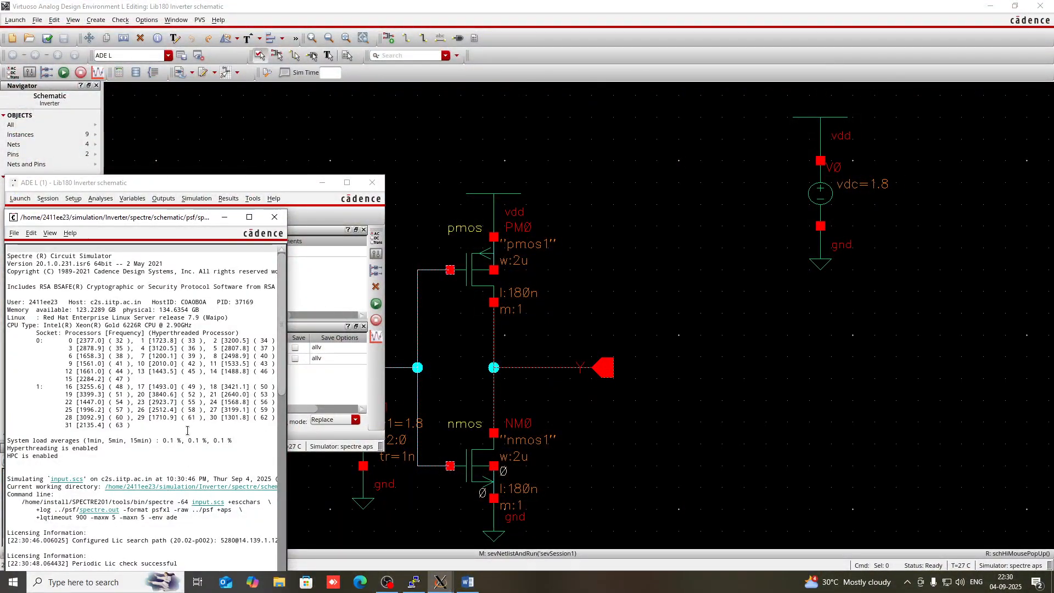
click(249, 217)
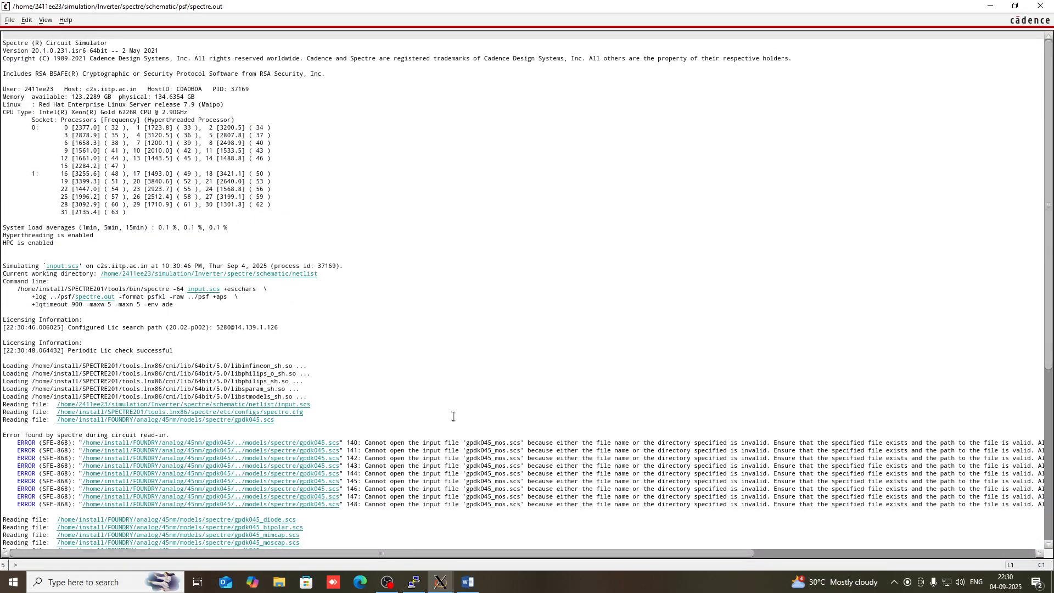
scroll(454, 417, down, 8)
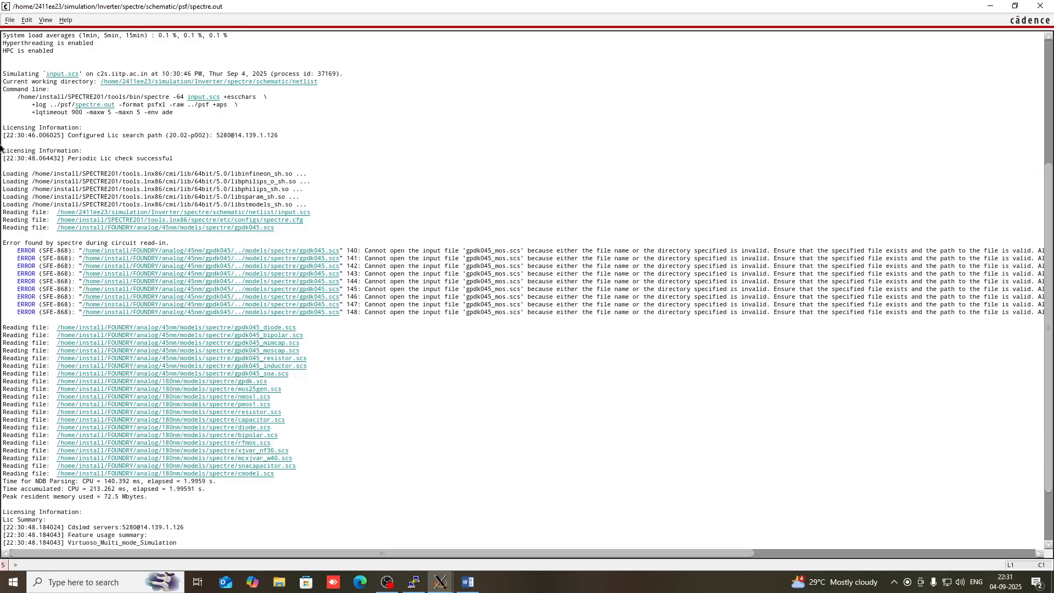
click(1041, 5)
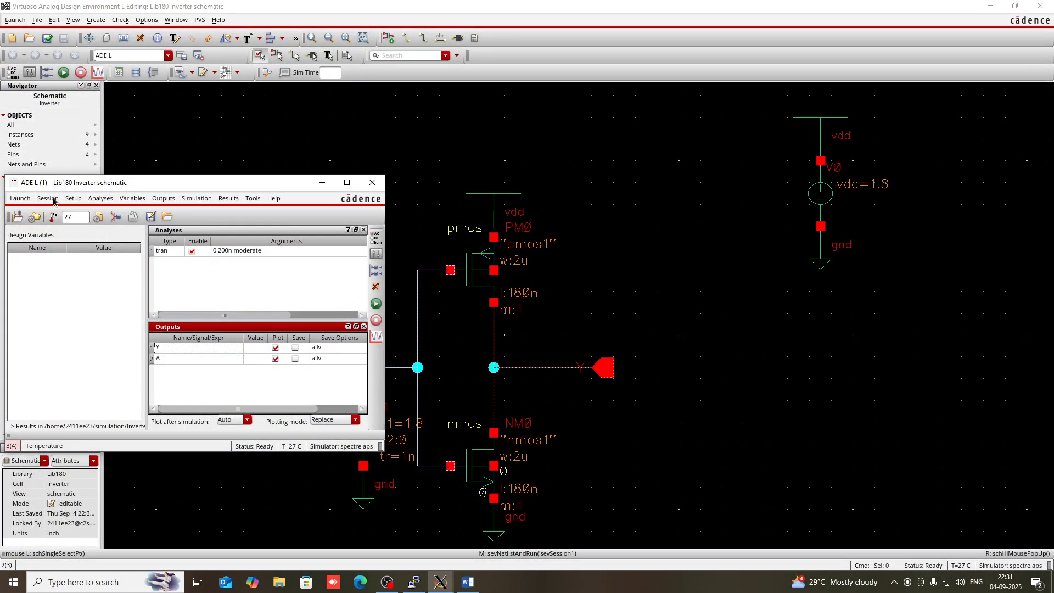
Disable the 45nm gpdk045.scs file in the model library setup, leaving the 180nm gpdk.scs model enabled
click(73, 198)
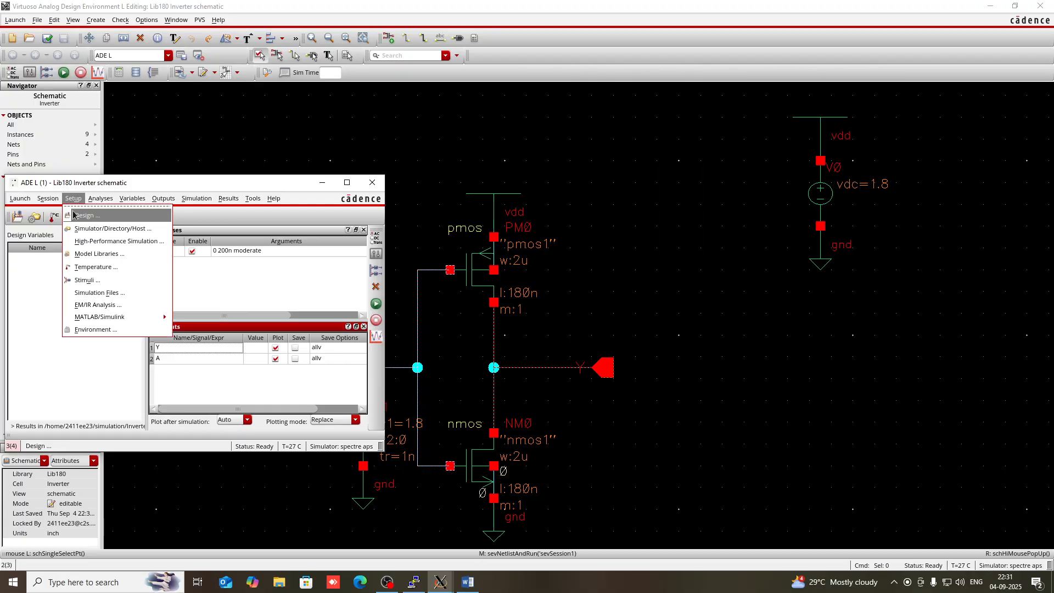
click(93, 244)
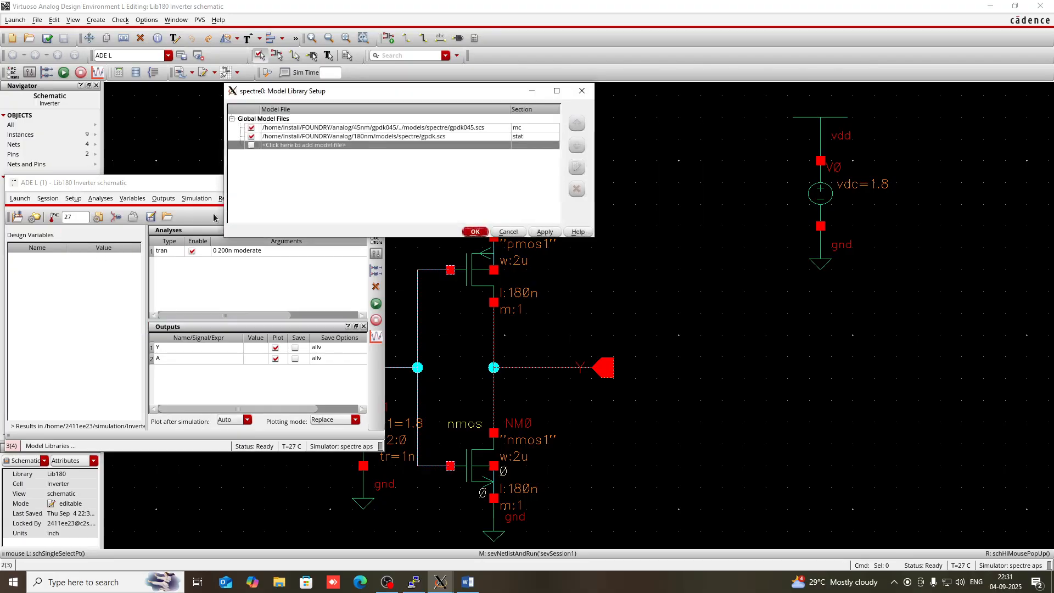
click(249, 128)
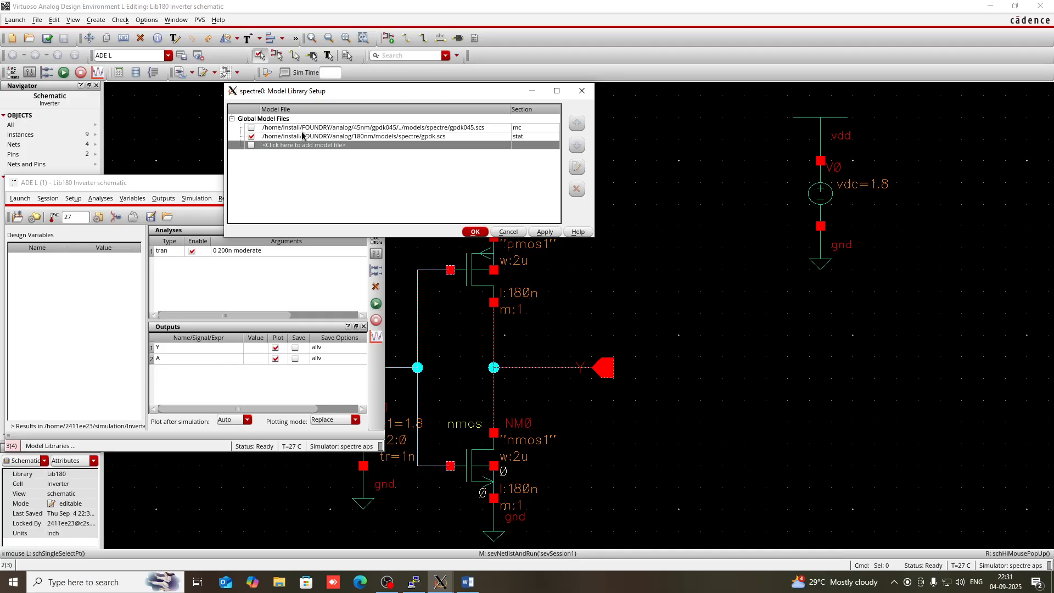
click(476, 231)
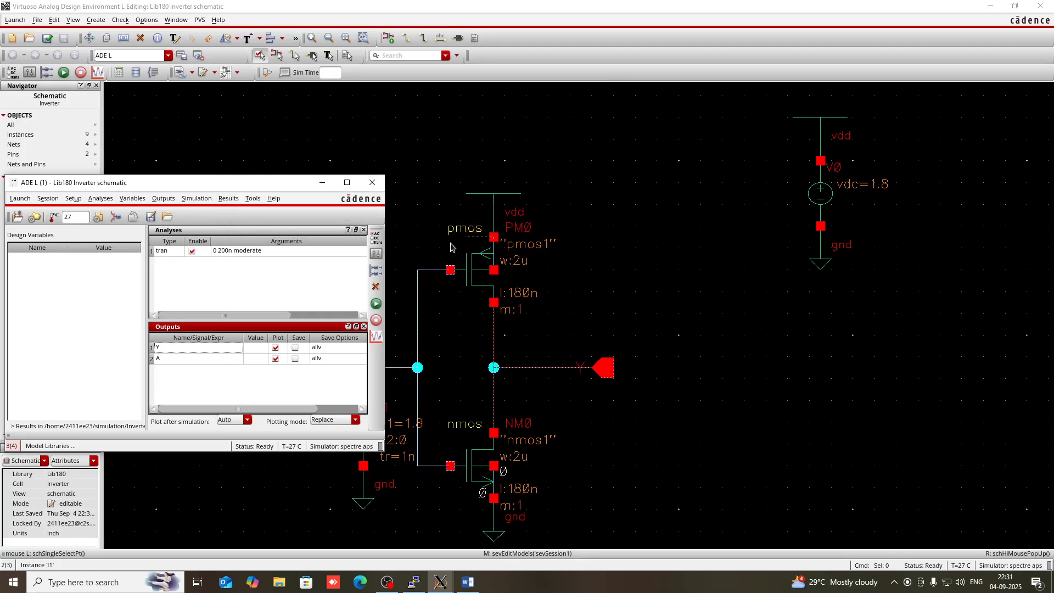
Run the transient simulation and split the plotted A and Y waveforms into separate strips in the maximized waveform window
click(374, 306)
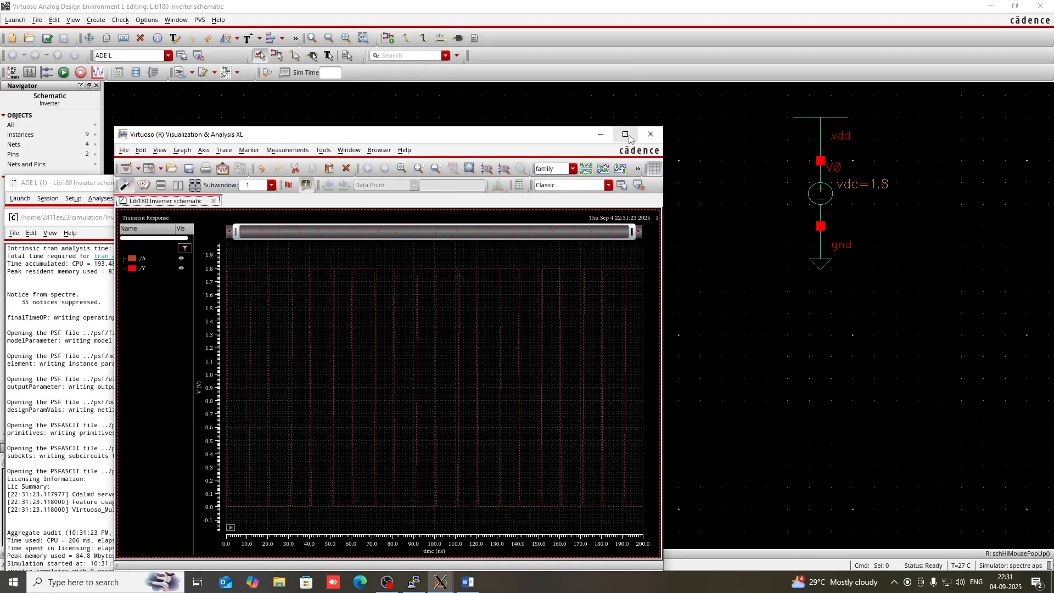
click(626, 134)
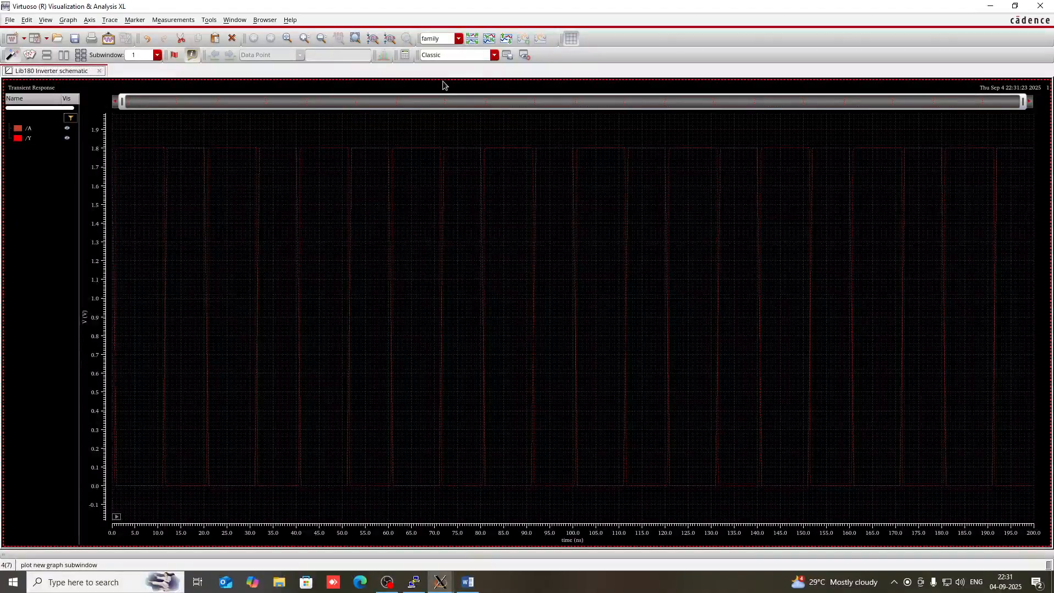
click(472, 38)
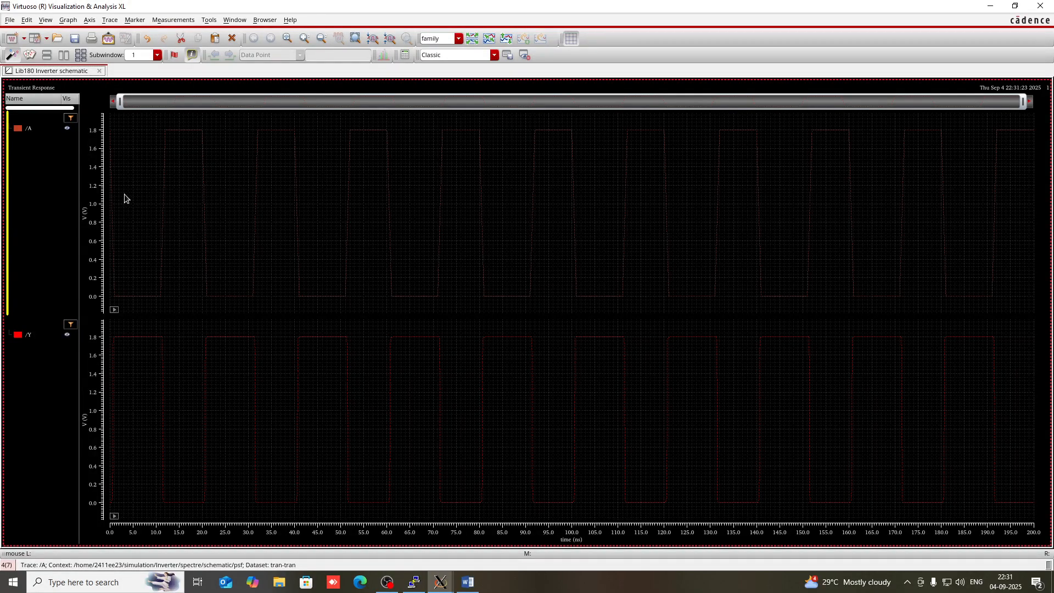
Change the line style of both the A and Y traces to Solid
right_click(33, 131)
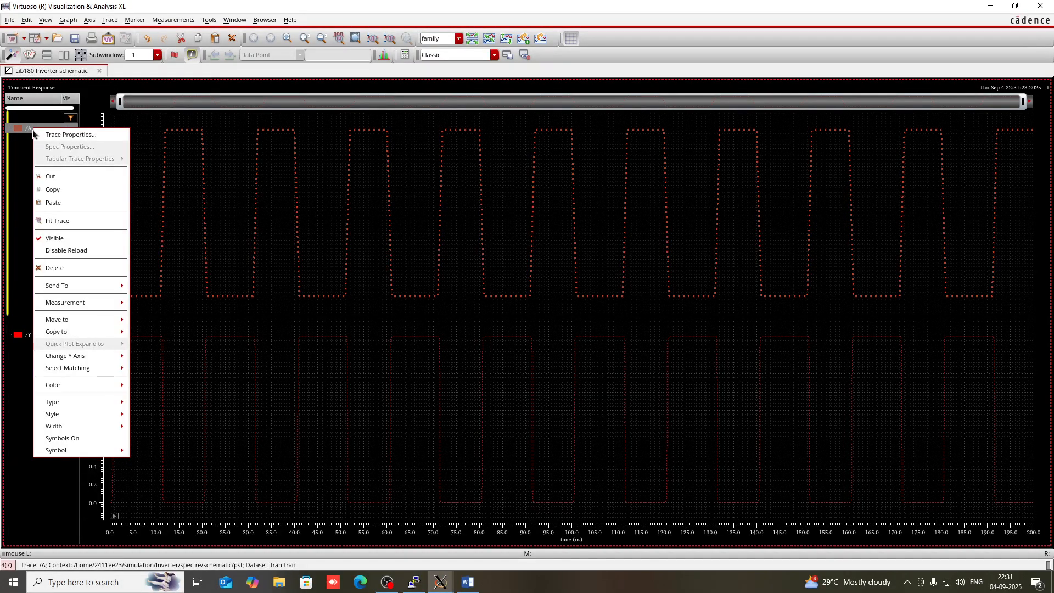
mouse_move(84, 414)
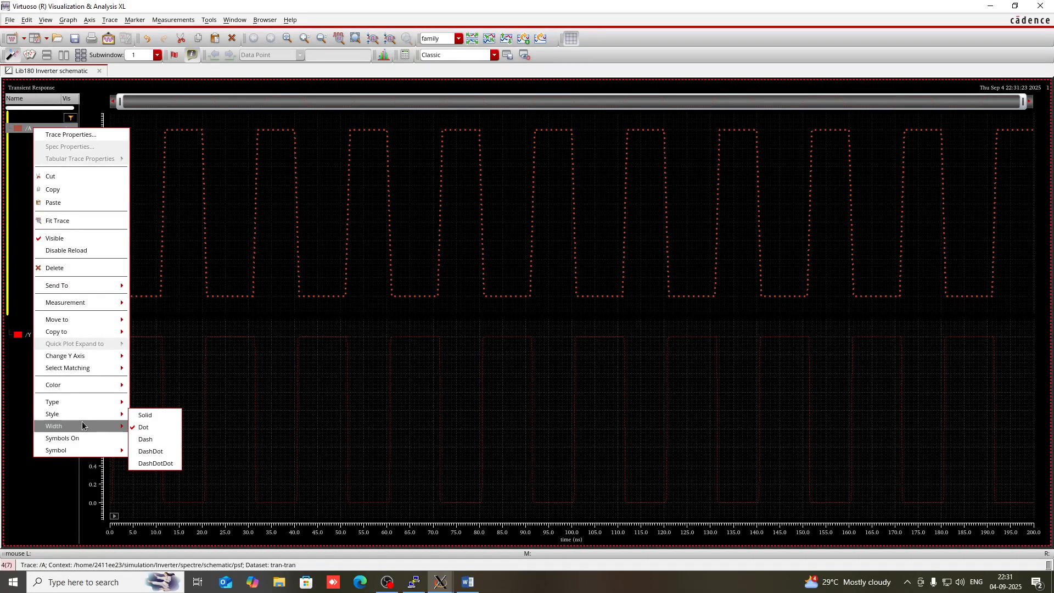
click(25, 420)
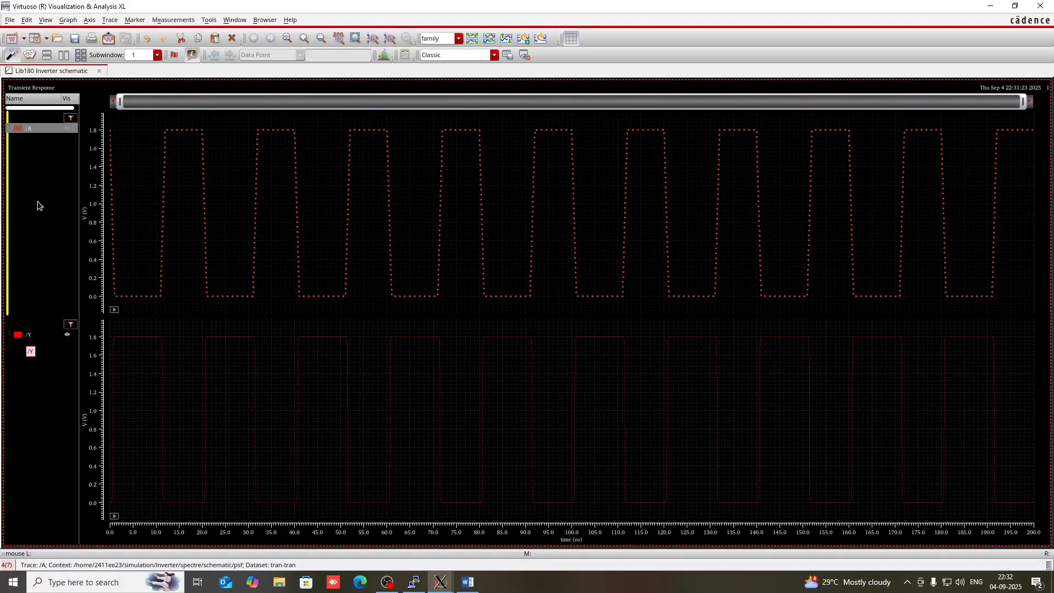
click(31, 337)
right_click(31, 337)
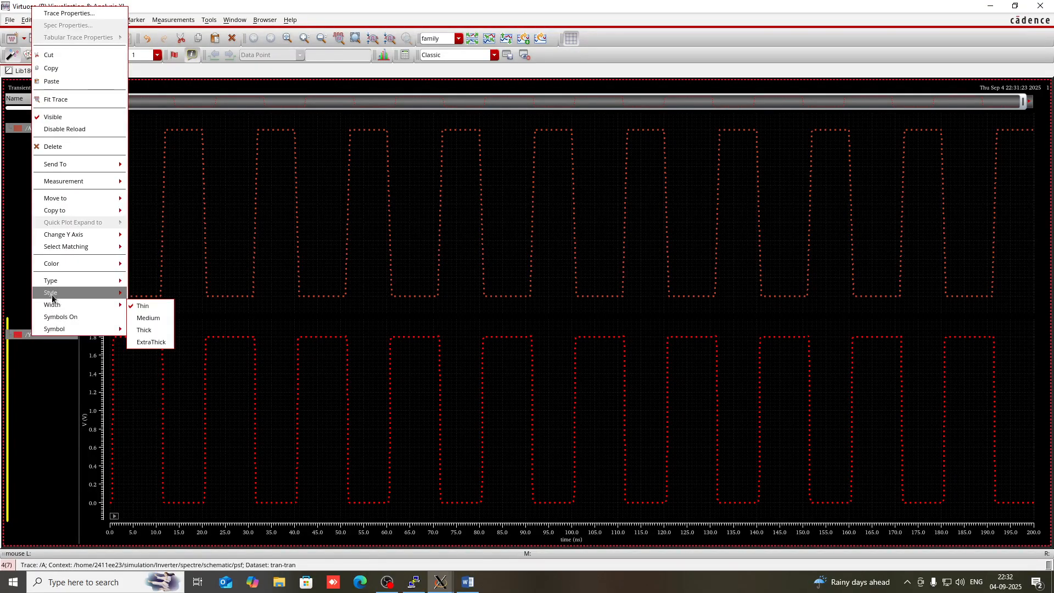
mouse_move(98, 283)
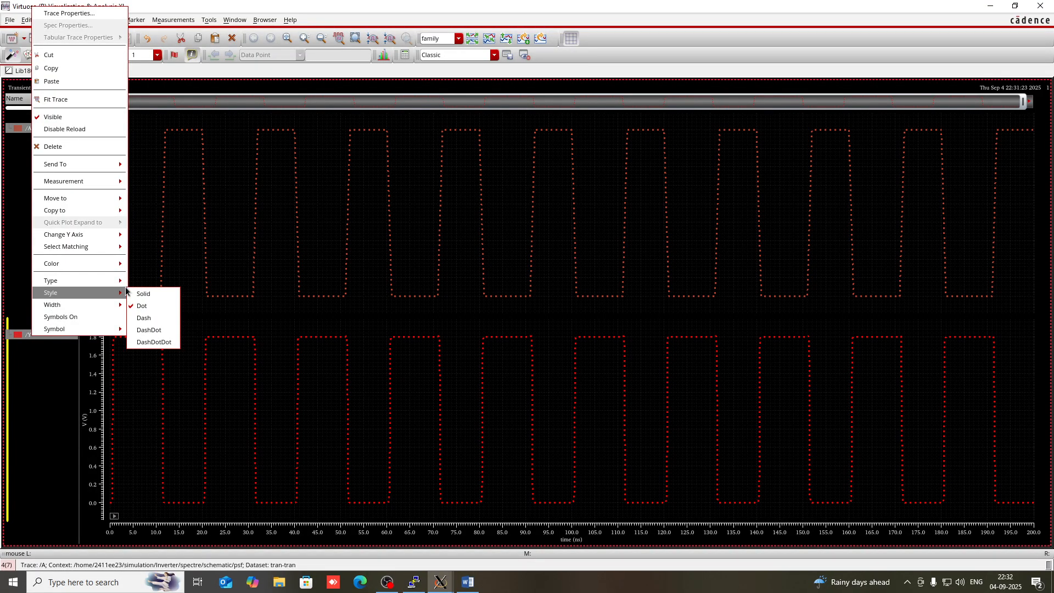
click(144, 294)
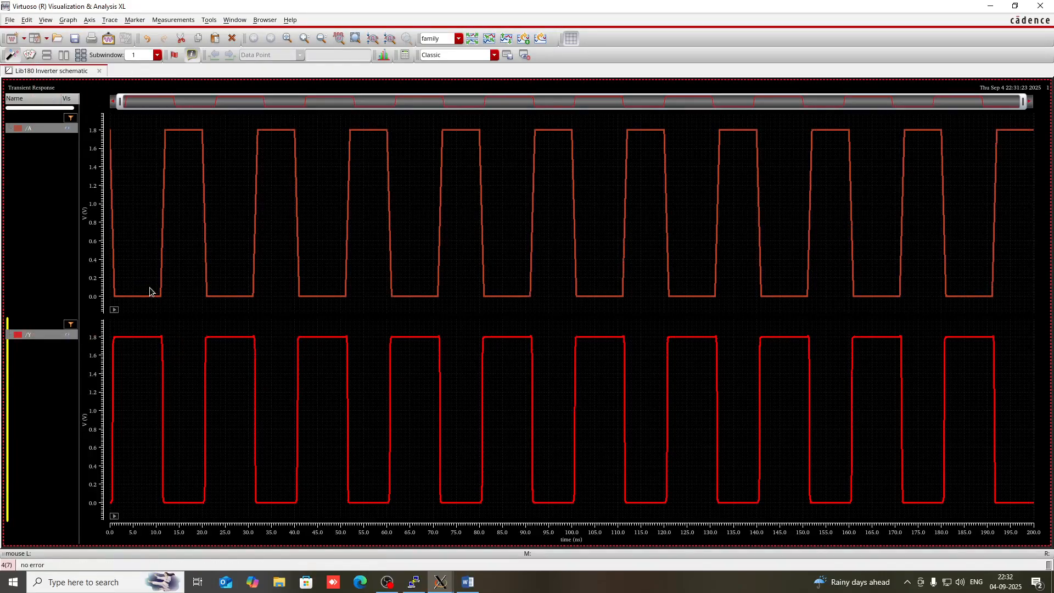
click(183, 265)
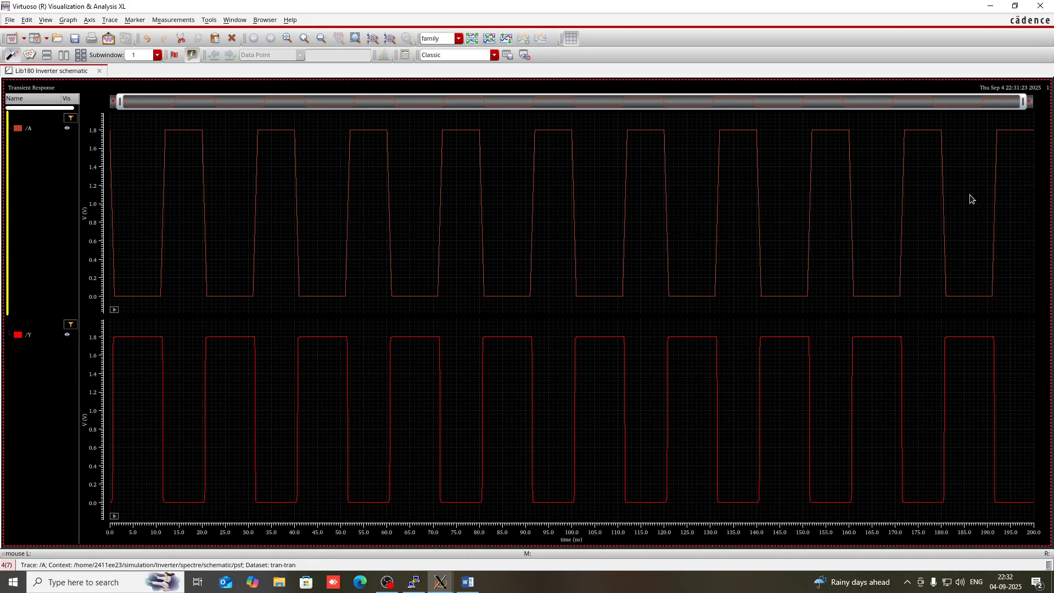
Show only about the first 71 ns of the waveforms, and consult the Propagation Delay diagram in the Word document
drag(1023, 100, 442, 133)
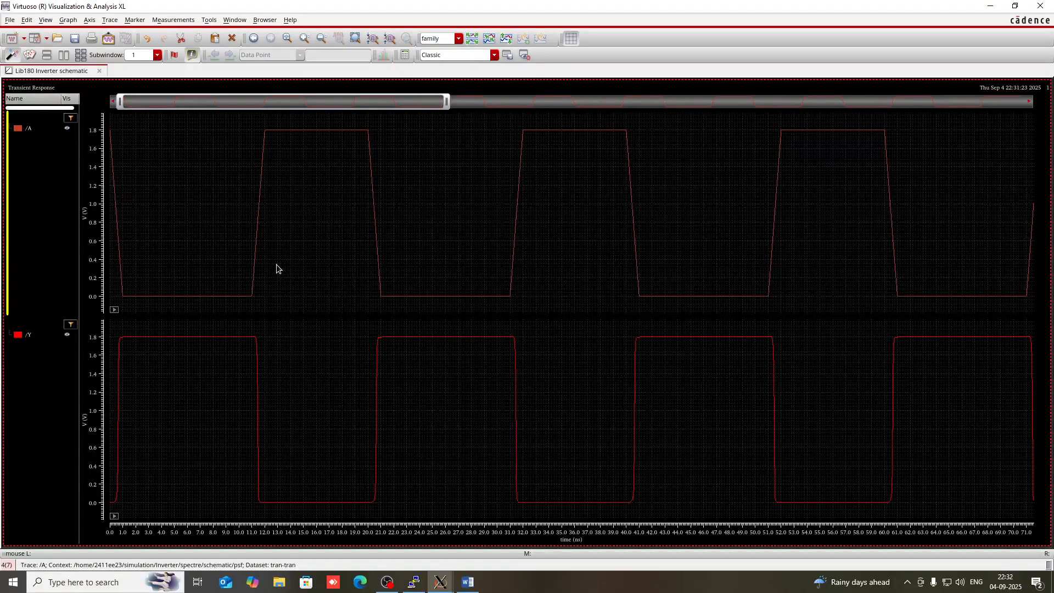
click(468, 582)
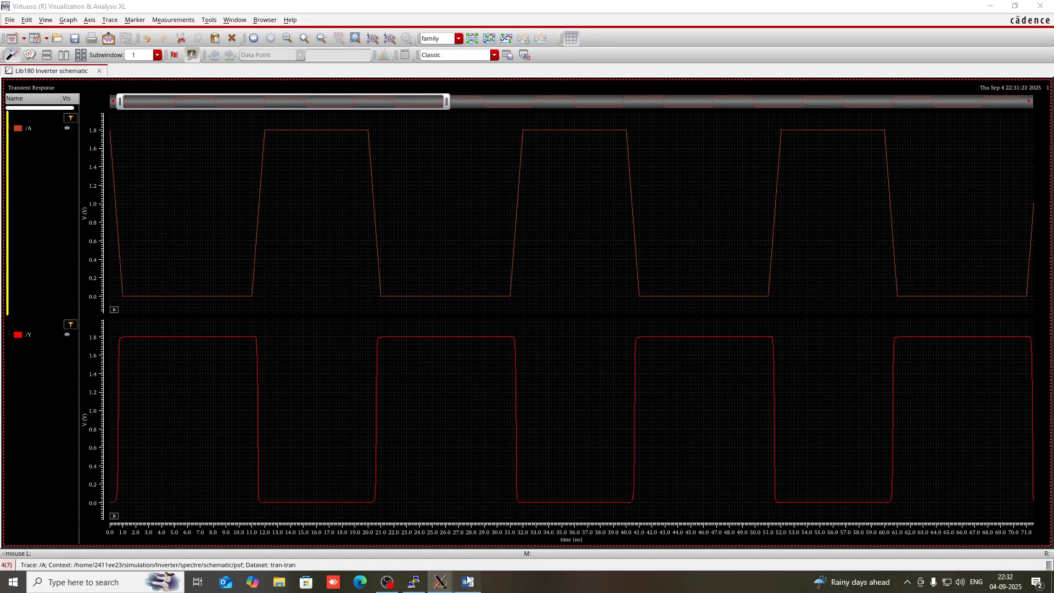
scroll(503, 437, down, 5)
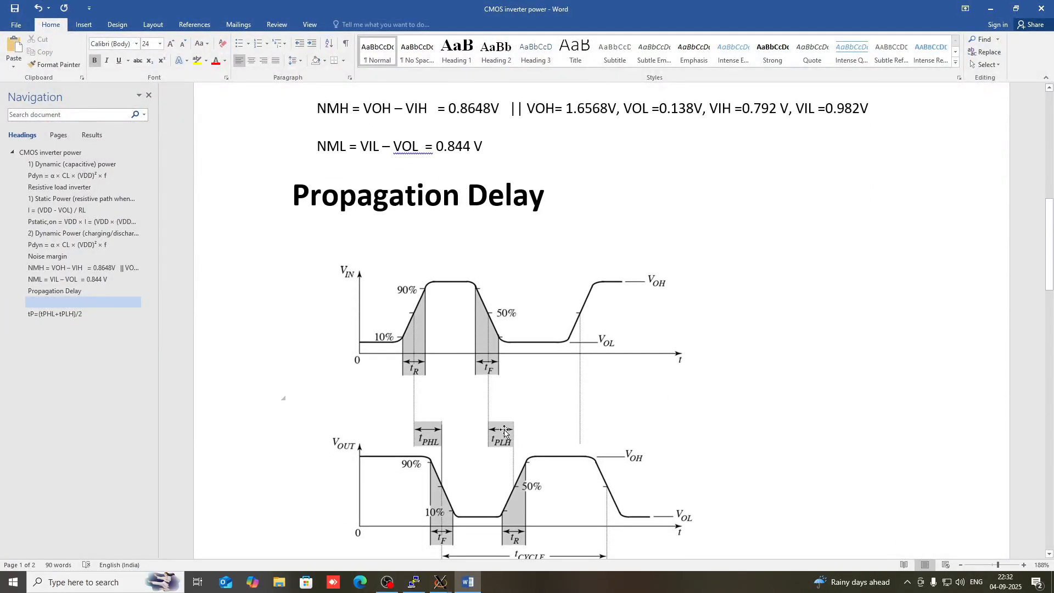
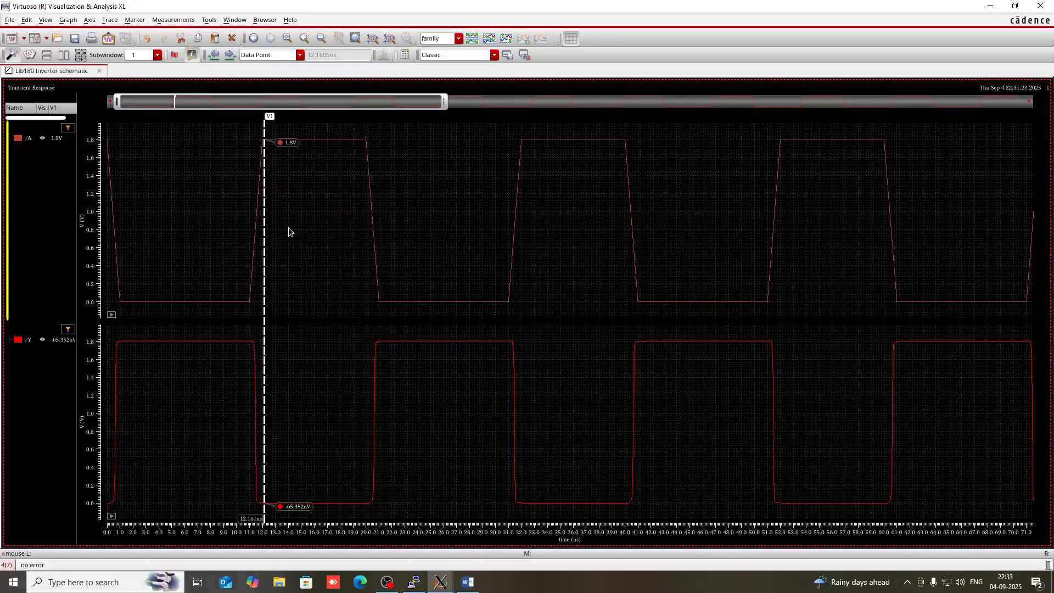
Add a horizontal marker to the input A waveform and set its level to 900 mV
key(h)
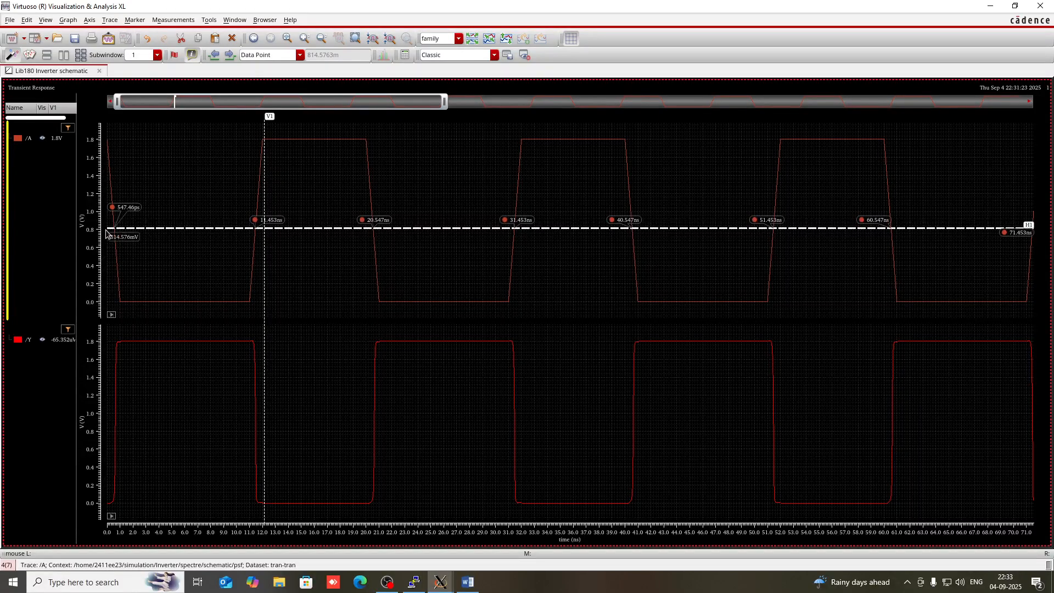
mouse_move(154, 226)
mouse_down()
mouse_move(154, 243)
mouse_move(162, 190)
mouse_move(159, 225)
mouse_up()
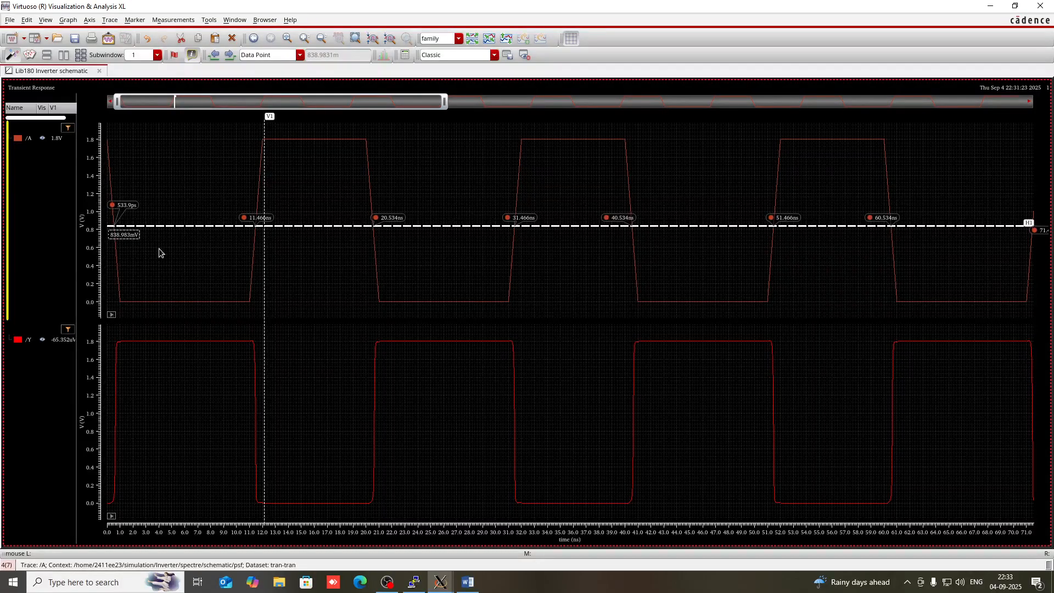
key(BackSpace)
key(BackSpace)
key(BackSpace)
key(BackSpace)
key(BackSpace)
key(BackSpace)
text(900)
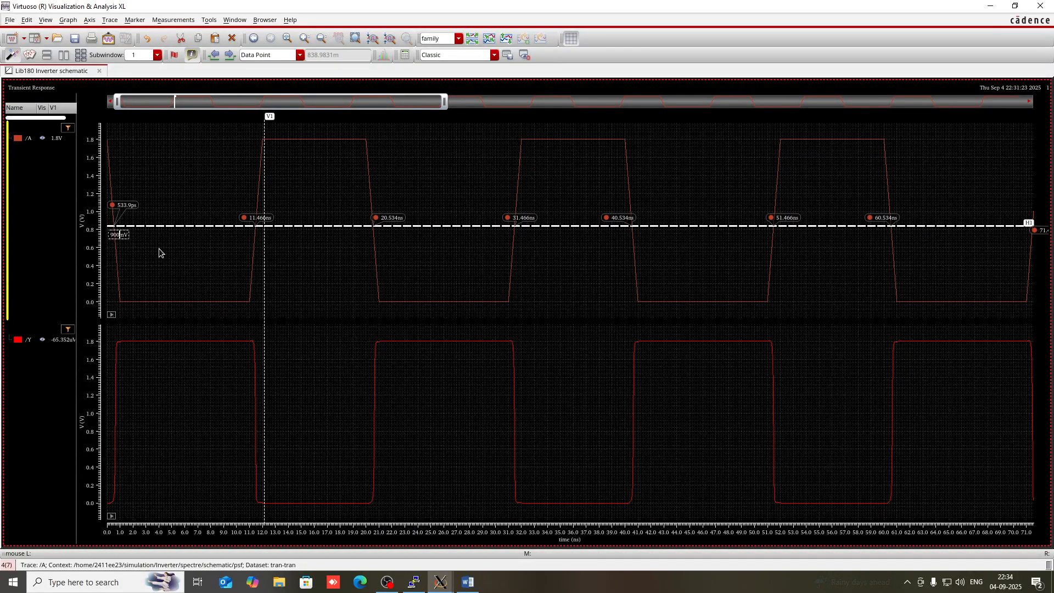
key(Return)
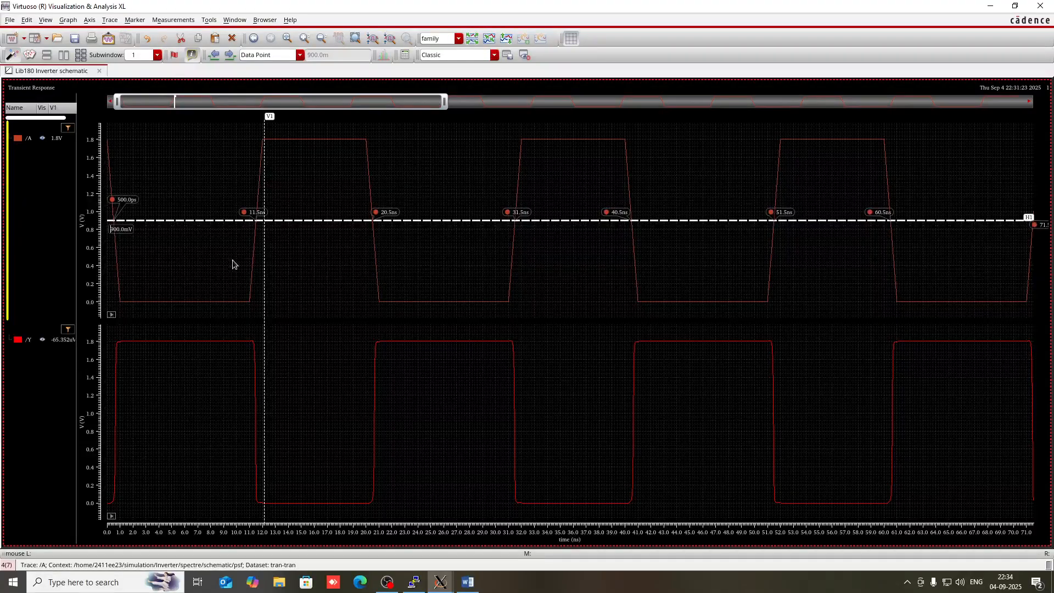
Move the vertical marker V1 to 11.5 ns, where the rising edge of A crosses the 900 mV marker
drag(265, 310, 255, 319)
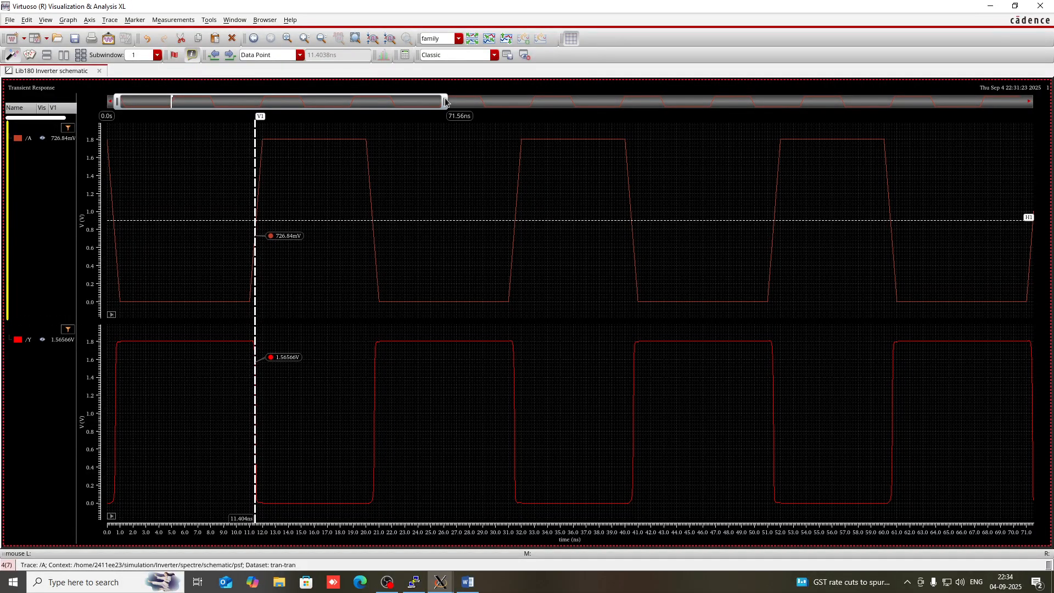
drag(445, 101, 413, 101)
drag(335, 108, 328, 107)
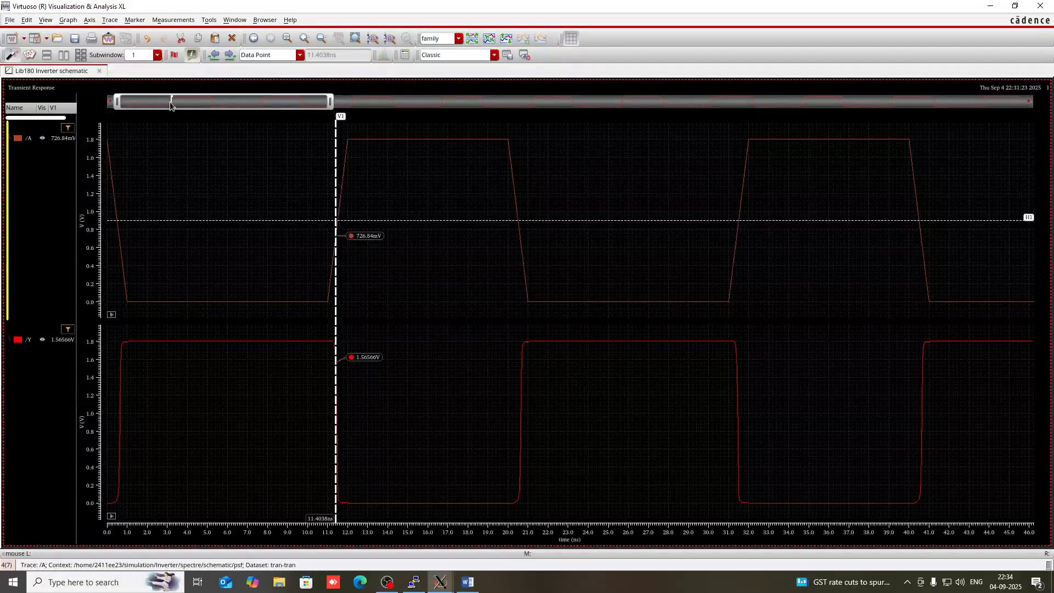
drag(117, 102, 177, 104)
drag(330, 101, 187, 104)
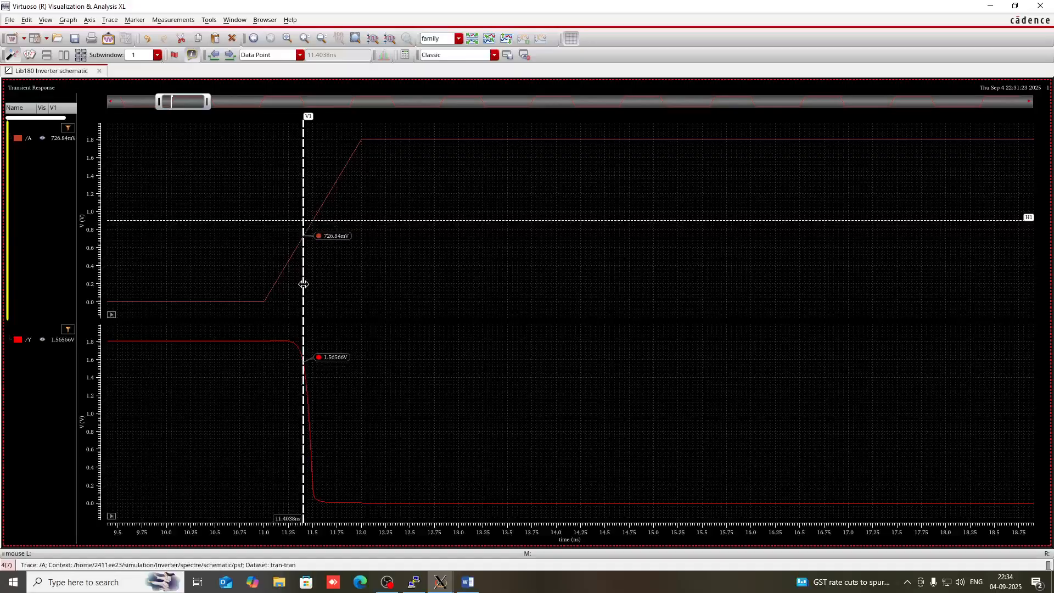
drag(304, 284, 312, 285)
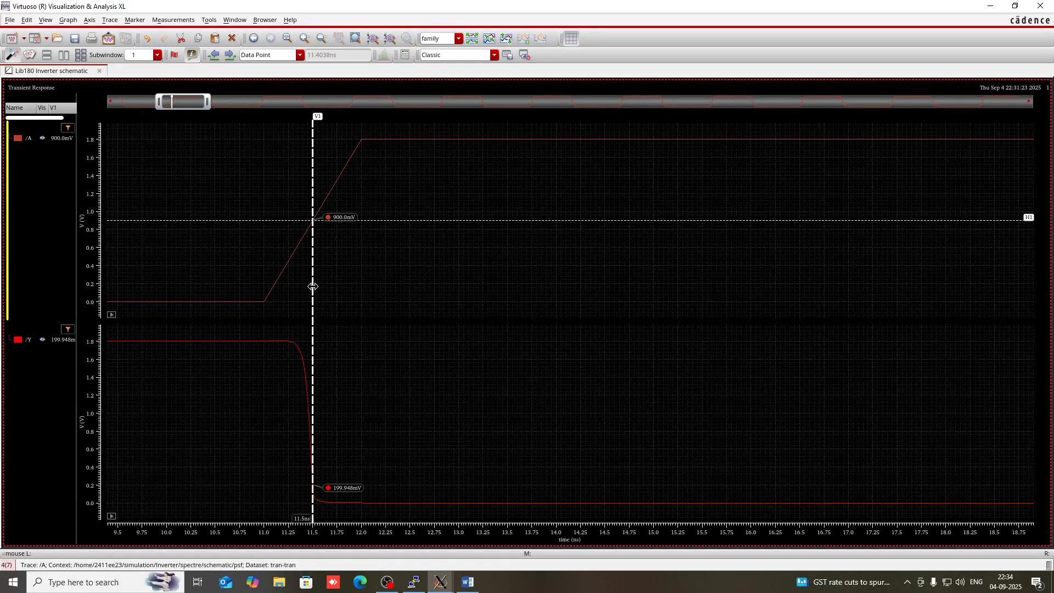
click(351, 282)
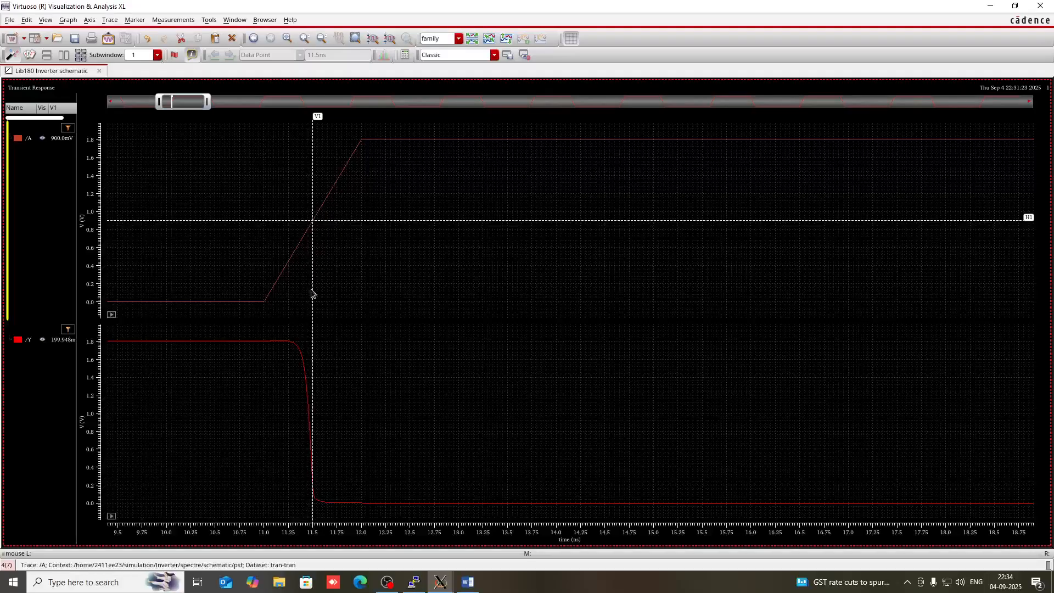
click(314, 523)
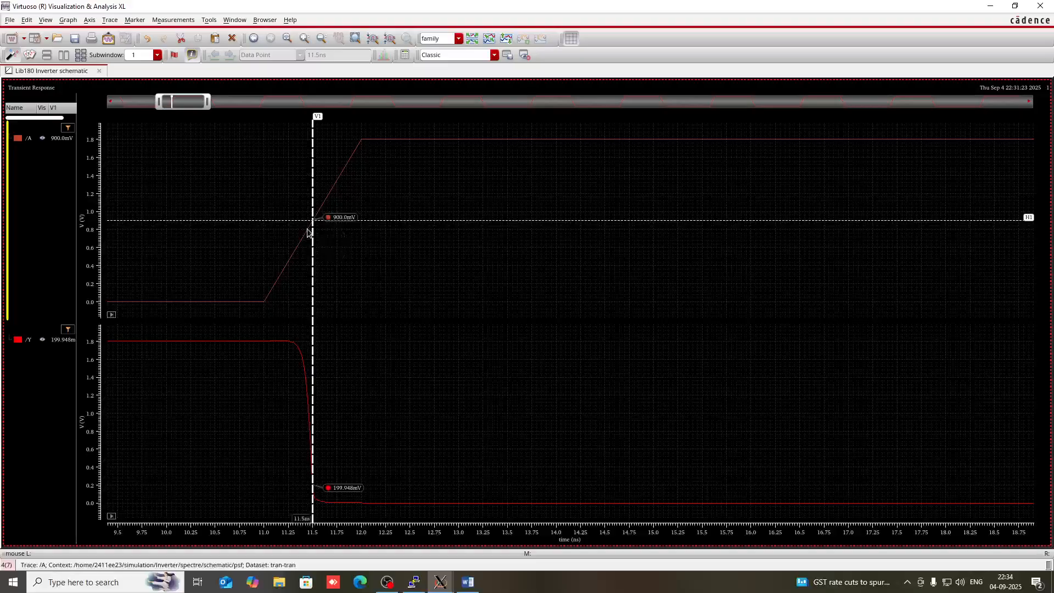
click(356, 308)
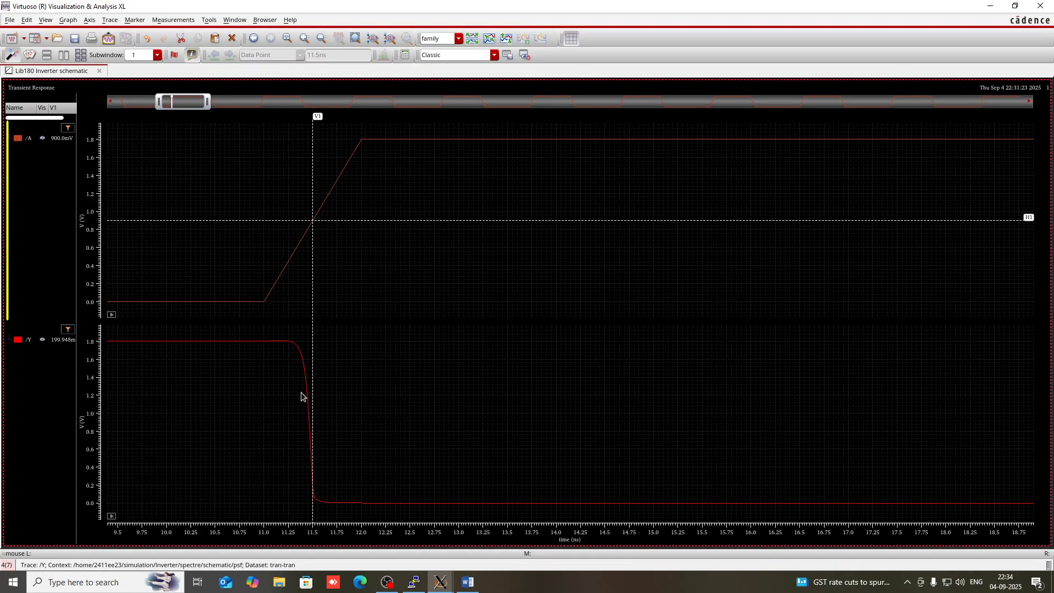
Add a second vertical marker at about 11.64 ns and a horizontal marker at 900 mV on the output Y waveform
key(v)
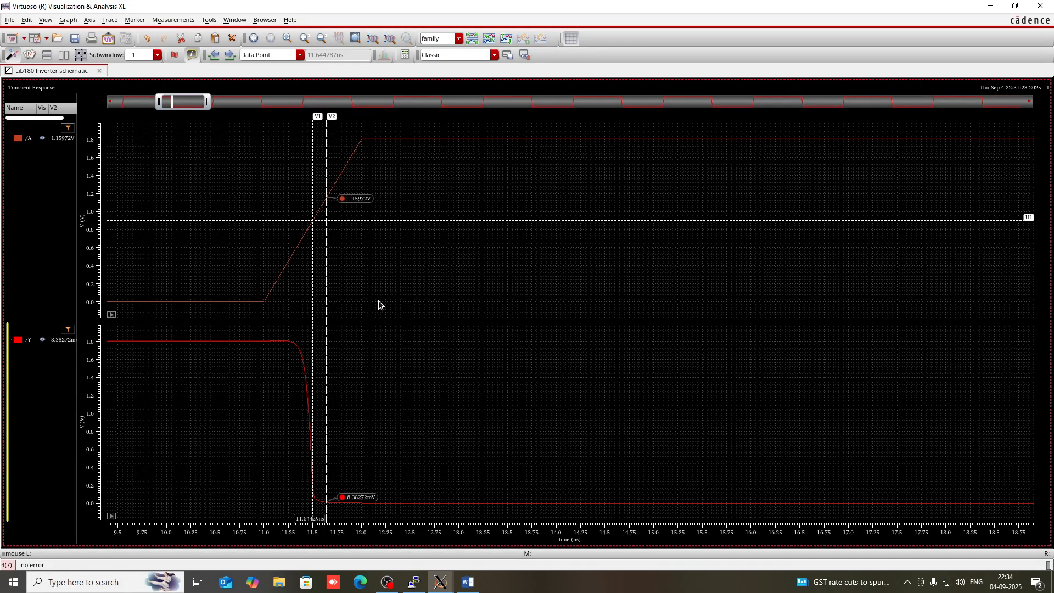
key(h)
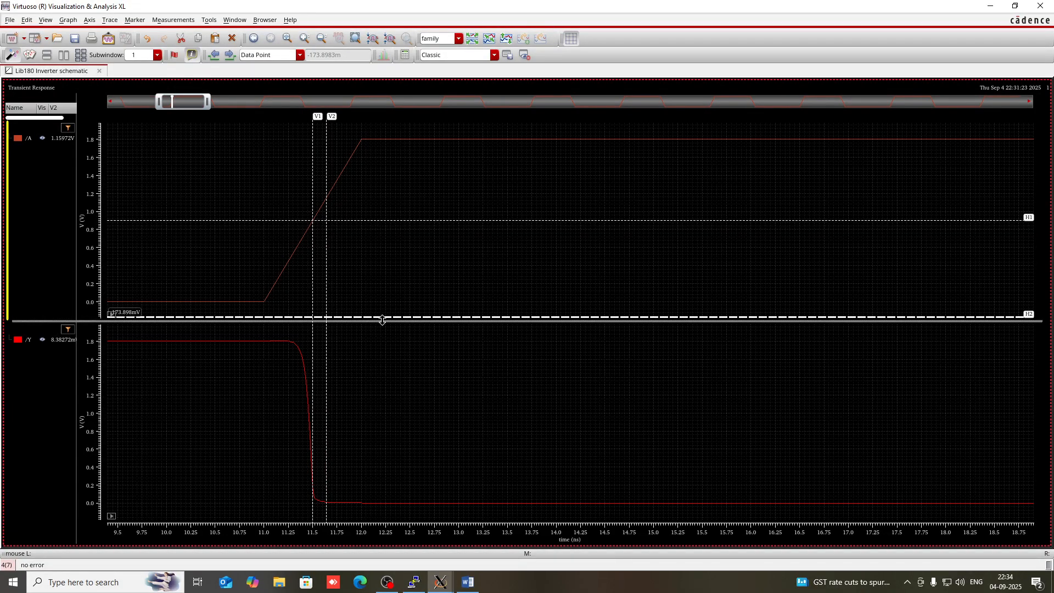
click(369, 386)
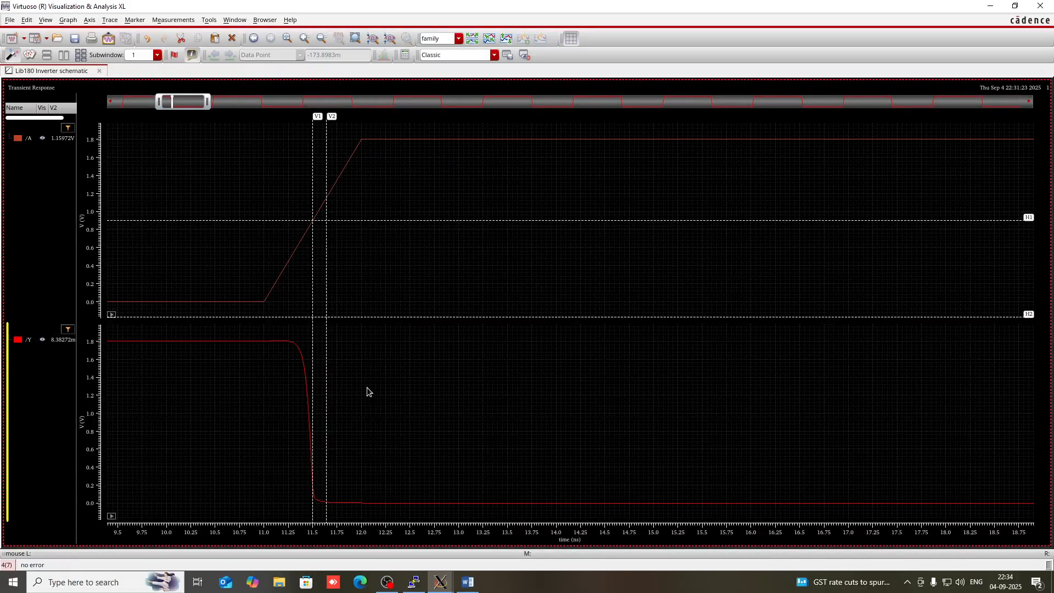
key(h)
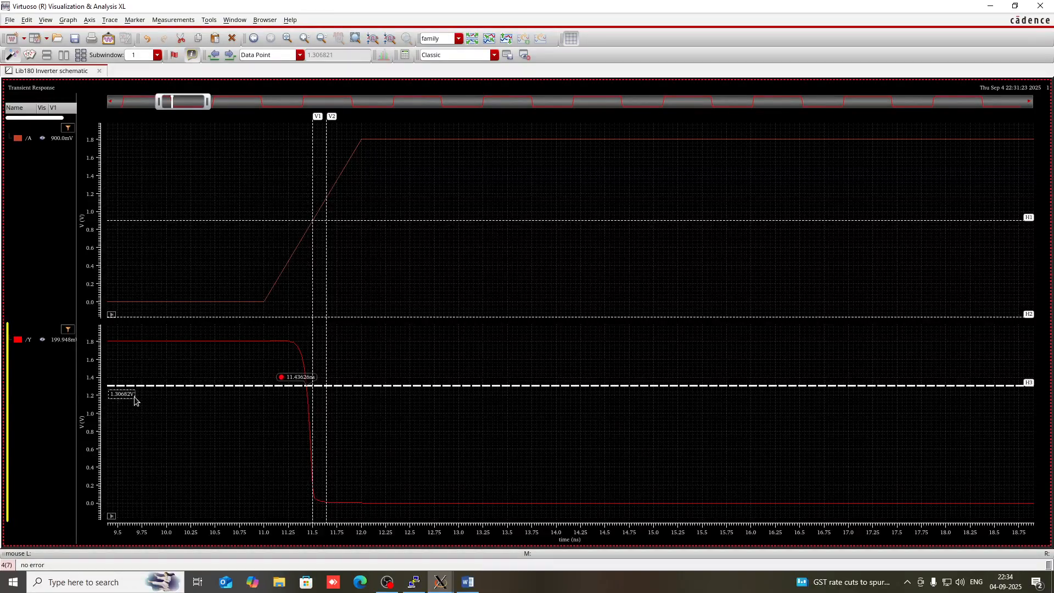
key(BackSpace)
key(BackSpace)
key(BackSpace)
key(BackSpace)
key(BackSpace)
text(900m)
key(Return)
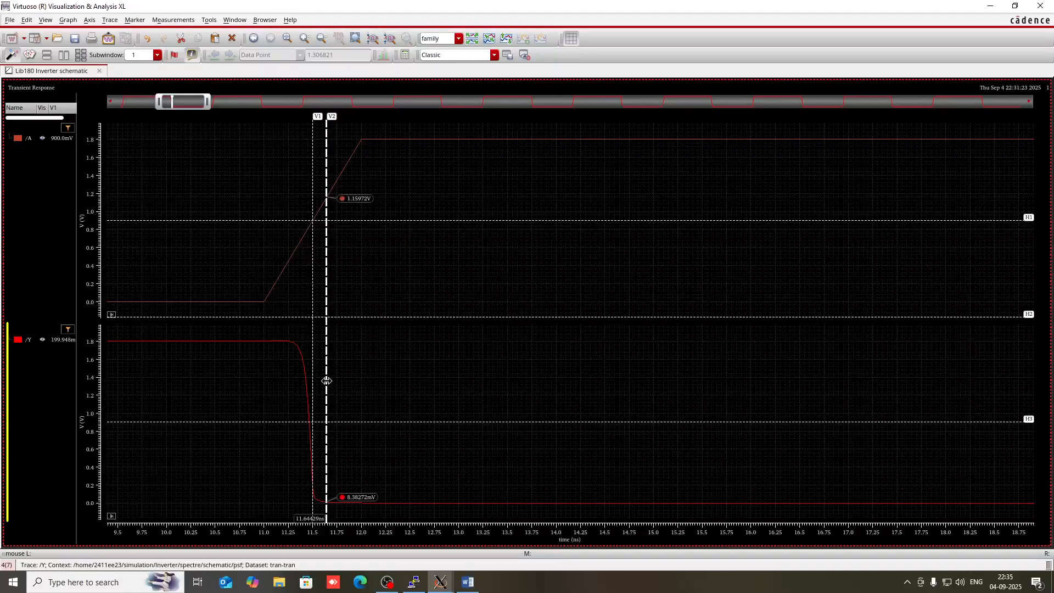
Move the vertical marker V2 to about 11.46 ns, near where the falling edge of Y meets its 900 mV marker
drag(327, 380, 306, 384)
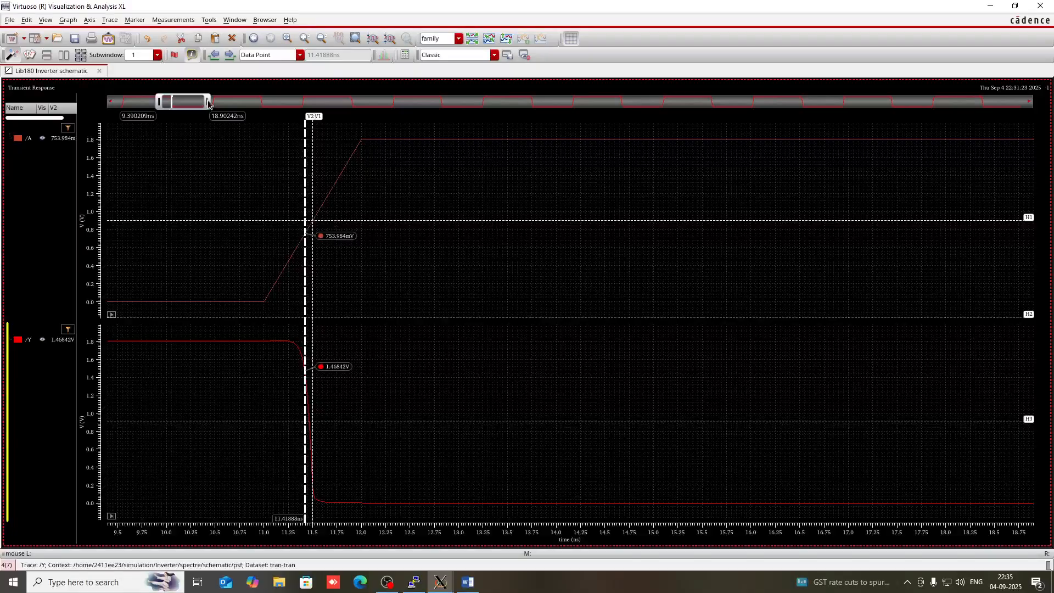
drag(207, 101, 185, 103)
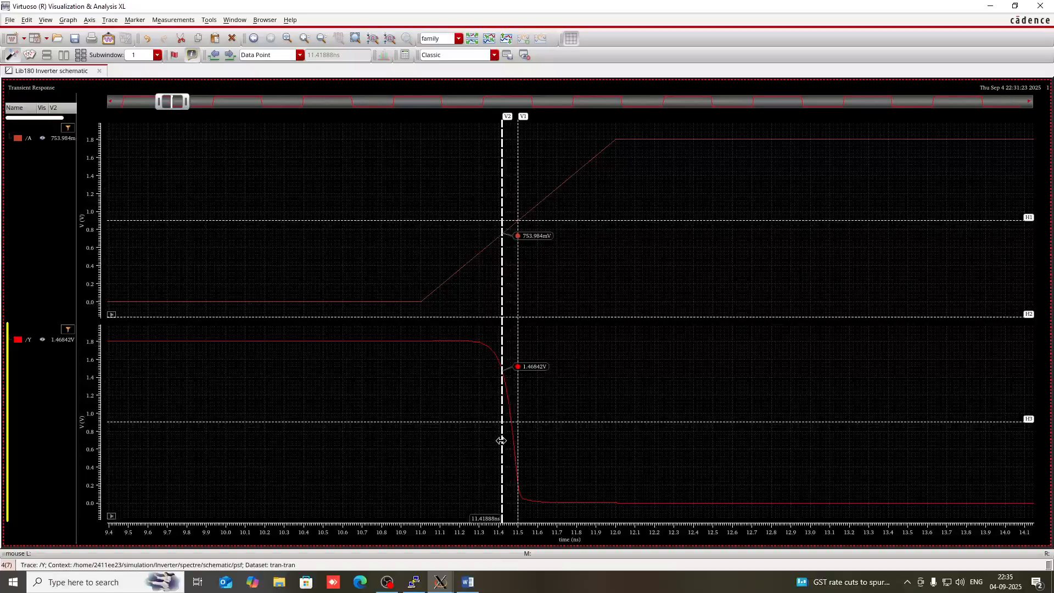
drag(501, 441, 510, 444)
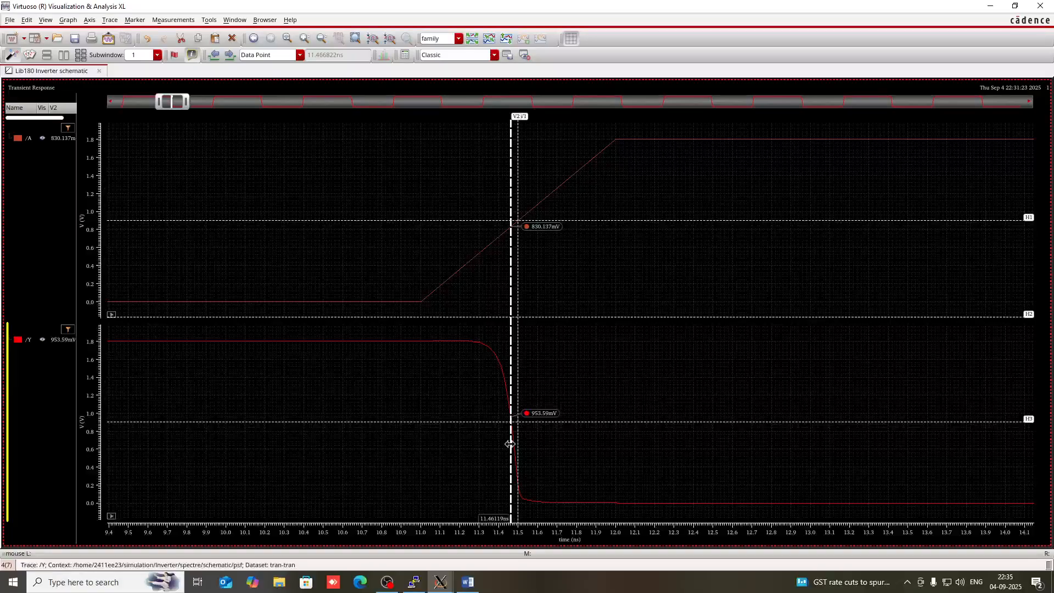
click(531, 449)
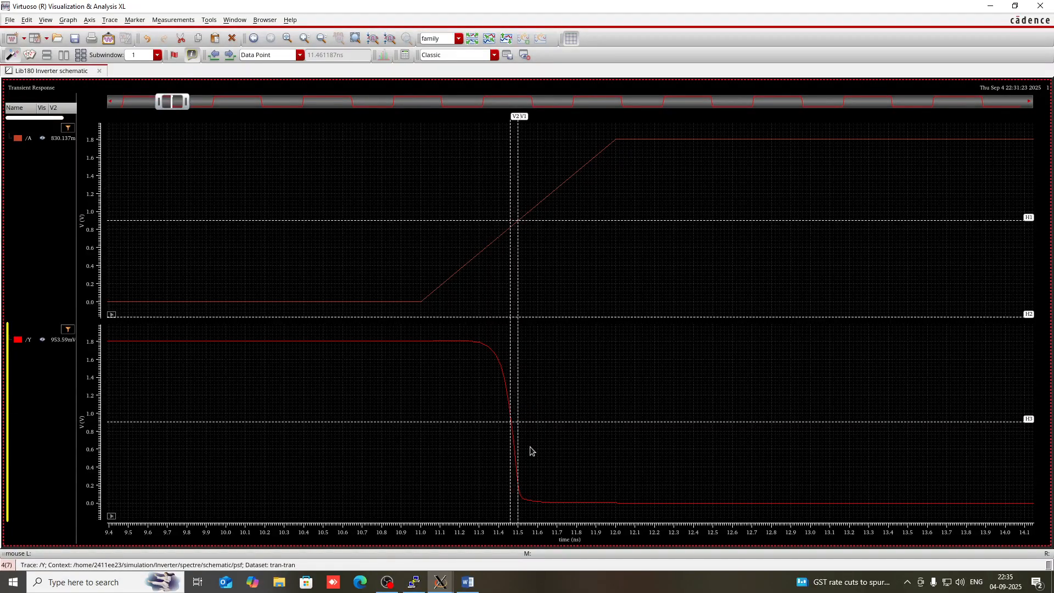
click(510, 450)
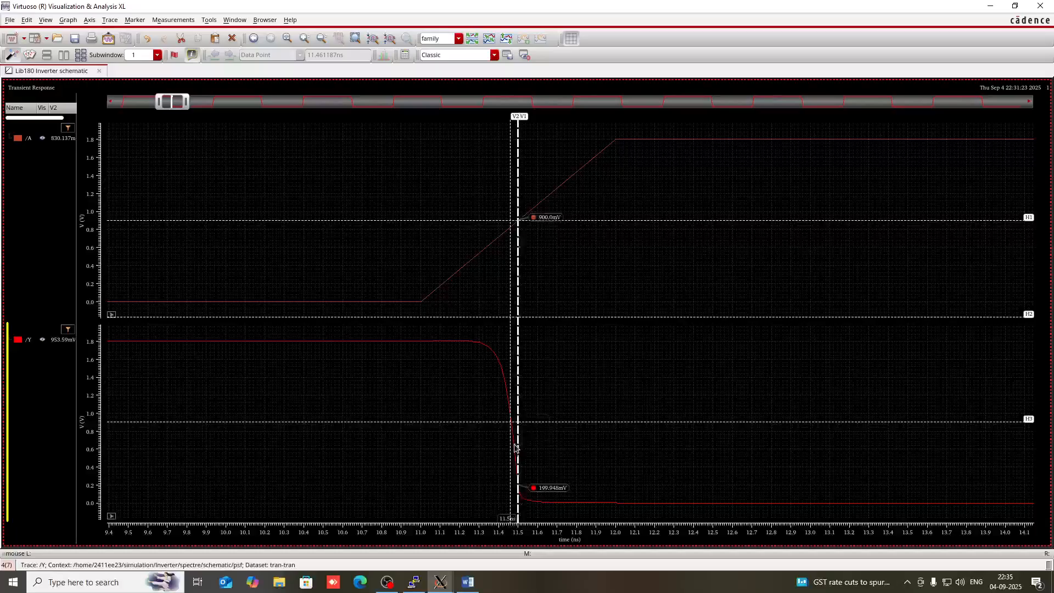
Move the vertical marker V2 to 11.464 ns, where the falling edge of Y crosses the 900 mV marker
click(509, 453)
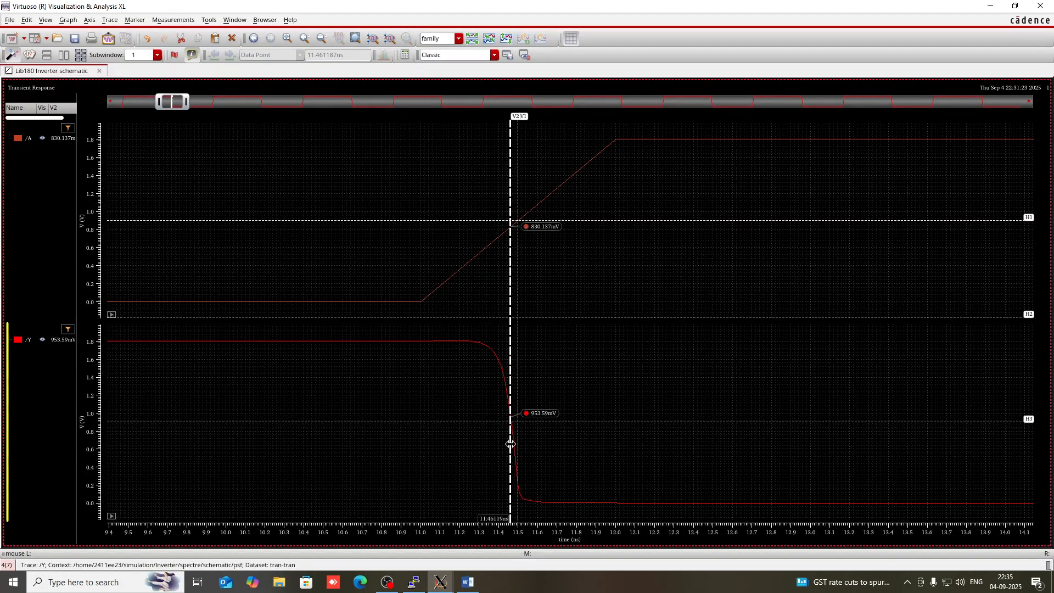
drag(510, 444, 511, 443)
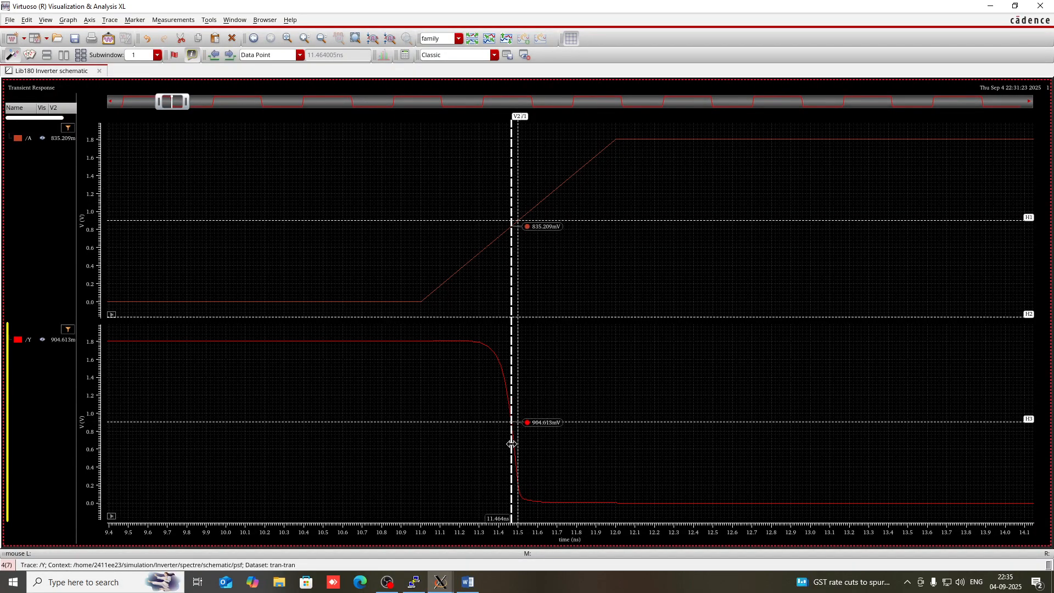
click(544, 455)
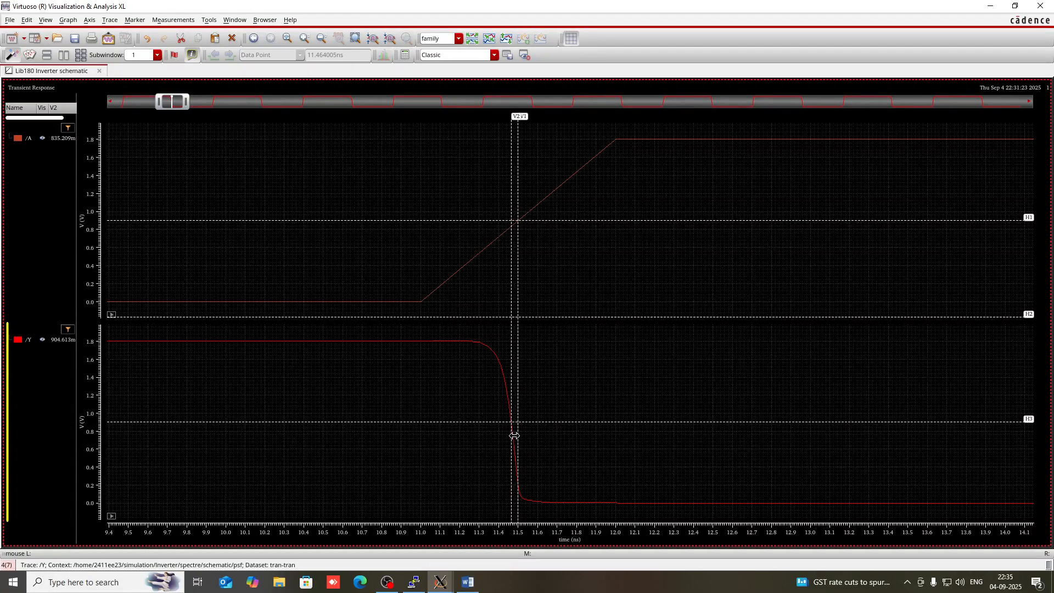
click(518, 413)
Open the waveform calculator, clear the expression in its buffer and maximize the calculator window
click(209, 20)
click(222, 37)
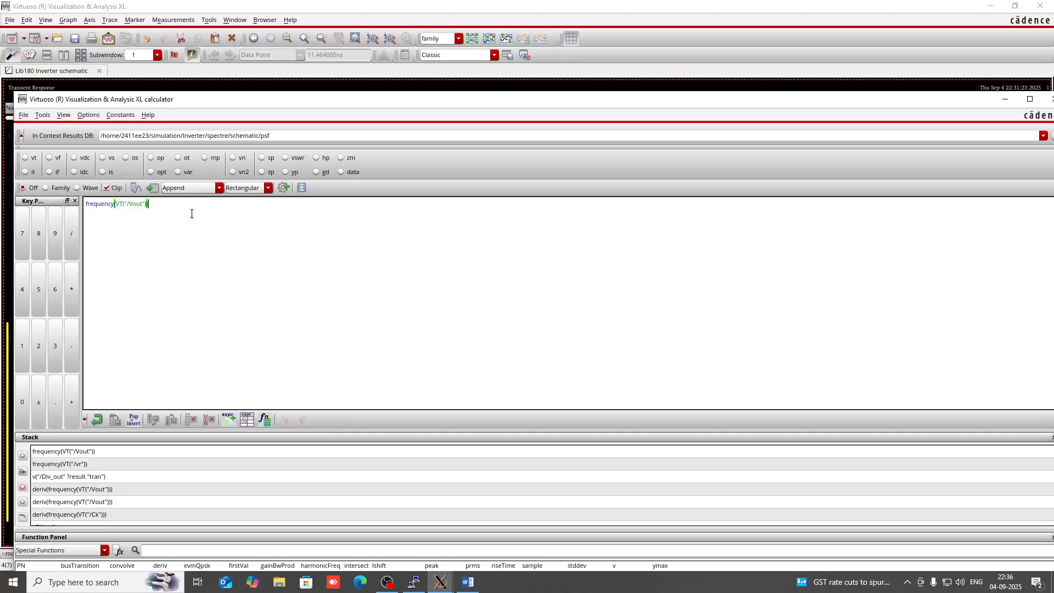
key(BackSpace)
key(BackSpace)
key(BackSpace)
key(BackSpace)
key(BackSpace)
key(BackSpace)
key(BackSpace)
key(BackSpace)
key(BackSpace)
key(BackSpace)
key(BackSpace)
key(BackSpace)
key(BackSpace)
key(BackSpace)
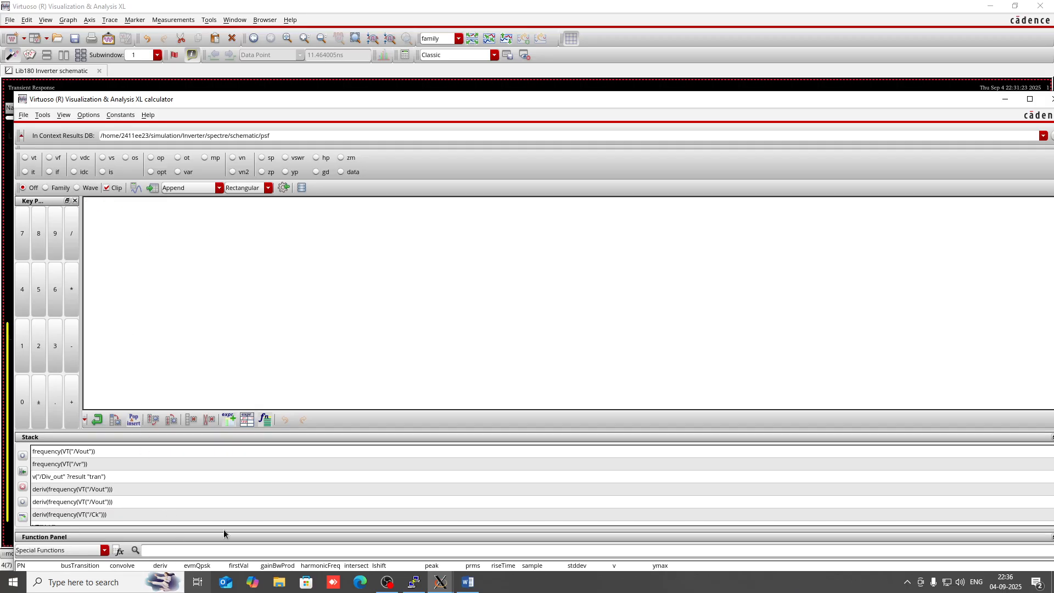
click(1032, 100)
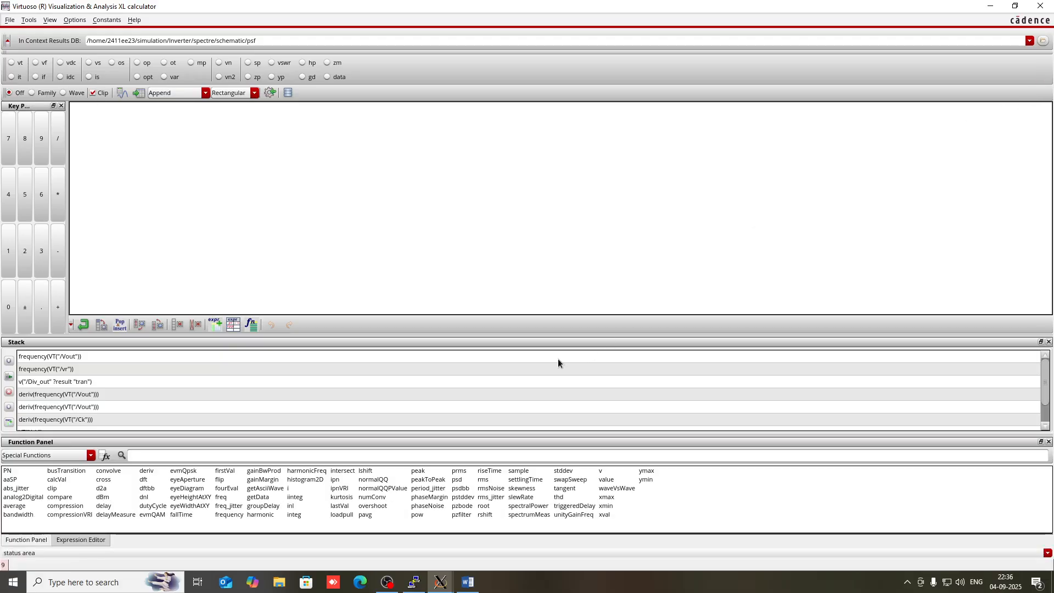
Search the calculator's special functions for "del" and open the delay function
click(163, 457)
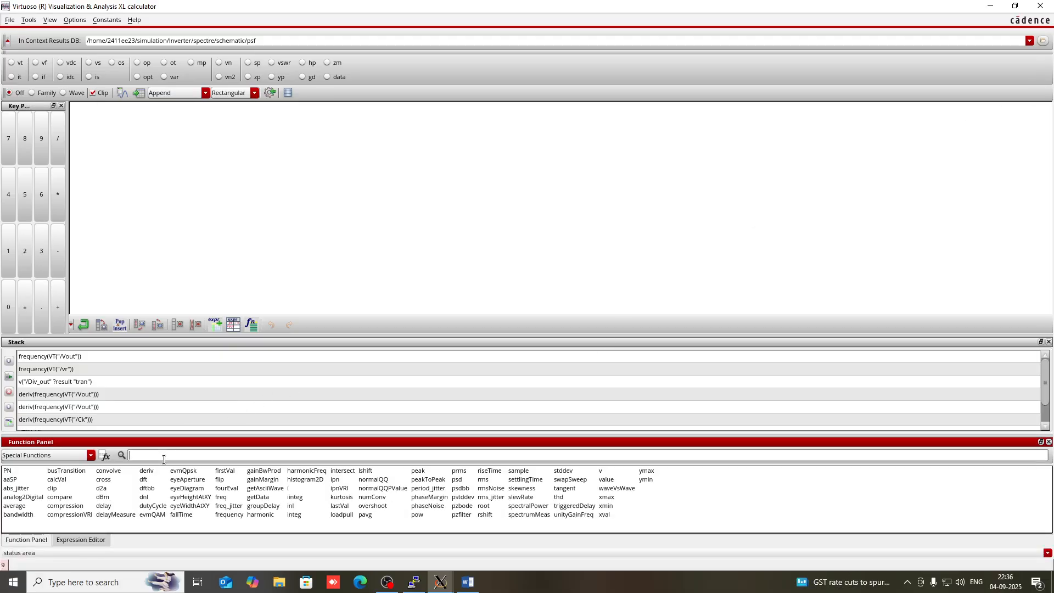
text(del)
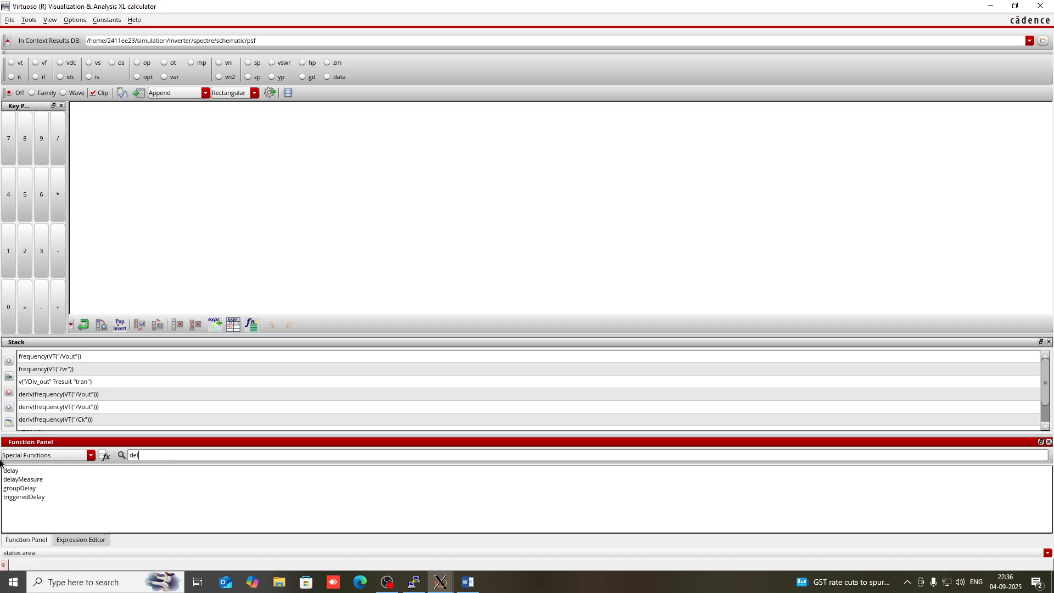
double_click(11, 472)
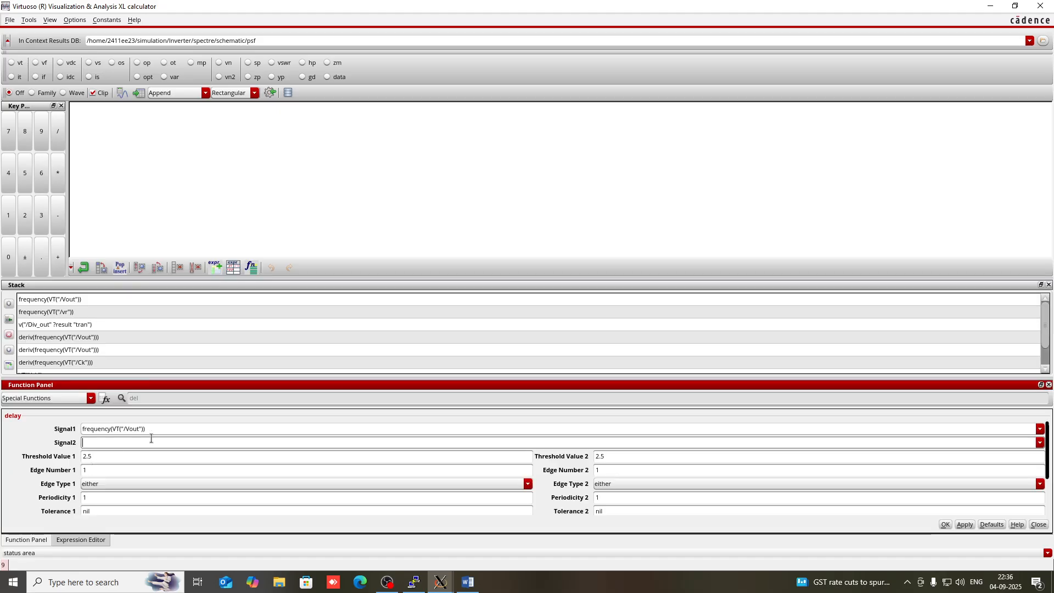
Clear the frequency expression from Signal1 of the delay function
click(151, 430)
key(BackSpace)
key(BackSpace)
key(BackSpace)
key(BackSpace)
key(BackSpace)
key(BackSpace)
key(BackSpace)
key(BackSpace)
key(BackSpace)
key(BackSpace)
key(BackSpace)
key(BackSpace)
key(BackSpace)
key(BackSpace)
key(BackSpace)
key(BackSpace)
key(BackSpace)
key(BackSpace)
key(BackSpace)
key(BackSpace)
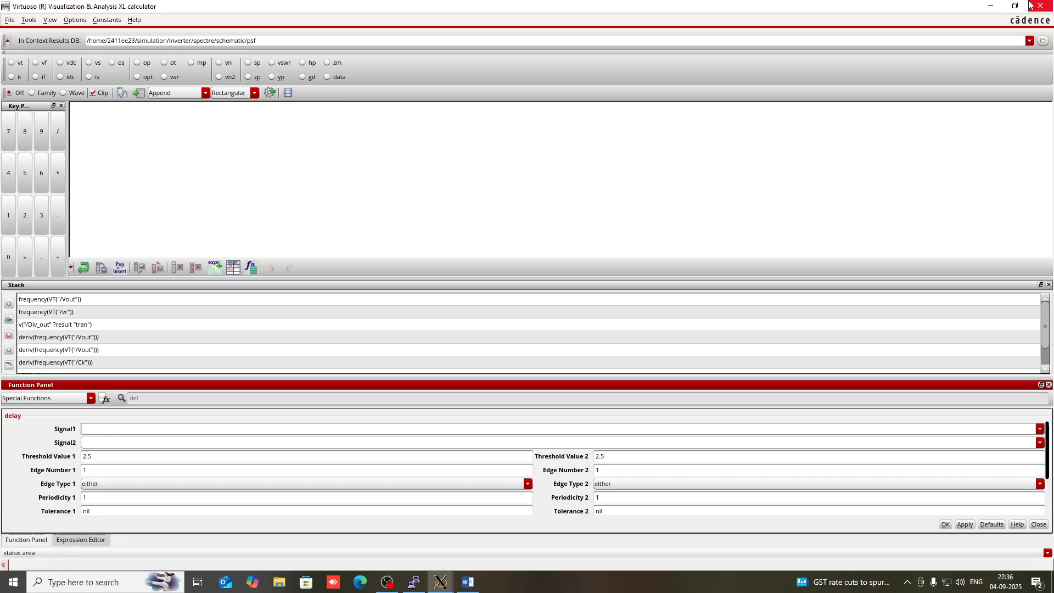
Try to assign the input A waveform from the transient plot to Signal1 of the delay function
click(999, 6)
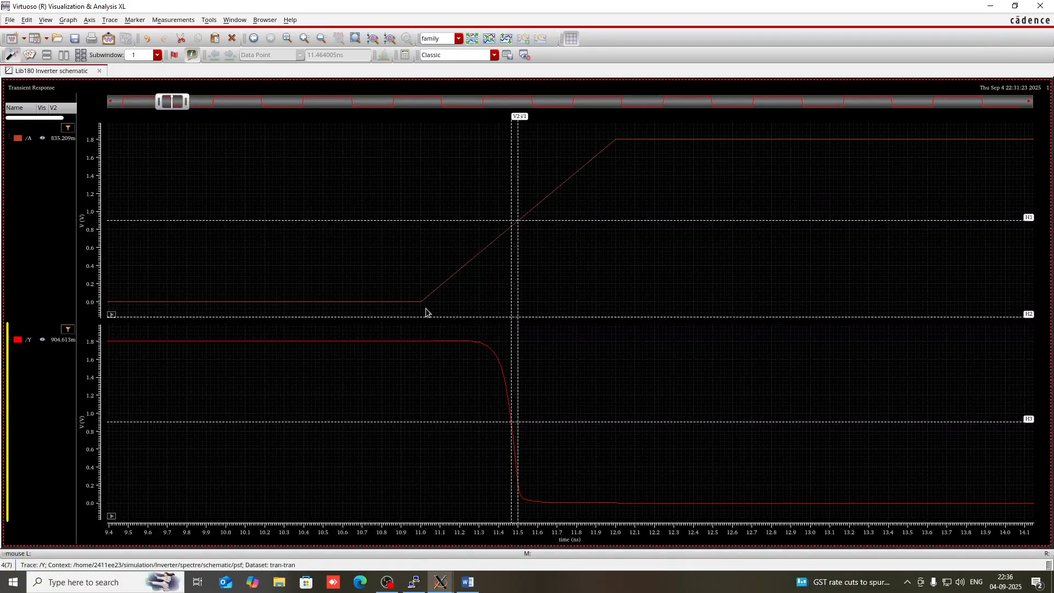
mouse_move(430, 298)
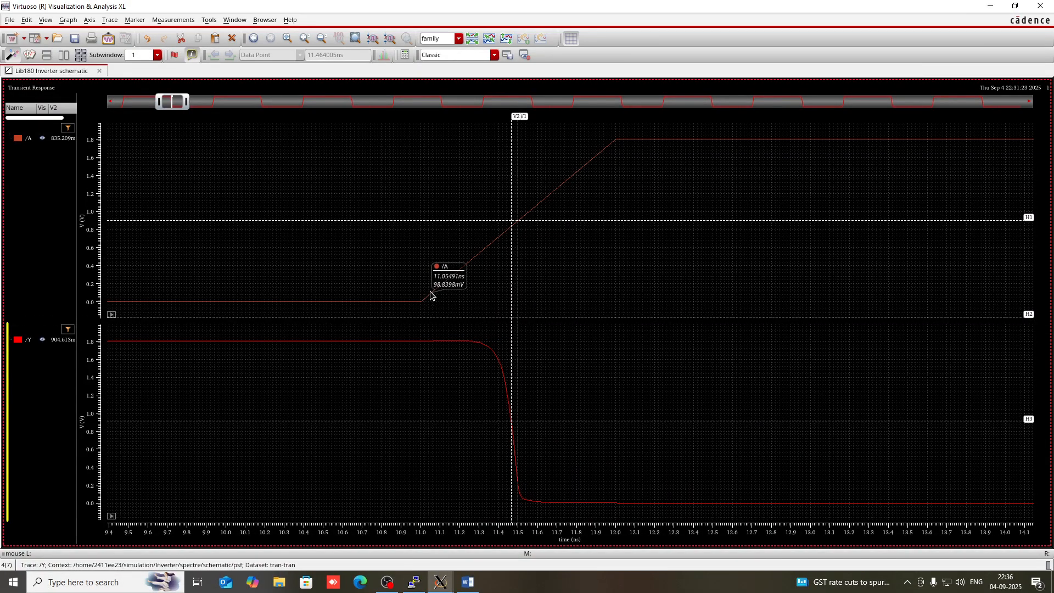
click(431, 296)
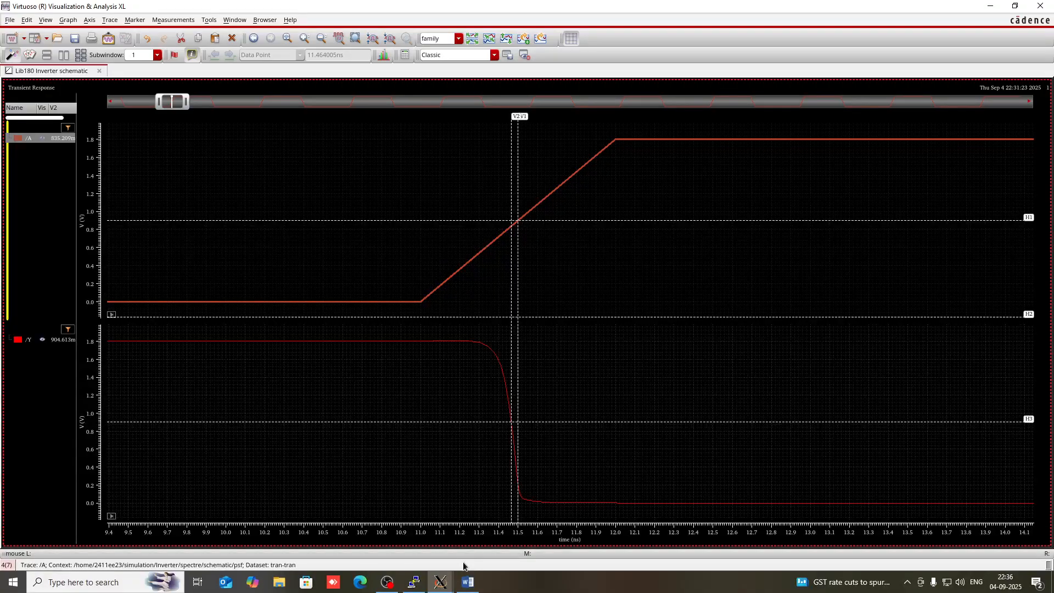
mouse_move(447, 584)
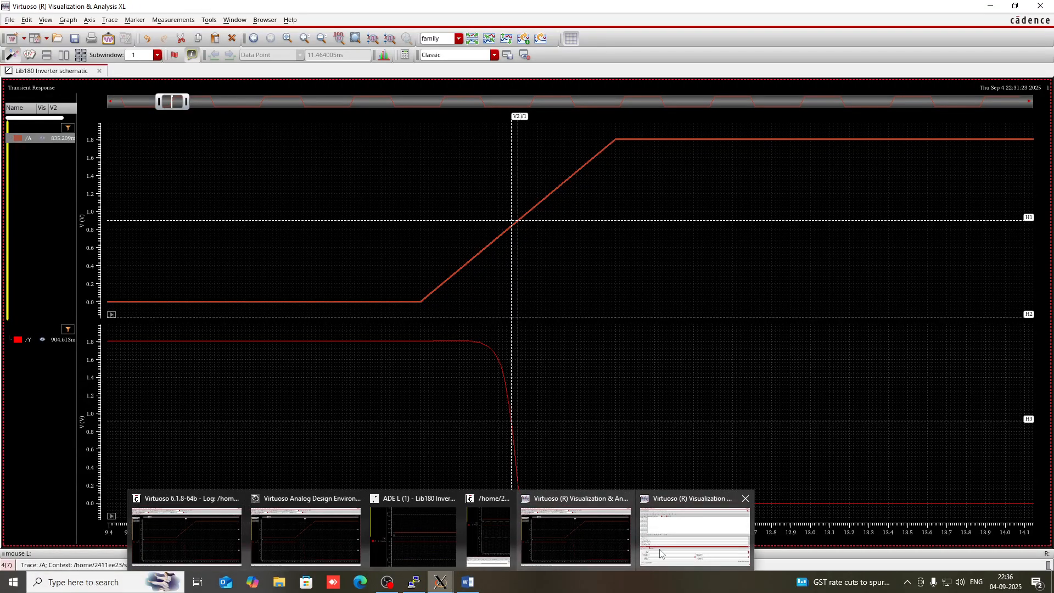
click(667, 551)
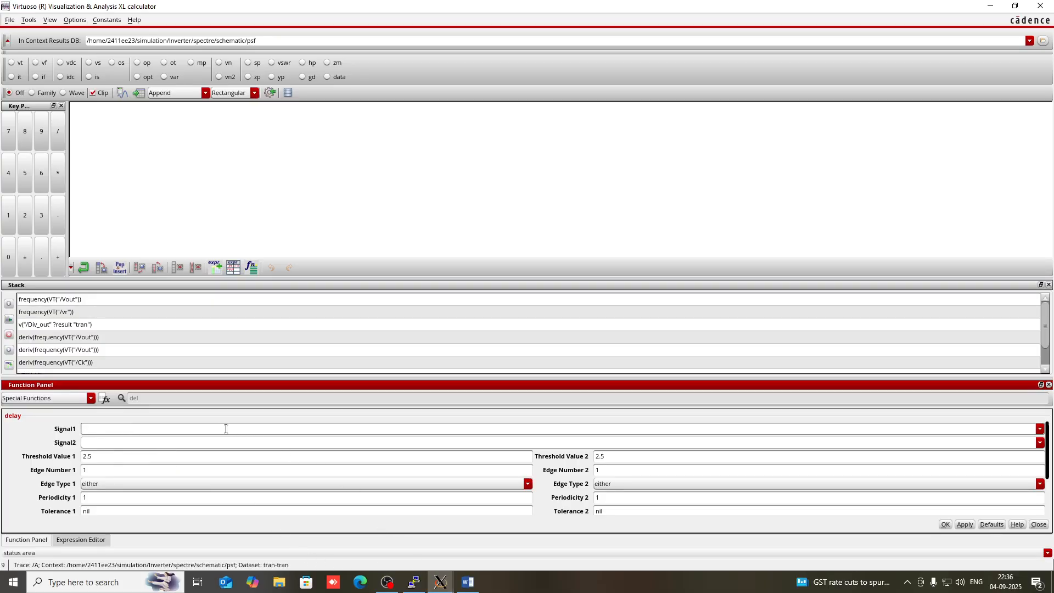
click(440, 581)
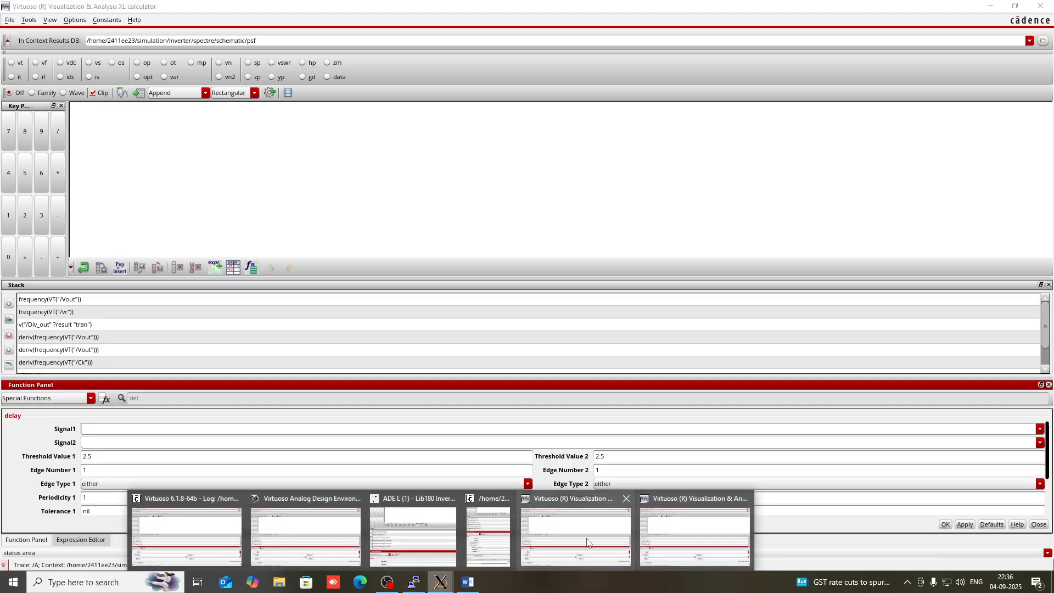
click(667, 532)
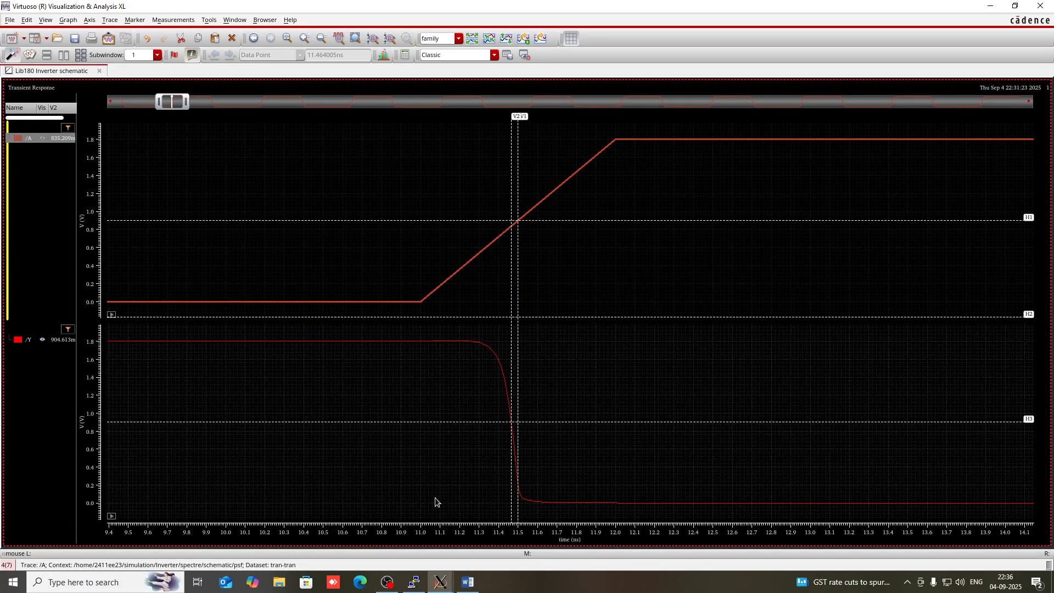
click(438, 582)
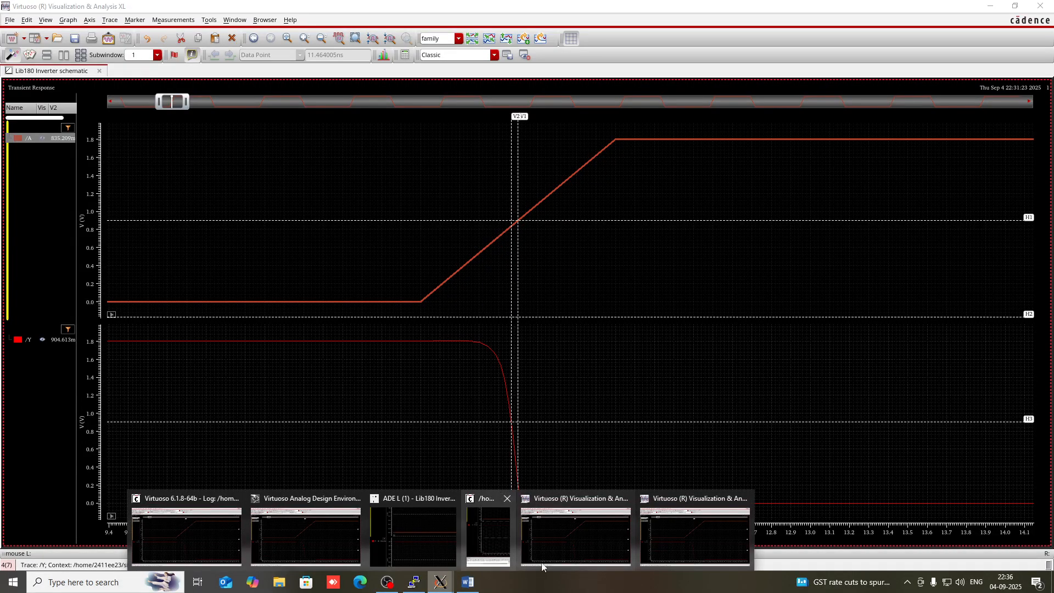
click(660, 544)
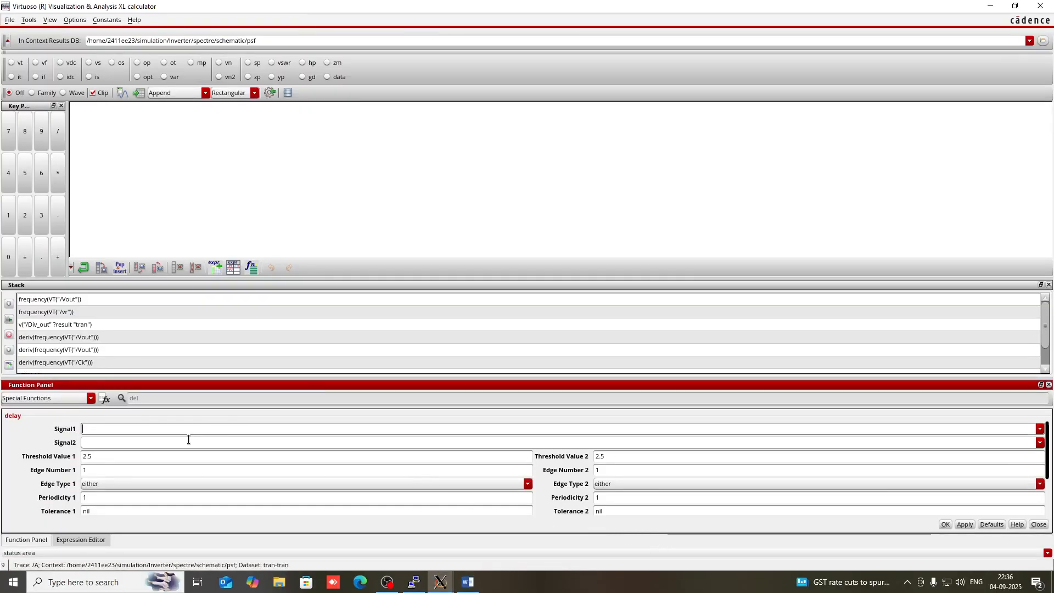
Try to assign the output Y waveform from the transient plot to Signal2 of the delay function
click(136, 444)
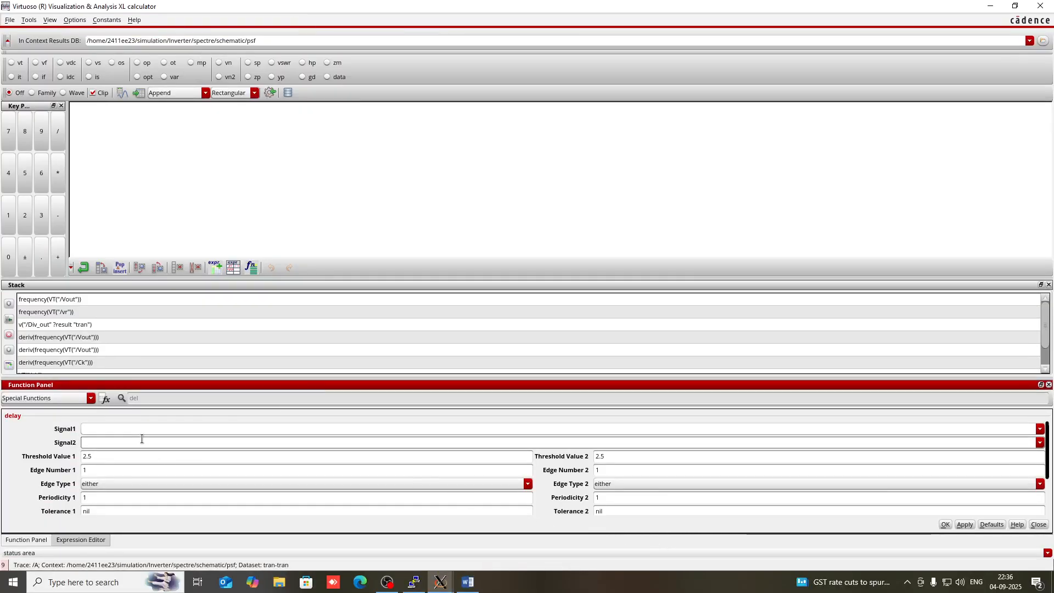
click(444, 580)
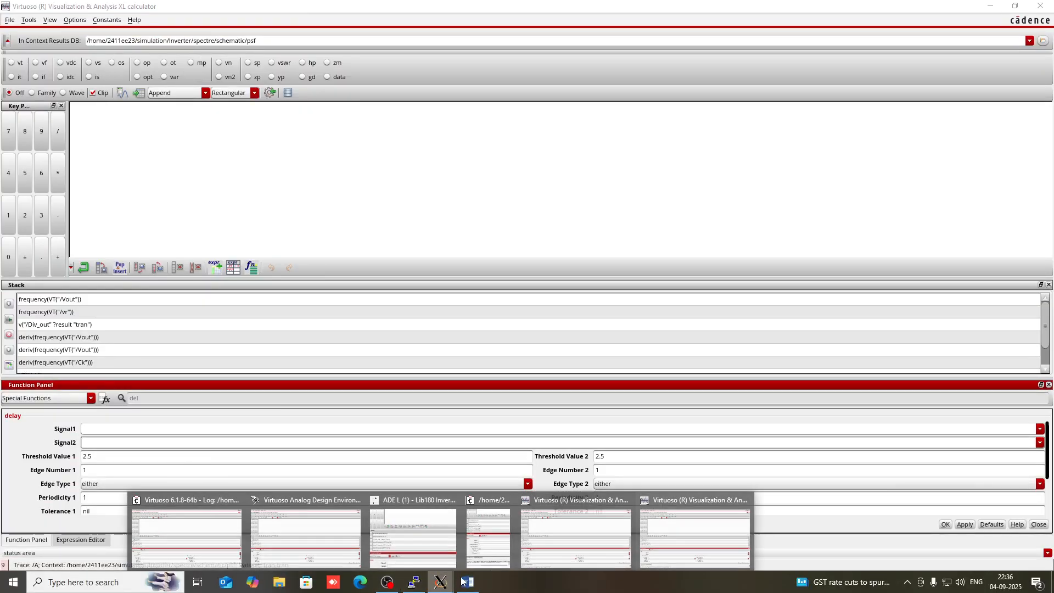
click(599, 536)
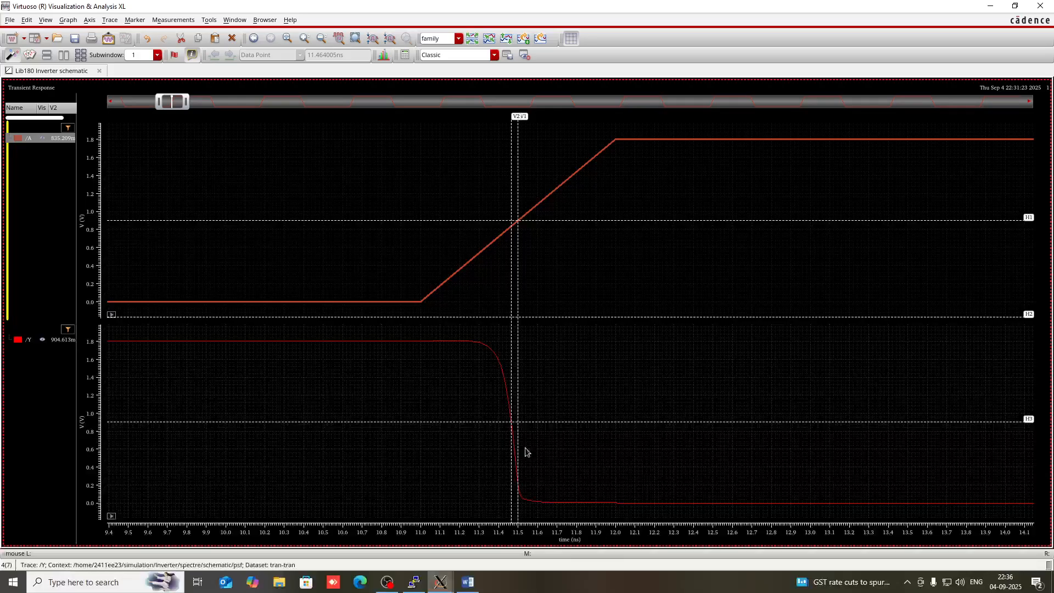
click(401, 344)
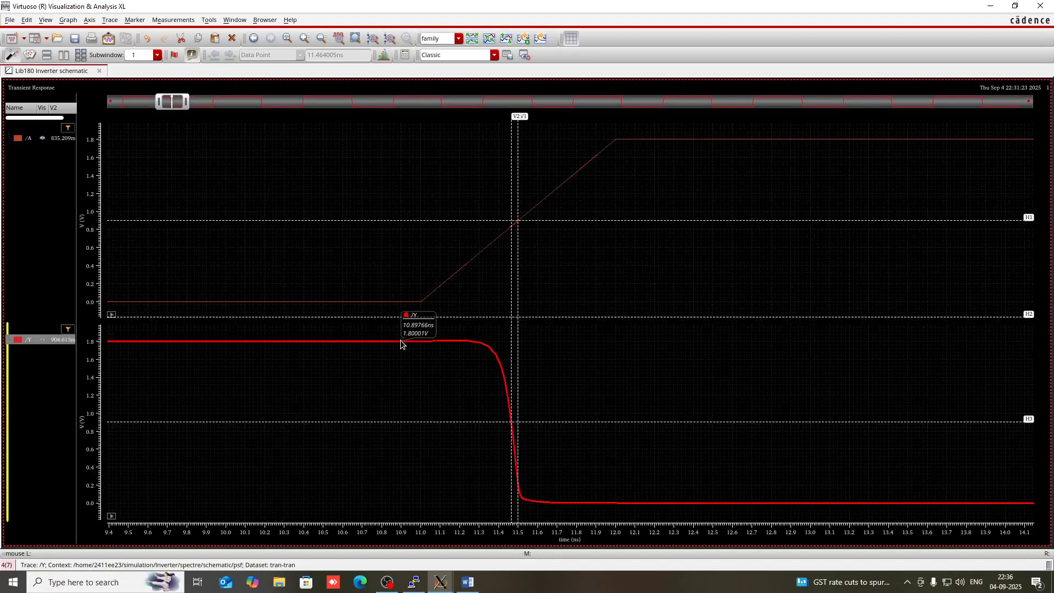
click(440, 580)
click(694, 536)
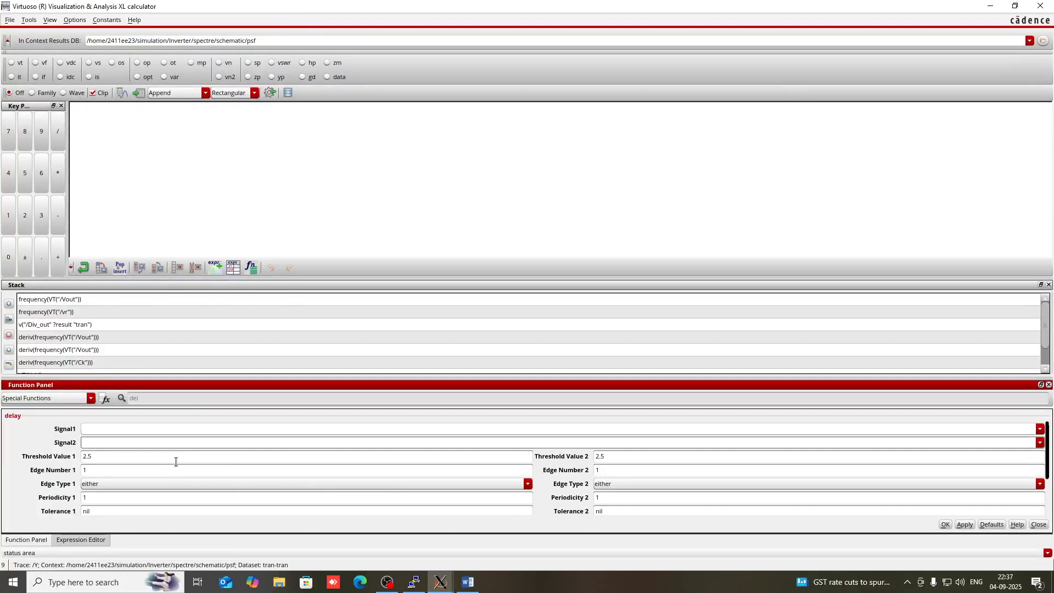
click(191, 439)
Change the function category to All and reopen the delay function
click(30, 397)
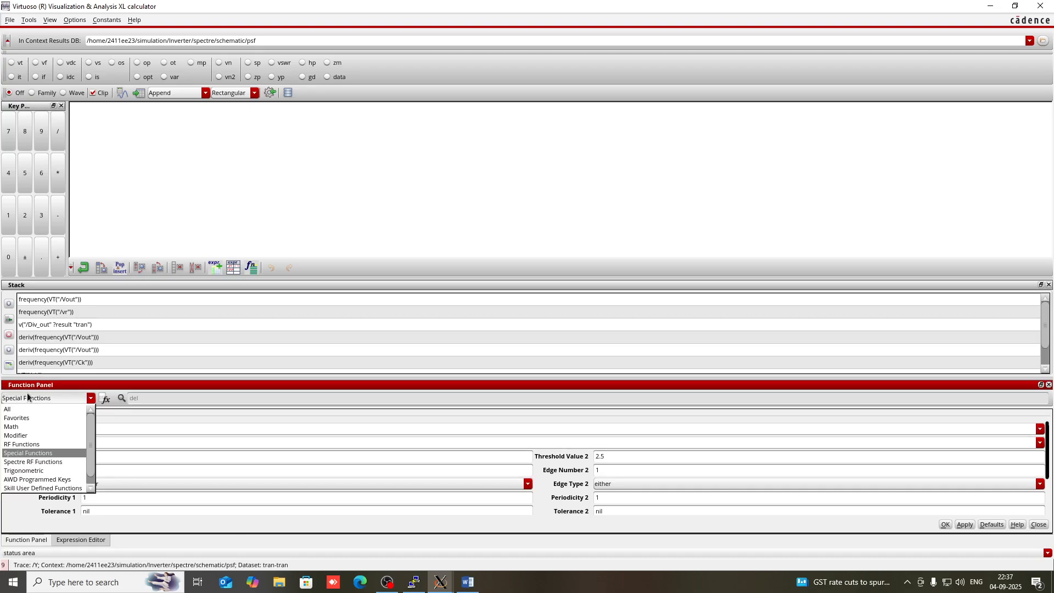
click(35, 408)
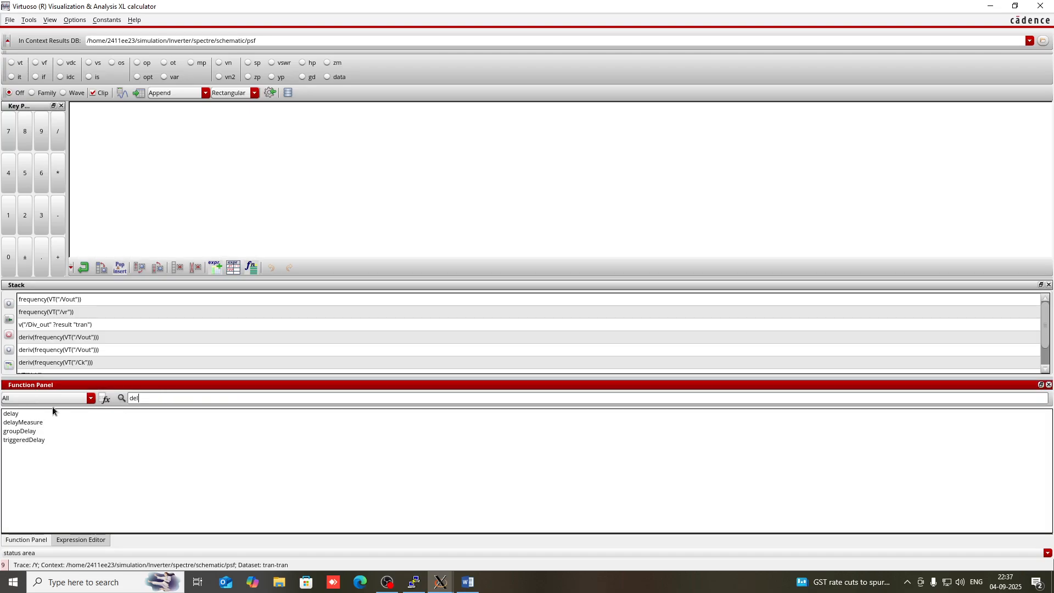
click(26, 415)
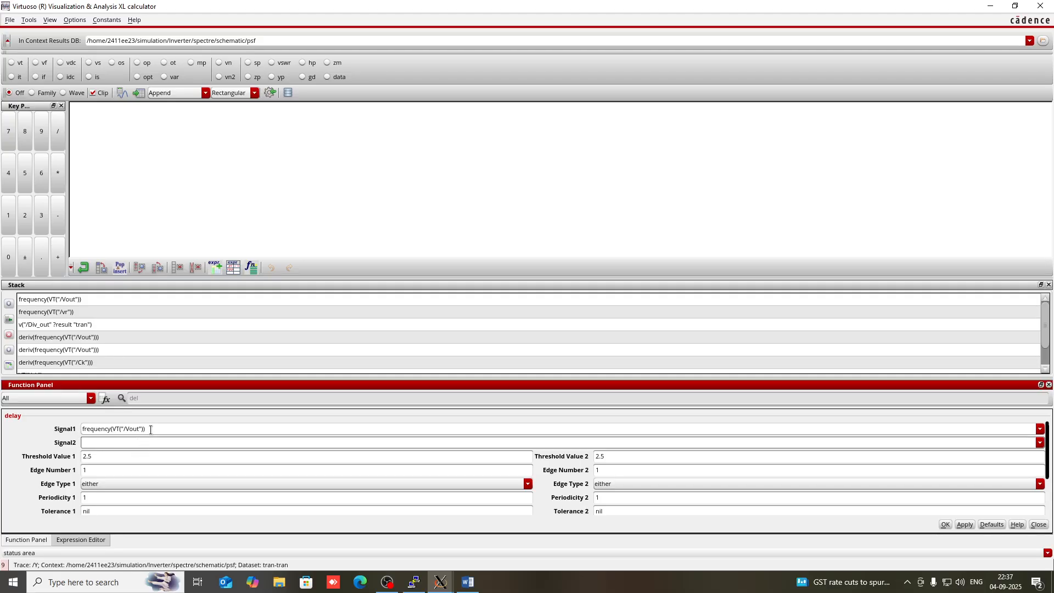
Empty the delay function's Signal1 entry, removing the preset frequency expression again
click(150, 430)
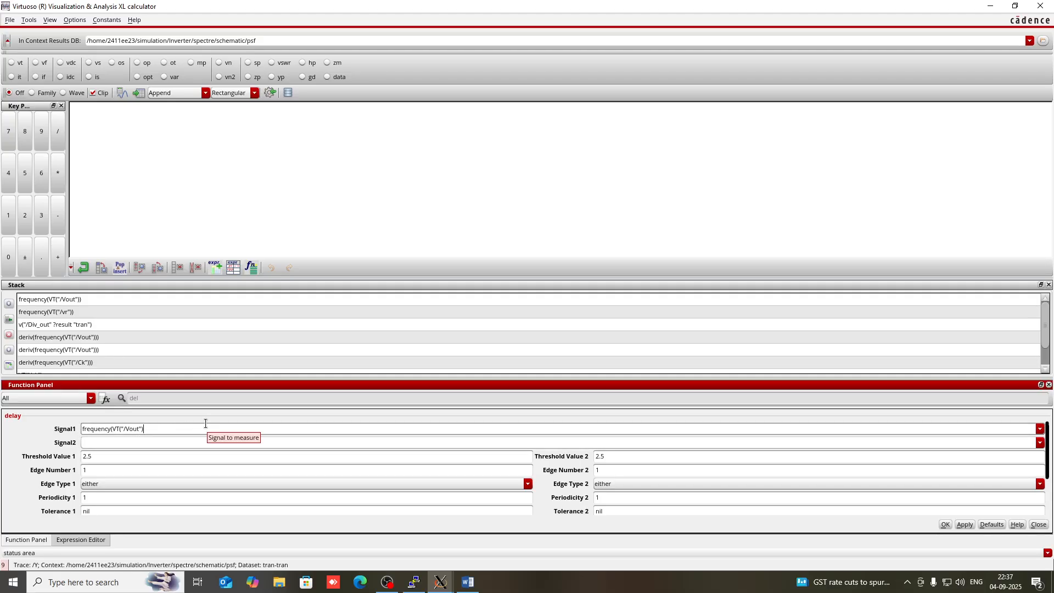
key(BackSpace)
key(BackSpace)
key(BackSpace)
key(BackSpace)
key(BackSpace)
key(BackSpace)
key(BackSpace)
key(BackSpace)
key(BackSpace)
key(BackSpace)
key(BackSpace)
key(BackSpace)
key(BackSpace)
key(BackSpace)
key(BackSpace)
key(BackSpace)
key(BackSpace)
key(BackSpace)
key(BackSpace)
key(BackSpace)
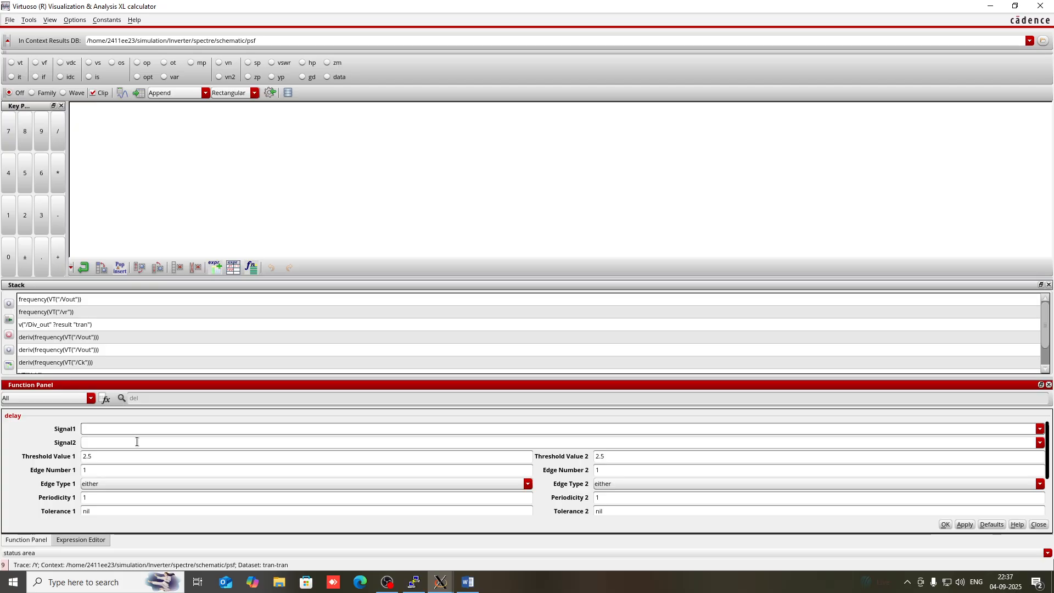
Set the calculator's selection mode to Wave and pick the input A waveform from the plot as Signal1
click(121, 442)
click(120, 427)
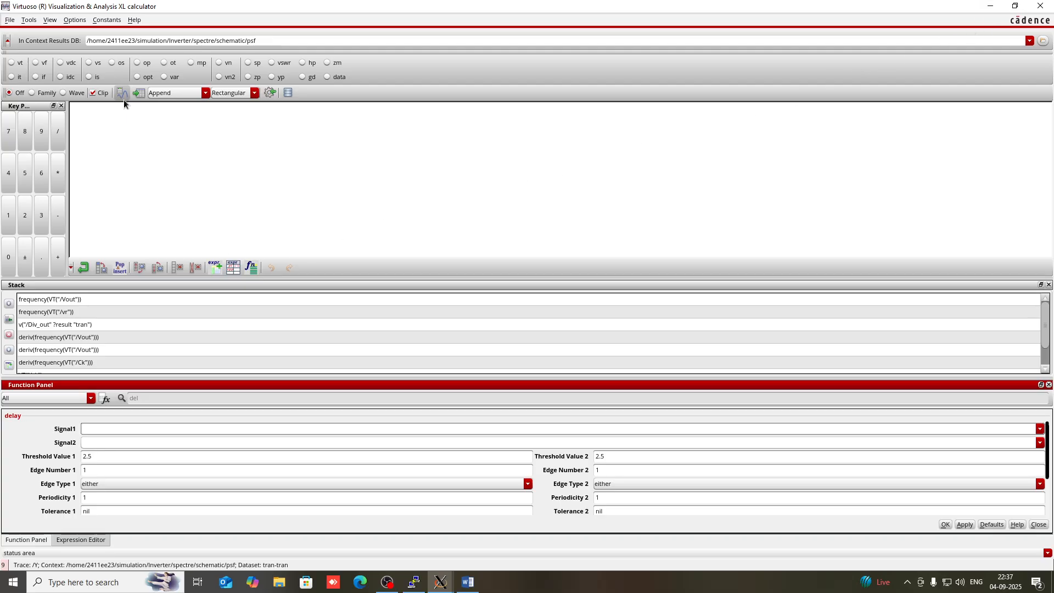
click(64, 94)
click(991, 5)
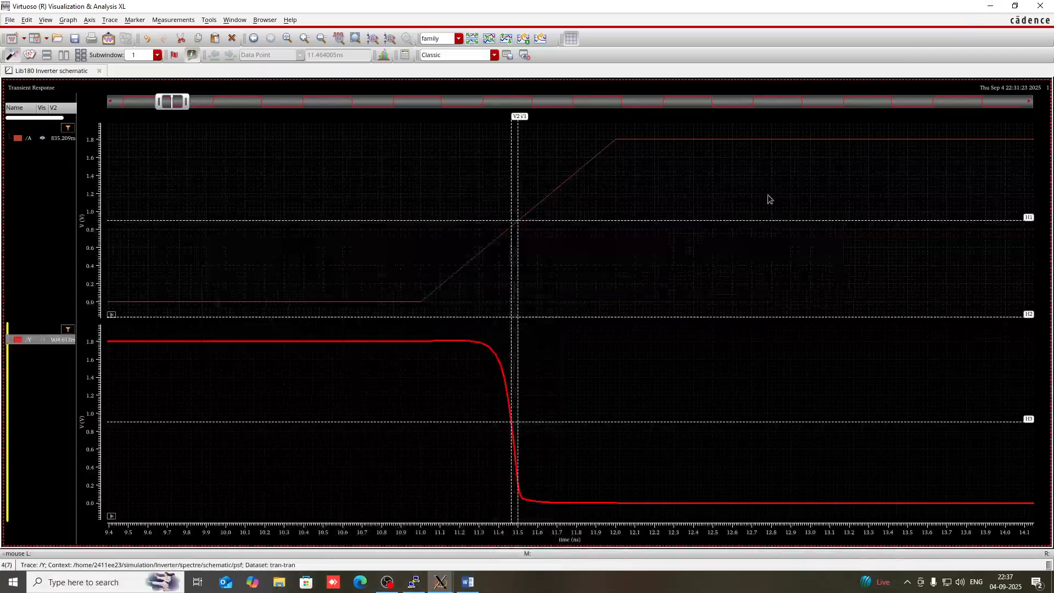
click(469, 263)
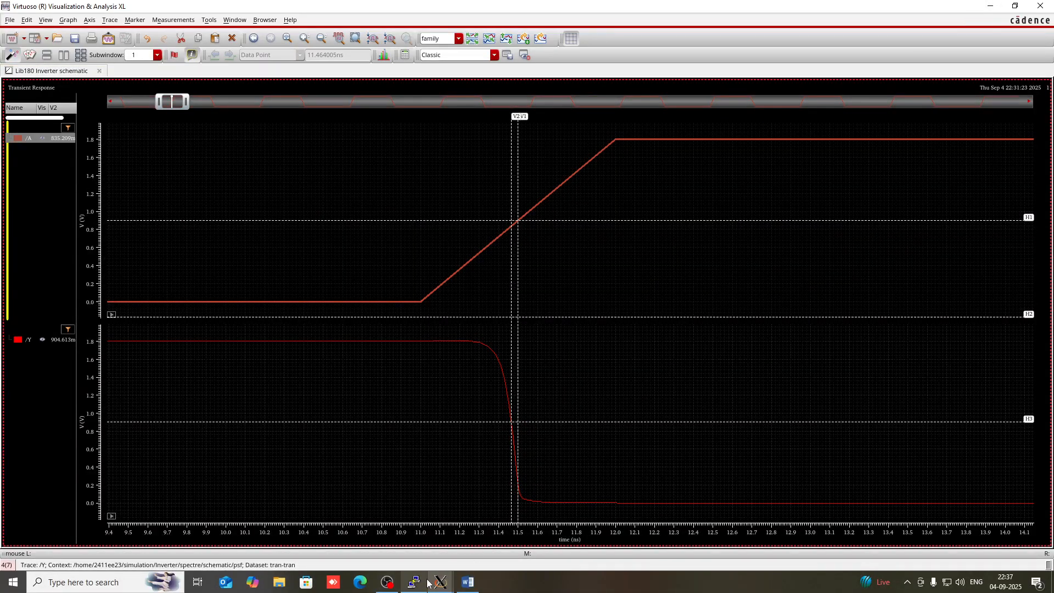
mouse_move(434, 582)
click(692, 536)
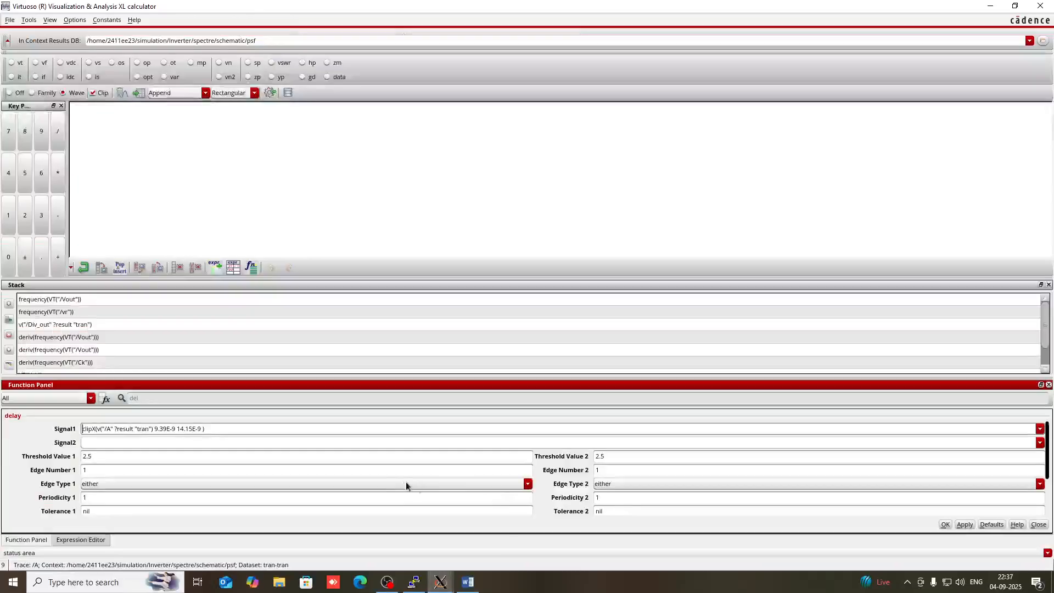
Pick the output Y waveform from the transient plot as Signal2 of the delay function
click(208, 442)
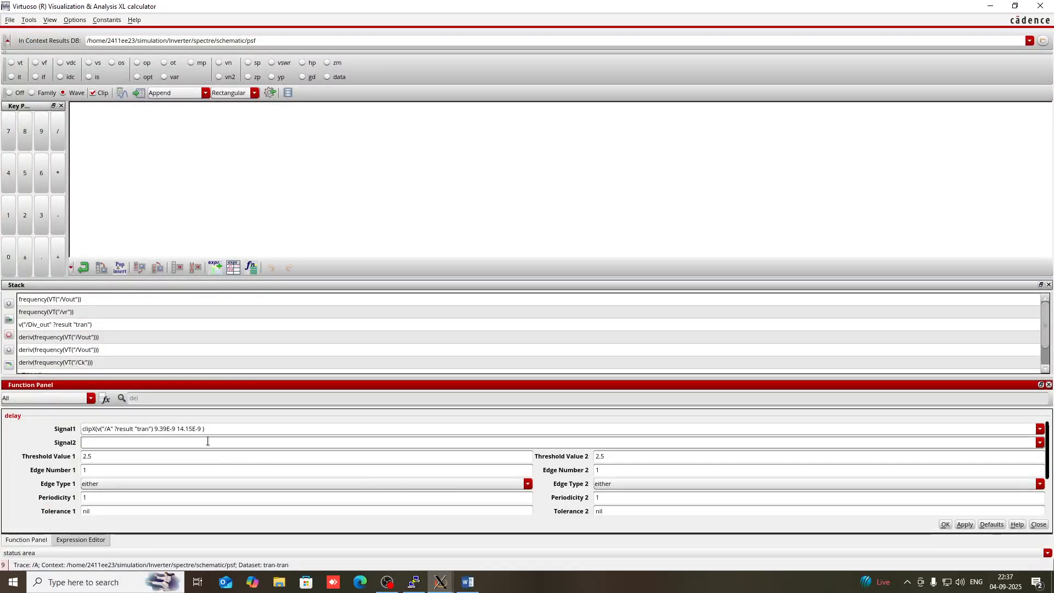
mouse_move(440, 582)
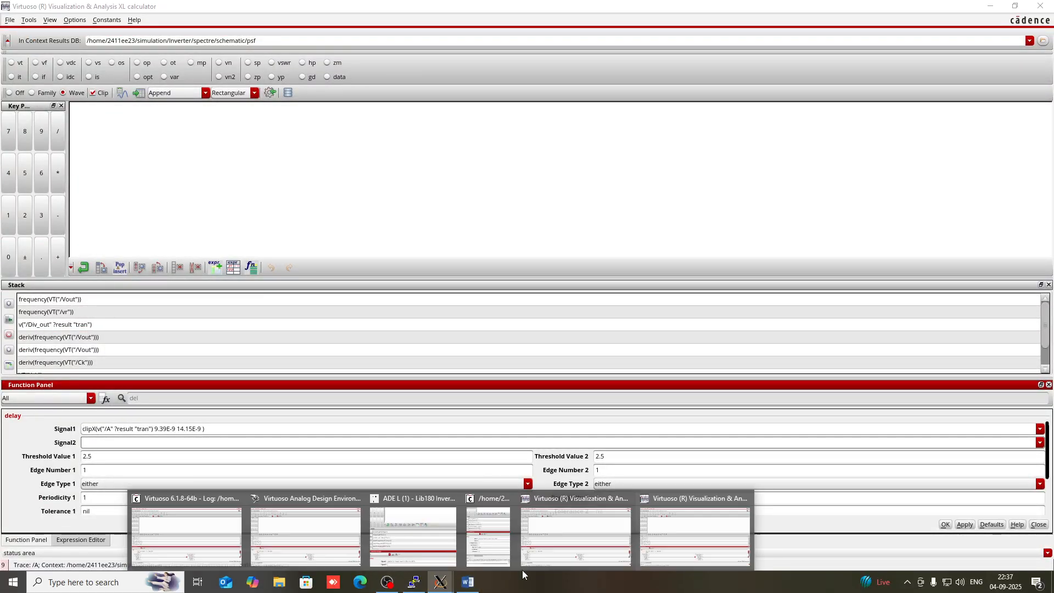
click(570, 543)
click(462, 342)
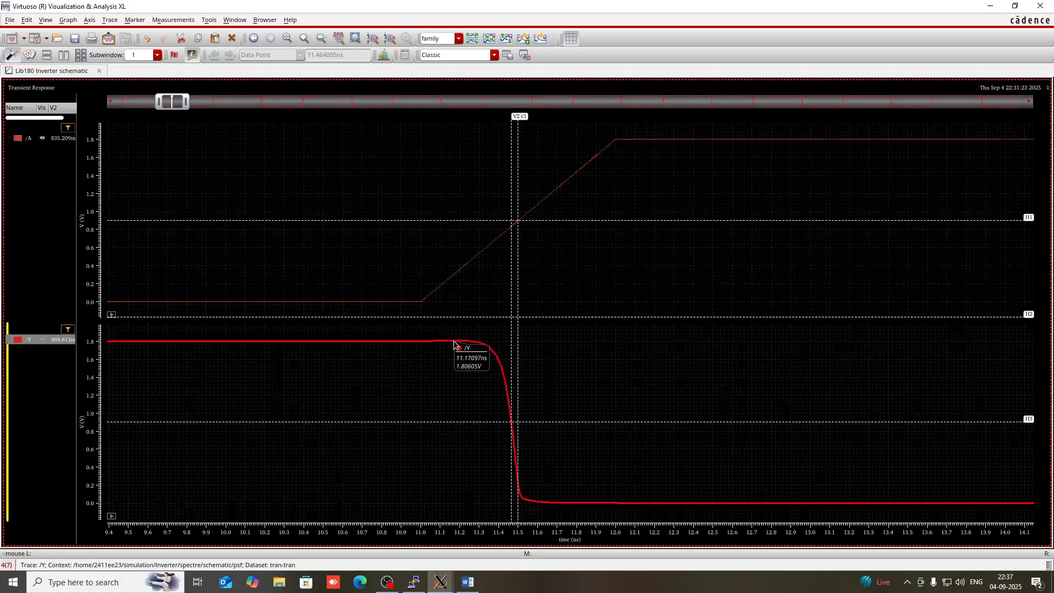
mouse_move(439, 582)
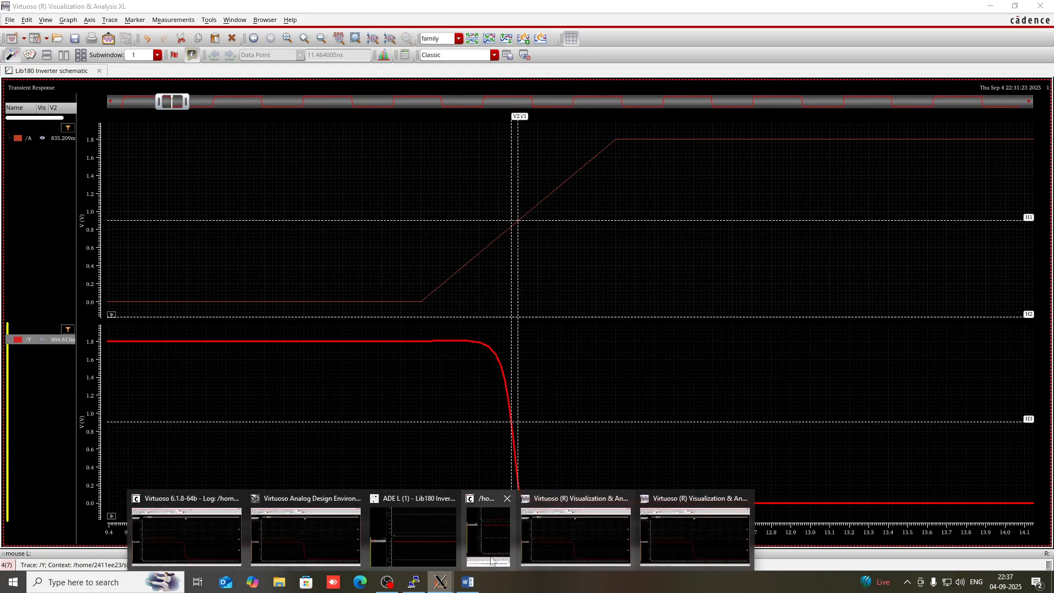
click(677, 541)
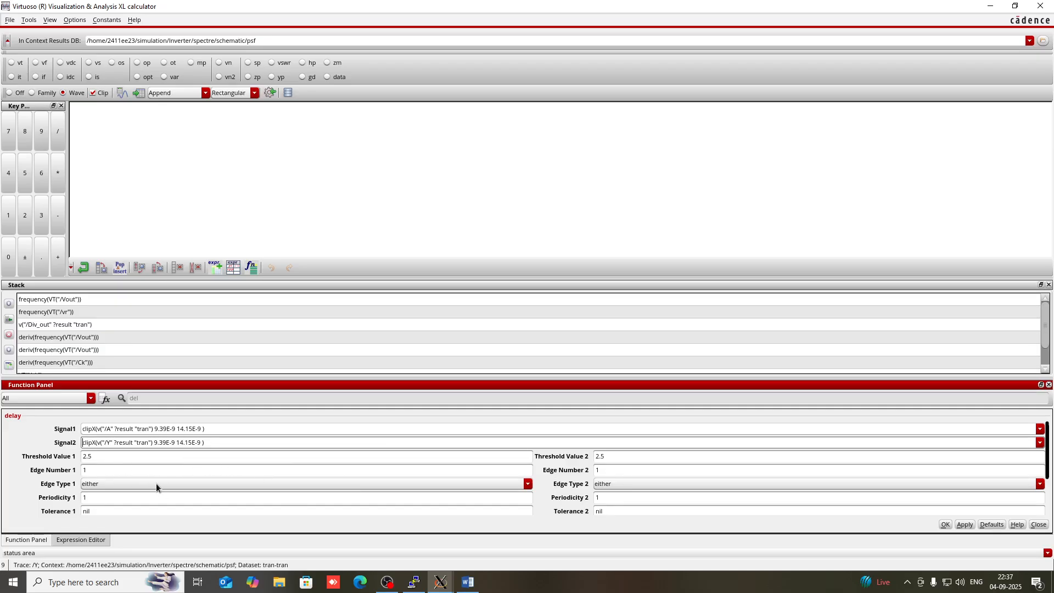
Set both Threshold Value 1 and Threshold Value 2 of the delay function to 0.9
click(124, 458)
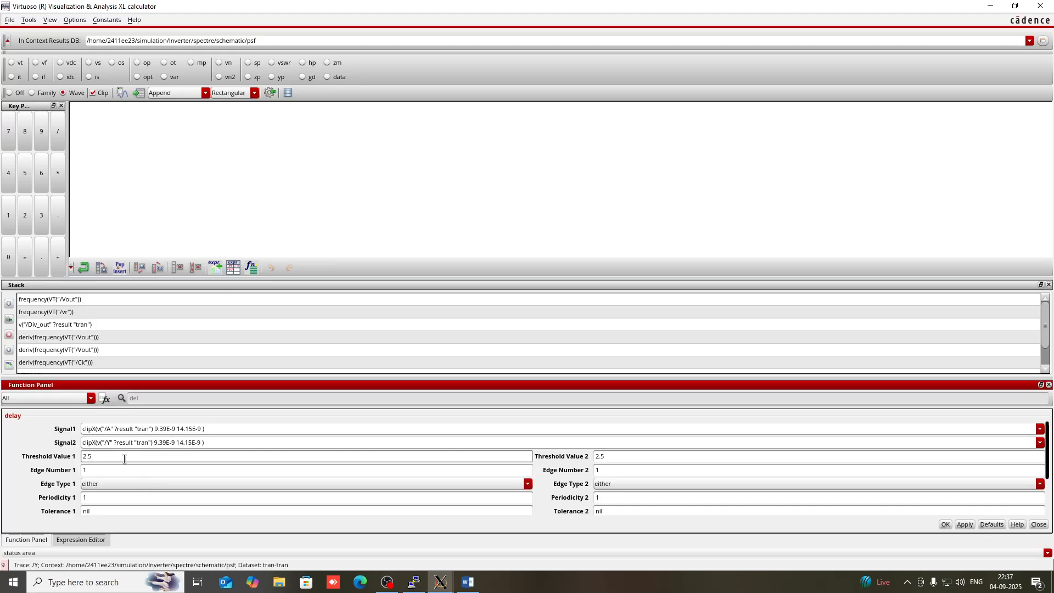
text(0.9)
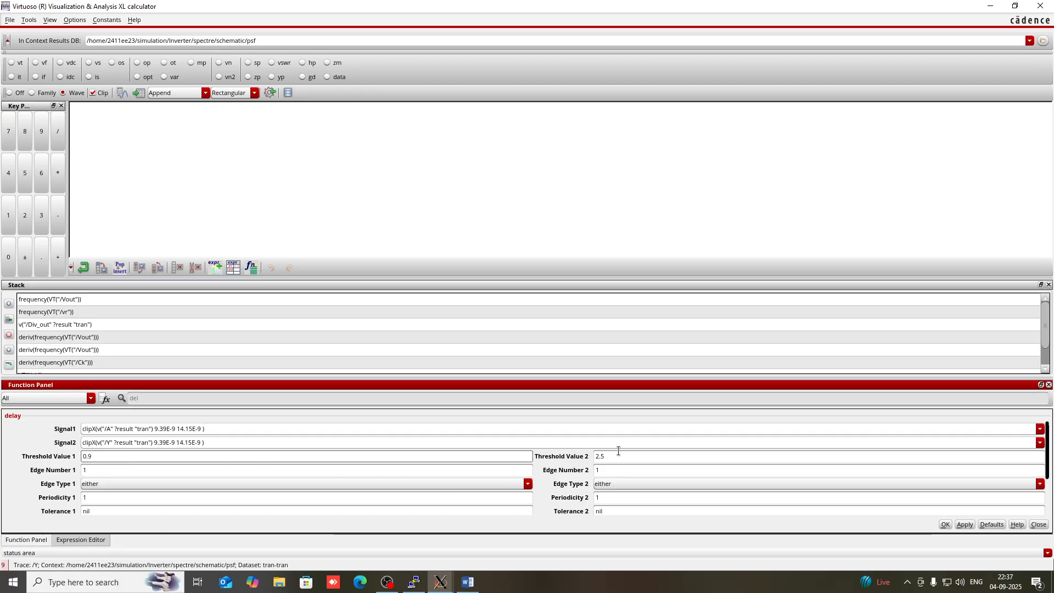
click(619, 455)
key(BackSpace)
key(BackSpace)
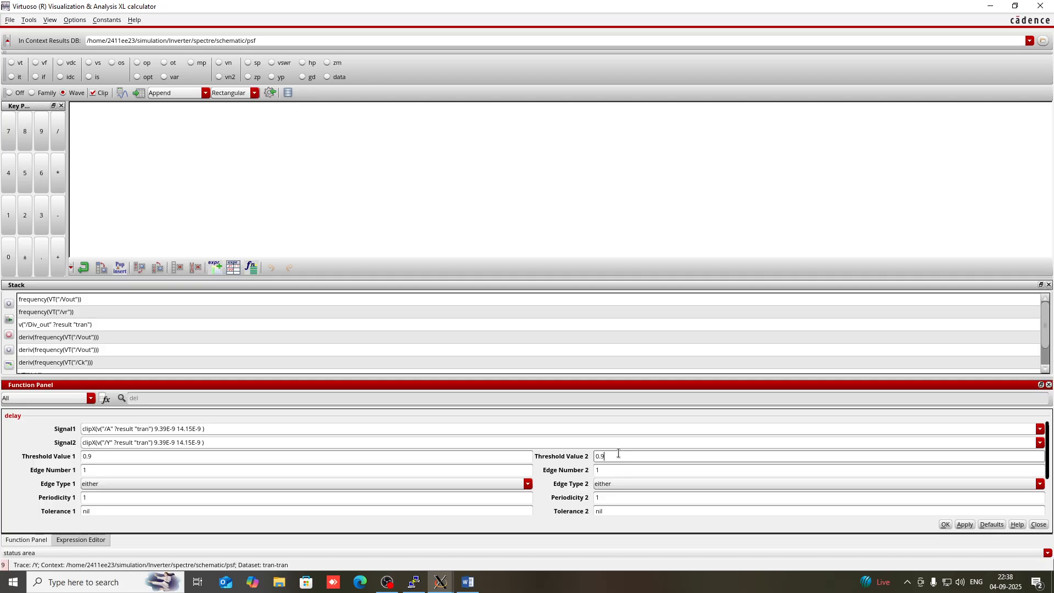
Set the delay function's Edge Type 1 to rising and Edge Type 2 to falling
click(164, 486)
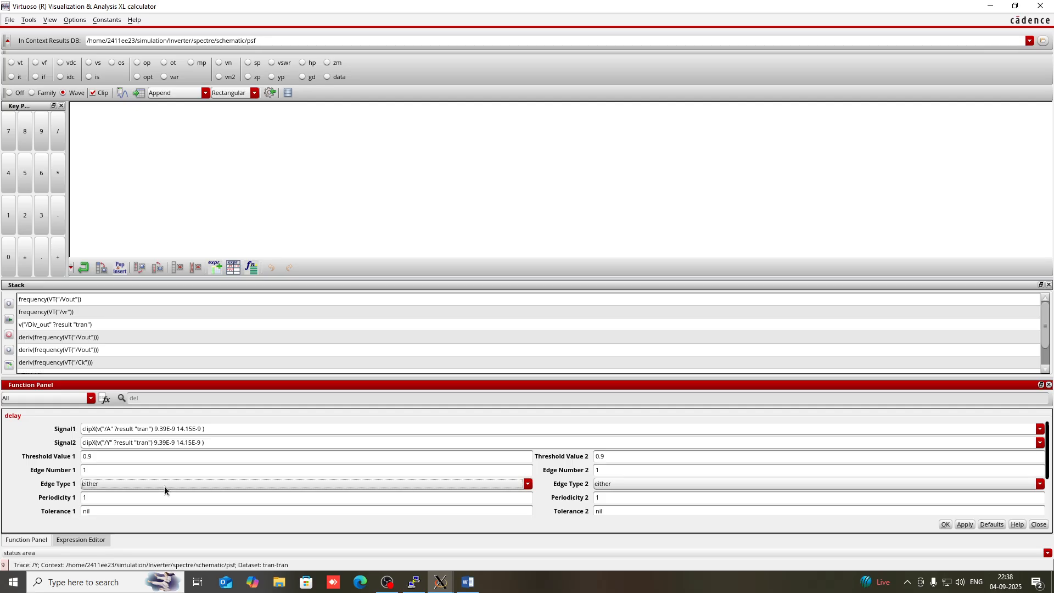
click(143, 496)
click(628, 484)
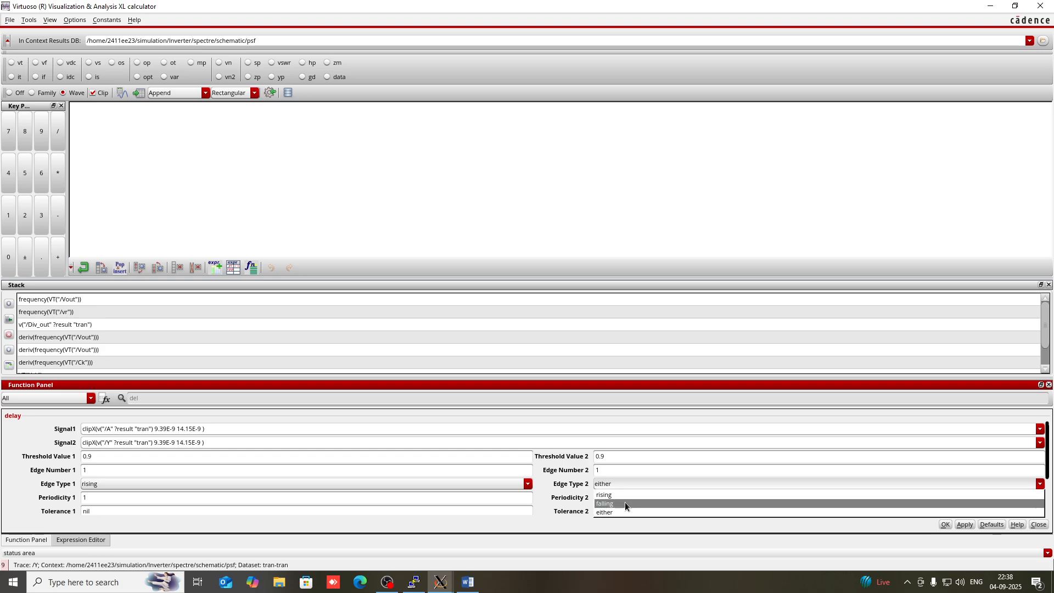
click(624, 503)
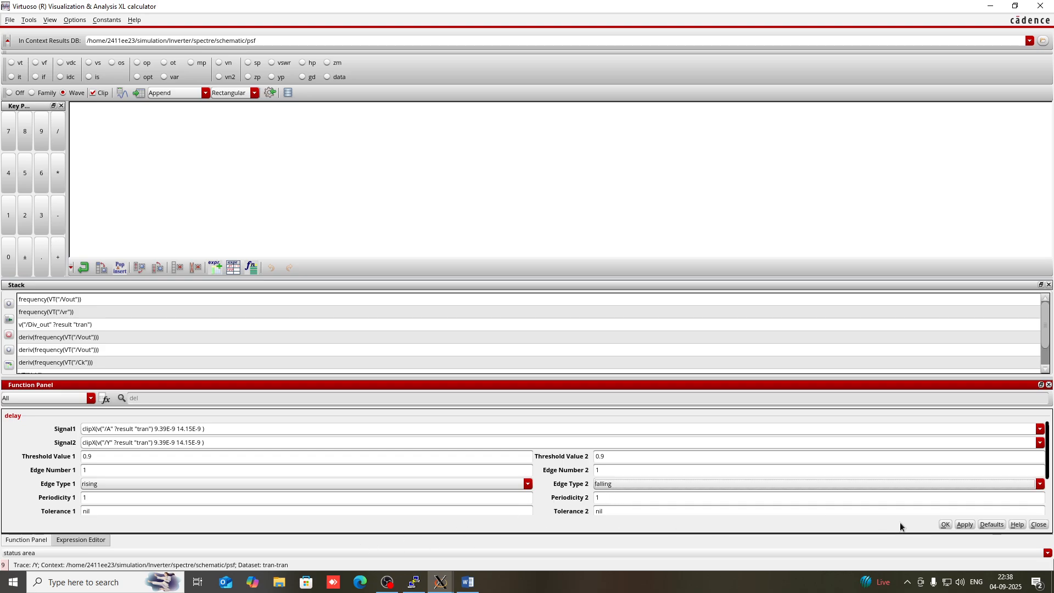
Build the A-to-Y delay expression from the function settings and evaluate it in the calculator
click(965, 524)
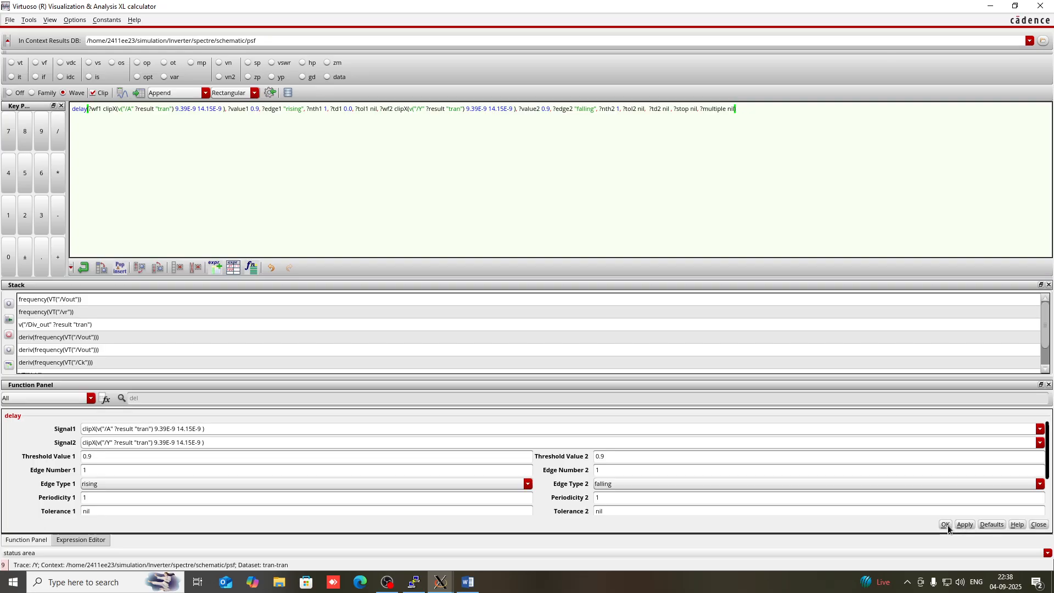
click(945, 525)
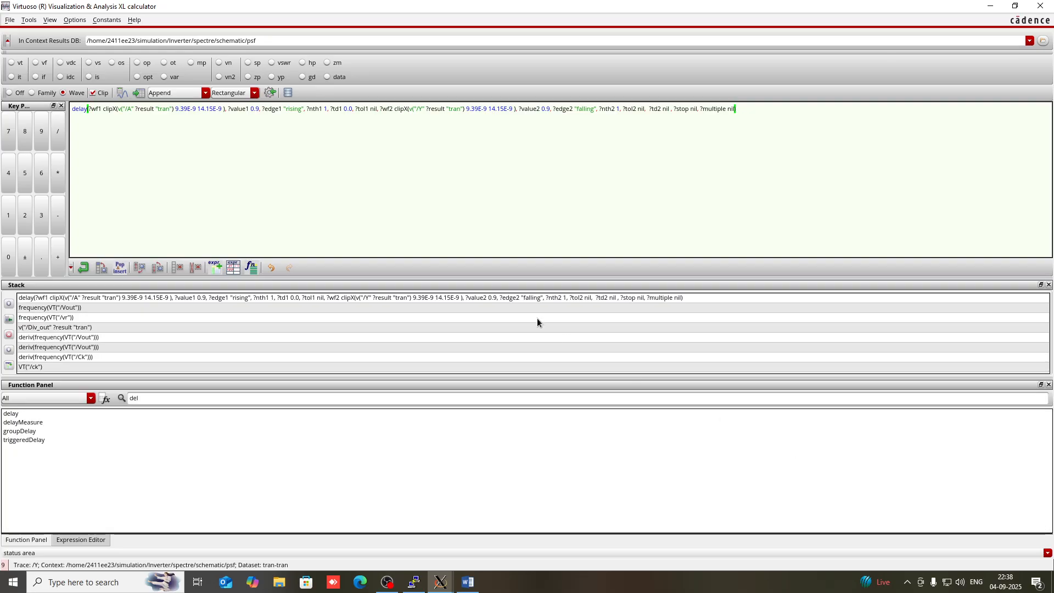
click(123, 92)
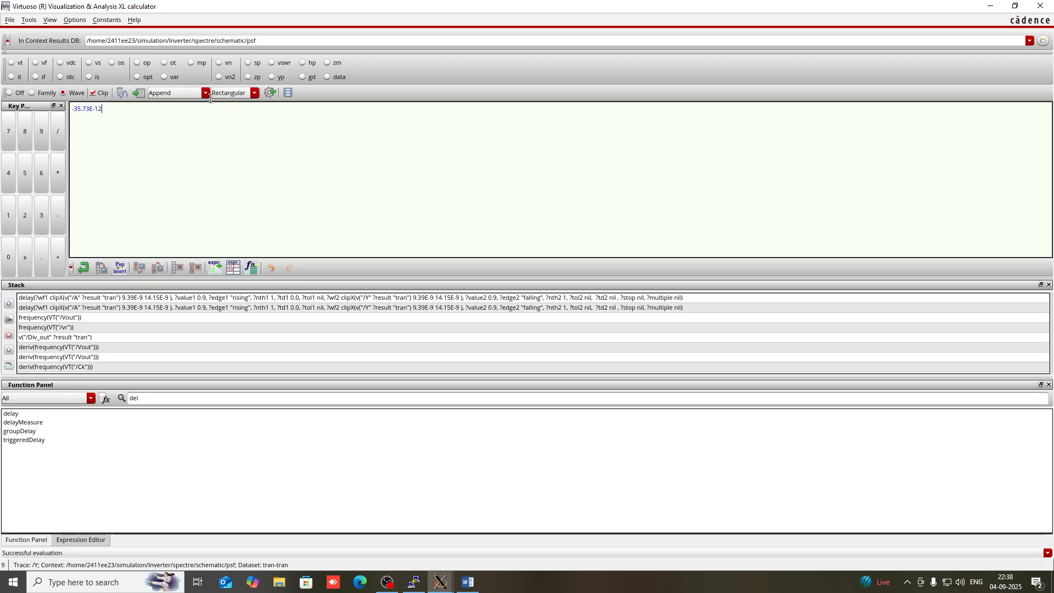
Compare the calculated delay with the 50% crossing markers on the transient plot, then return to the calculator
click(991, 6)
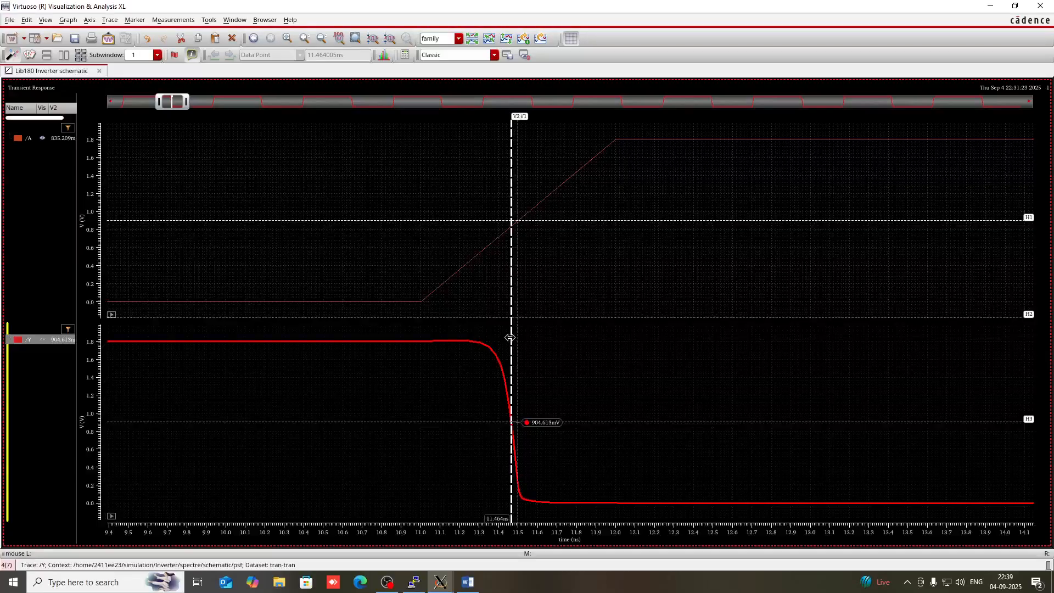
mouse_move(476, 584)
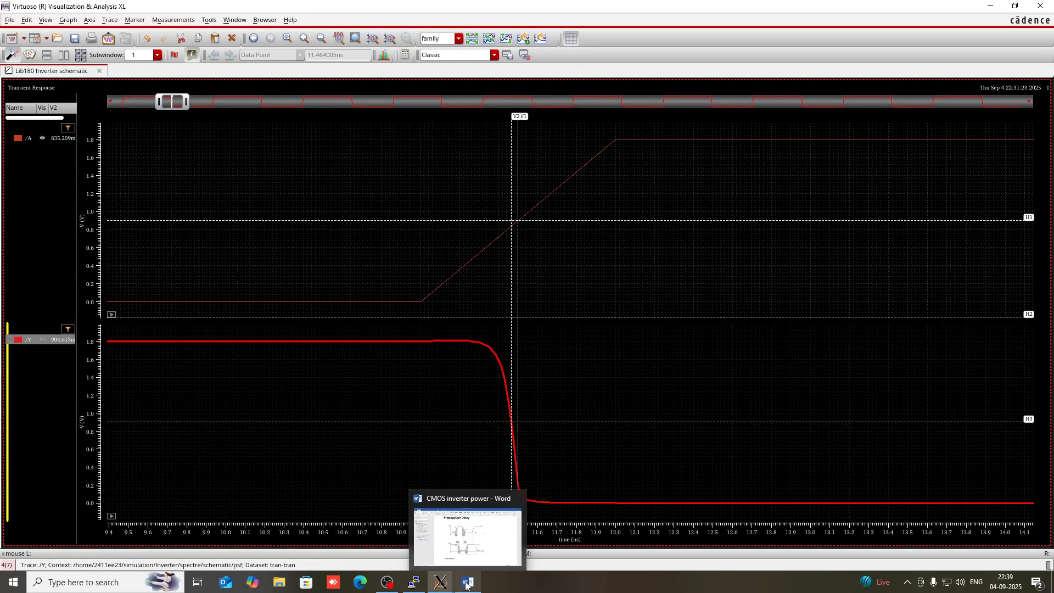
mouse_move(439, 582)
click(661, 533)
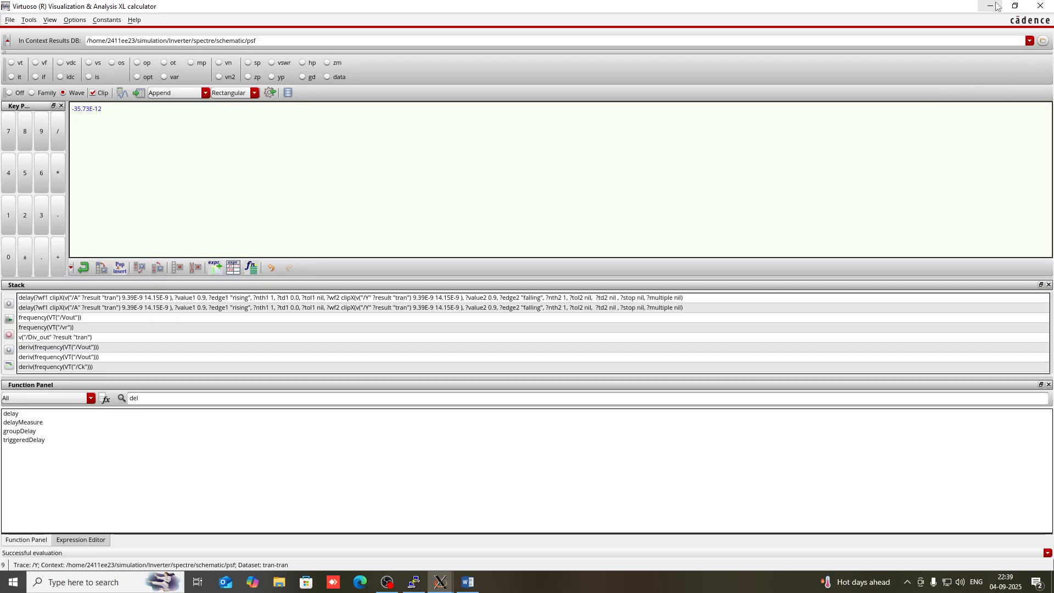
Switch to the Word document and add "tPHL = 36ps" after the tP formula
click(468, 582)
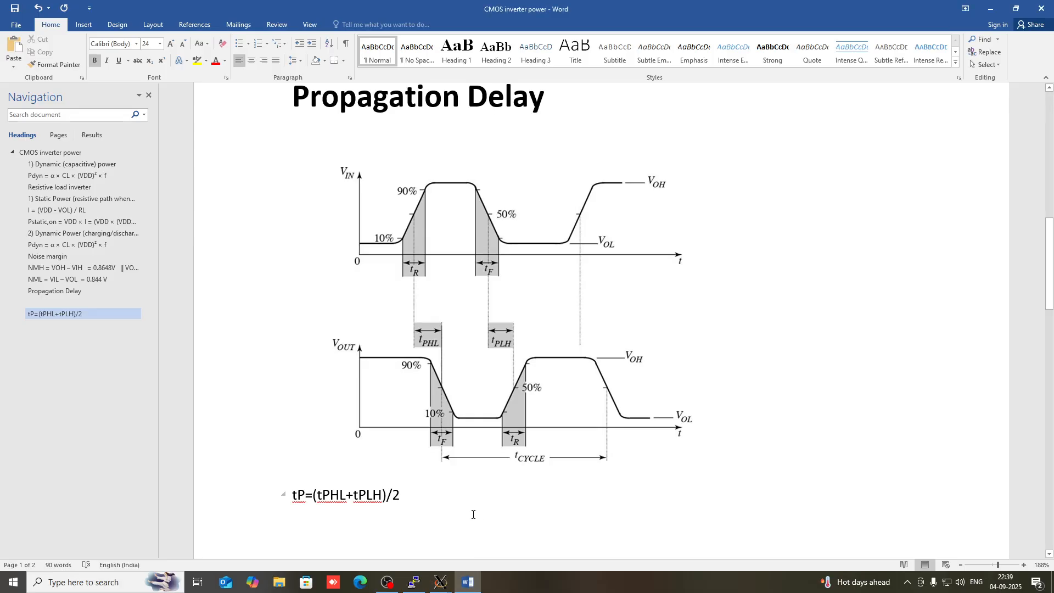
click(451, 512)
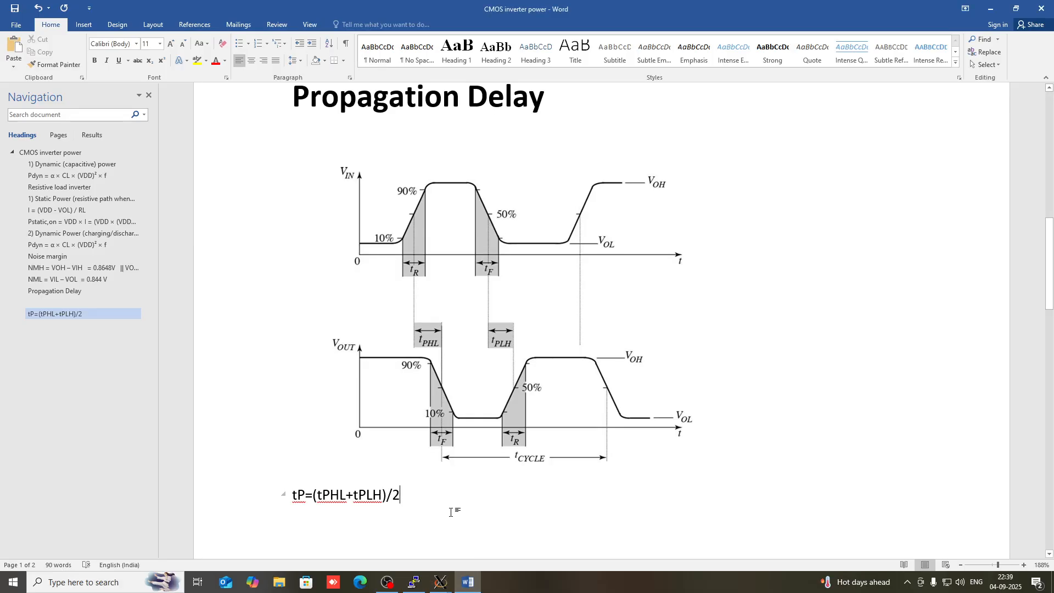
text(T)
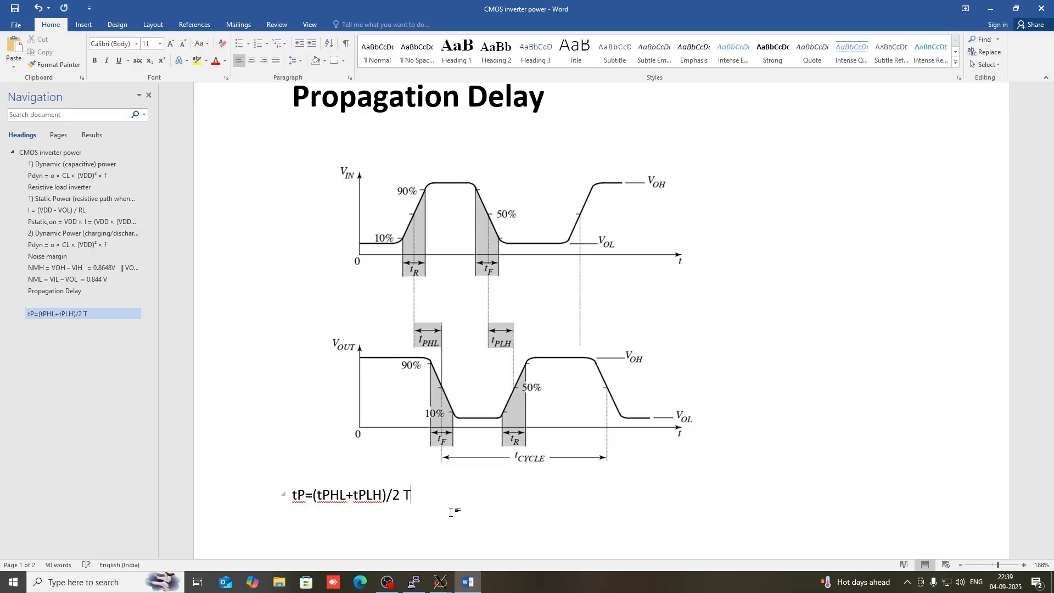
key(BackSpace)
text(tPHL = 36ps)
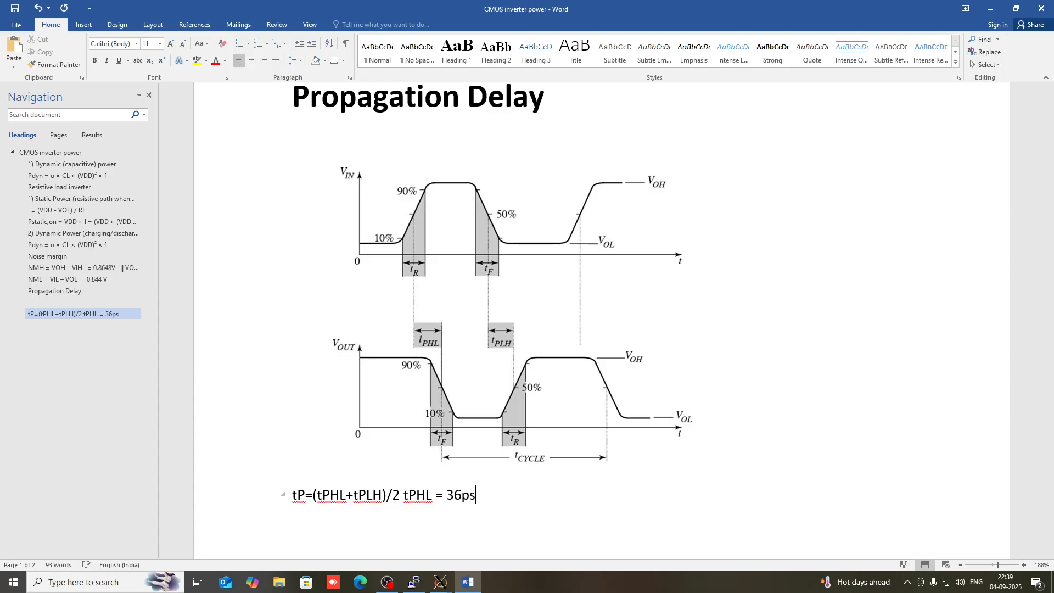
Switch to the Virtuoso transient plot and extend its time range to about 30 ns to include A's falling edge
click(439, 582)
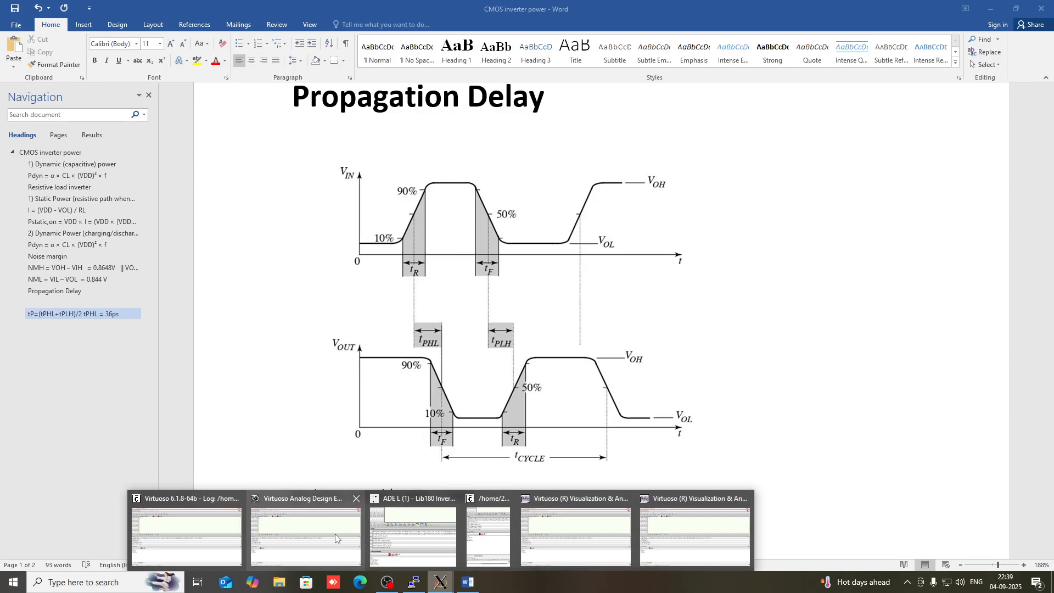
mouse_move(396, 546)
mouse_move(552, 551)
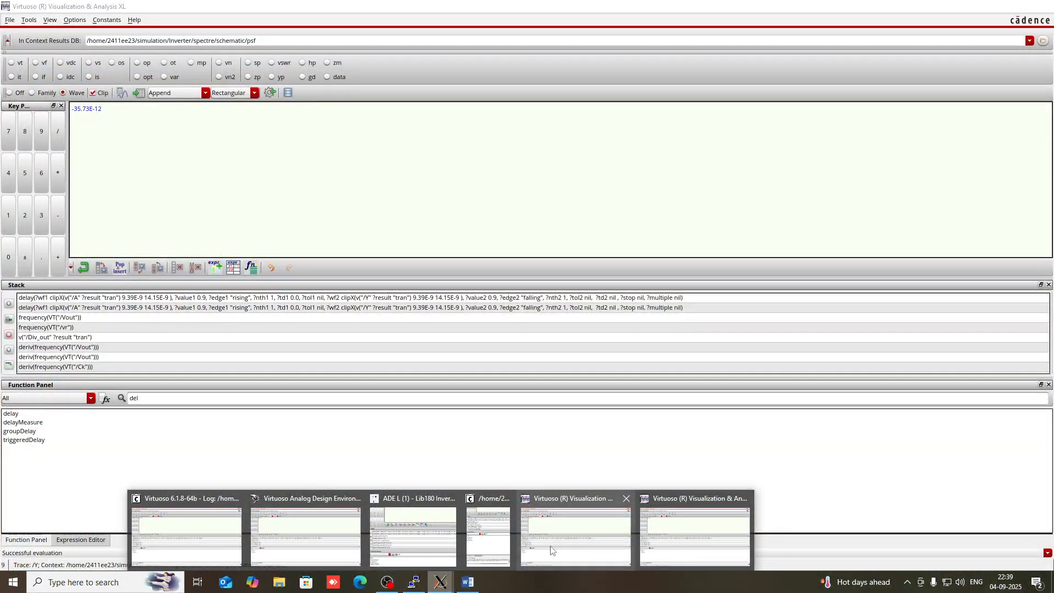
click(679, 526)
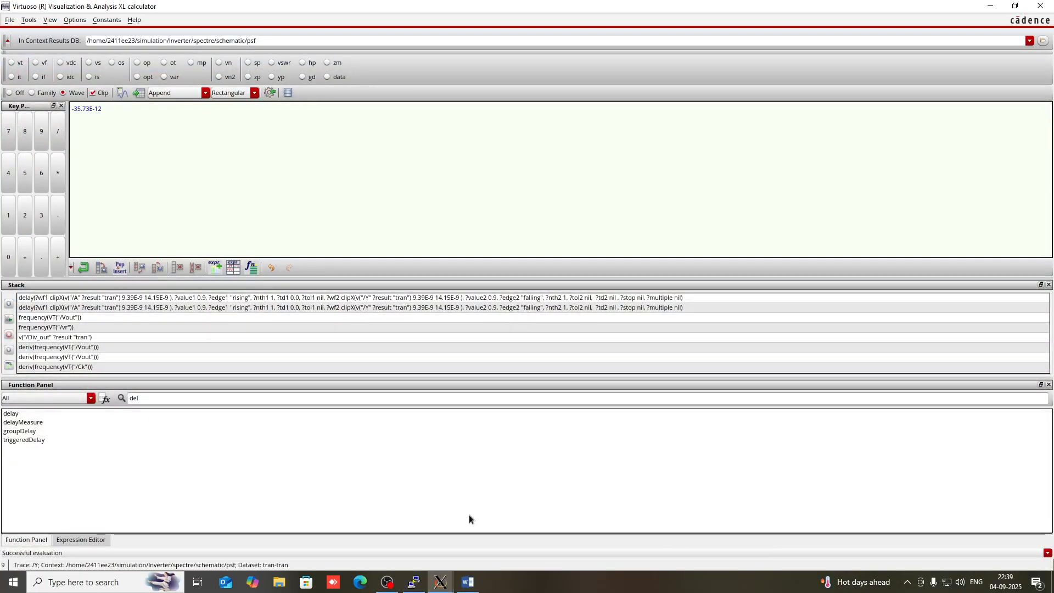
mouse_move(440, 582)
click(572, 549)
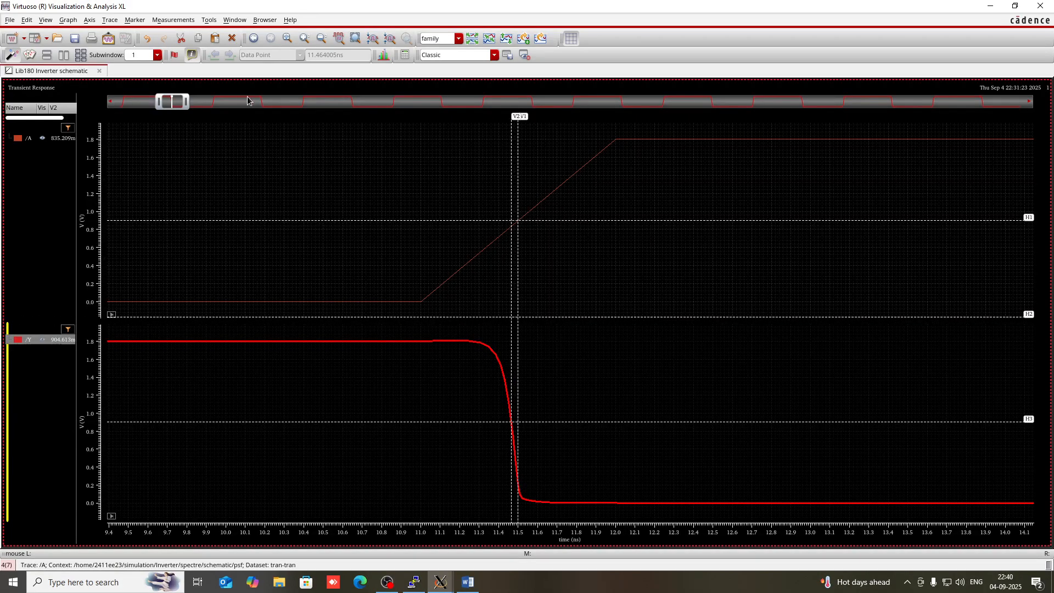
drag(186, 101, 262, 118)
mouse_move(610, 226)
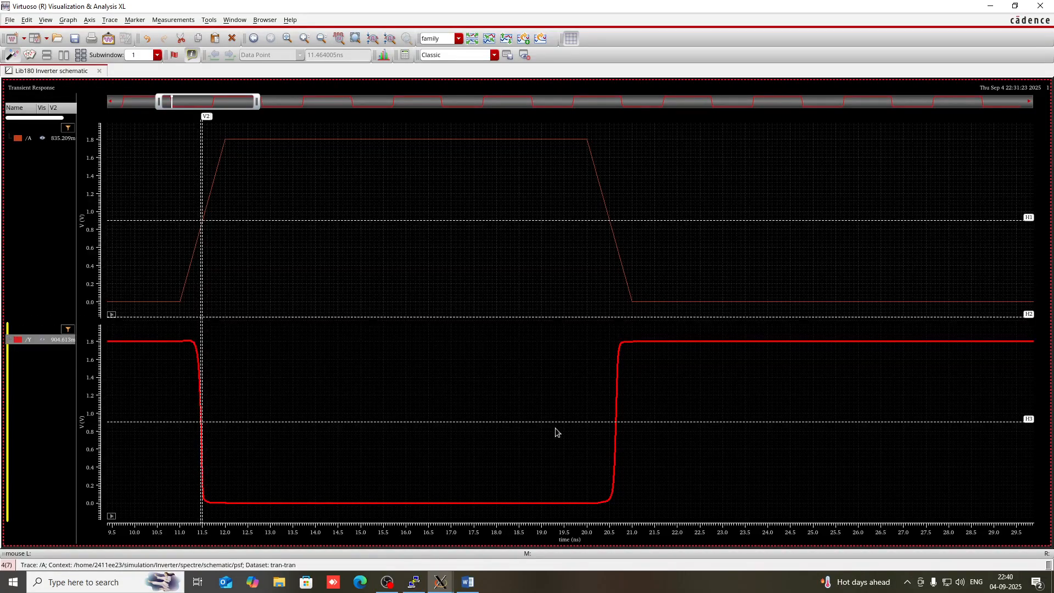
Reopen the calculator's delay function and empty its Signal1 and Signal2 entries
click(443, 581)
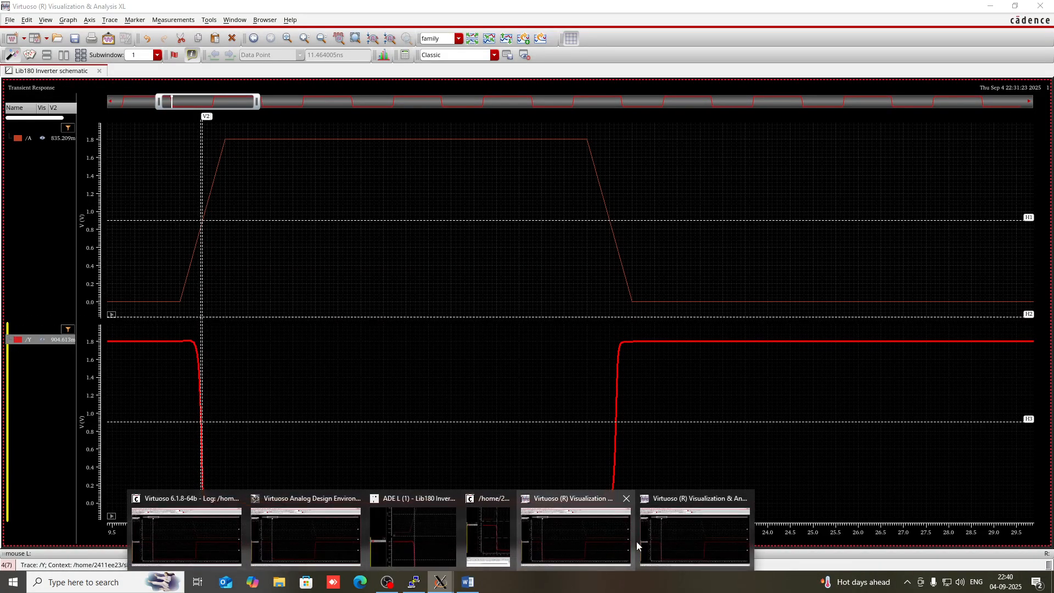
click(675, 542)
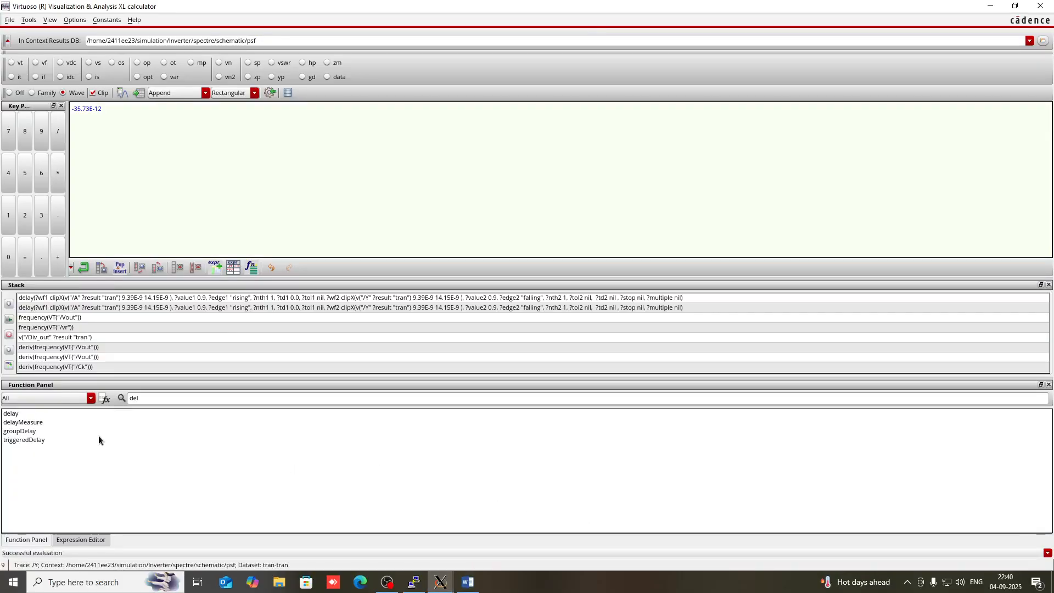
click(147, 401)
double_click(34, 411)
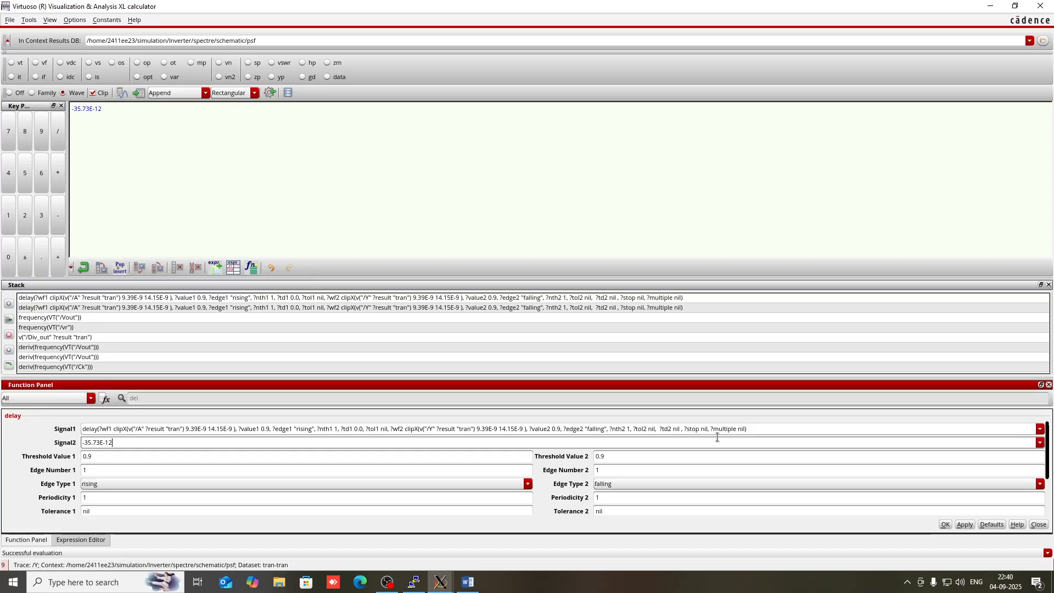
drag(761, 430, 65, 476)
key(BackSpace)
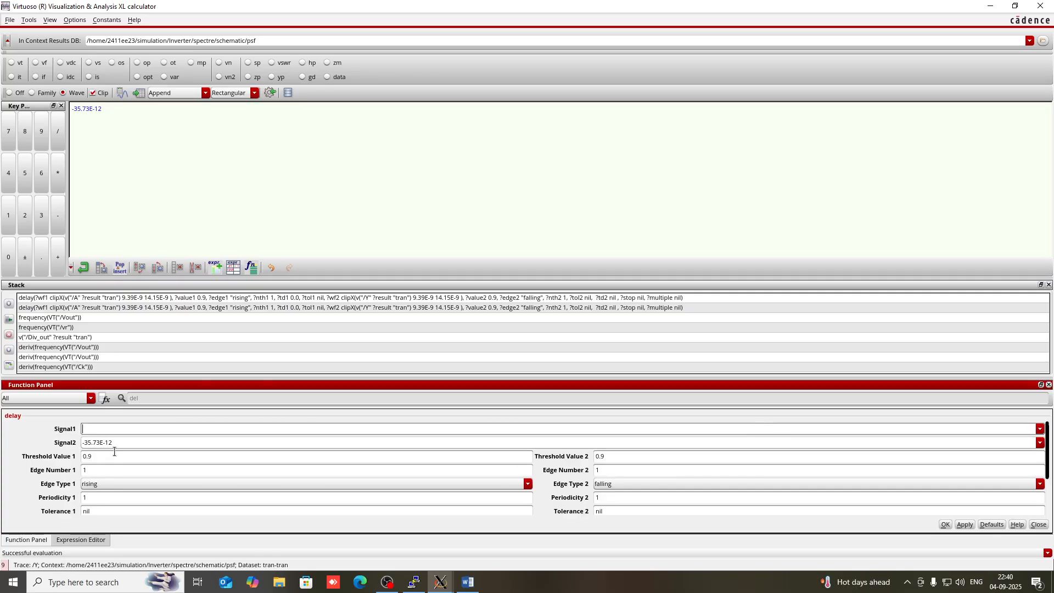
drag(124, 443, 60, 450)
key(BackSpace)
click(134, 430)
Examine the falling edge of input A and the rising edge of output Y on the transient plot
click(990, 6)
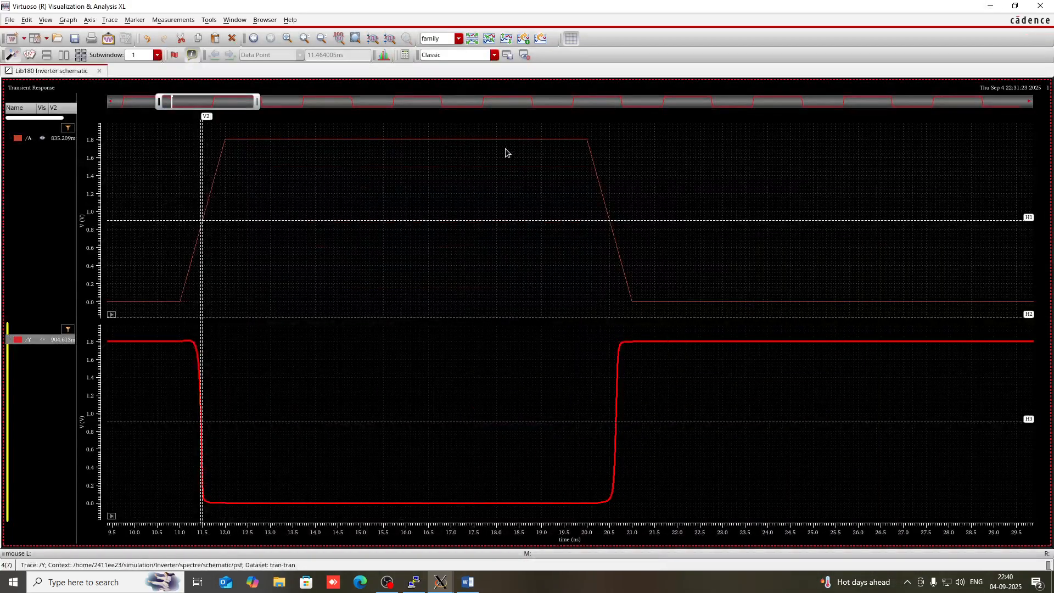
mouse_move(614, 392)
mouse_move(449, 580)
click(700, 544)
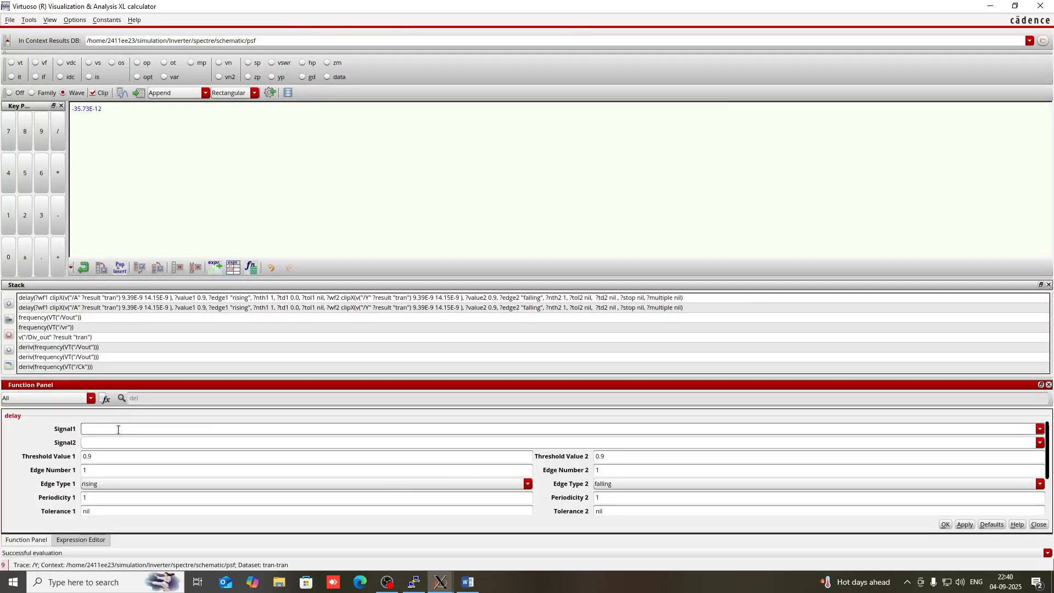
click(990, 6)
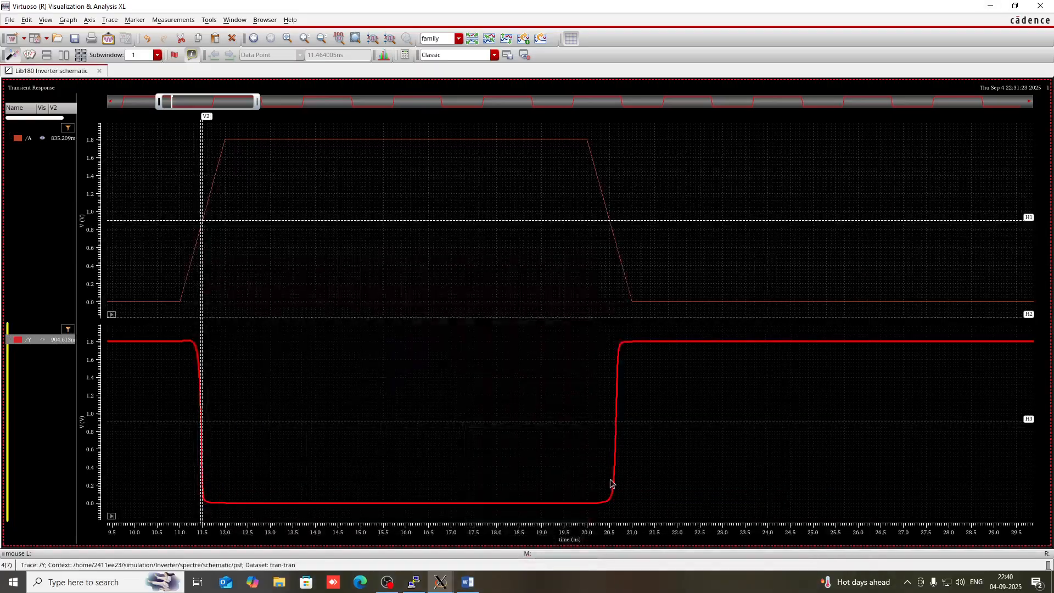
mouse_move(616, 471)
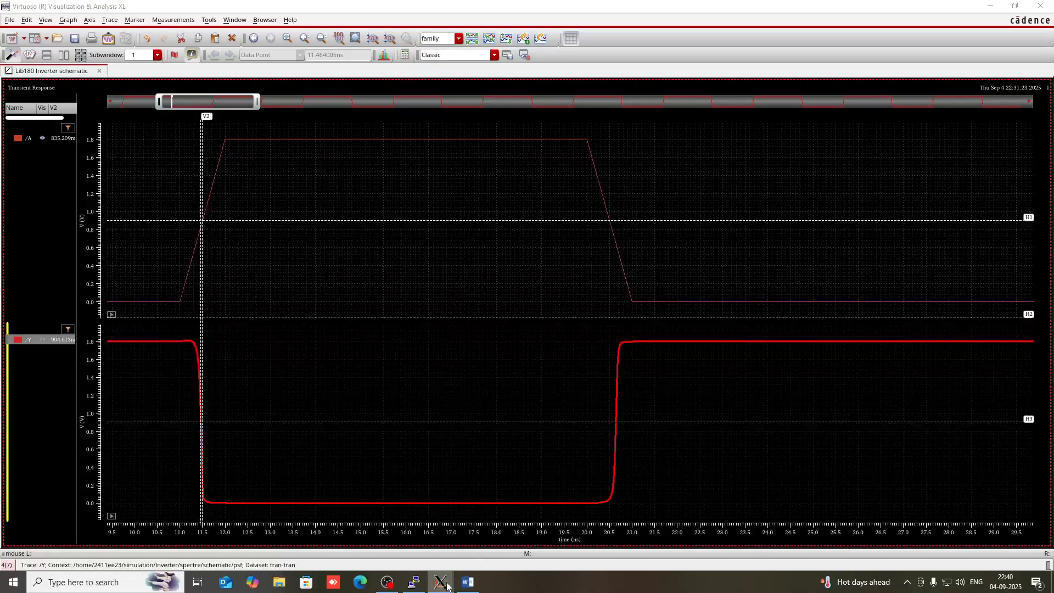
mouse_move(440, 582)
click(716, 528)
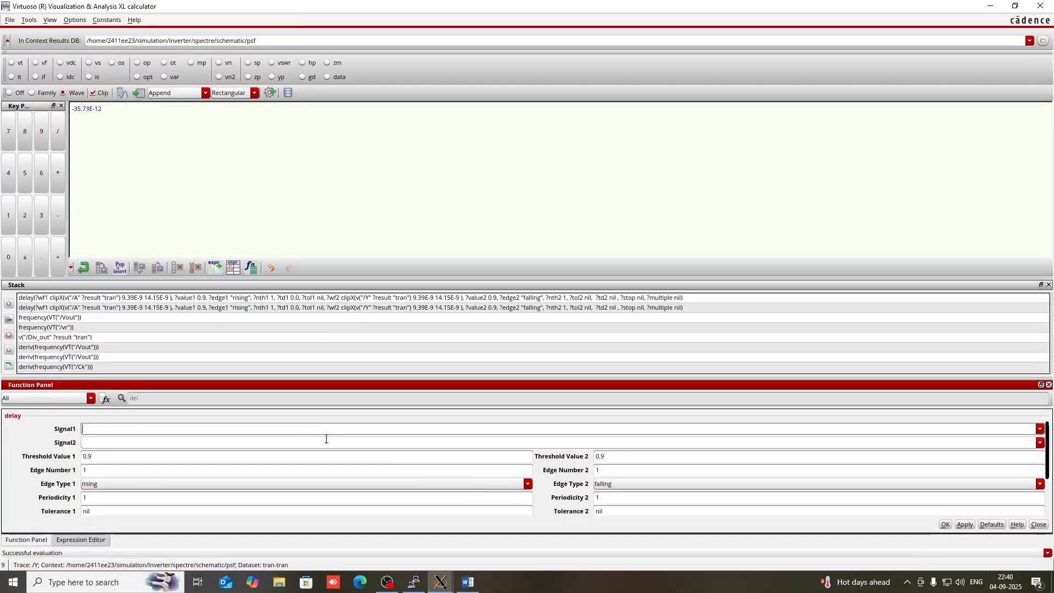
Close the calculator, reopen it from the transient plot with Wave selection active, and find and open the delay function
click(1049, 7)
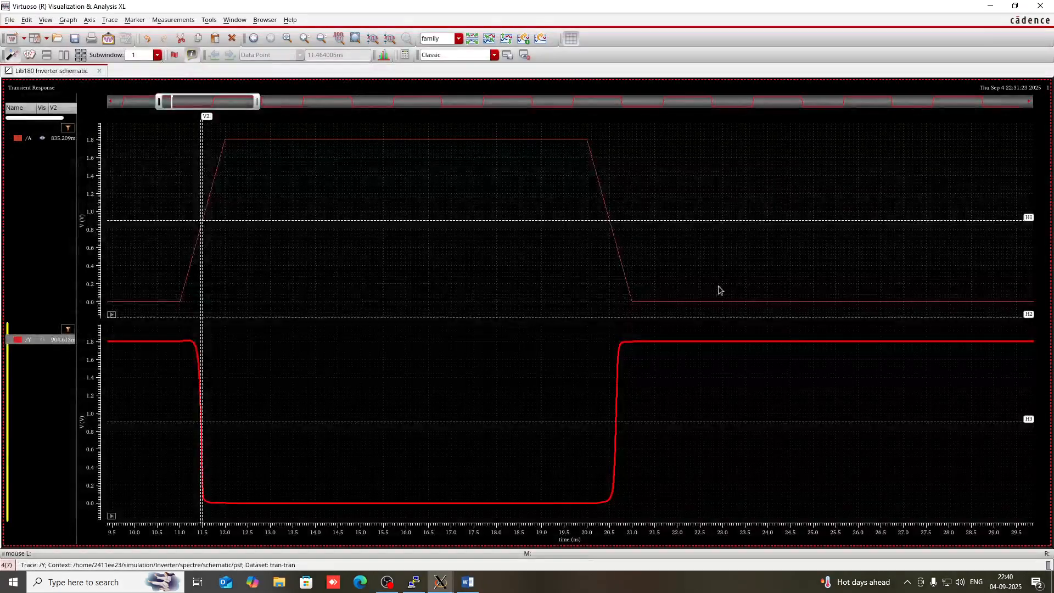
click(691, 243)
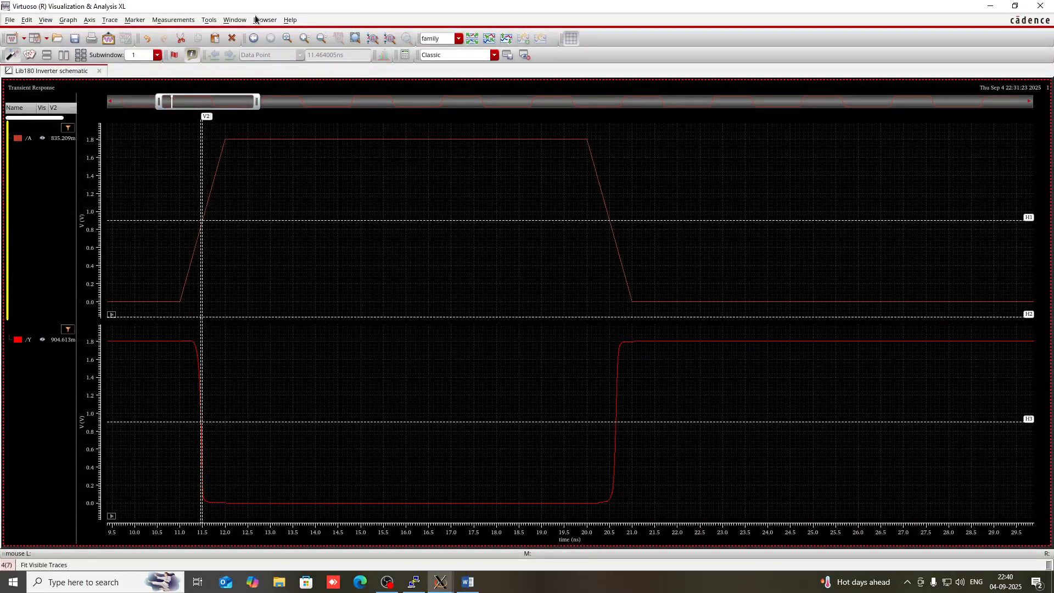
click(209, 24)
click(218, 41)
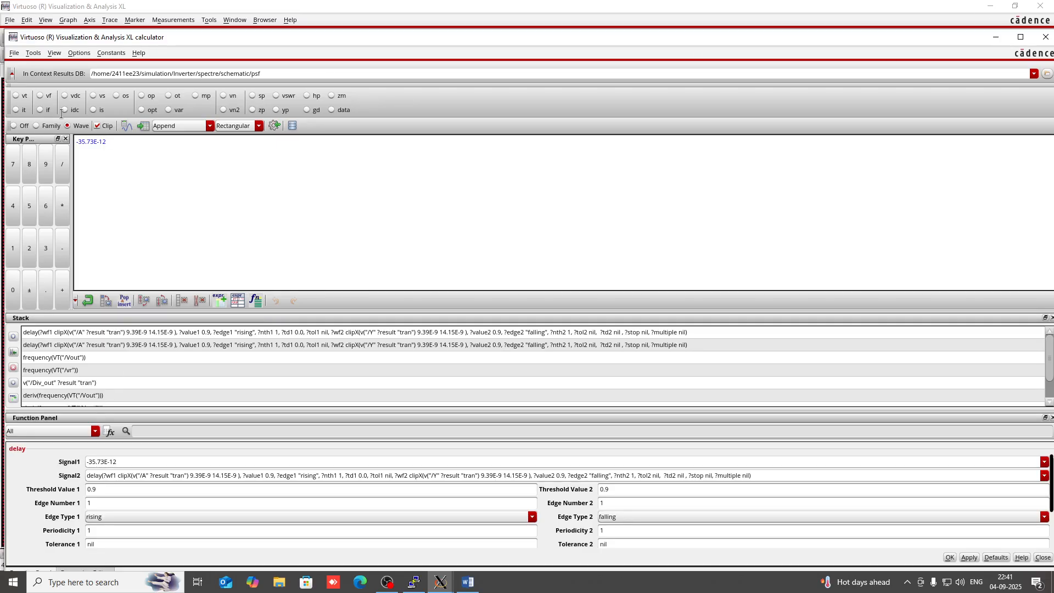
click(78, 126)
click(89, 434)
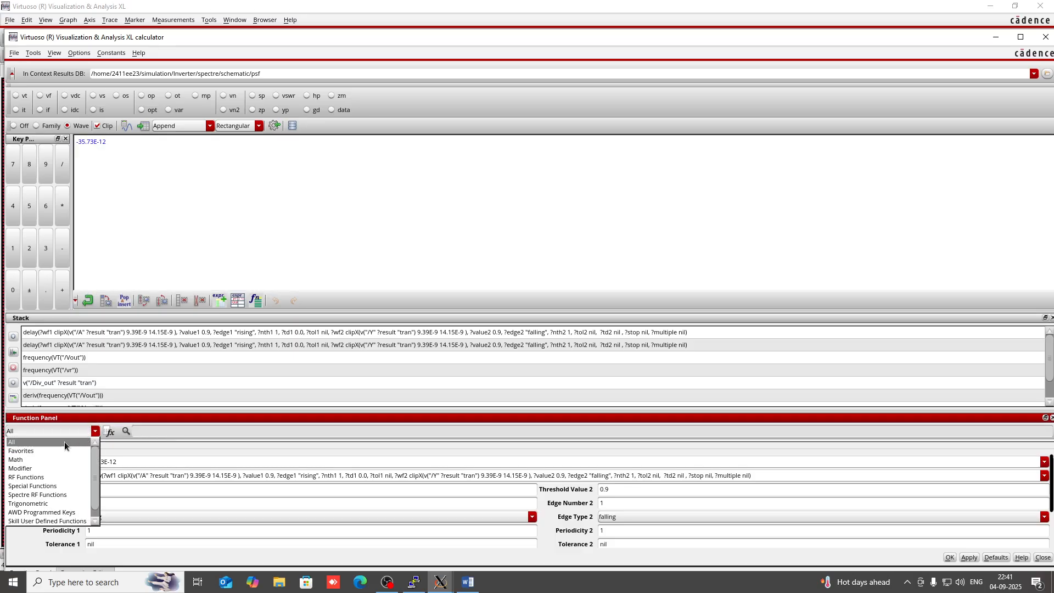
click(65, 441)
click(148, 434)
text(delay)
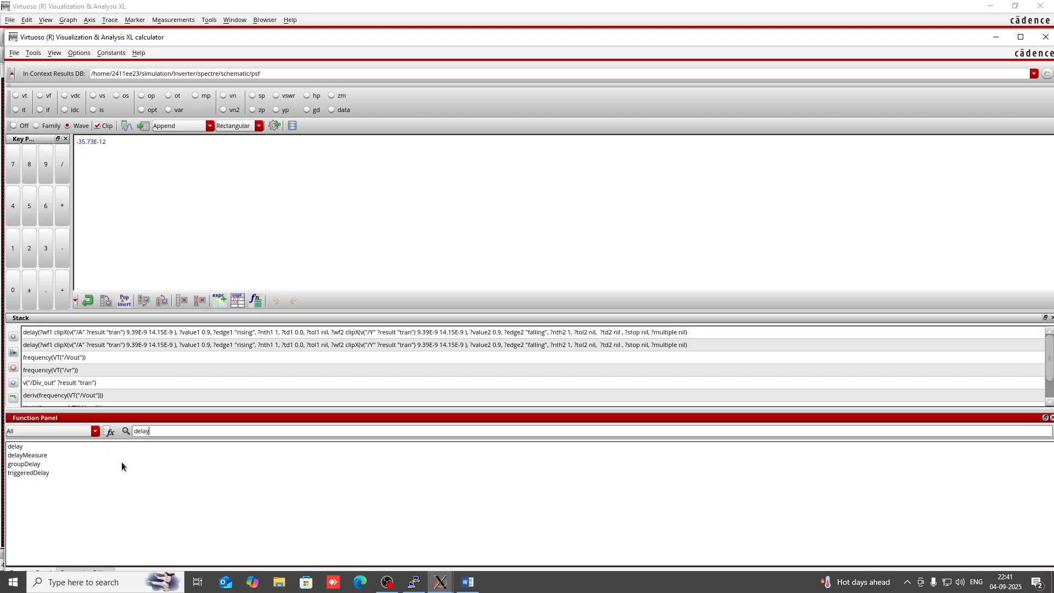
double_click(29, 447)
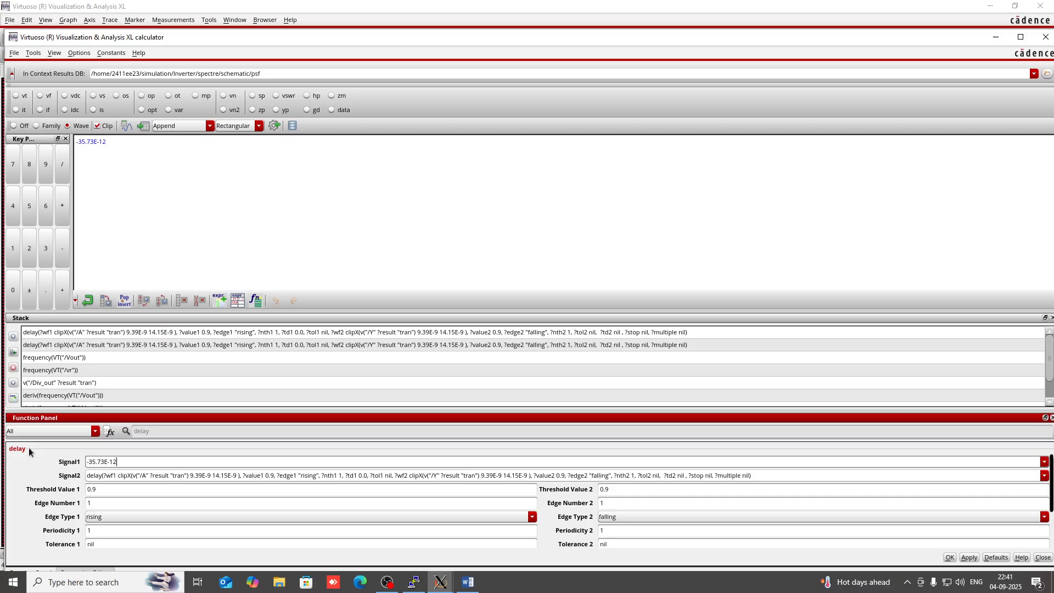
Clear the delay function's Signal1 entry
click(145, 461)
key(BackSpace)
key(BackSpace)
key(BackSpace)
key(BackSpace)
key(BackSpace)
key(BackSpace)
key(BackSpace)
key(BackSpace)
key(BackSpace)
click(996, 37)
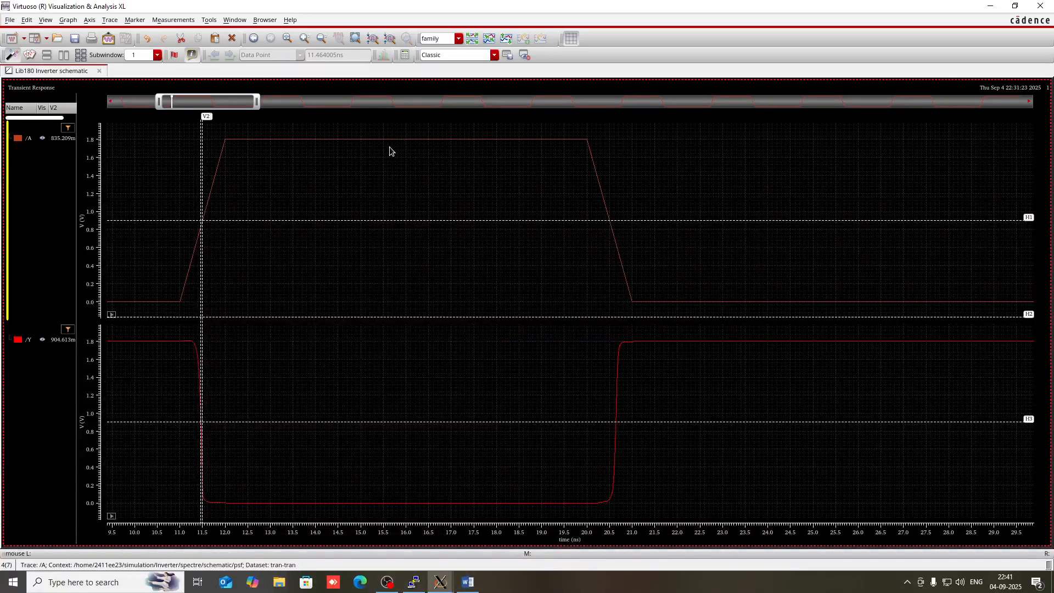
mouse_move(388, 146)
mouse_move(440, 584)
click(675, 547)
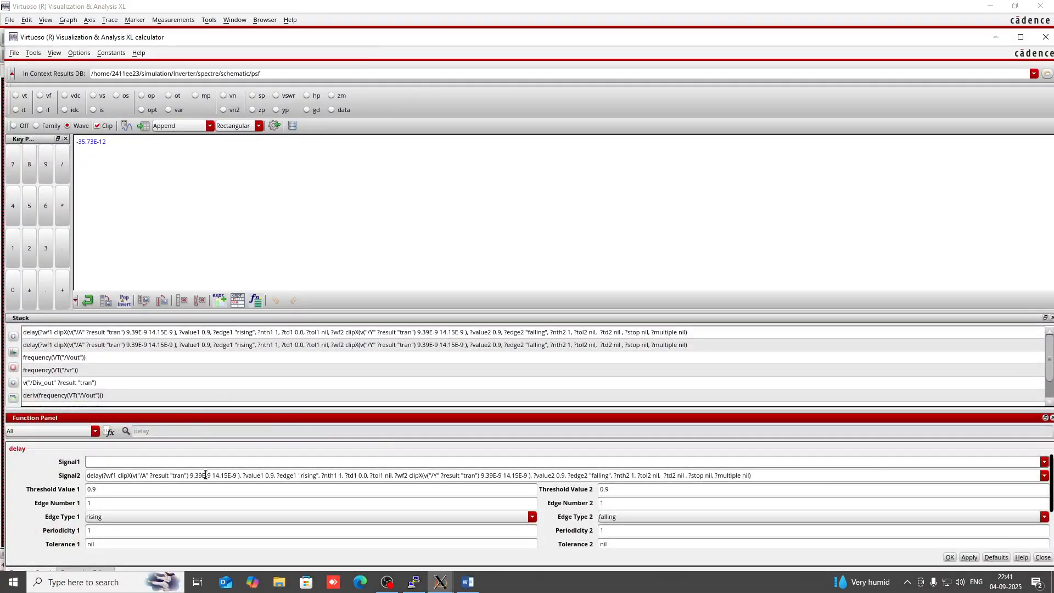
Clear the delay function's Signal2 and Threshold Value 1 entries
click(770, 476)
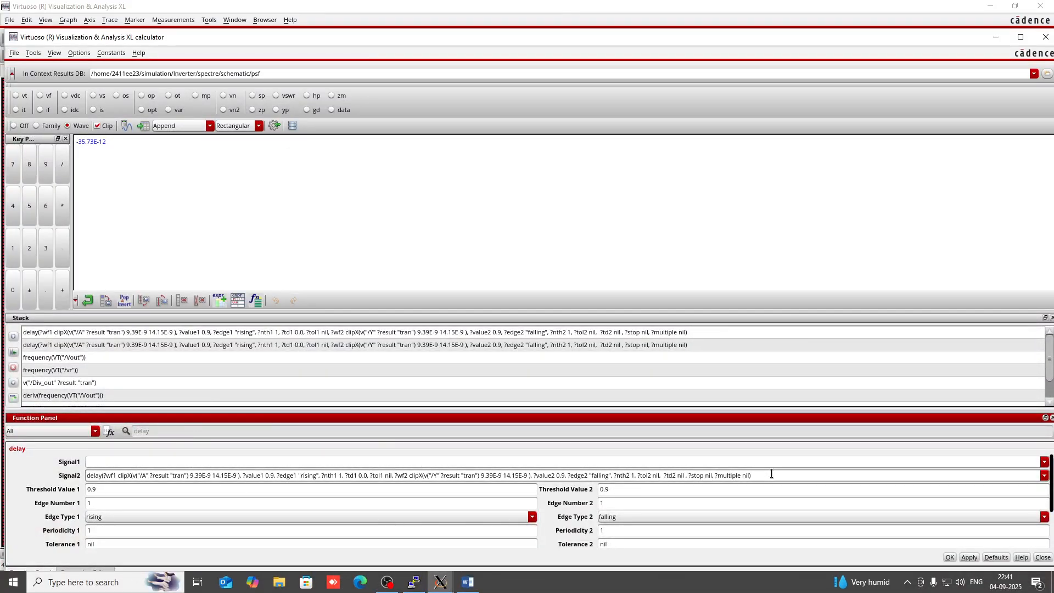
key(BackSpace)
key(BackSpace)
key(BackSpace)
key(BackSpace)
key(BackSpace)
key(BackSpace)
key(BackSpace)
key(BackSpace)
key(BackSpace)
key(BackSpace)
key(BackSpace)
key(BackSpace)
key(BackSpace)
key(BackSpace)
key(BackSpace)
key(BackSpace)
key(BackSpace)
key(BackSpace)
key(BackSpace)
key(BackSpace)
key(BackSpace)
key(BackSpace)
key(BackSpace)
key(BackSpace)
key(BackSpace)
key(BackSpace)
key(BackSpace)
key(BackSpace)
key(BackSpace)
key(BackSpace)
key(BackSpace)
key(BackSpace)
key(BackSpace)
key(BackSpace)
key(BackSpace)
key(BackSpace)
key(BackSpace)
key(BackSpace)
key(BackSpace)
key(BackSpace)
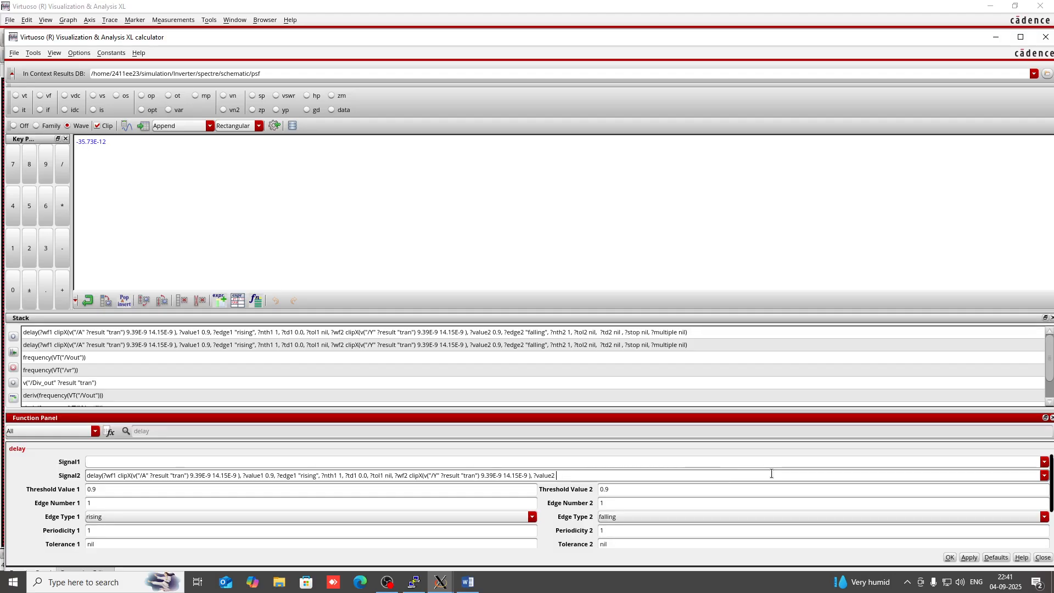
key(BackSpace)
key(BackSpace)
key(BackSpace)
key(BackSpace)
key(BackSpace)
key(BackSpace)
key(BackSpace)
key(BackSpace)
key(BackSpace)
key(BackSpace)
key(BackSpace)
key(BackSpace)
key(BackSpace)
key(BackSpace)
key(BackSpace)
key(BackSpace)
key(BackSpace)
key(BackSpace)
key(BackSpace)
key(BackSpace)
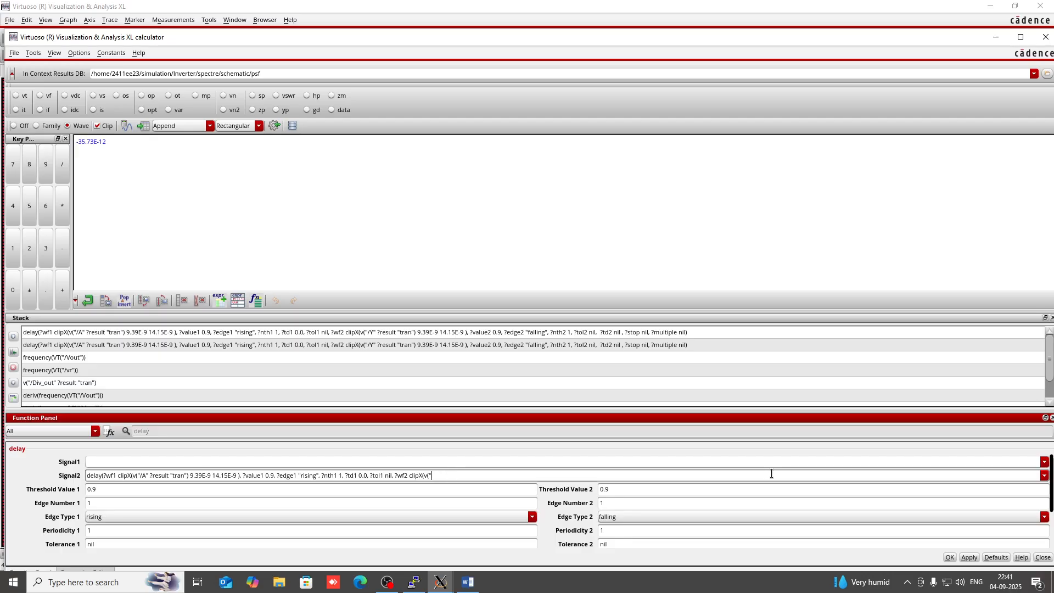
key(BackSpace)
key(BackSpace)
key(BackSpace)
key(BackSpace)
key(BackSpace)
key(BackSpace)
key(BackSpace)
key(BackSpace)
key(BackSpace)
key(BackSpace)
key(BackSpace)
key(BackSpace)
key(BackSpace)
key(BackSpace)
key(BackSpace)
key(BackSpace)
key(BackSpace)
key(BackSpace)
key(BackSpace)
key(BackSpace)
key(Tab)
key(Tab)
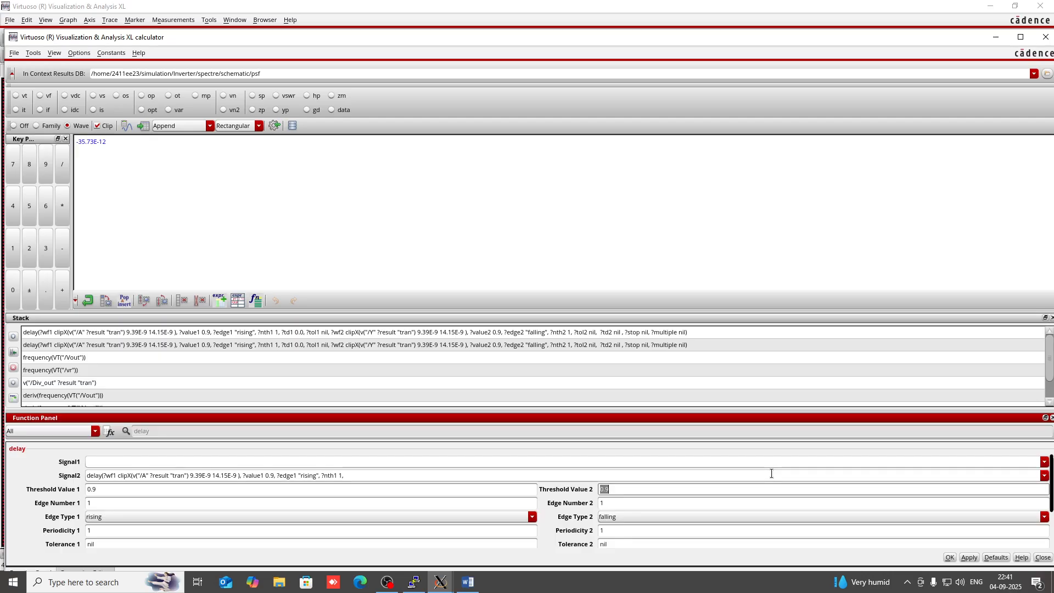
key(Tab)
key(Tab)
key(Tab)
key(Tab)
key(Tab)
key(Tab)
key(Tab)
key(Tab)
key(Tab)
key(Tab)
key(Tab)
key(Tab)
key(Tab)
scroll(772, 473, up, 3)
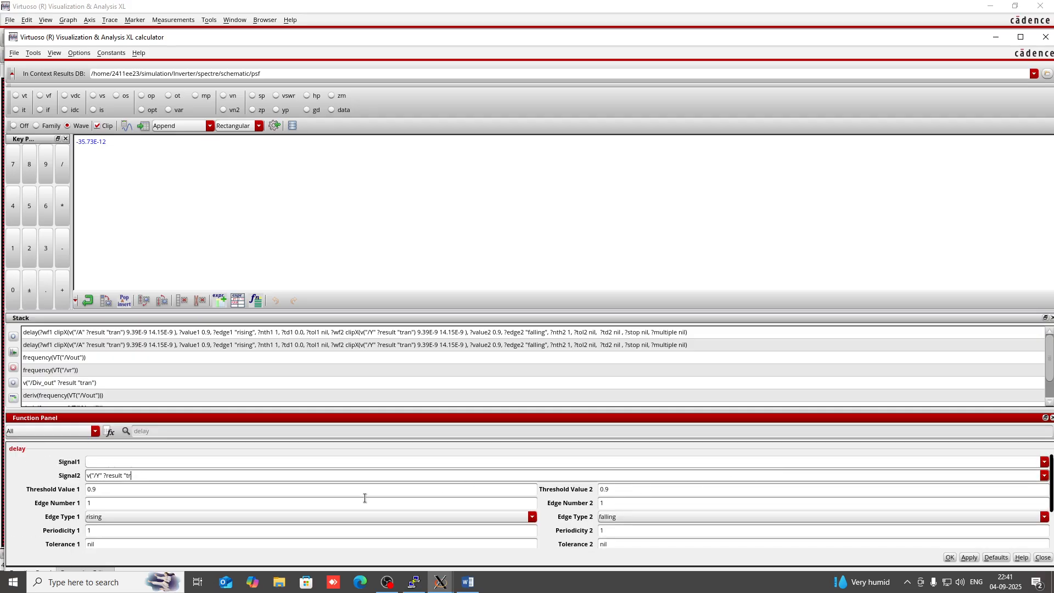
key(BackSpace)
key(BackSpace)
key(BackSpace)
key(BackSpace)
key(BackSpace)
key(BackSpace)
key(BackSpace)
key(BackSpace)
key(BackSpace)
key(BackSpace)
key(BackSpace)
key(BackSpace)
click(360, 491)
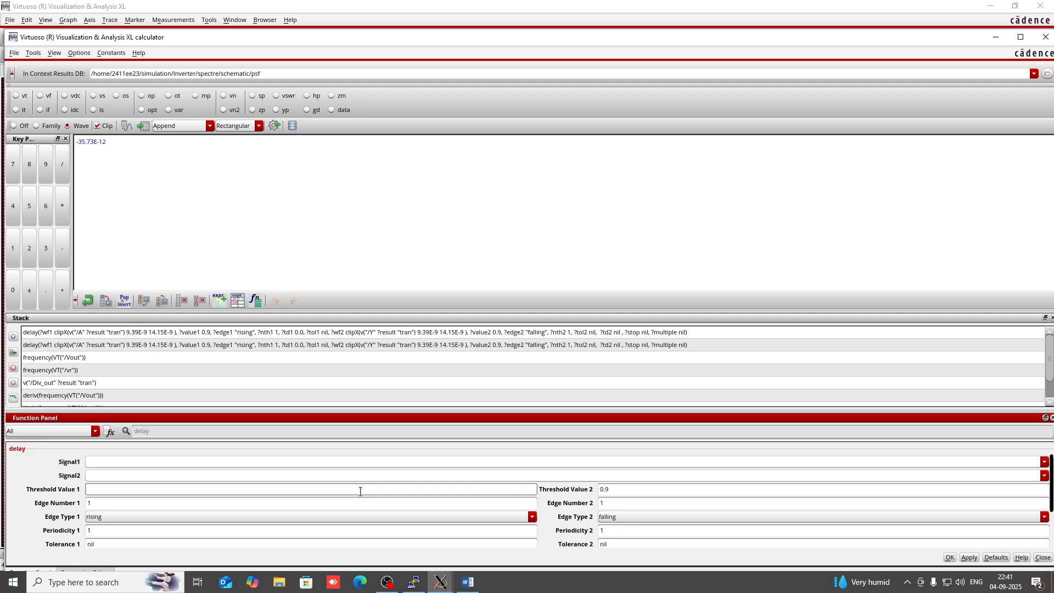
Assign the clipped waveform of input A to Signal1 by picking its trace in the transient plot
click(337, 463)
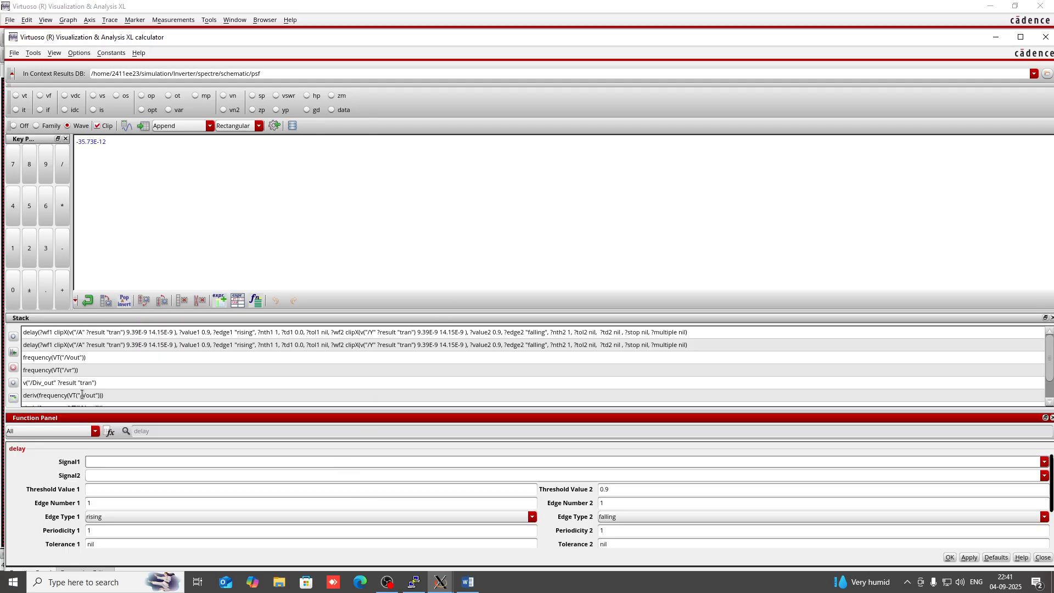
click(44, 126)
click(67, 126)
click(995, 37)
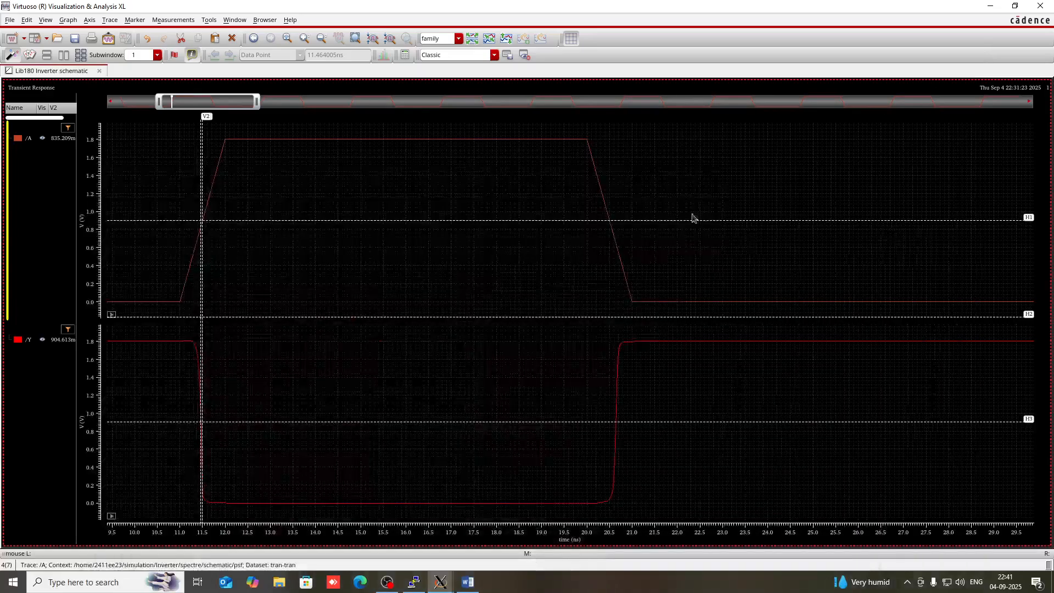
click(560, 141)
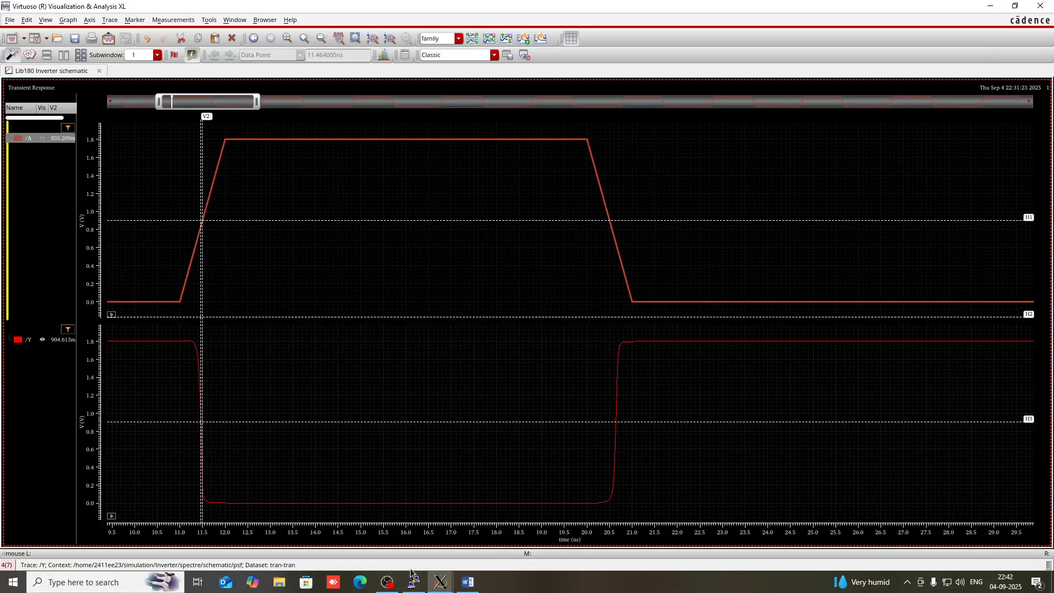
mouse_move(438, 582)
click(663, 536)
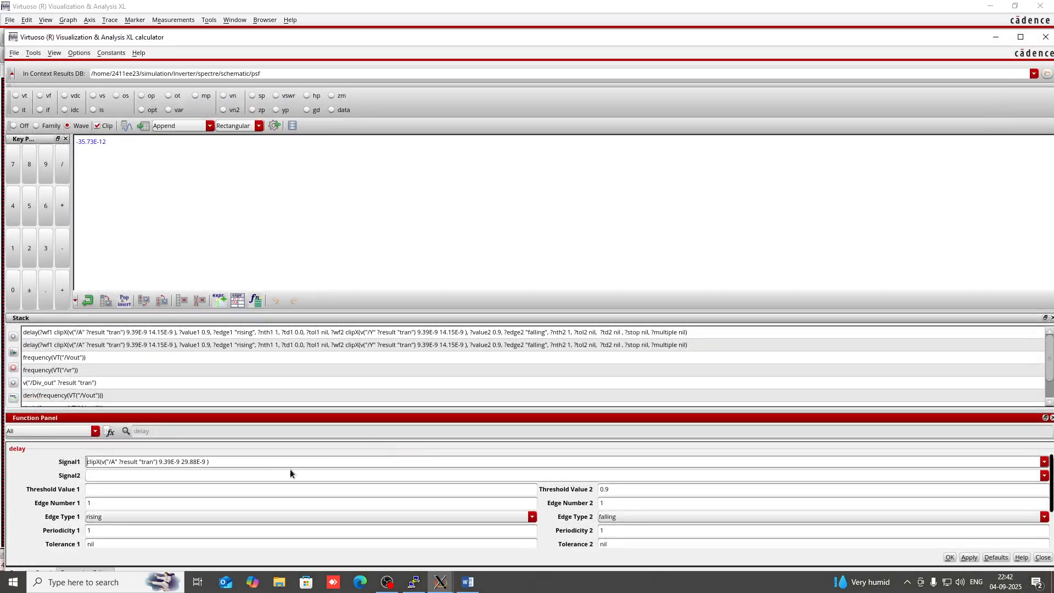
Assign the clipped waveform of output Y to Signal2 by picking its trace in the transient plot
click(241, 476)
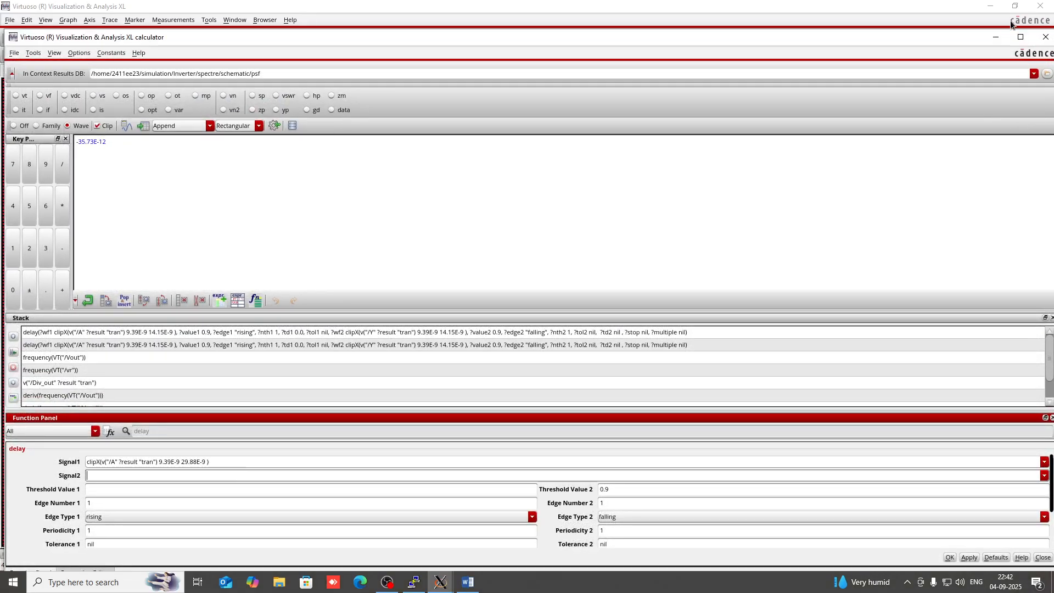
click(998, 36)
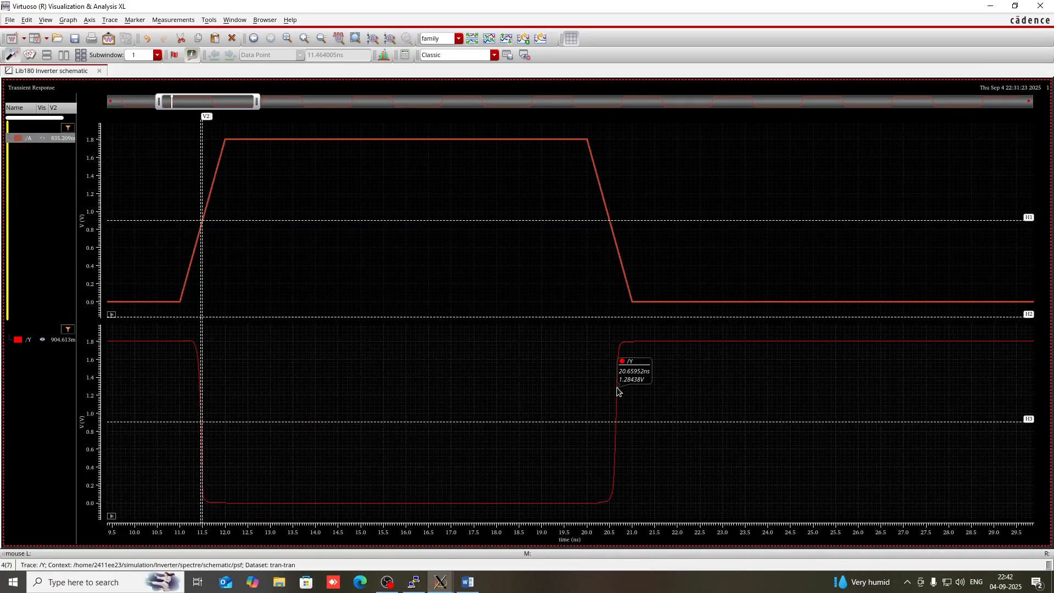
click(614, 393)
mouse_move(441, 582)
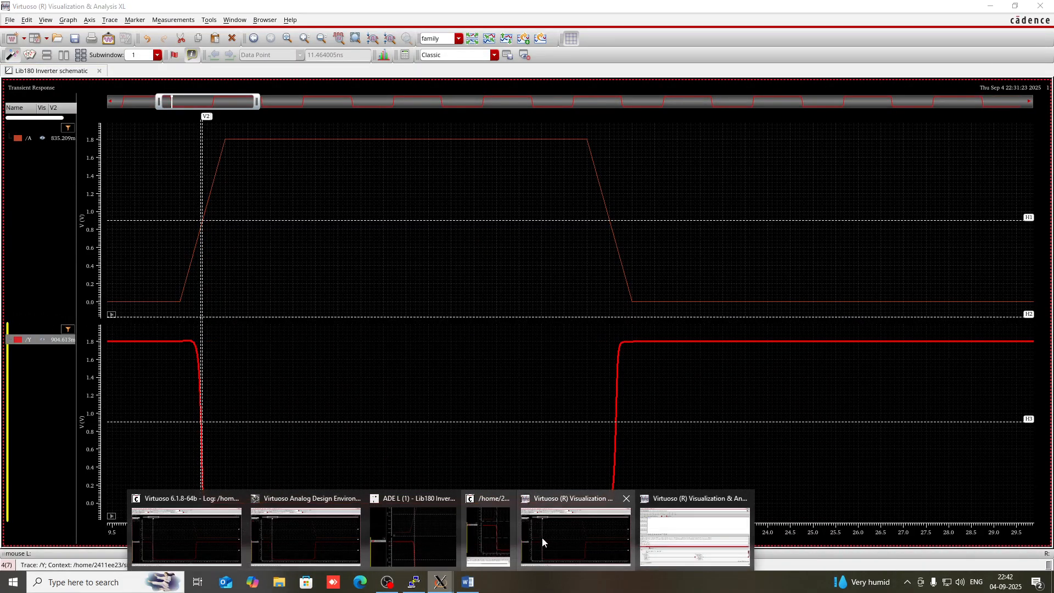
click(694, 527)
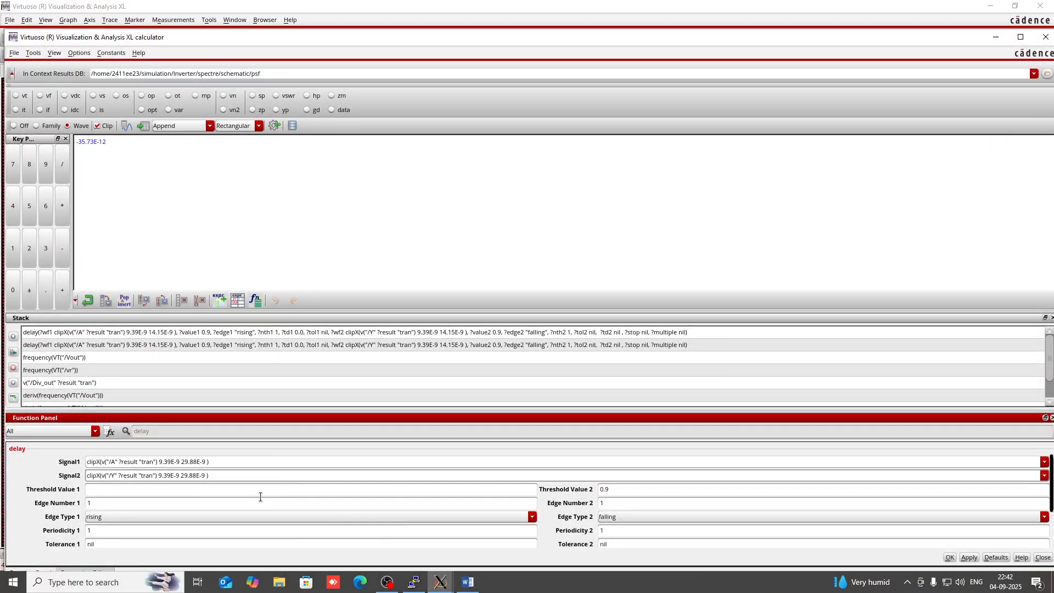
Set the delay function's Threshold Value 1 to 0.9, Edge Type 1 to falling and Edge Type 2 to rising
click(174, 492)
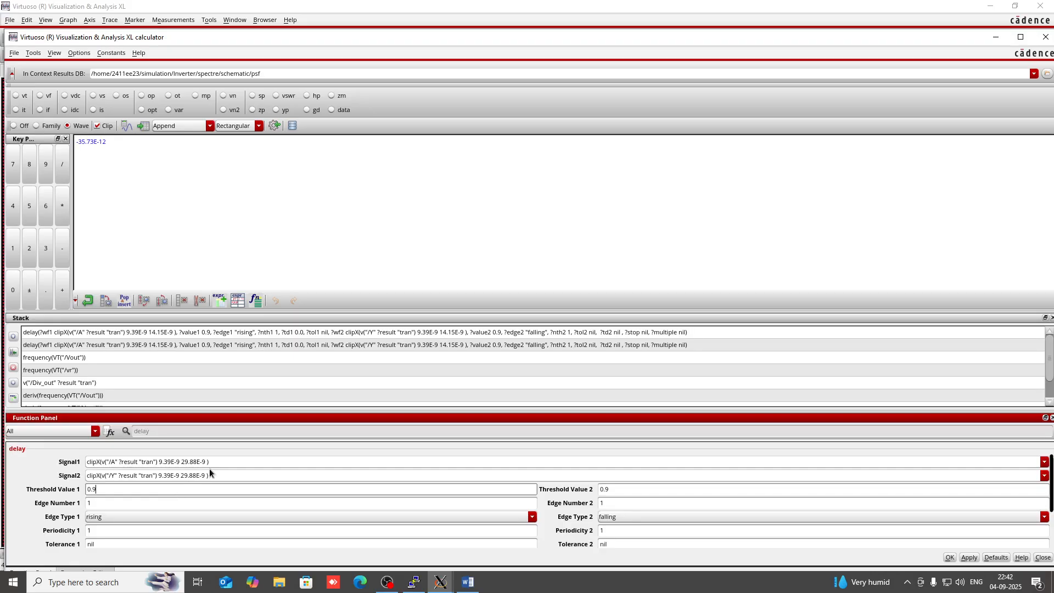
click(159, 516)
click(143, 536)
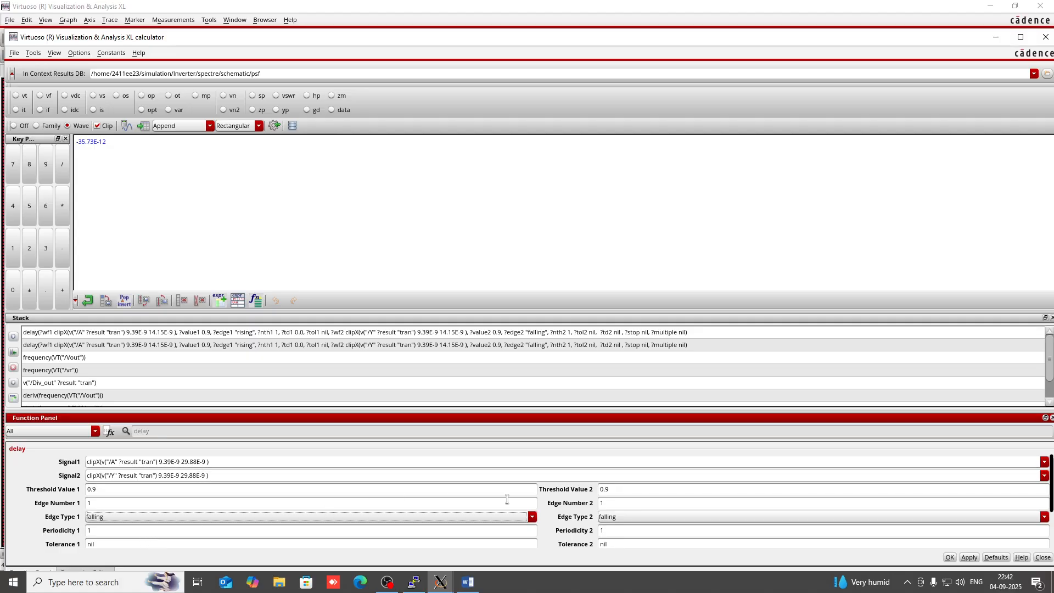
click(621, 516)
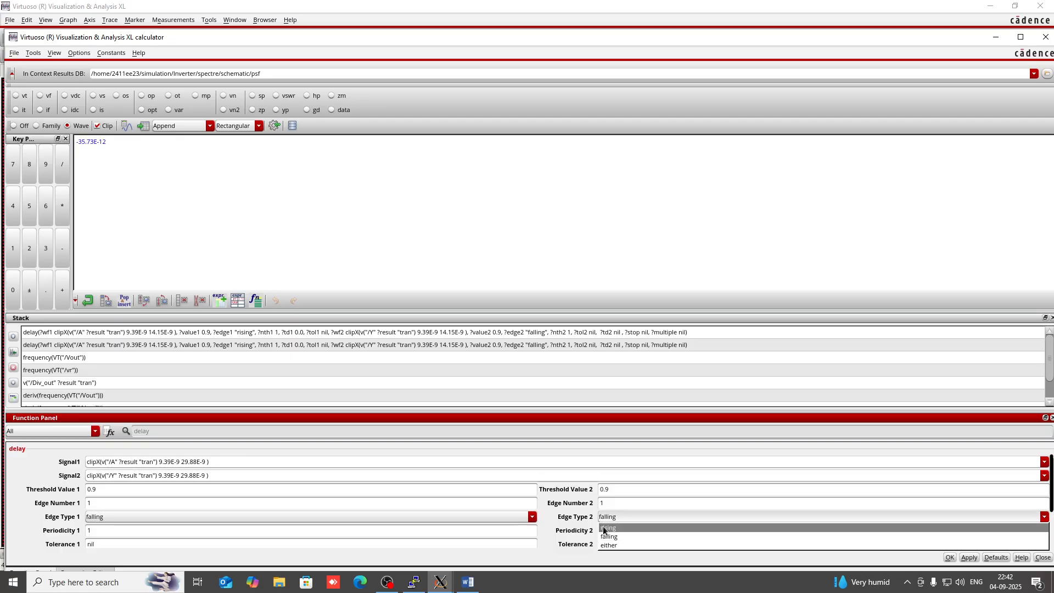
click(602, 528)
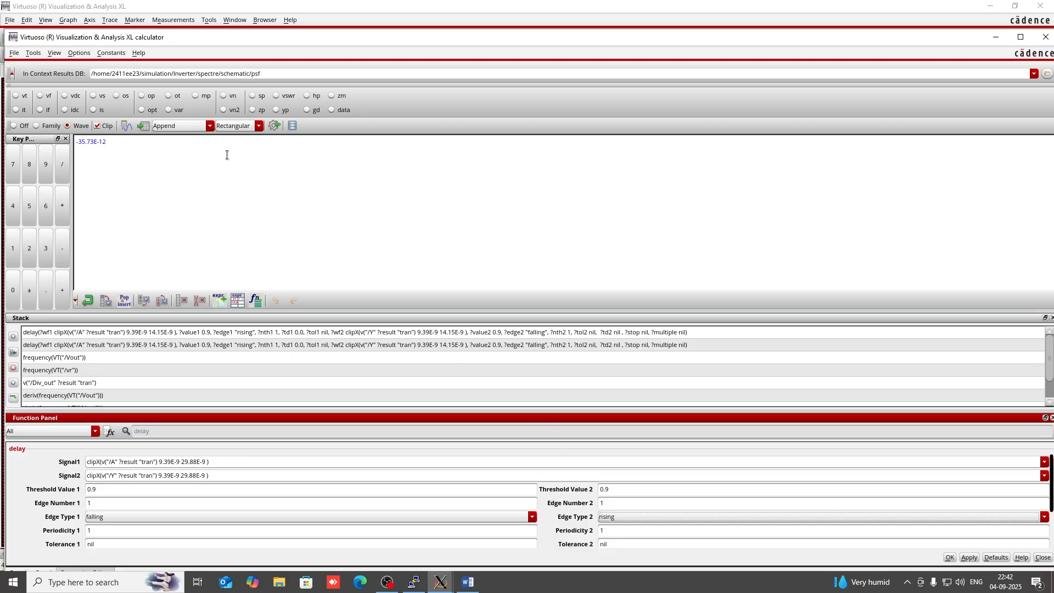
click(132, 137)
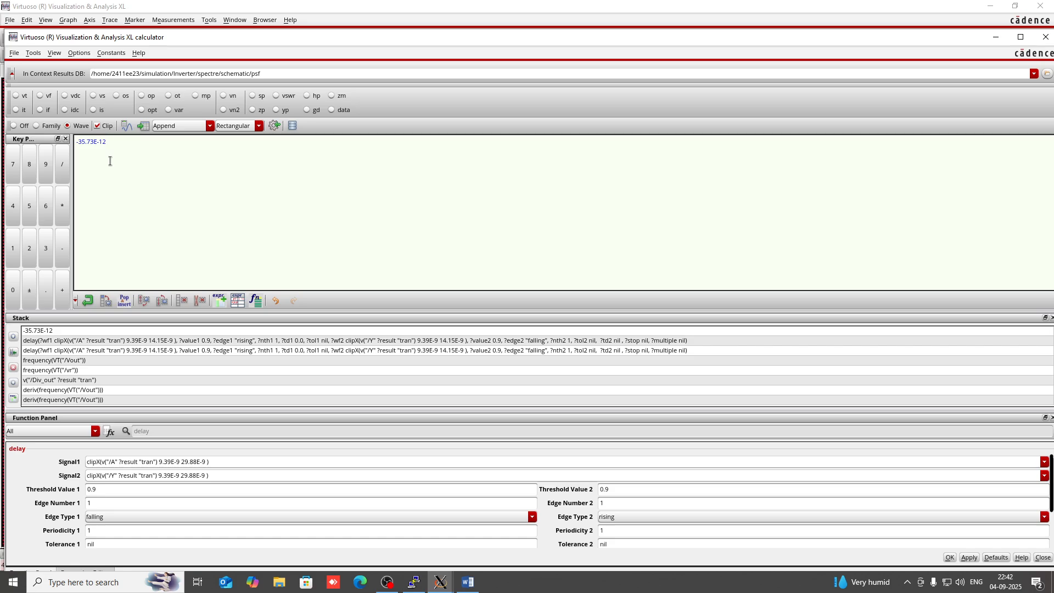
Clear the old result from the calculator buffer, then build and evaluate the delay expression from A's falling edge to Y's rising edge
key(BackSpace)
key(BackSpace)
key(BackSpace)
key(BackSpace)
key(BackSpace)
key(BackSpace)
key(BackSpace)
key(BackSpace)
key(BackSpace)
click(967, 558)
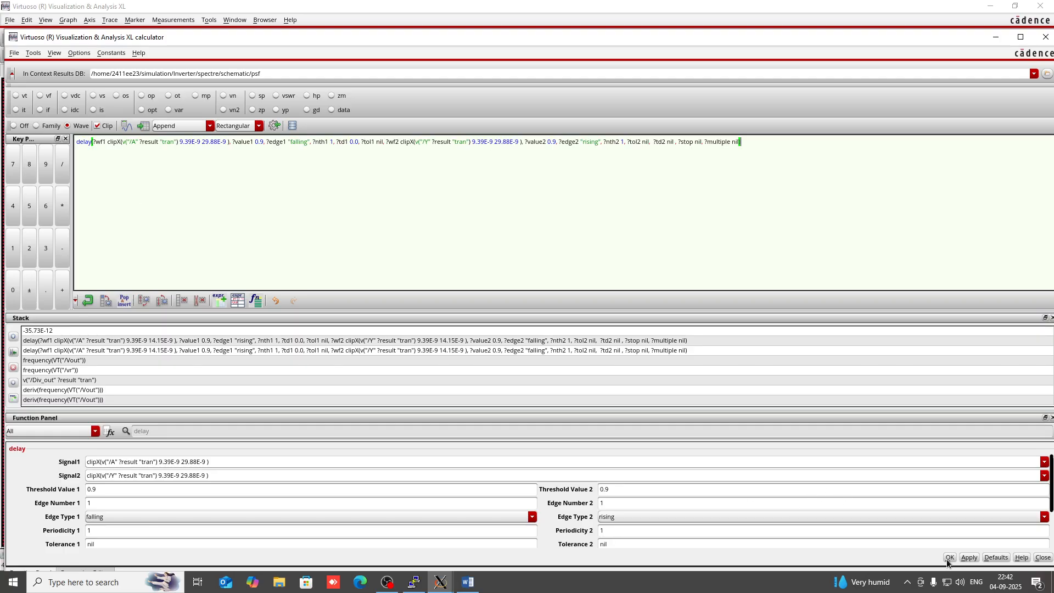
click(950, 557)
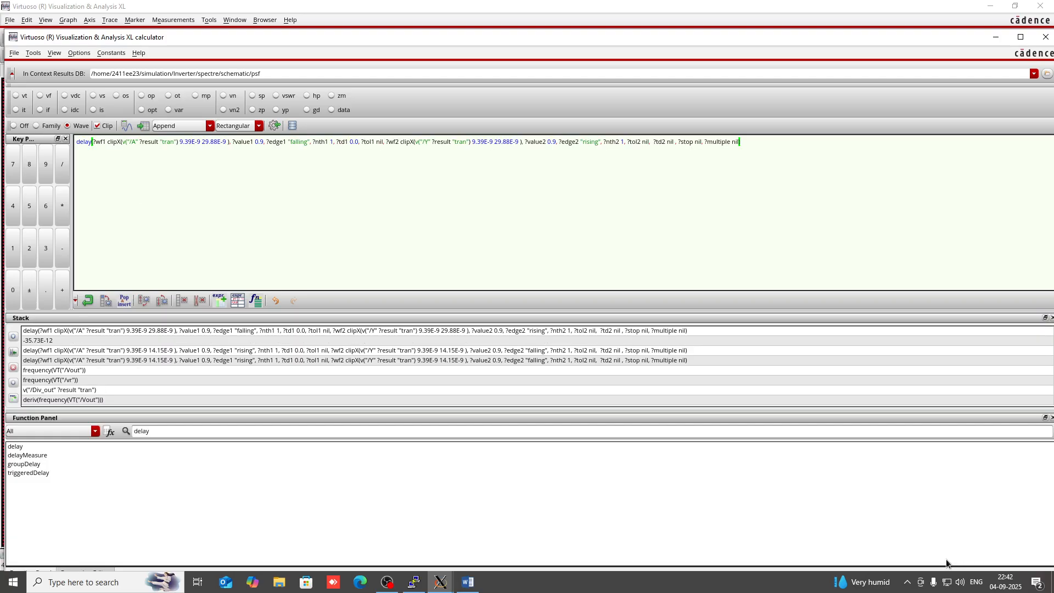
click(127, 128)
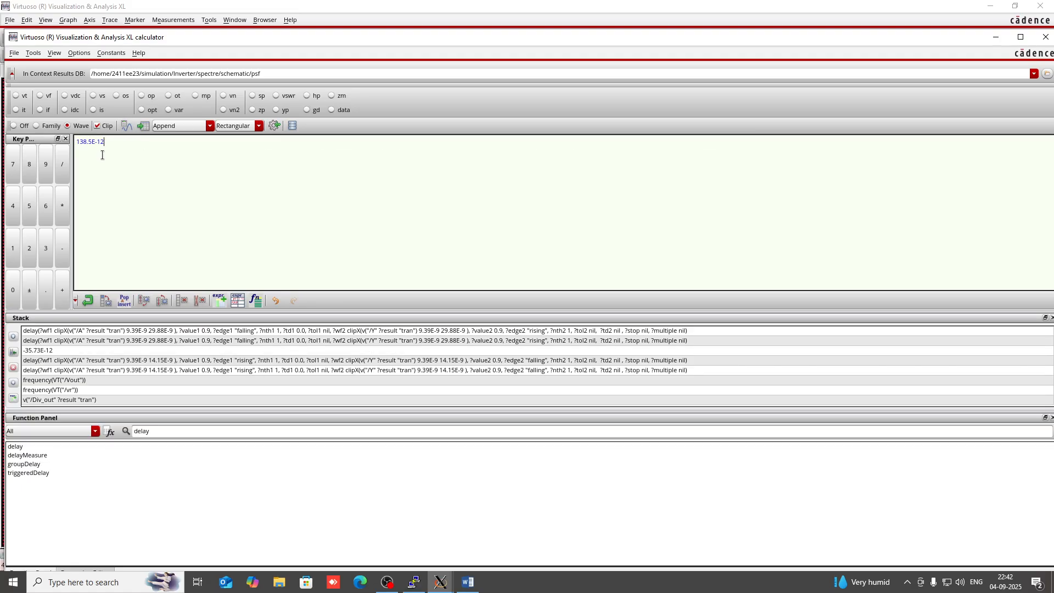
Switch to the Word document and append "tPLH = 138" after the tPHL value, using the calculator's result
click(468, 582)
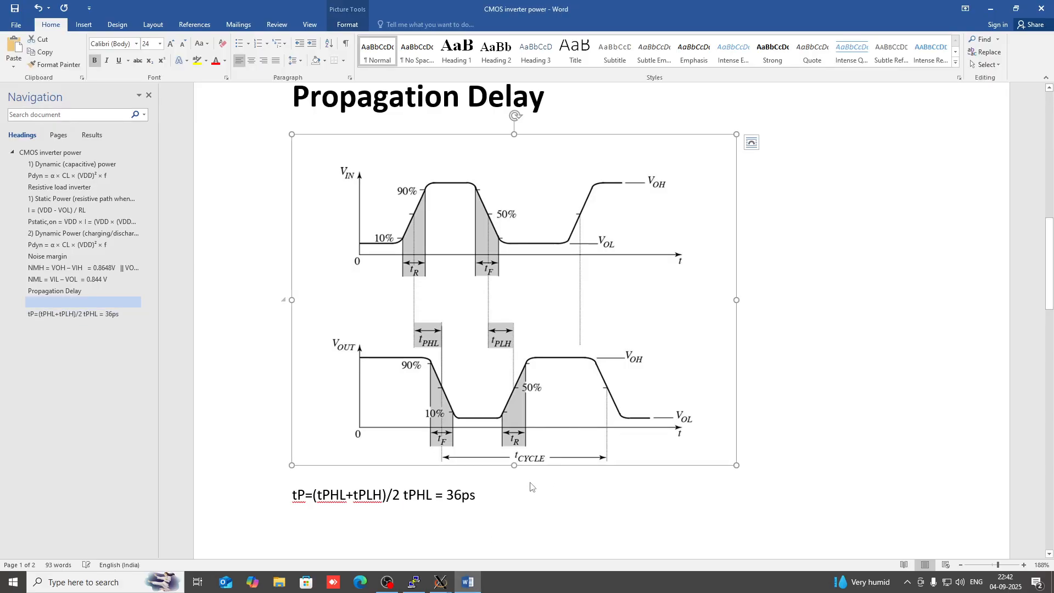
click(513, 501)
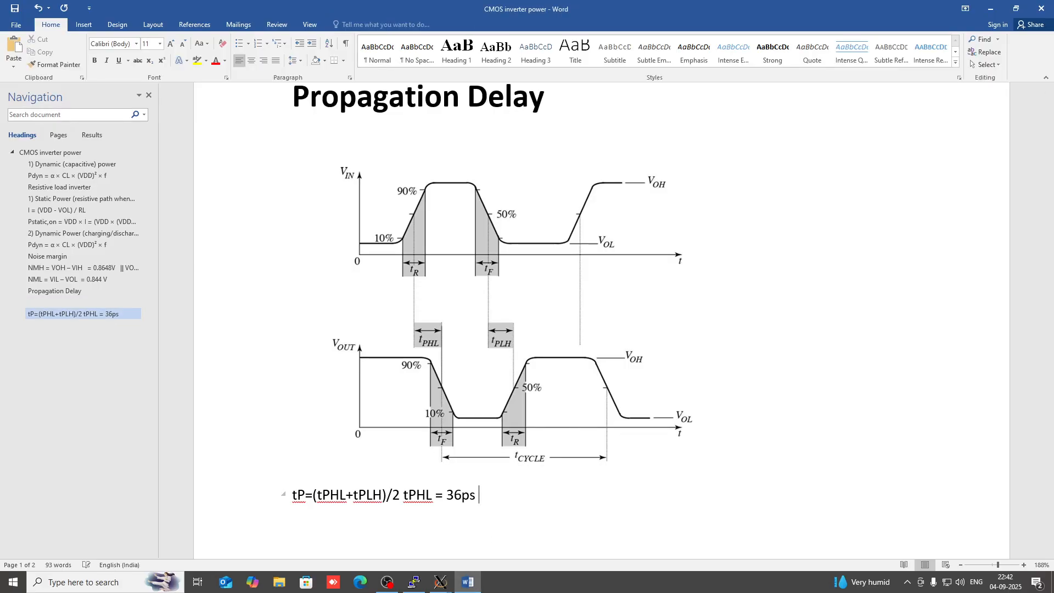
text(tPLH =)
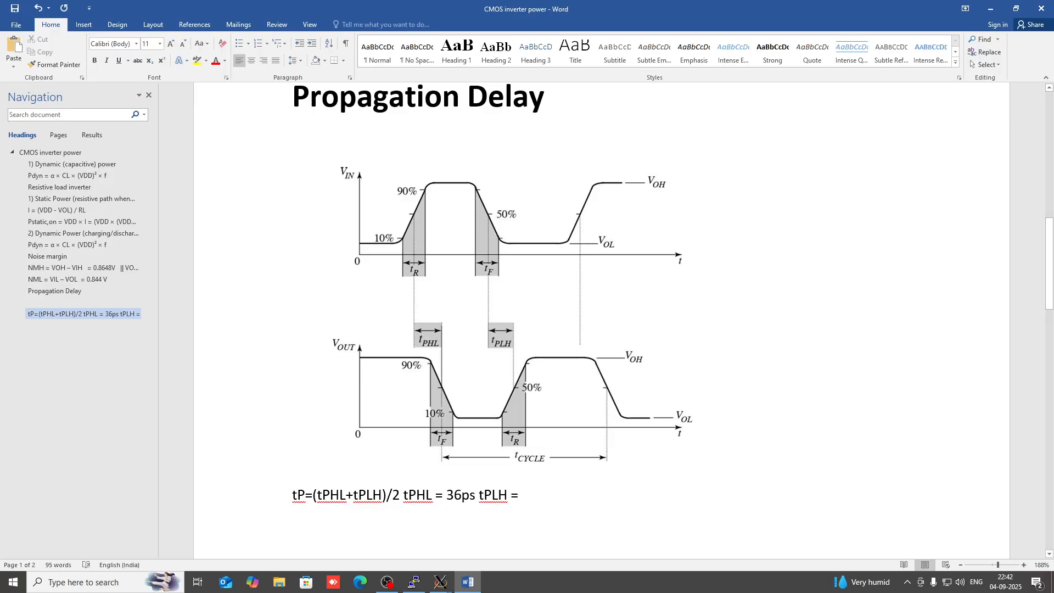
click(439, 582)
click(679, 527)
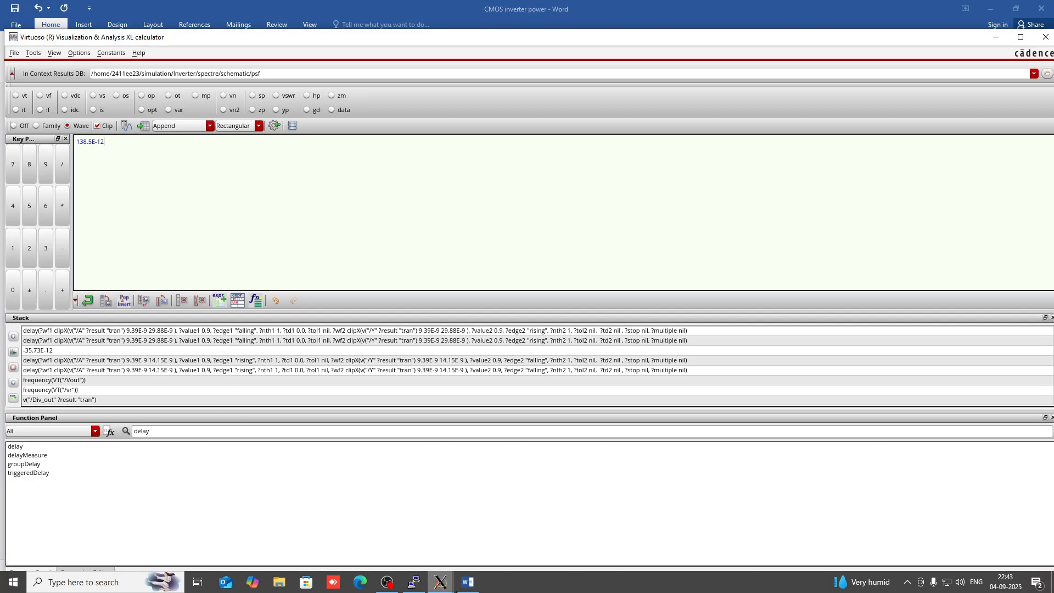
click(468, 582)
text(1)
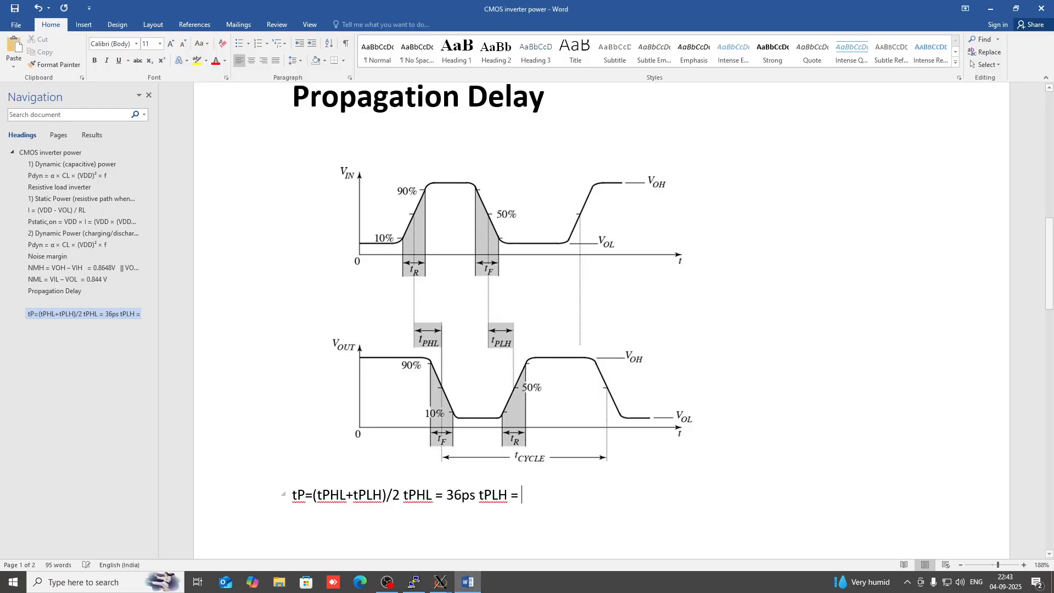
text(38)
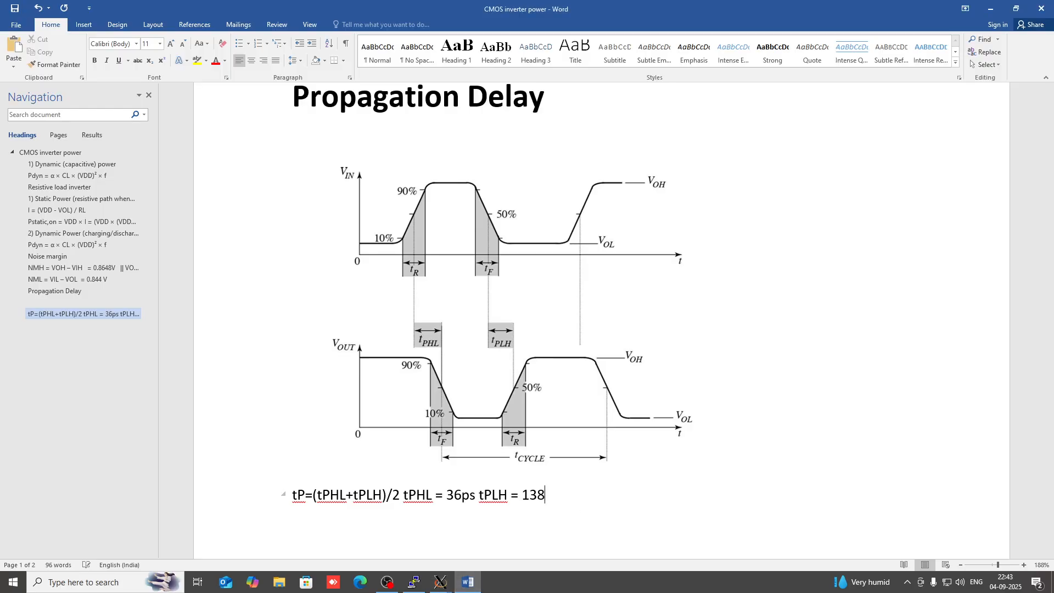
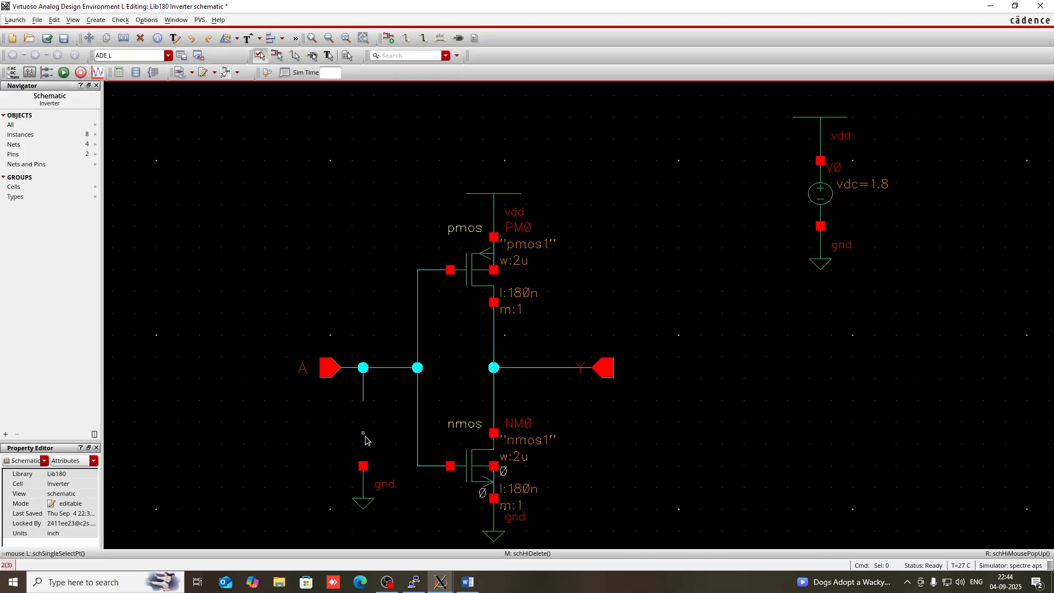
Copy the 1.8 V vdc source from the supply branch into the gap between input A's wire and its ground
key(i)
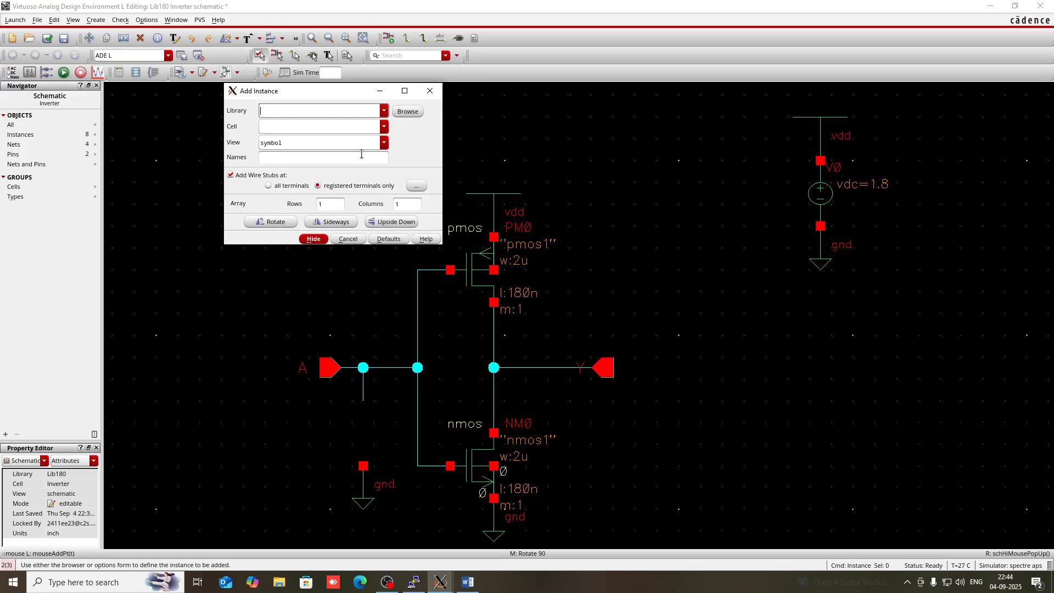
click(430, 90)
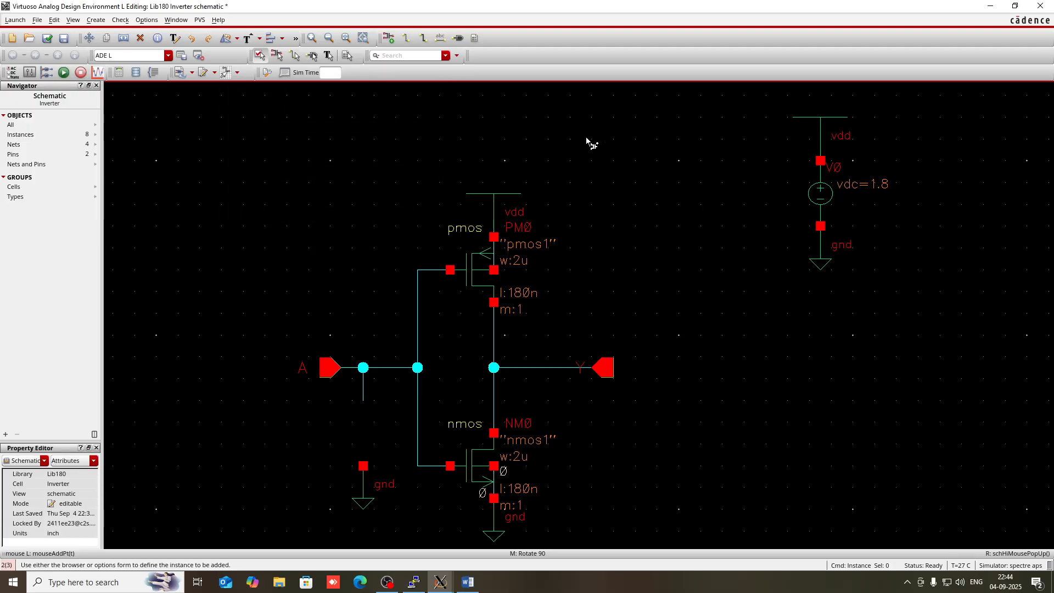
click(809, 197)
key(c)
click(802, 208)
click(345, 449)
click(664, 438)
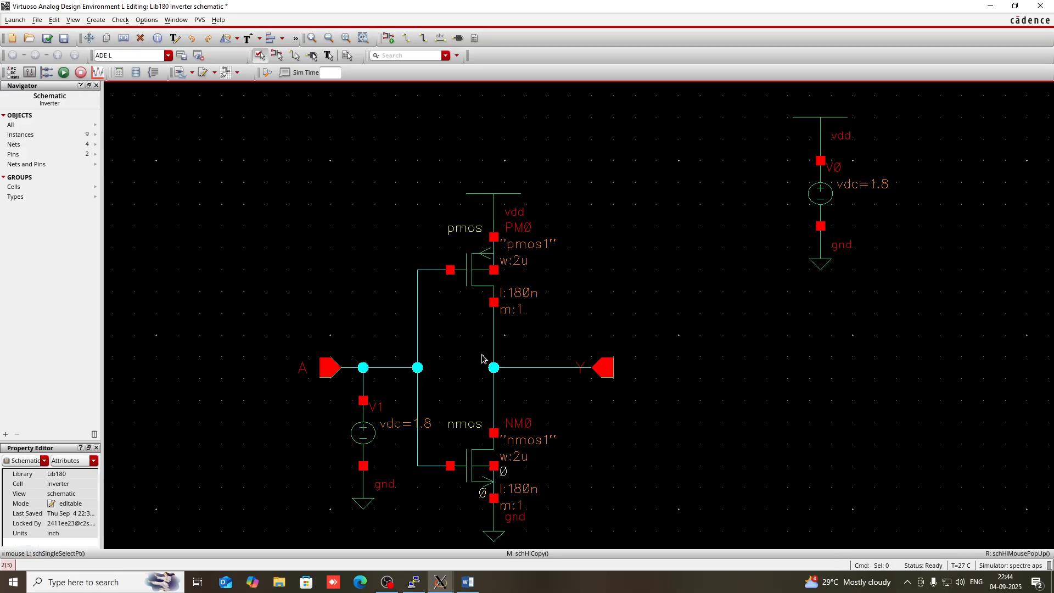
Set the Total Width of PMOS transistor PM0 to the design variable W
click(468, 283)
key(q)
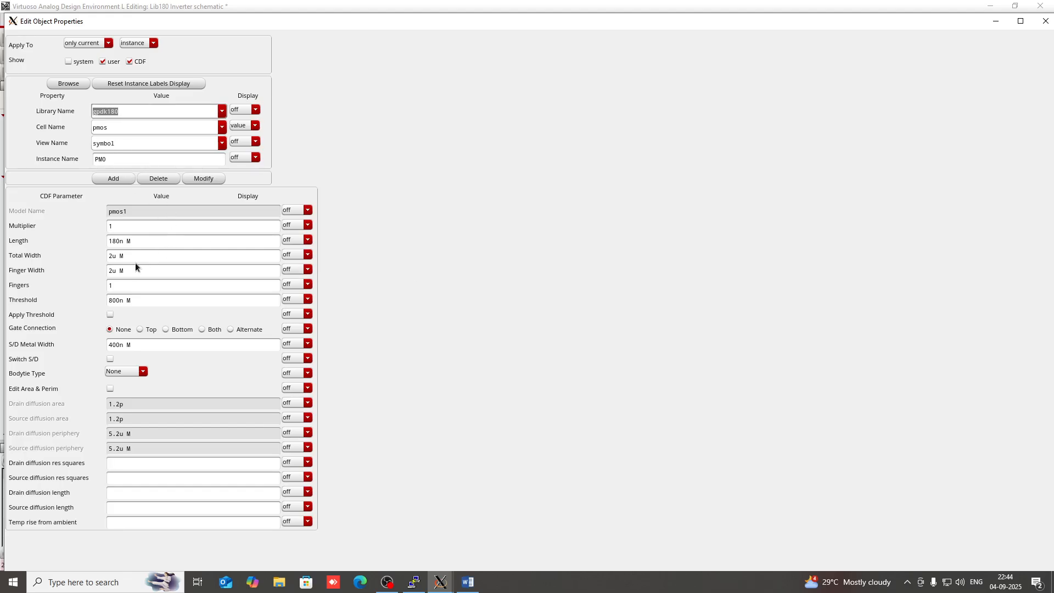
click(115, 258)
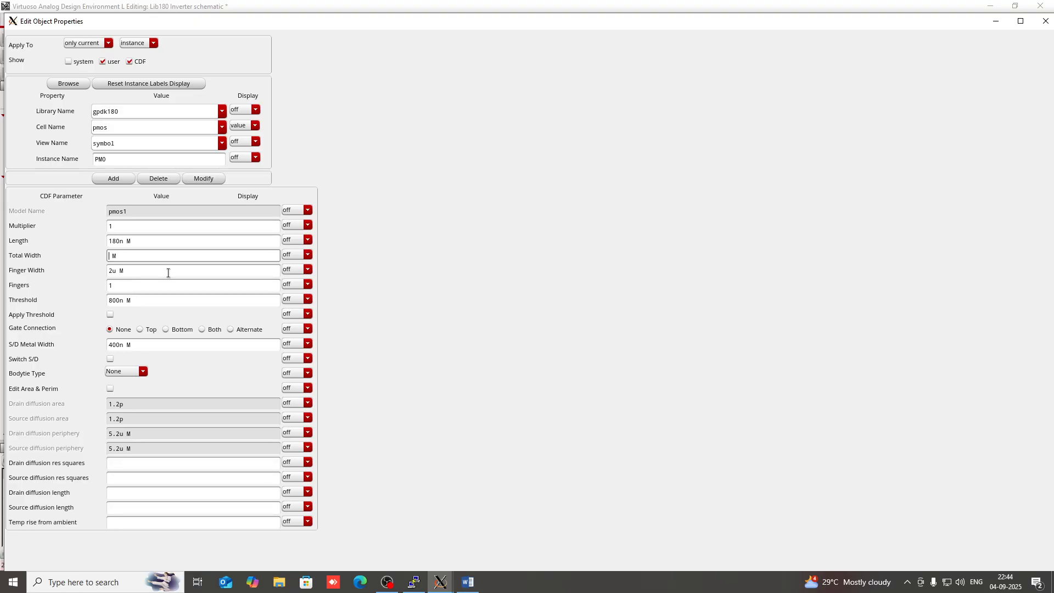
key(Return)
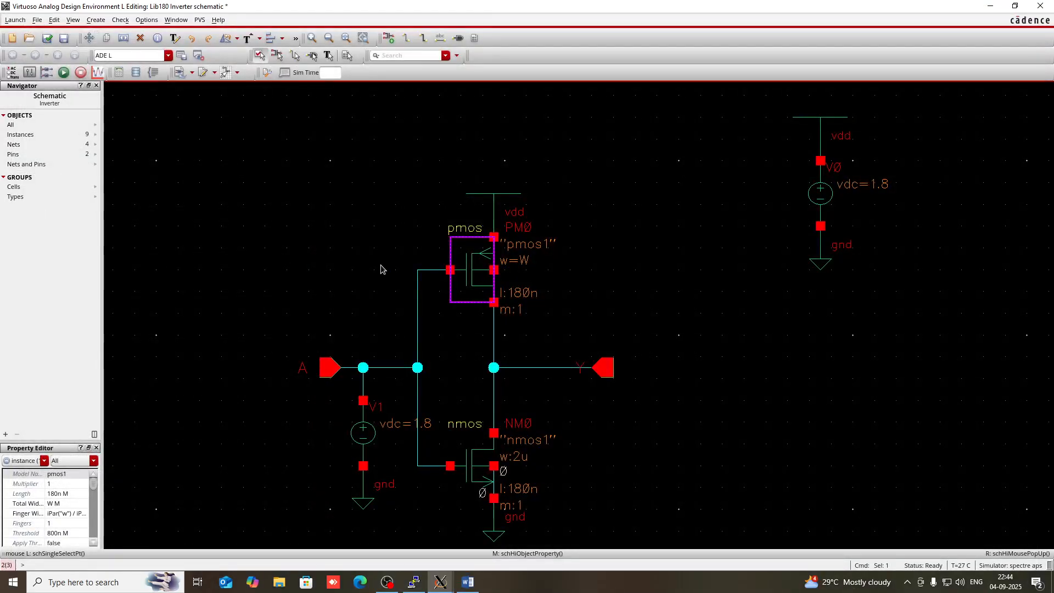
click(381, 269)
Set the DC voltage of input source V1 to the design variable vc
click(364, 439)
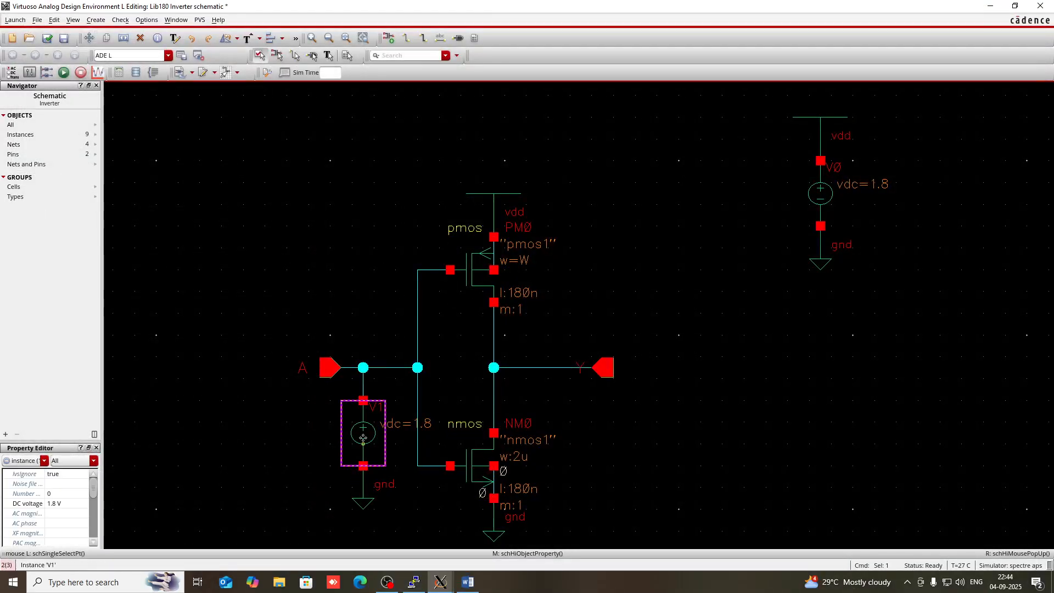
key(q)
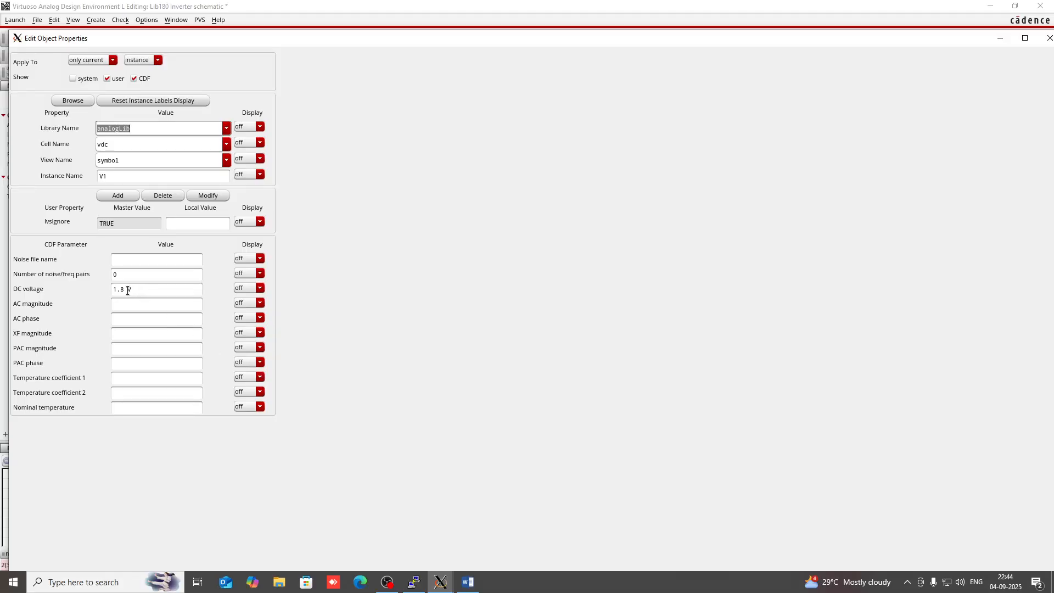
click(124, 290)
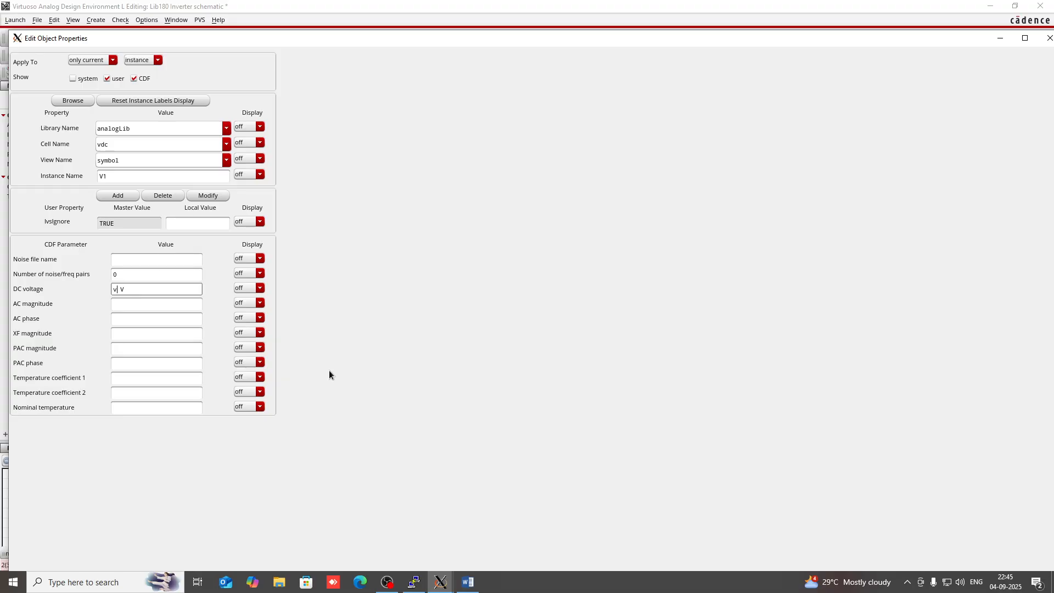
key(Return)
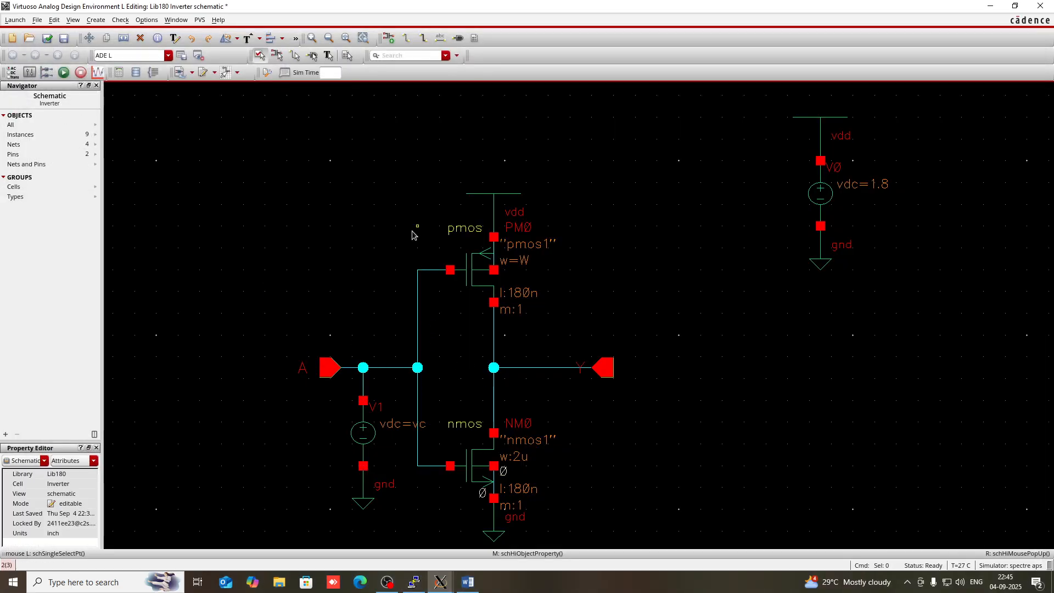
Delete the existing analysis from the inverter's ADE L simulation setup
mouse_move(450, 582)
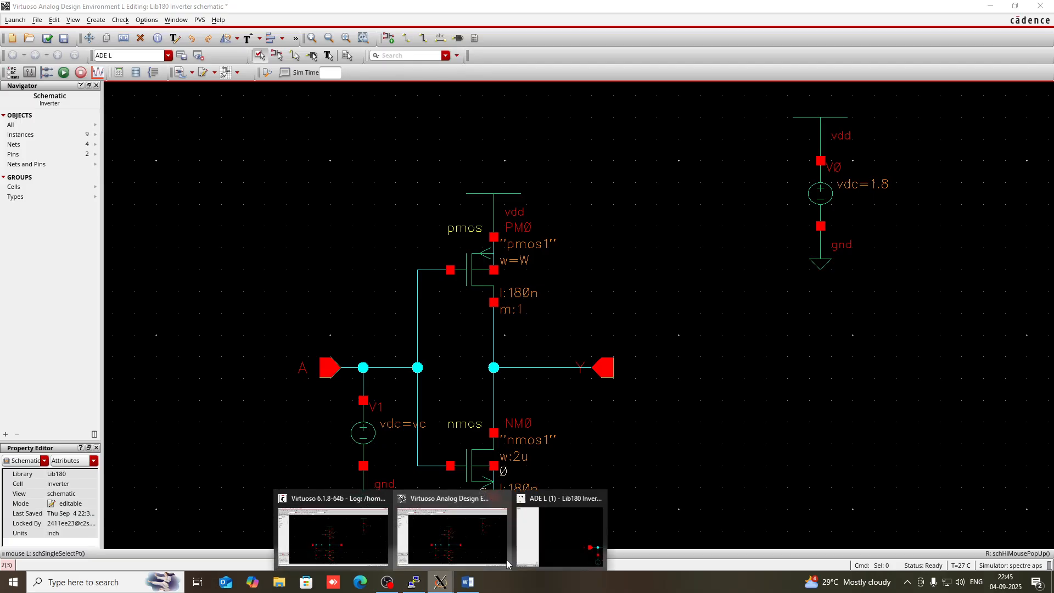
click(561, 529)
right_click(183, 251)
click(209, 308)
right_click(207, 348)
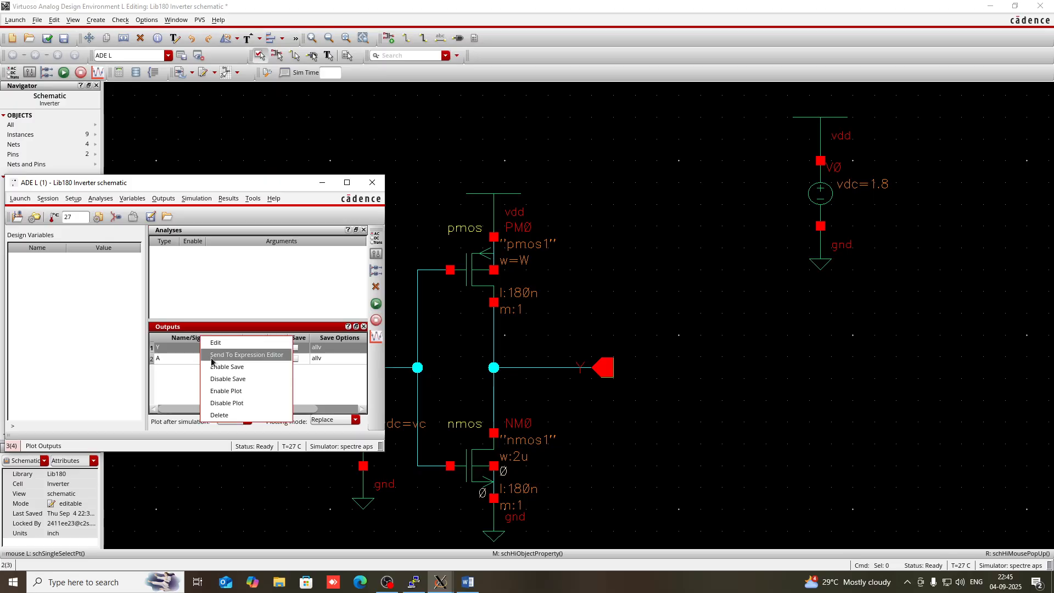
click(234, 268)
Set up a dc analysis with a component parameter sweep of the dc value of source V1
right_click(234, 268)
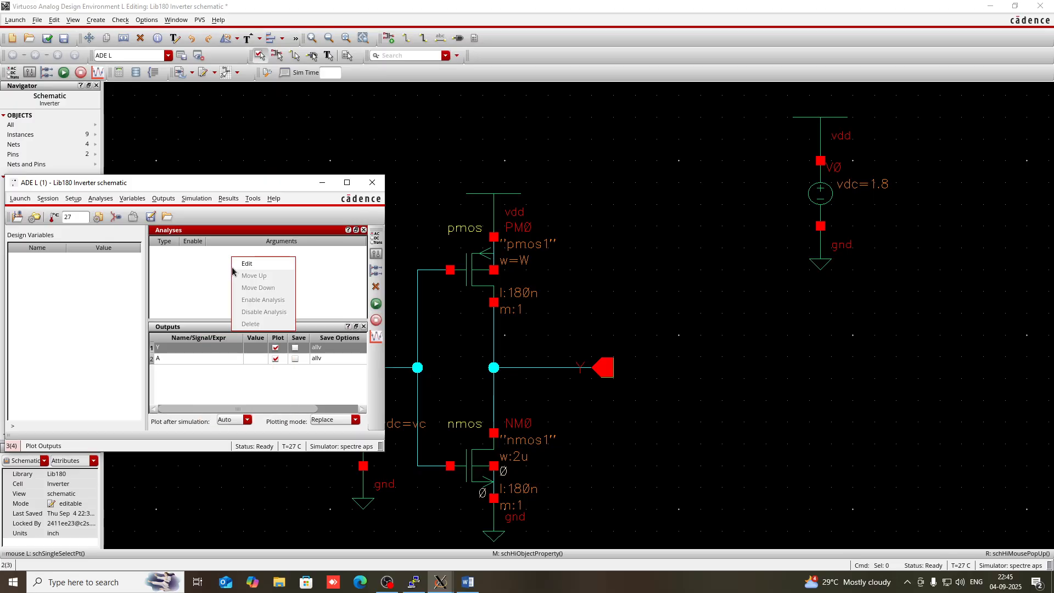
click(258, 269)
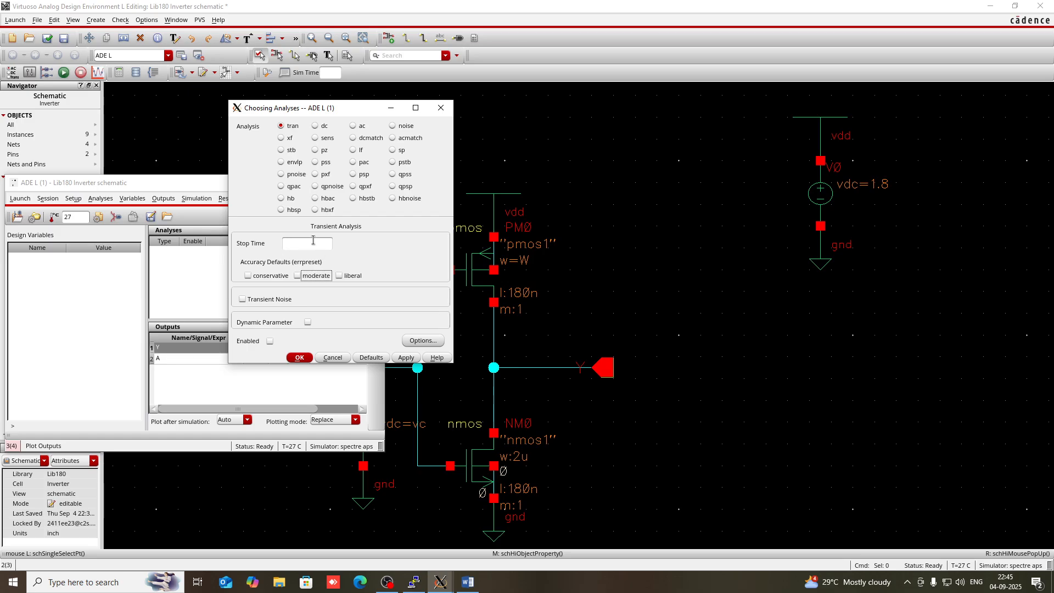
click(324, 126)
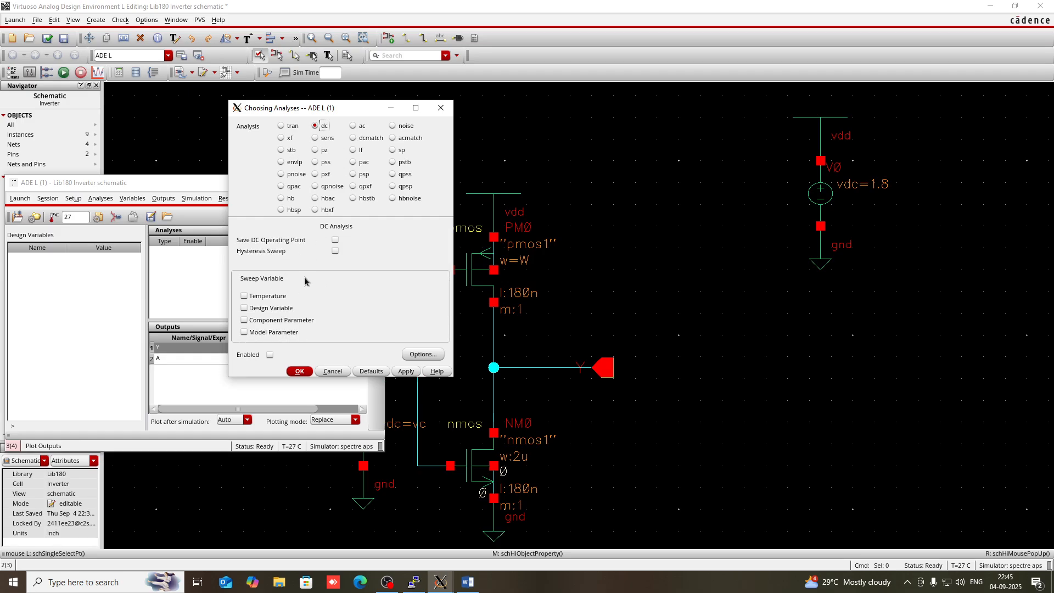
click(244, 320)
click(383, 305)
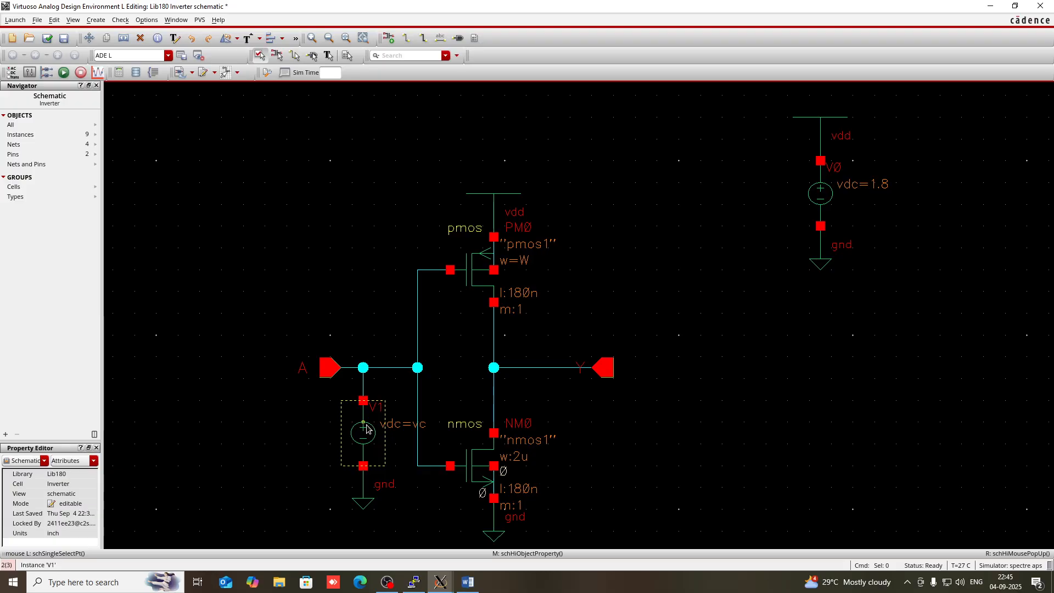
click(365, 431)
click(285, 214)
click(335, 425)
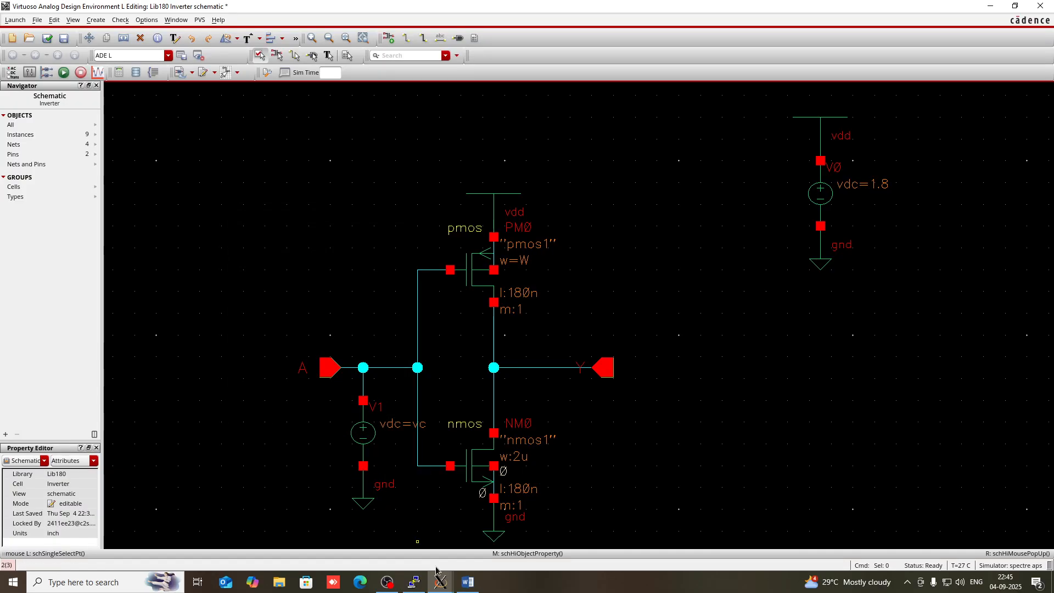
Set the dc sweep range to start at 0 and stop at 1.8, and accept the analysis
mouse_move(441, 581)
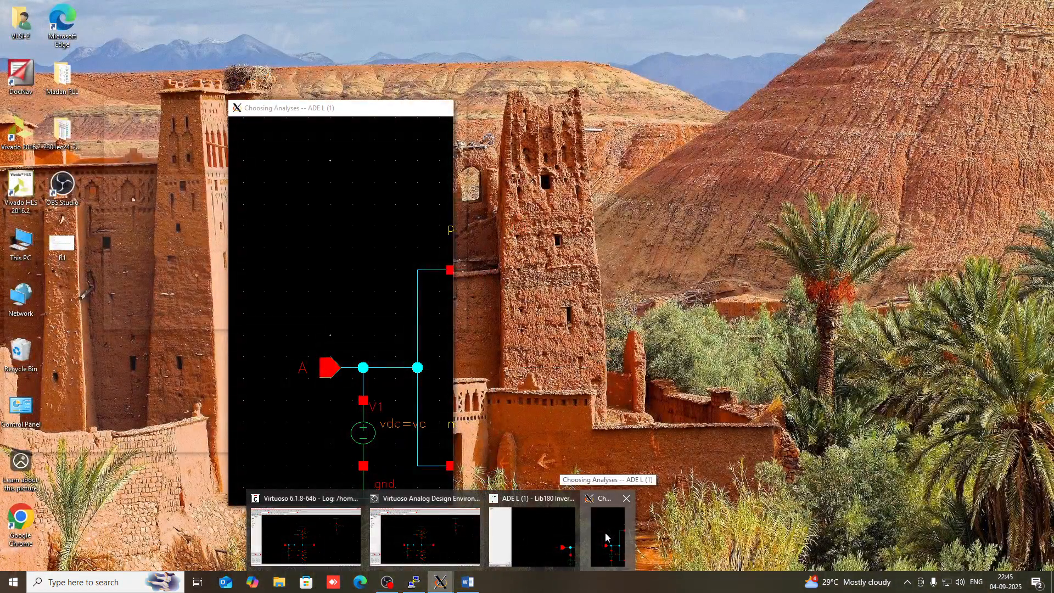
click(606, 537)
click(354, 377)
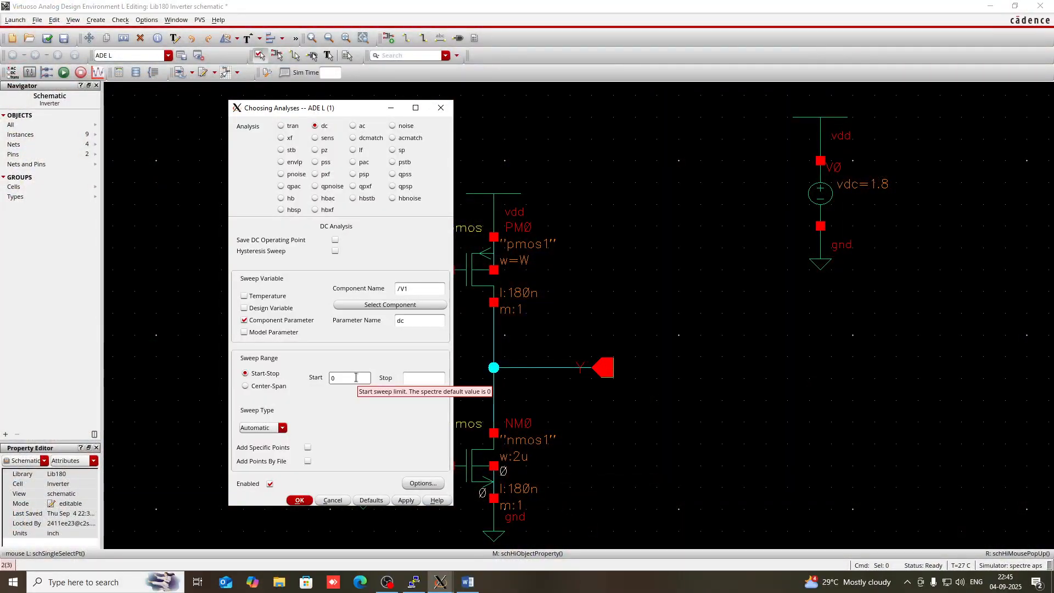
click(420, 378)
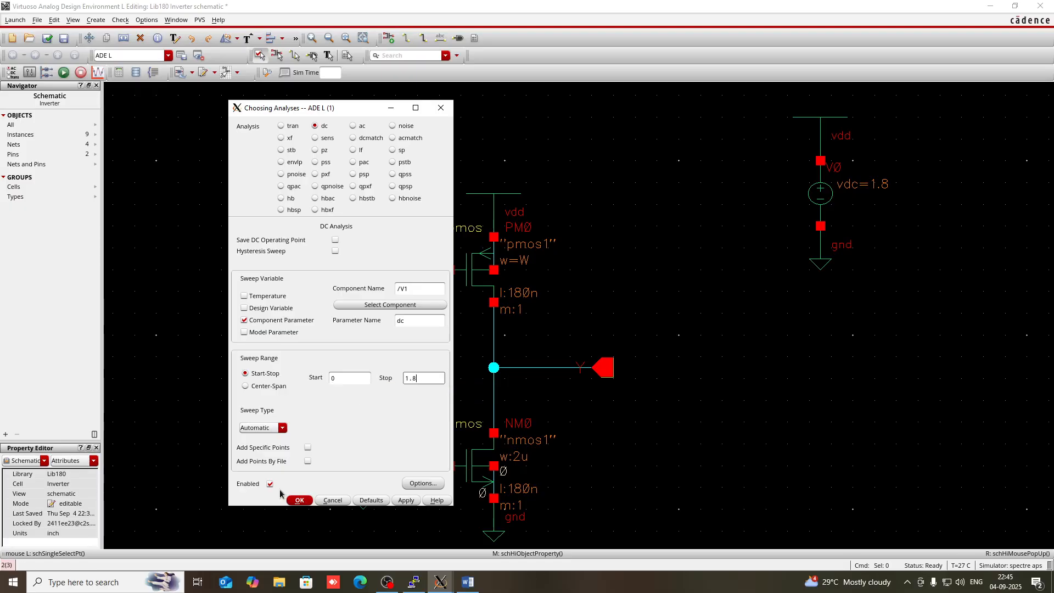
click(300, 500)
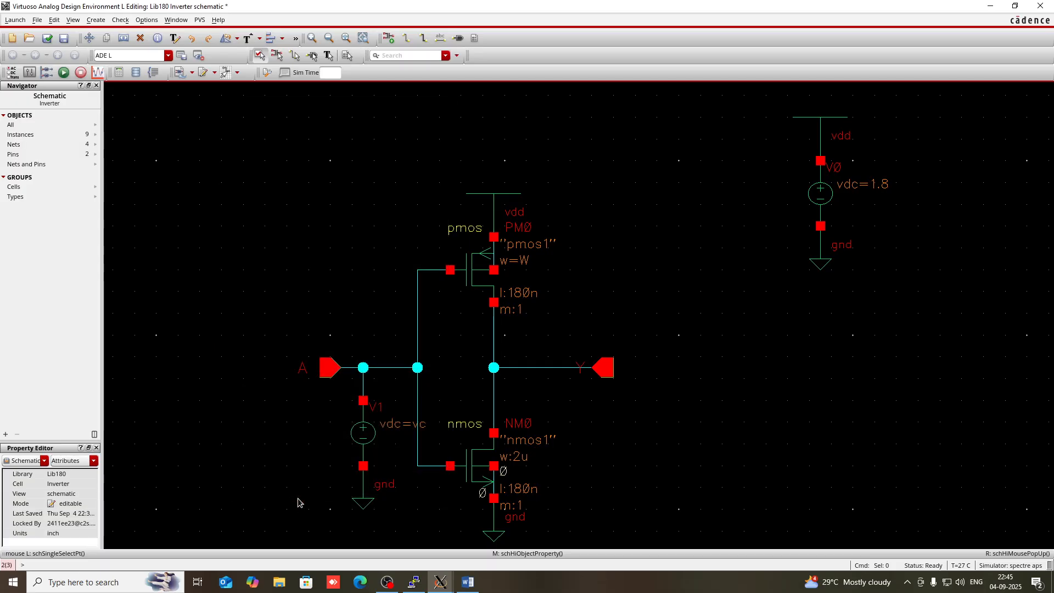
Copy the design variables from the inverter cellview into the ADE L setup
mouse_move(439, 583)
click(591, 535)
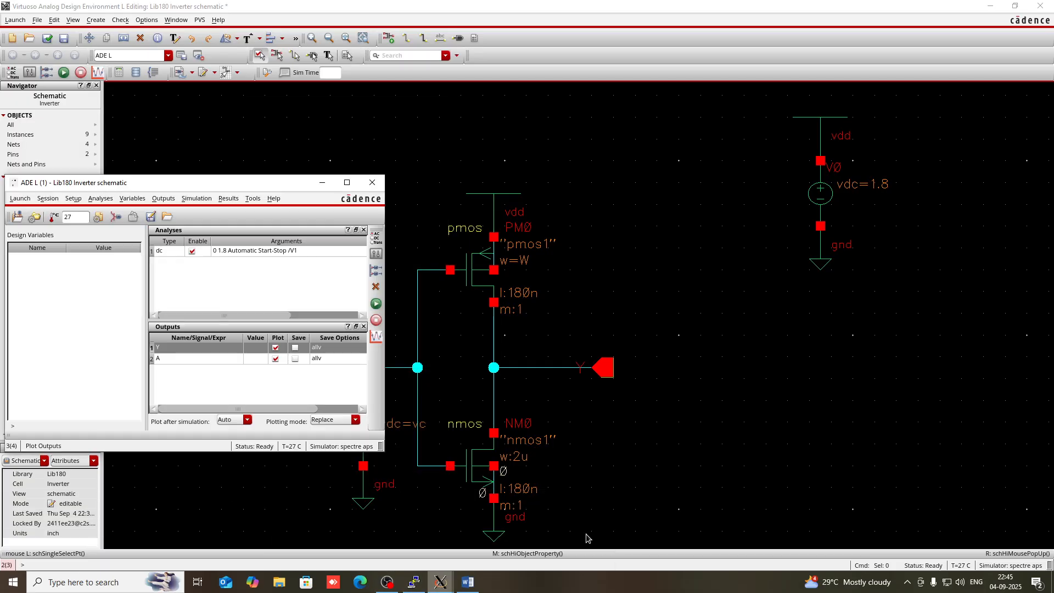
right_click(107, 281)
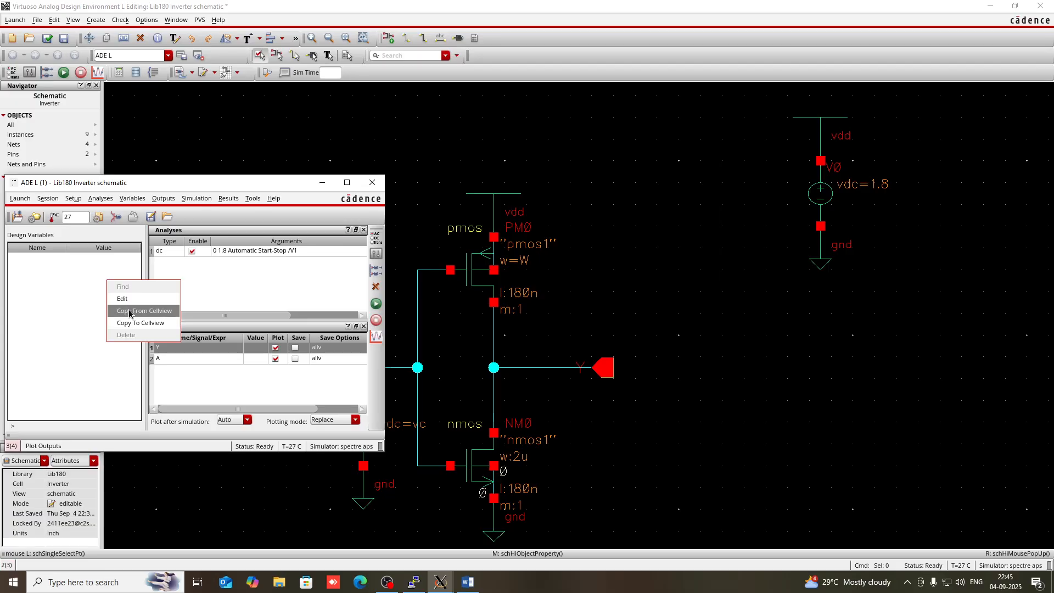
click(130, 312)
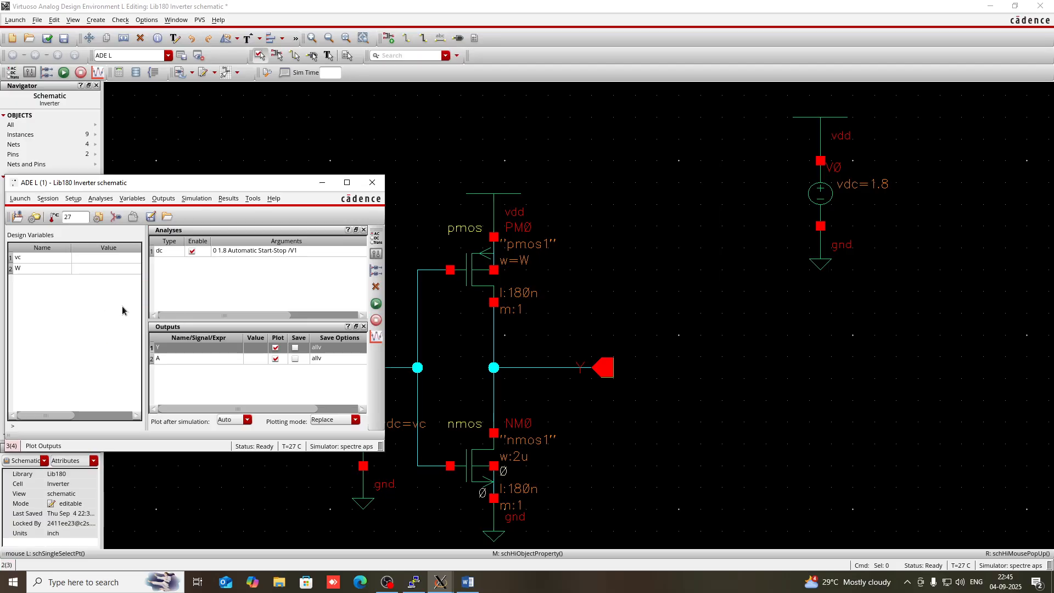
Set design variable W to 2u and vc to 1.8, and run the simulation to plot the DC response
double_click(102, 268)
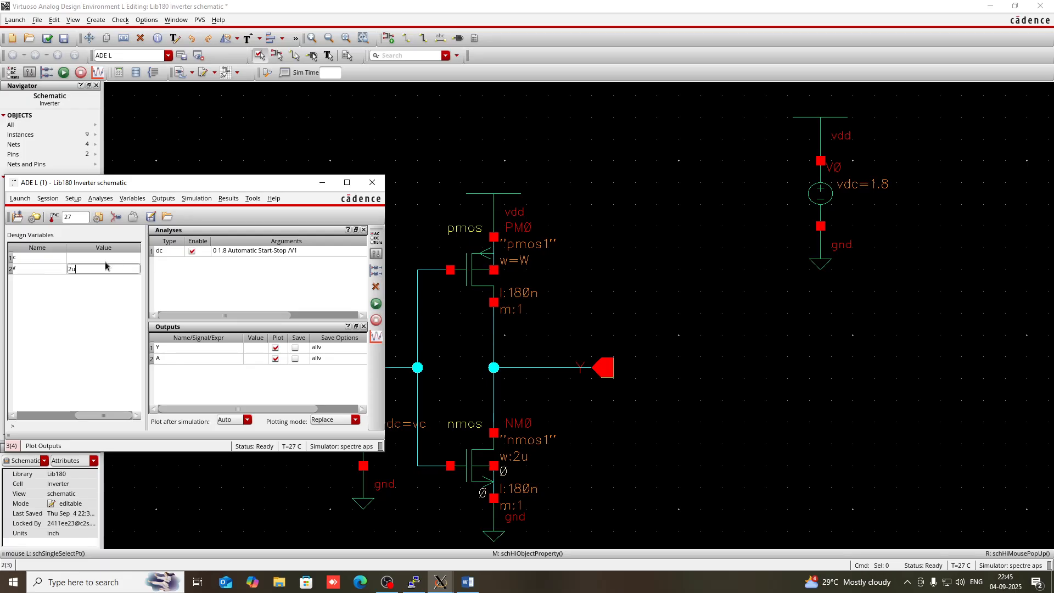
double_click(99, 258)
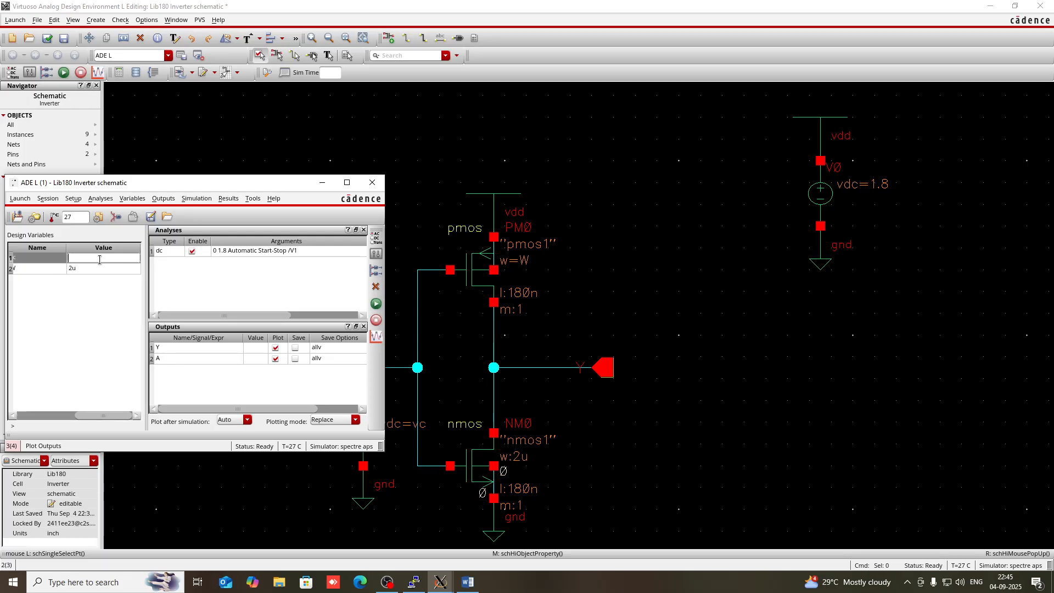
text(1.8)
click(123, 294)
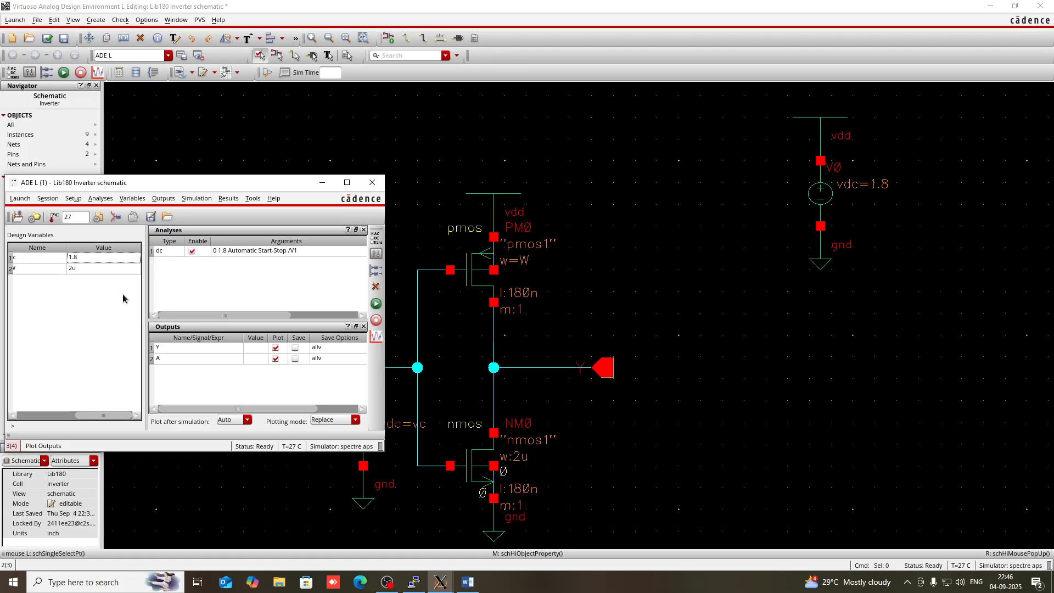
click(375, 304)
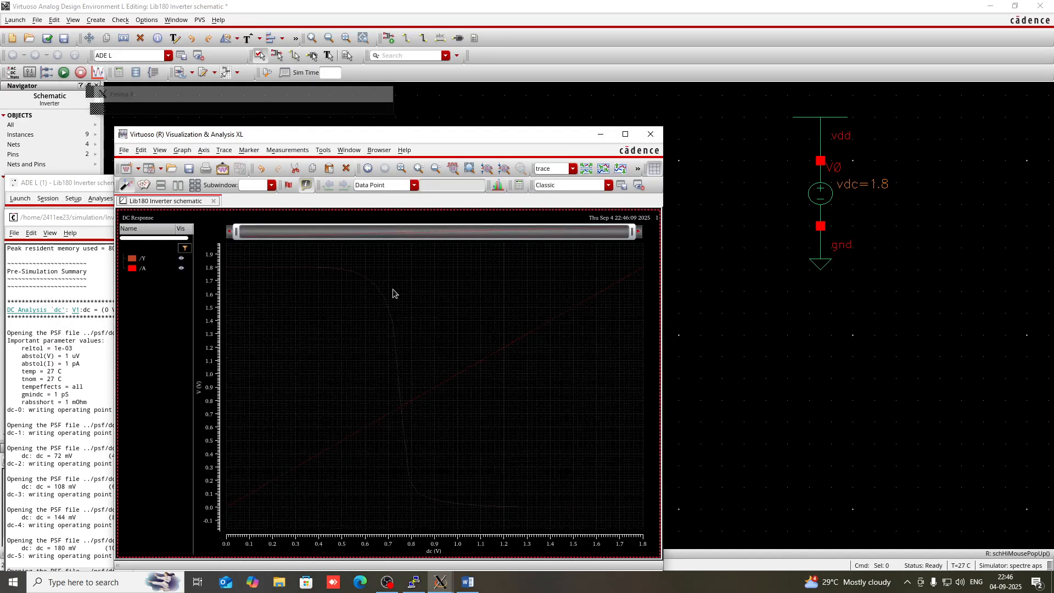
click(625, 134)
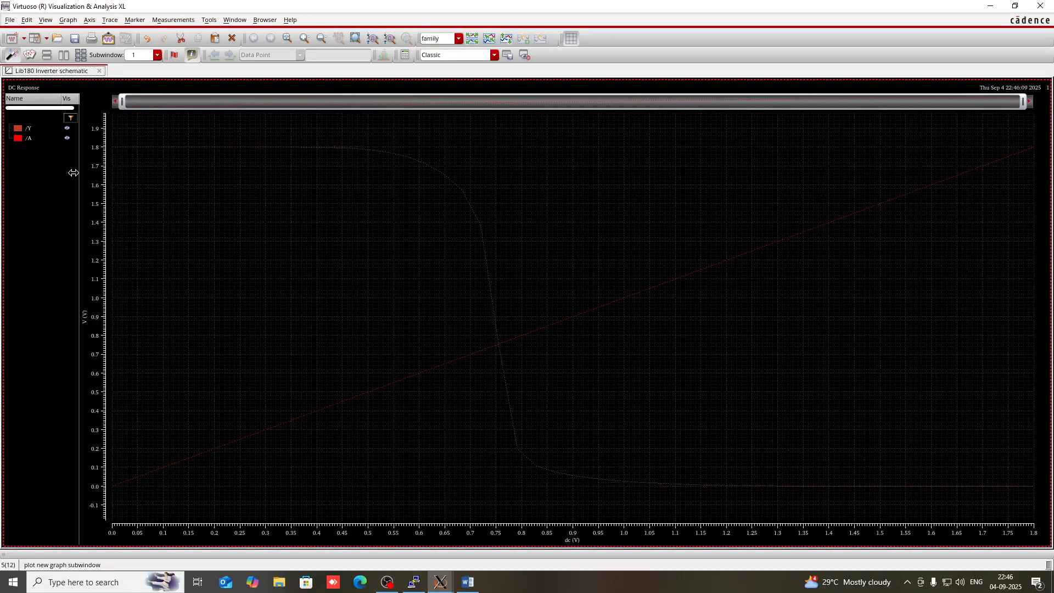
Change the line style of both DC response traces, /Y and /A, to solid
right_click(29, 131)
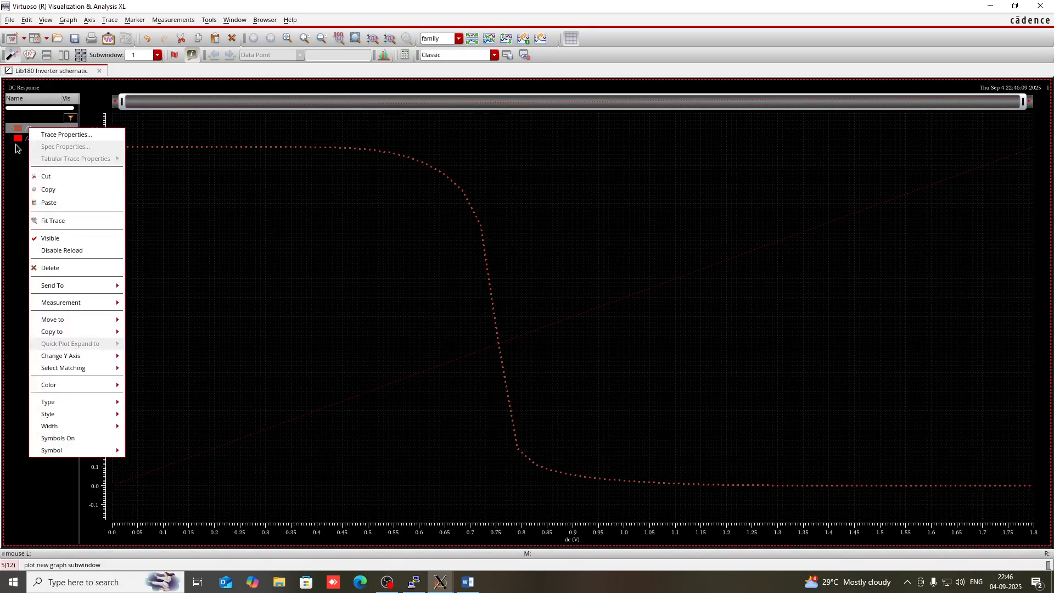
click(14, 146)
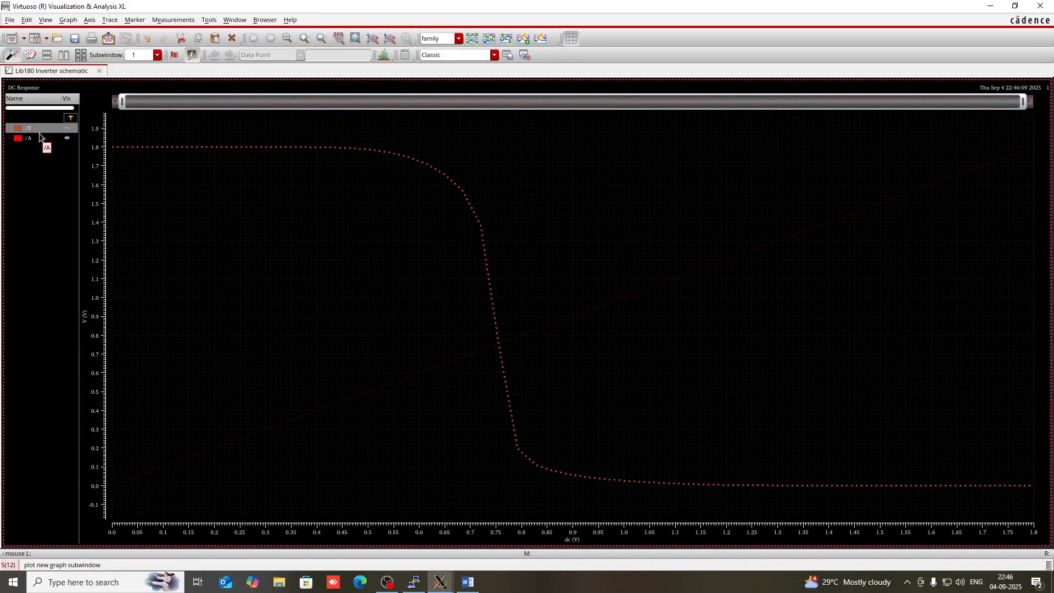
right_click(39, 139)
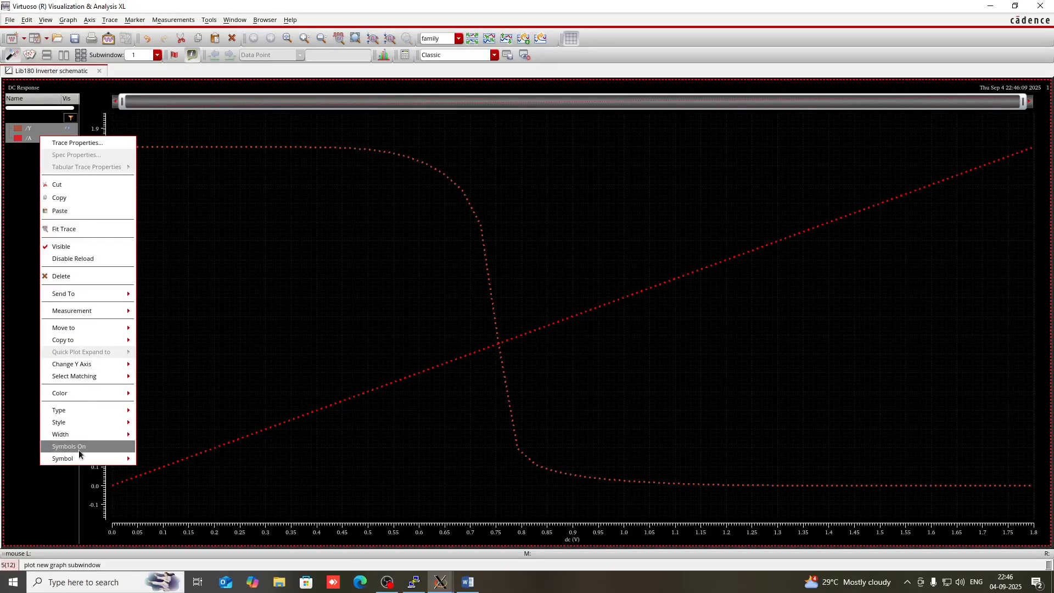
mouse_move(68, 438)
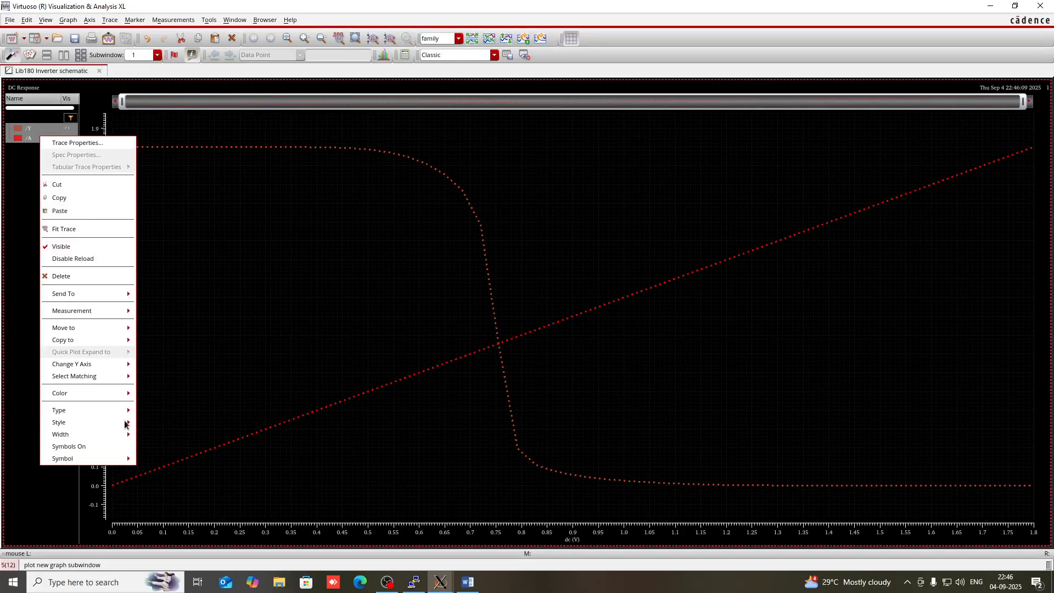
mouse_move(130, 424)
click(181, 424)
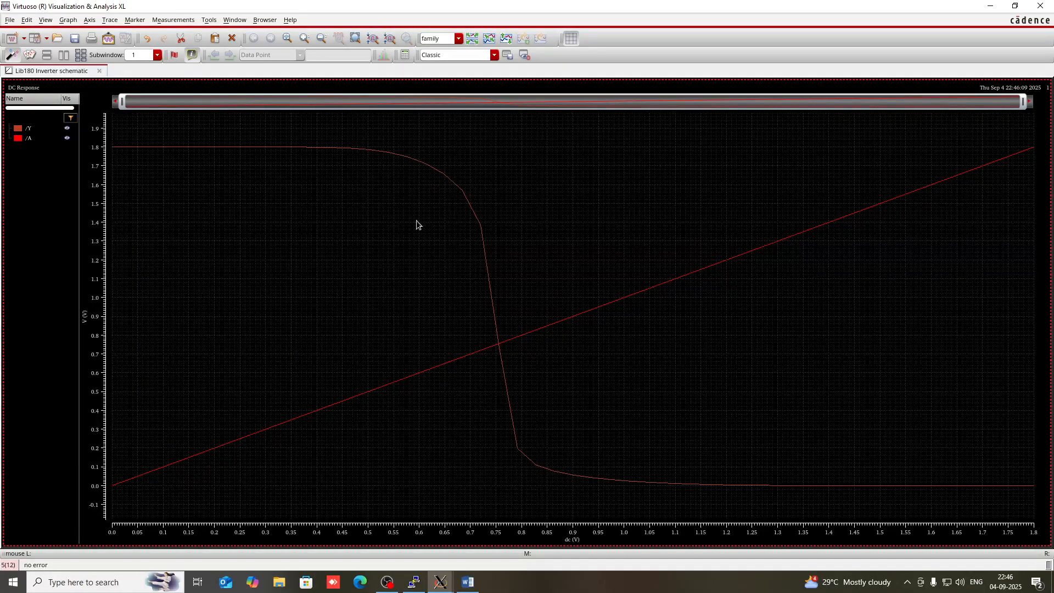
Review the Noise margin formulas in the Word document and compare them with the inverter's DC transfer curve in Virtuoso
click(468, 582)
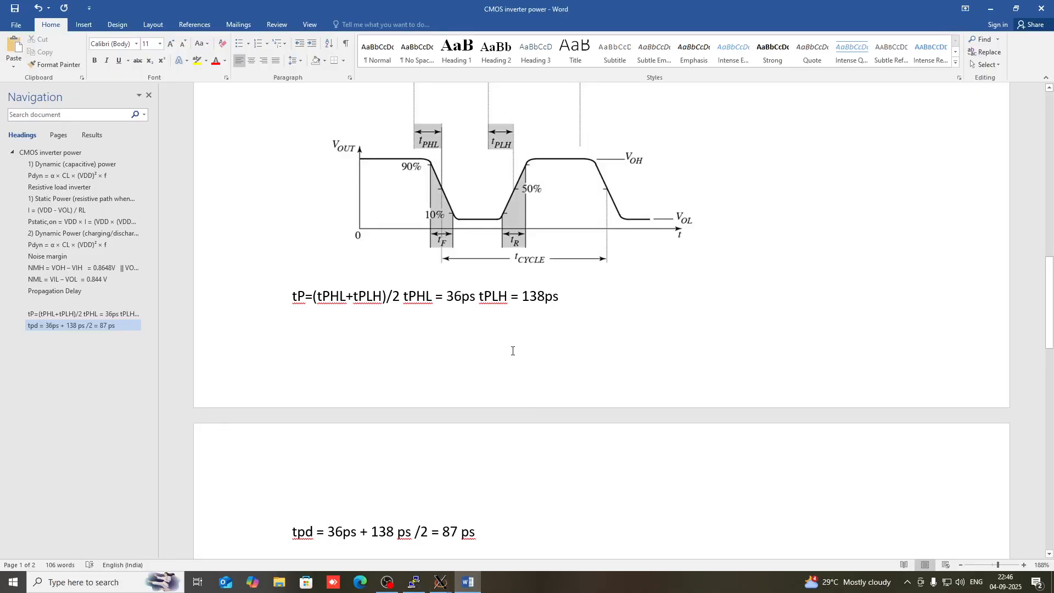
scroll(513, 350, up, 20)
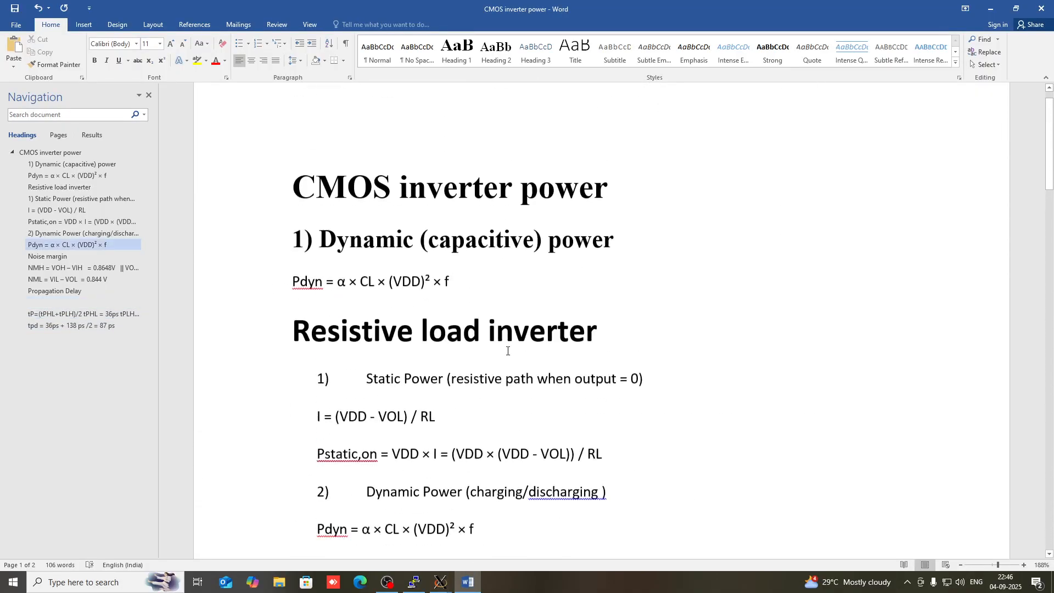
scroll(511, 385, down, 20)
scroll(523, 482, up, 15)
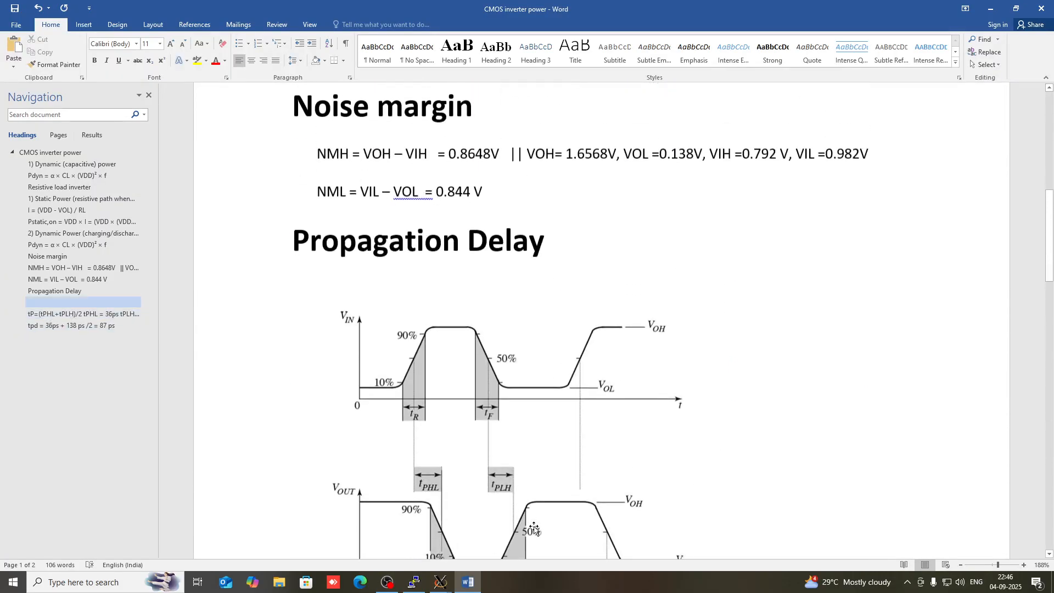
mouse_move(442, 585)
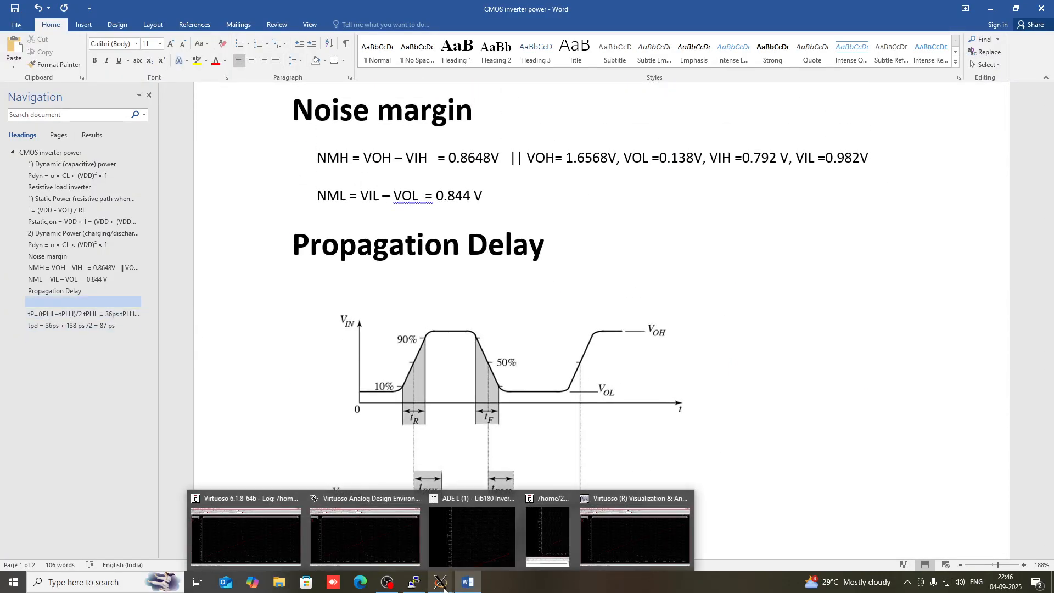
click(636, 535)
mouse_move(426, 167)
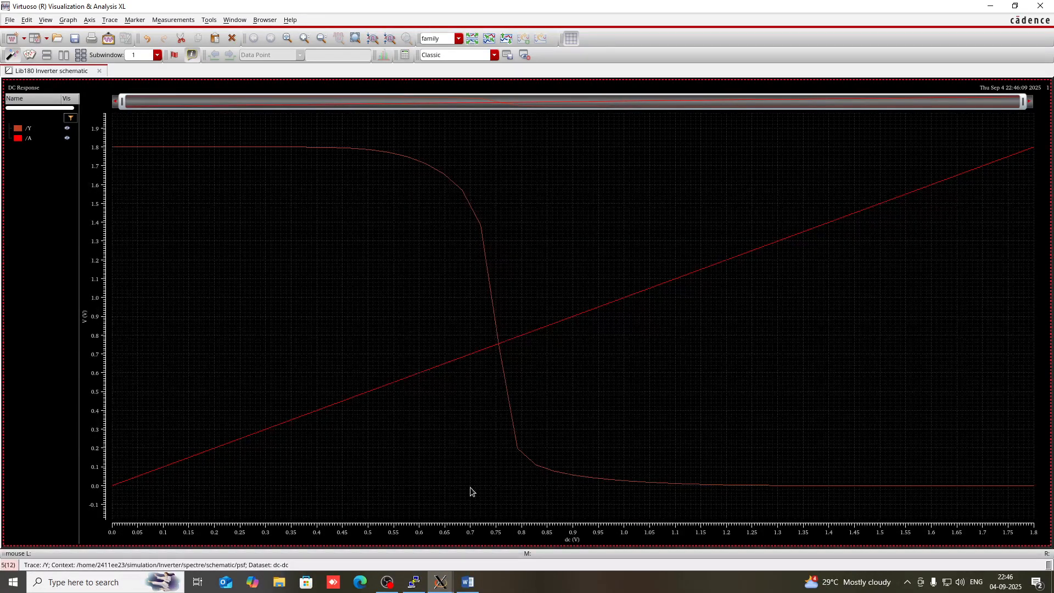
click(468, 582)
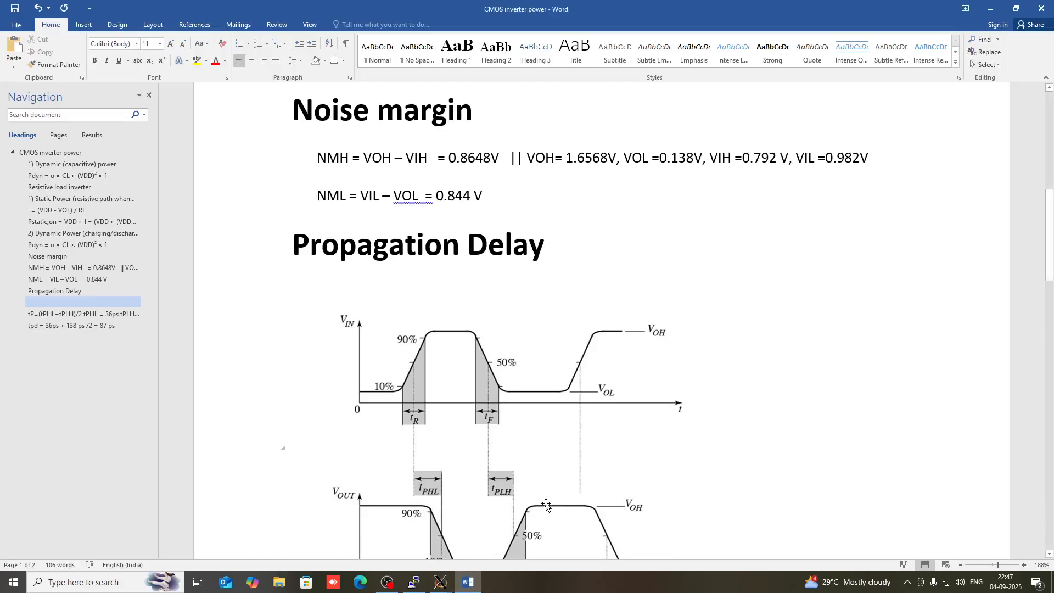
scroll(488, 380, up, 3)
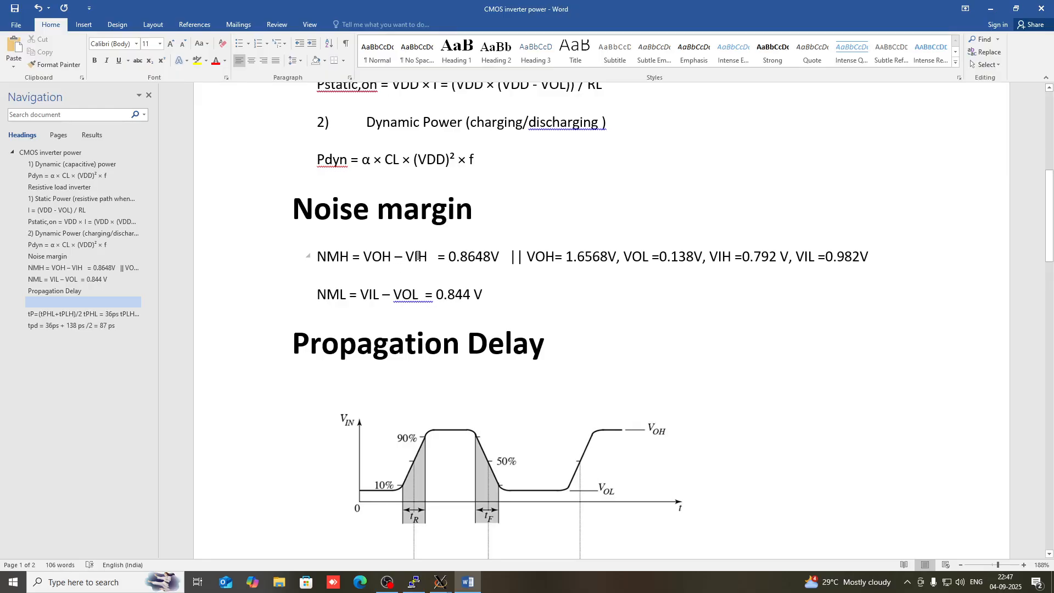
mouse_move(440, 582)
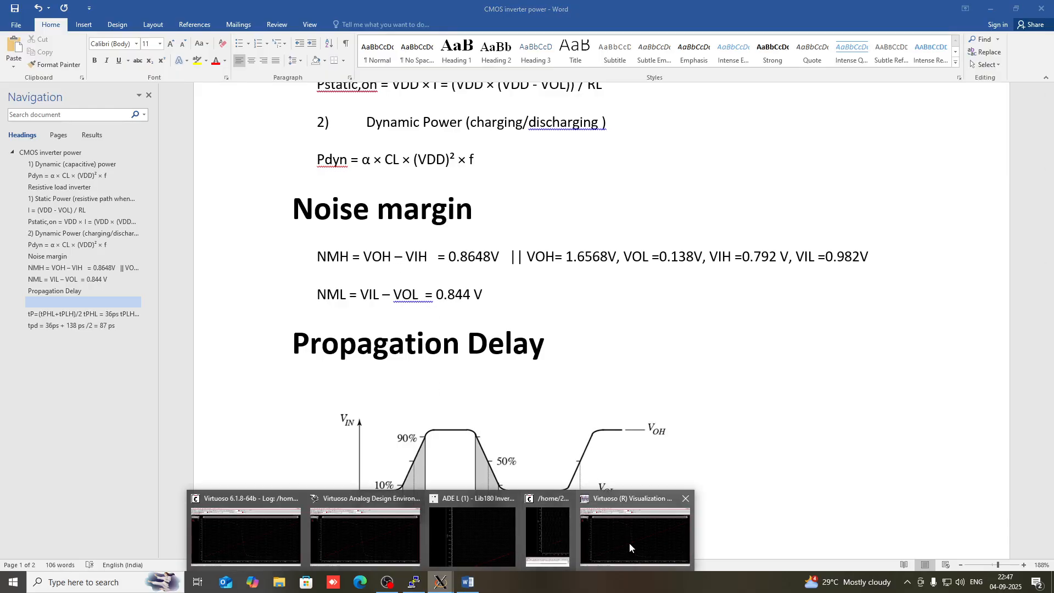
click(629, 542)
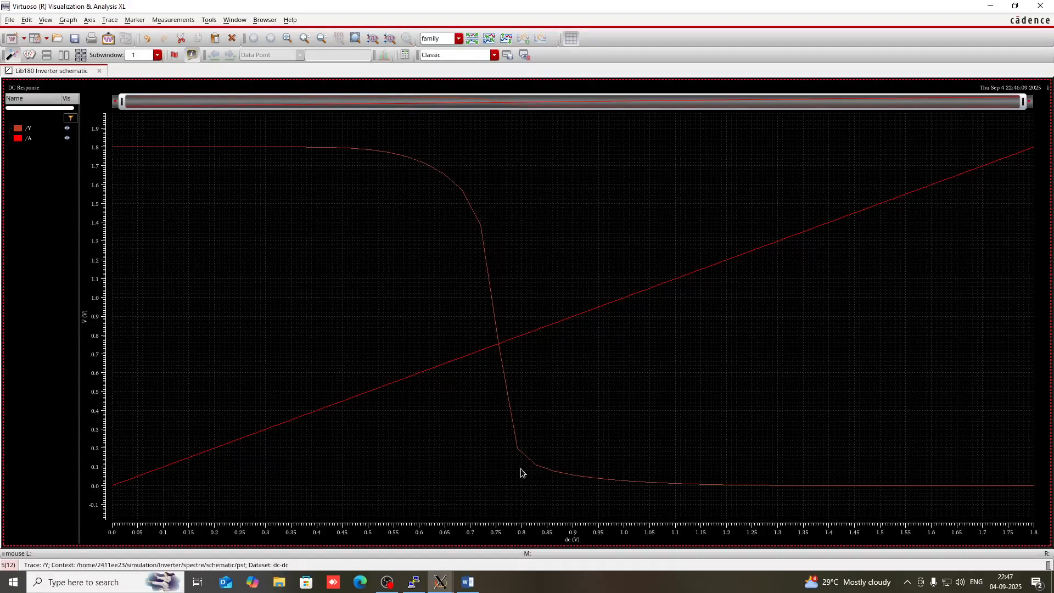
mouse_move(533, 473)
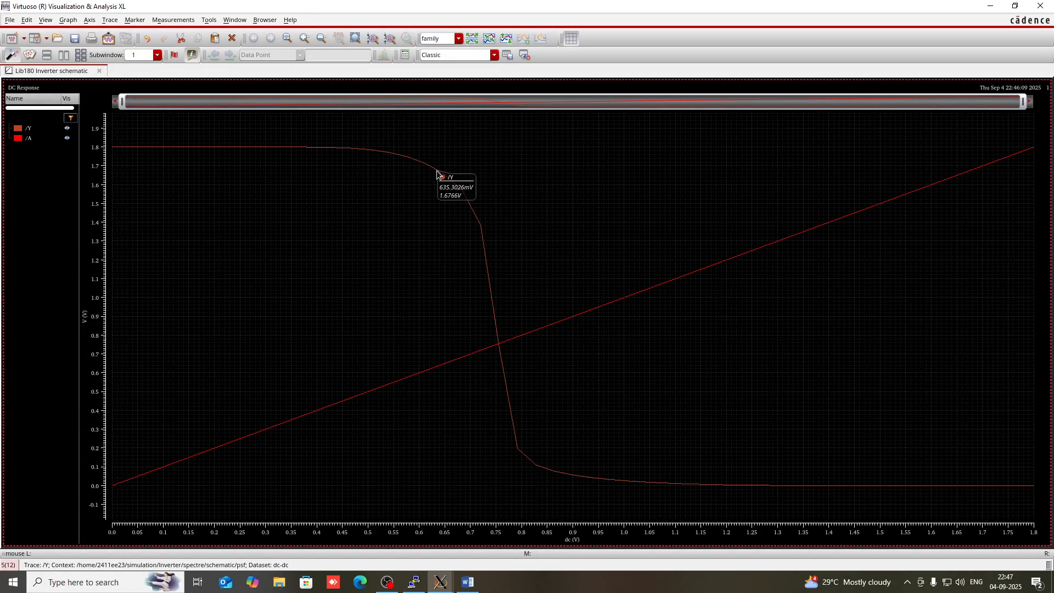
Send the output trace /Y from the DC response graph to the calculator
click(367, 155)
right_click(367, 154)
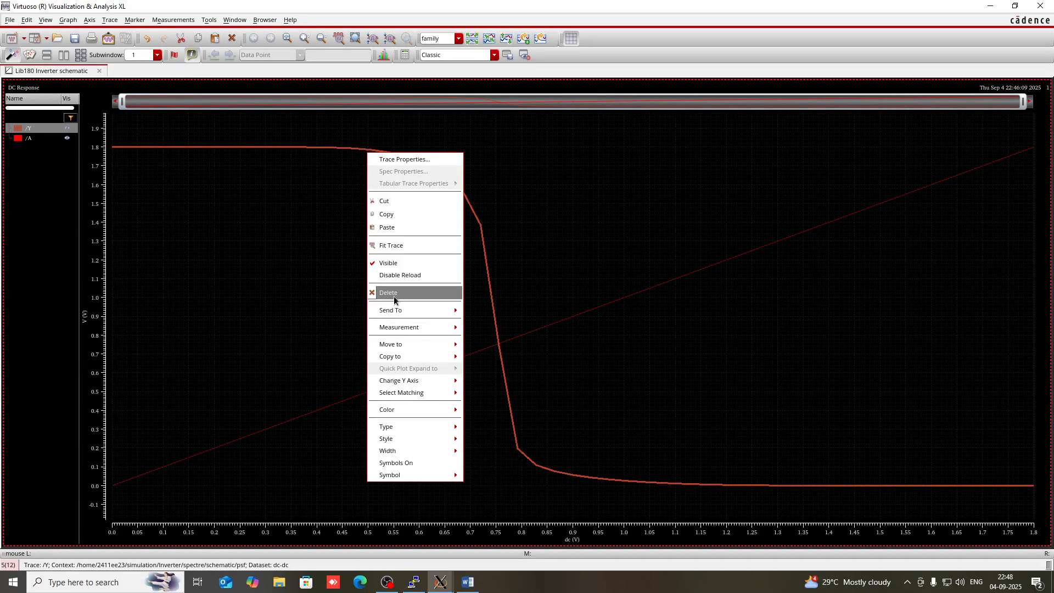
mouse_move(396, 307)
click(476, 332)
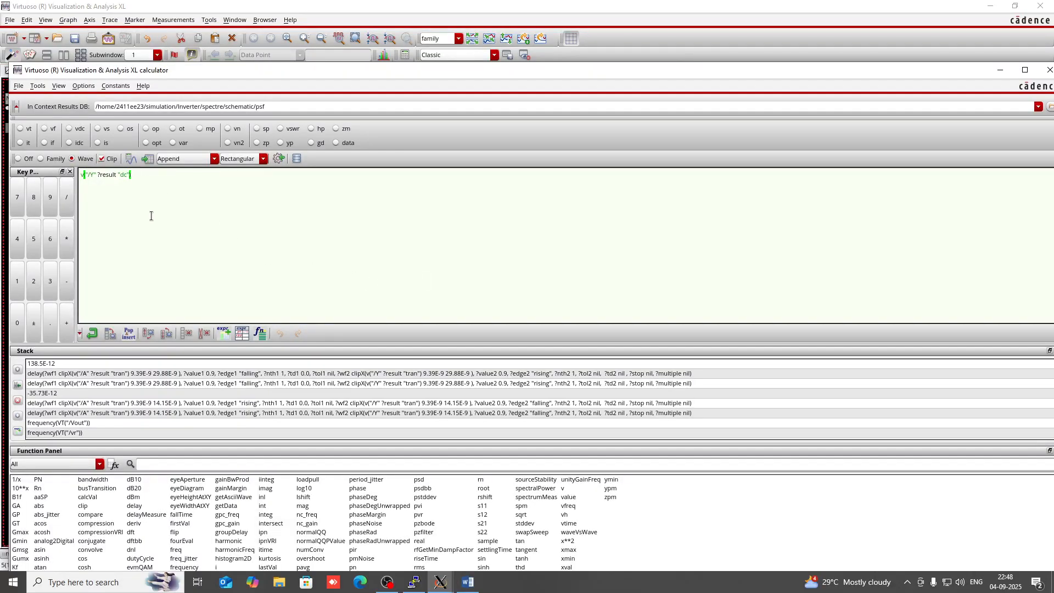
Apply the deriv function to the /Y DC voltage expression and plot the derivative with the DC response
click(236, 466)
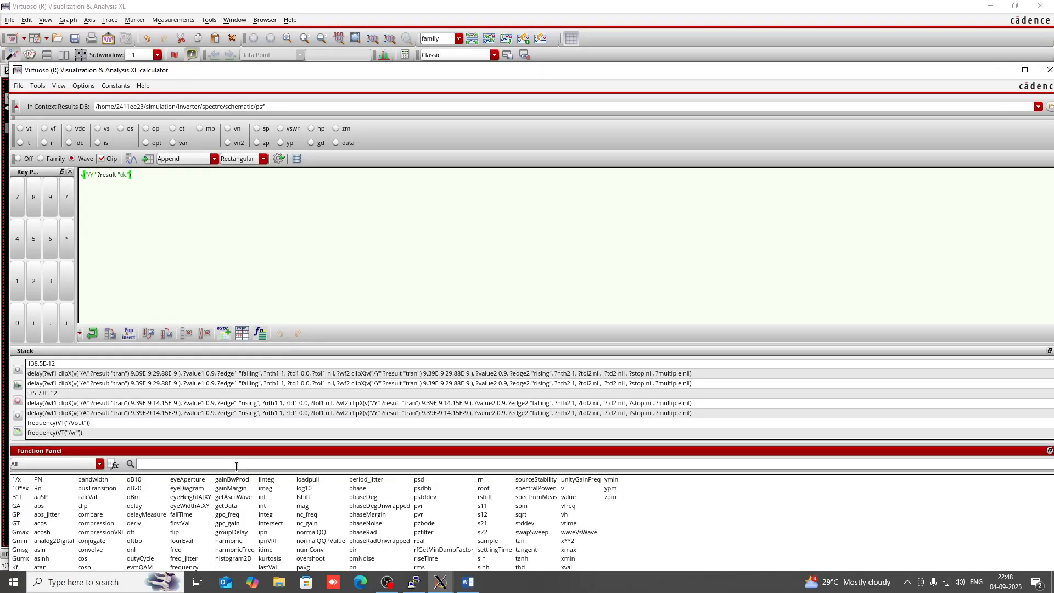
text(der)
click(32, 481)
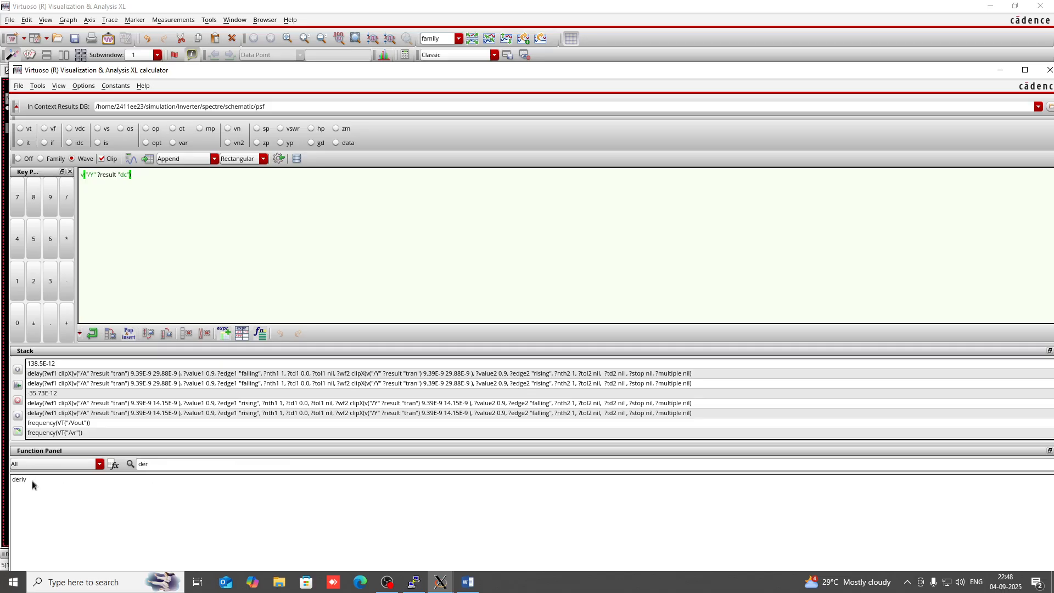
click(20, 480)
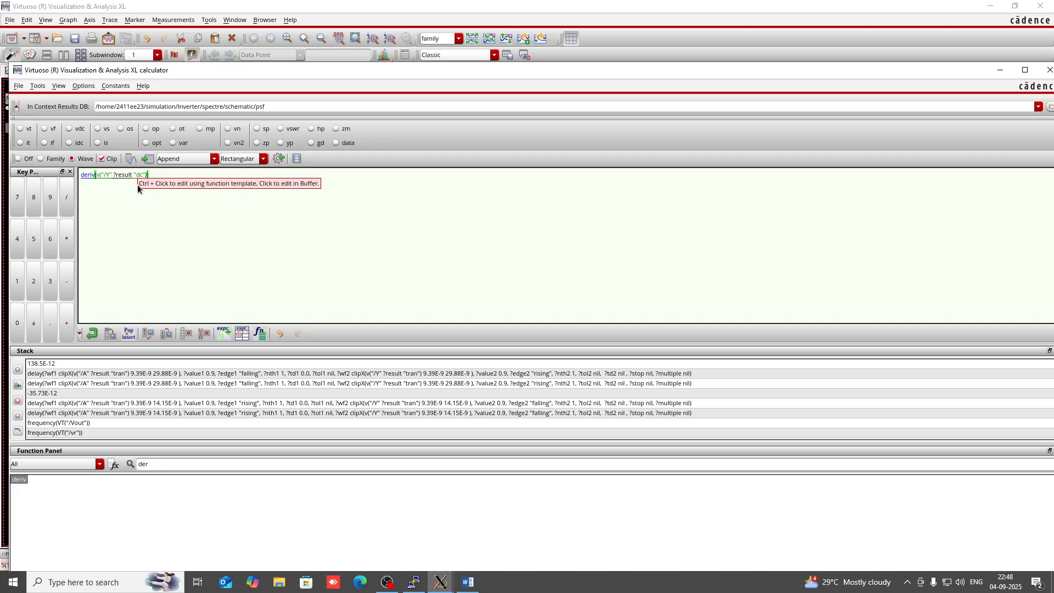
click(1000, 69)
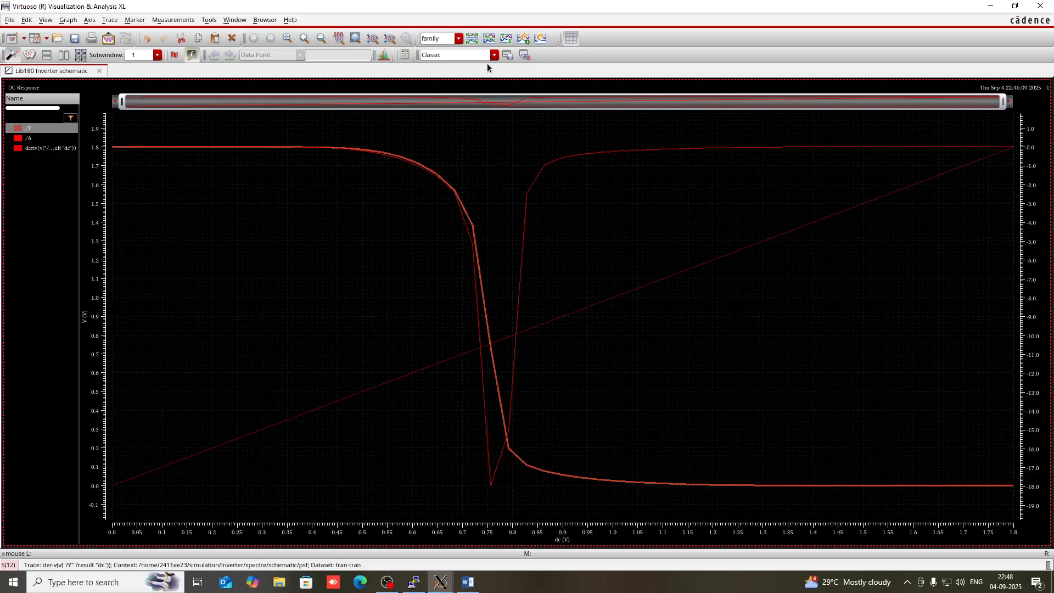
Split the DC response traces into separate strips and delete the input trace /A
click(472, 39)
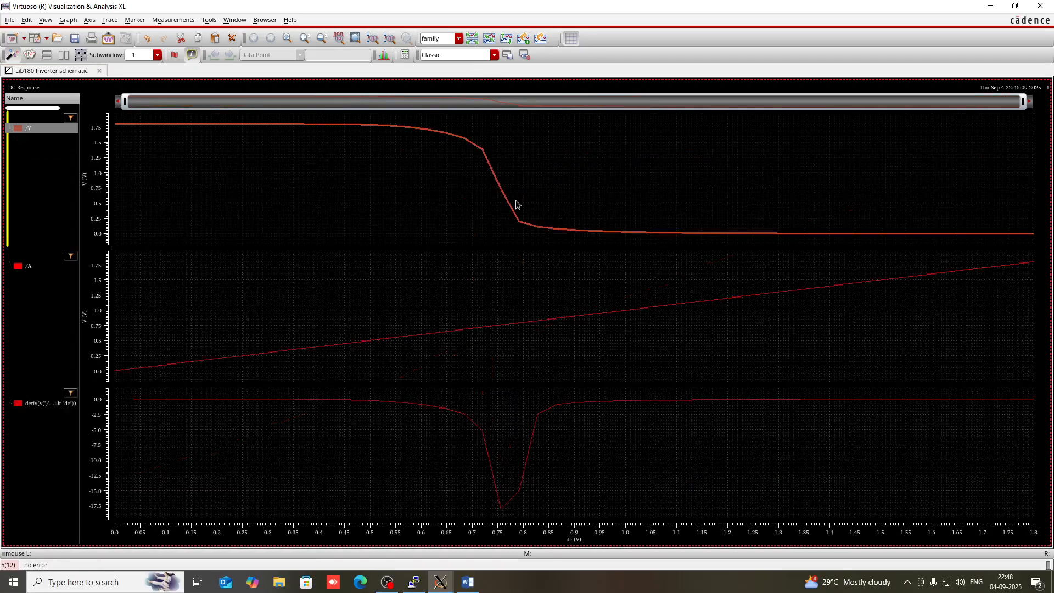
mouse_move(563, 400)
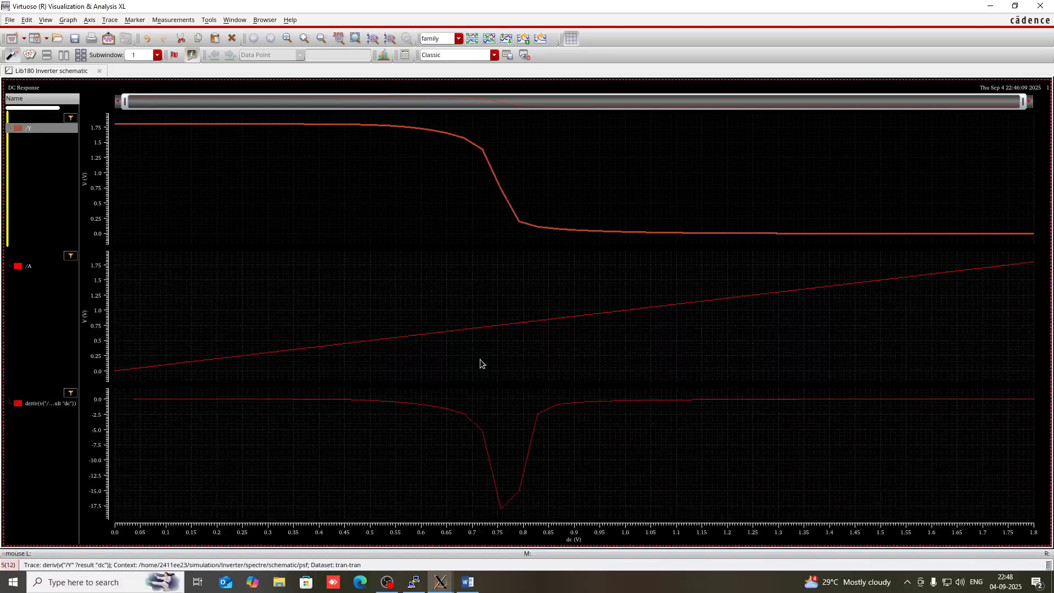
mouse_move(424, 333)
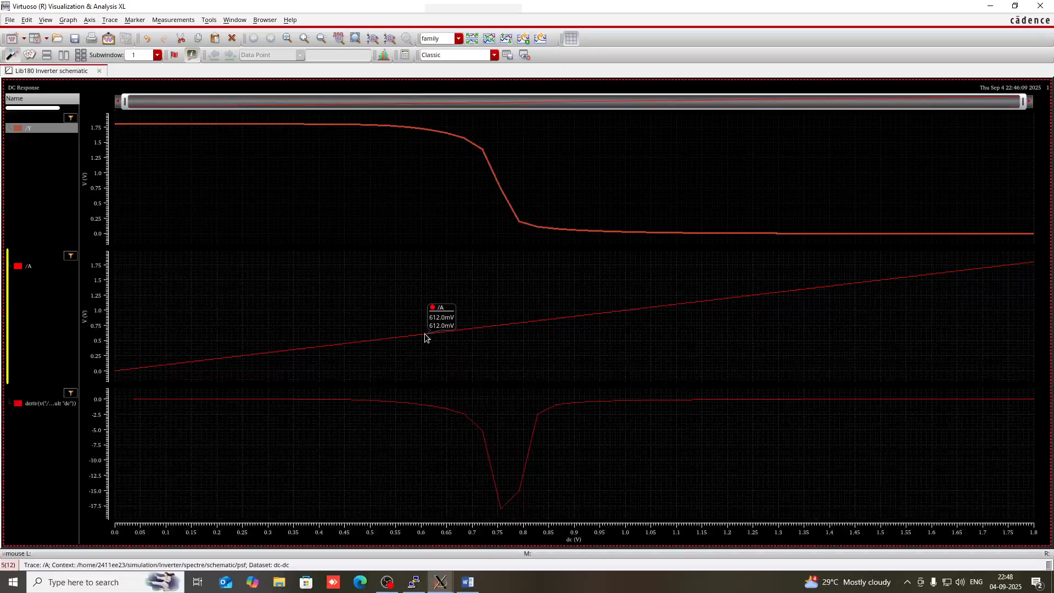
right_click(426, 335)
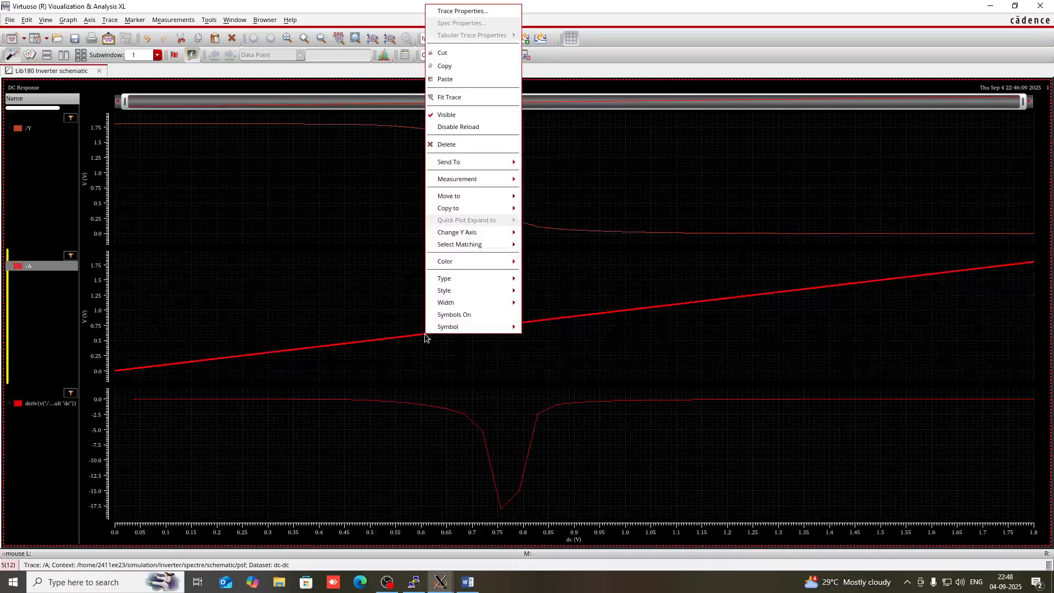
click(443, 147)
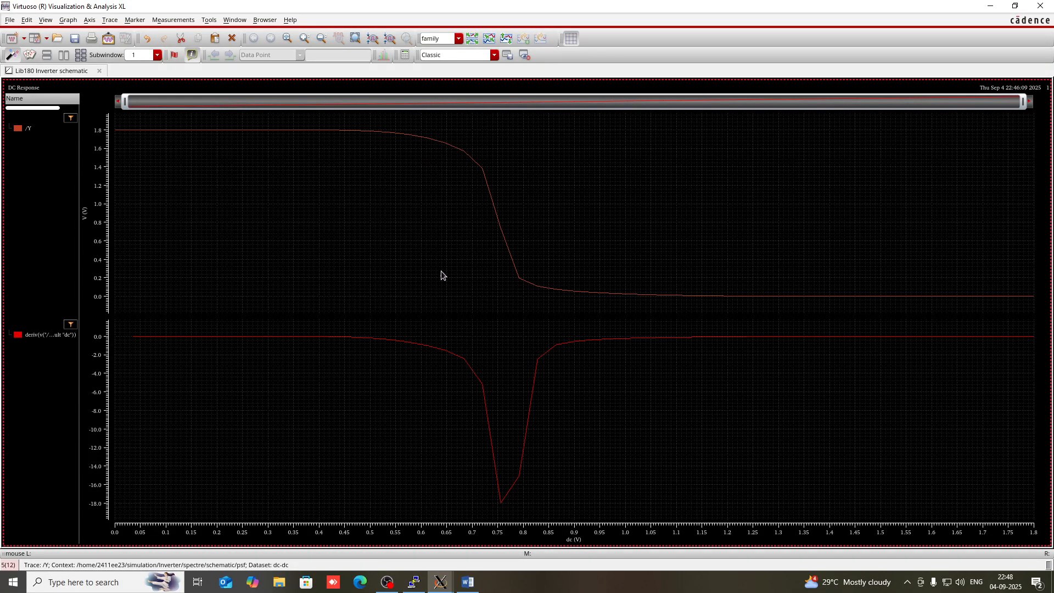
mouse_move(423, 350)
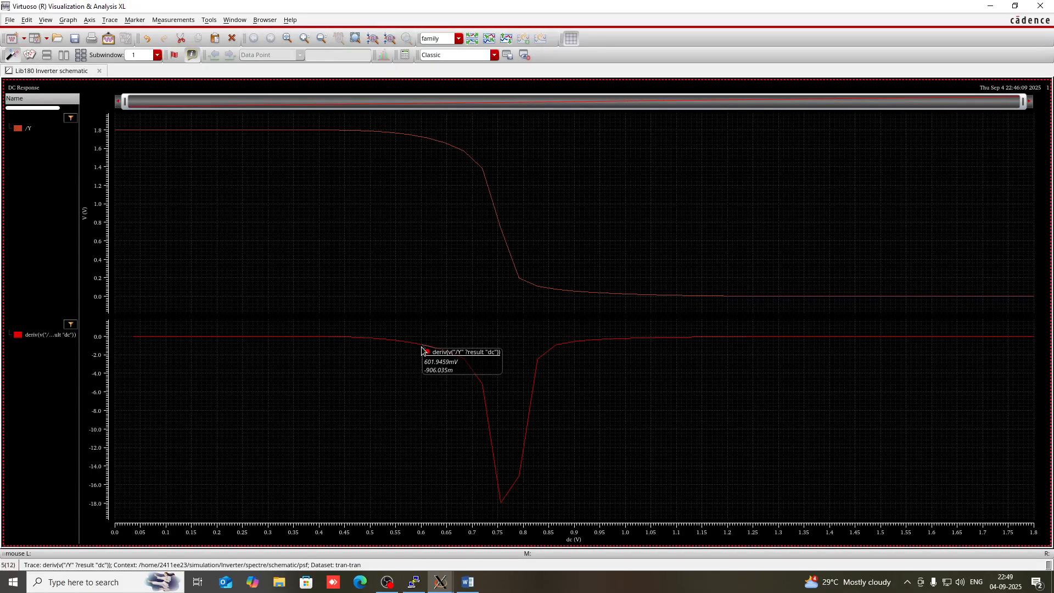
Place a vertical marker at about 602 mV on the DC response, where the derivative trace nears a slope of -1
key(v)
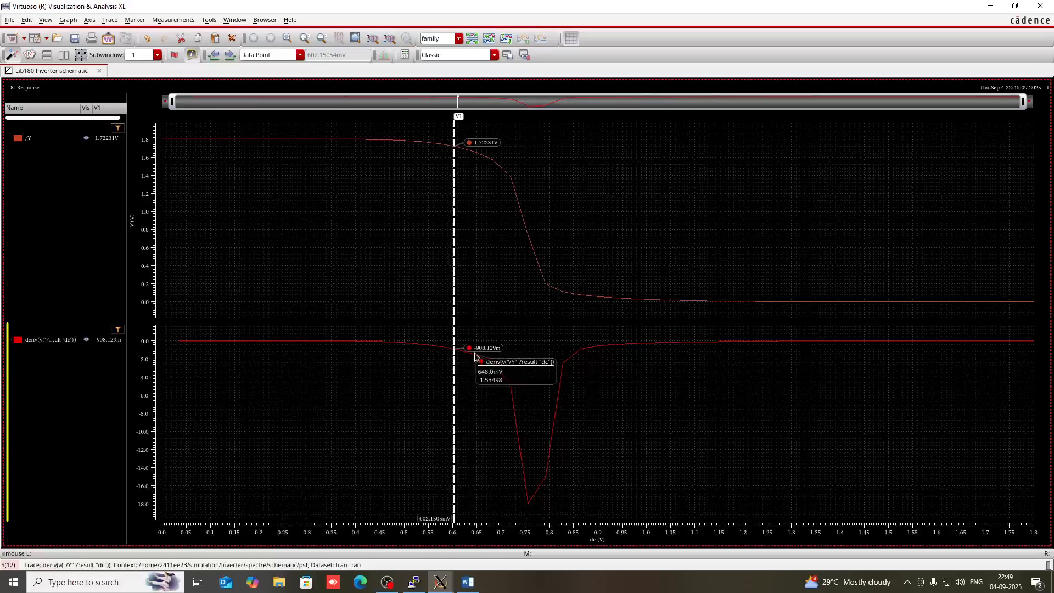
click(454, 341)
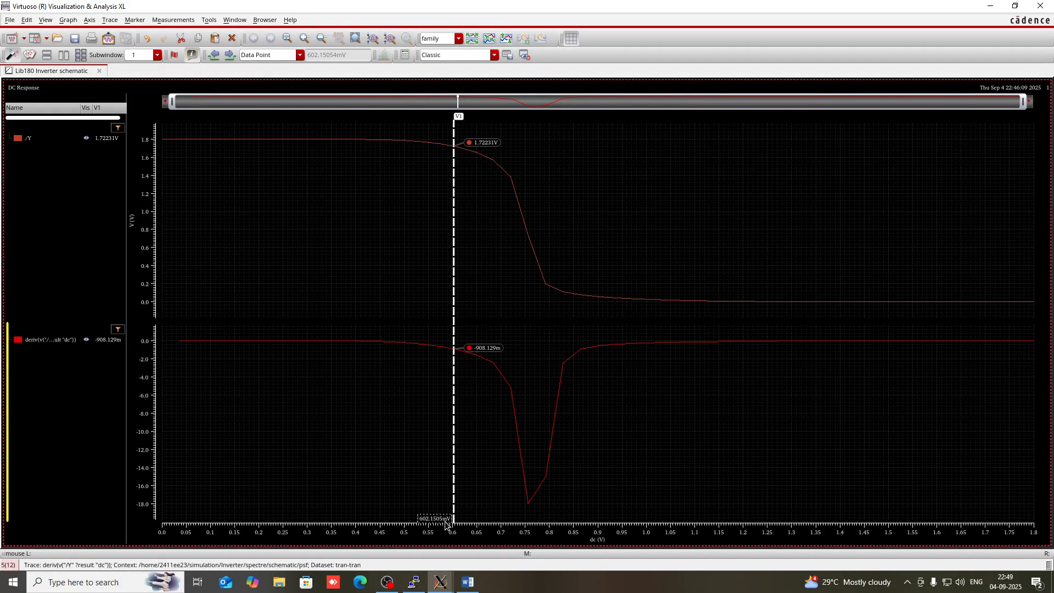
click(503, 476)
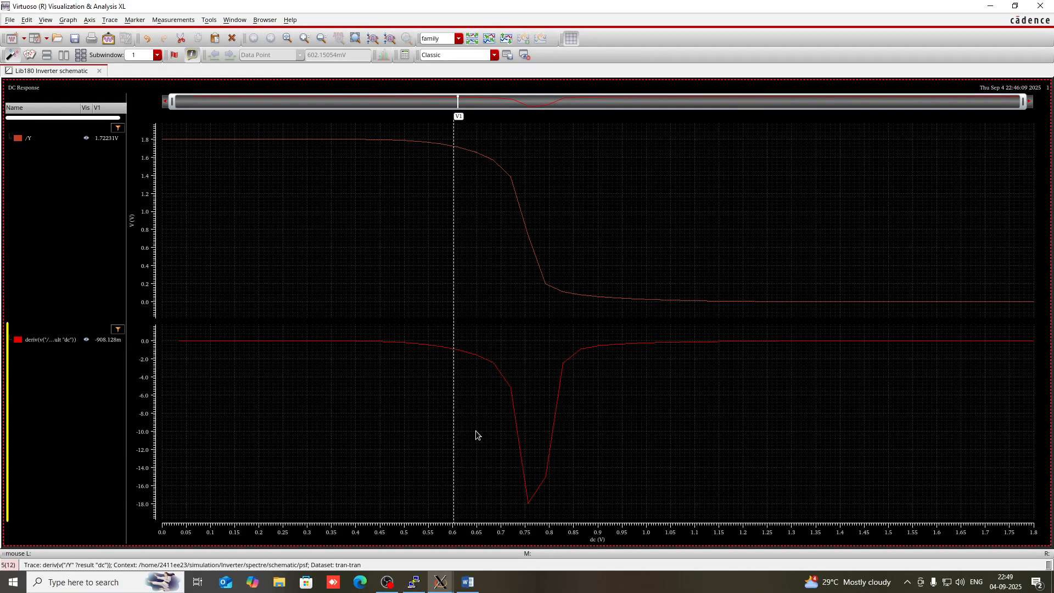
Add a horizontal marker to the derivative strip and set its level to -1
key(h)
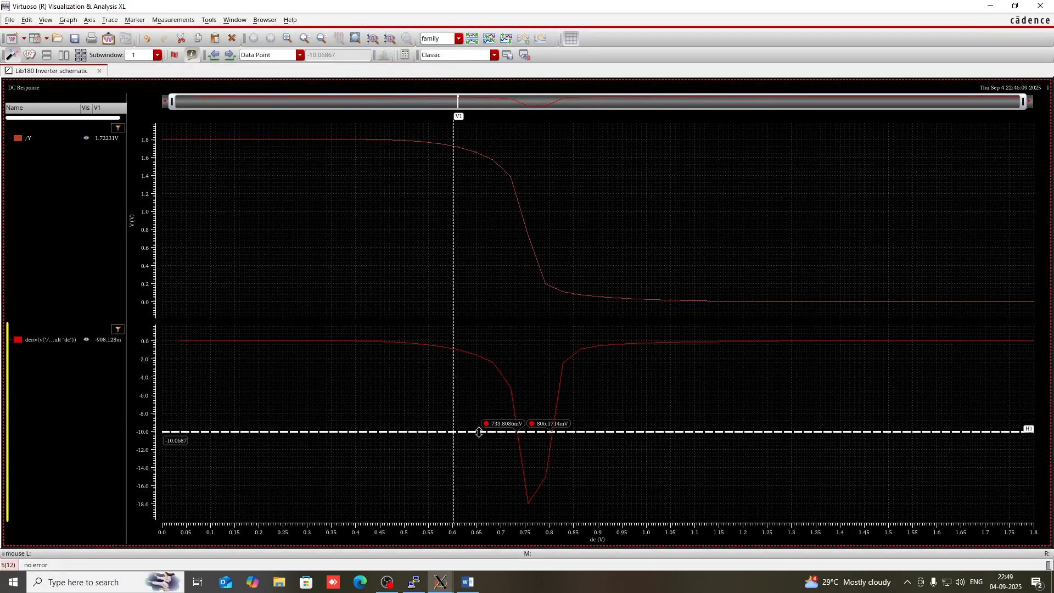
drag(477, 431, 473, 391)
click(170, 400)
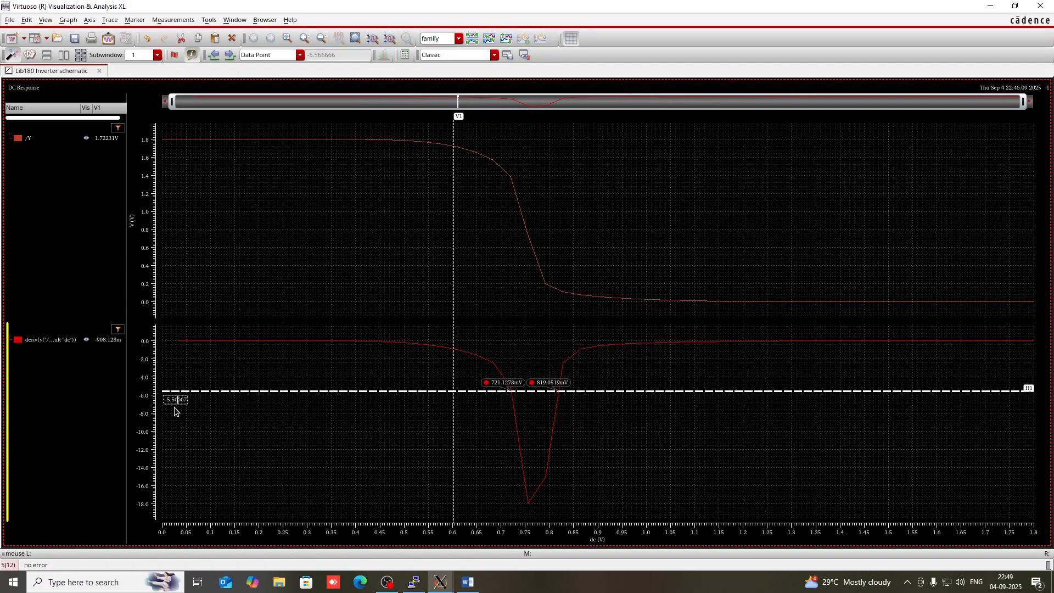
key(BackSpace)
key(BackSpace)
key(BackSpace)
key(BackSpace)
key(BackSpace)
key(BackSpace)
text(1)
key(Return)
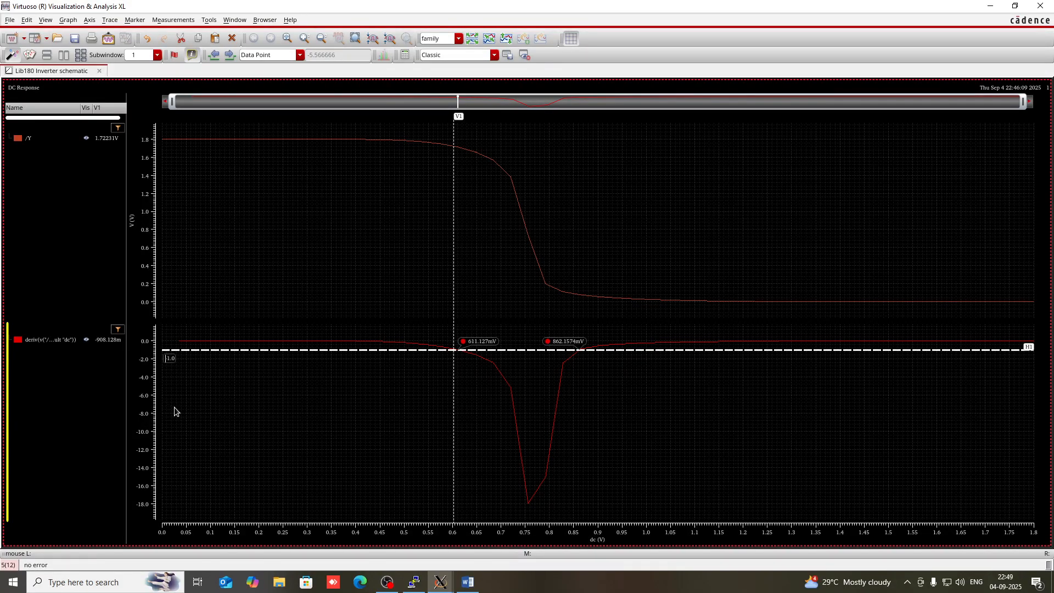
Narrow the displayed dc sweep range of the inverter plots to about 410–970 mV around the output transition
click(588, 410)
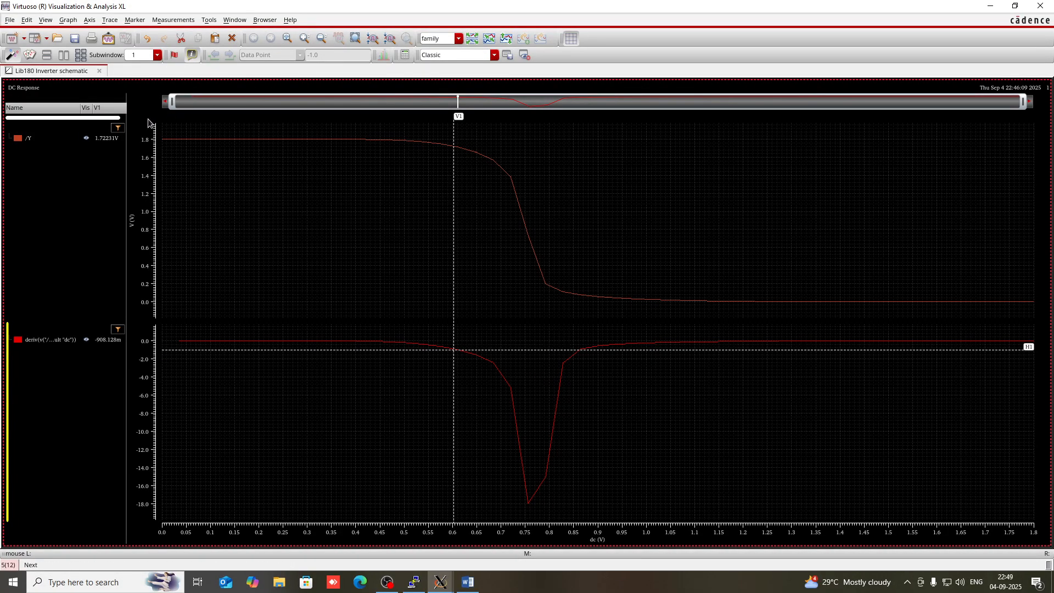
drag(172, 102, 196, 101)
drag(263, 114, 276, 117)
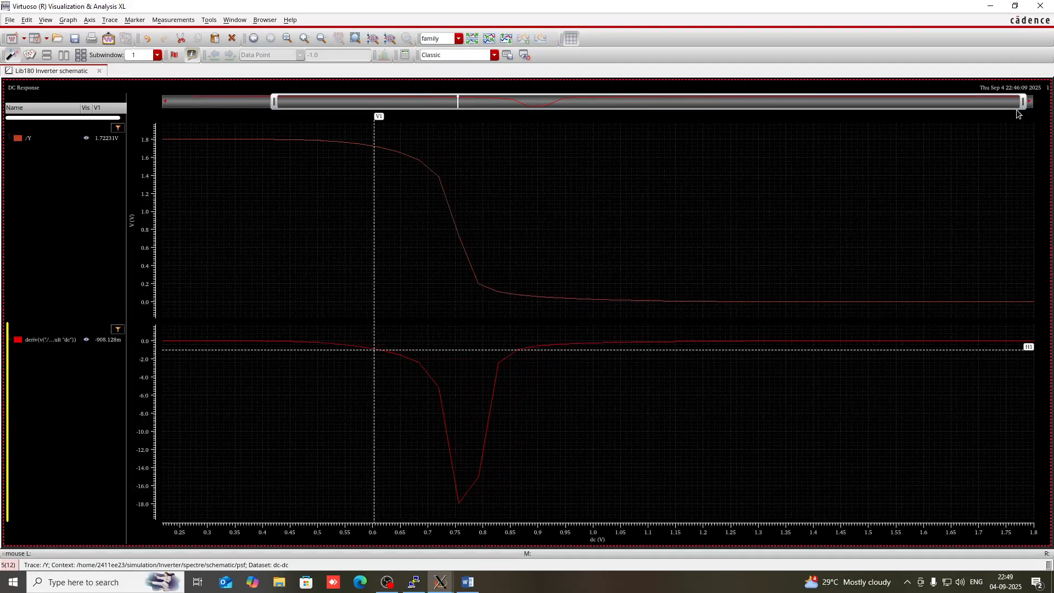
drag(1024, 106, 635, 104)
drag(274, 104, 368, 113)
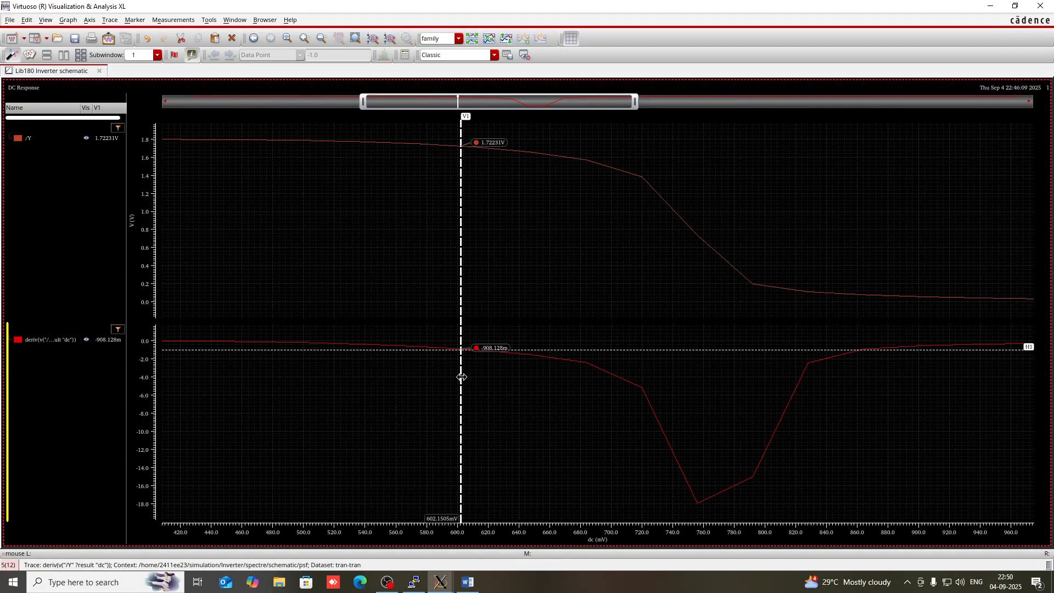
Place vertical marker V1 at about 612.8 mV, where the derivative curve first meets the -1 horizontal marker
drag(462, 377, 512, 377)
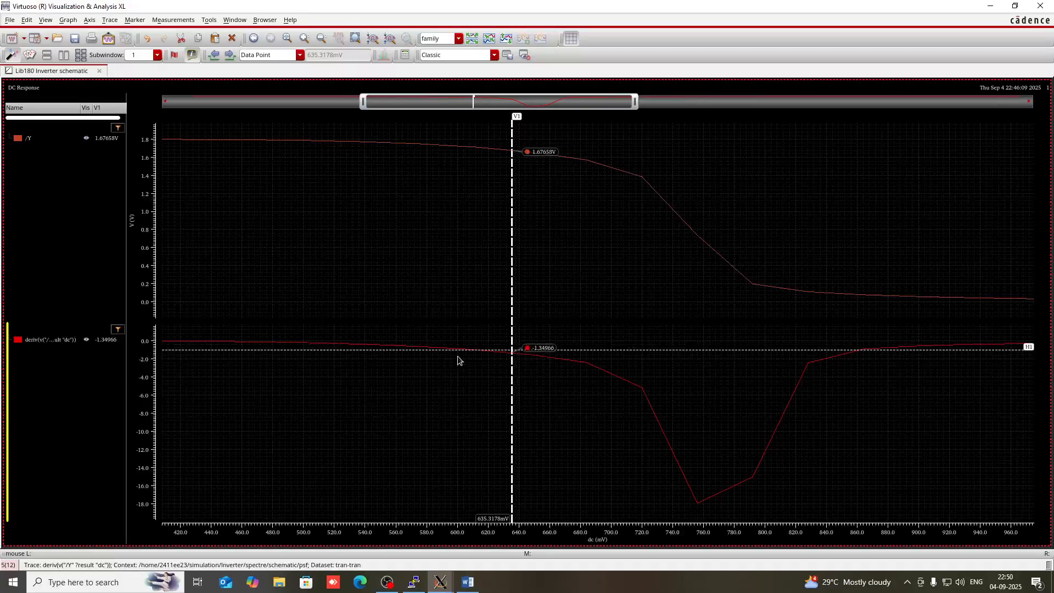
click(400, 350)
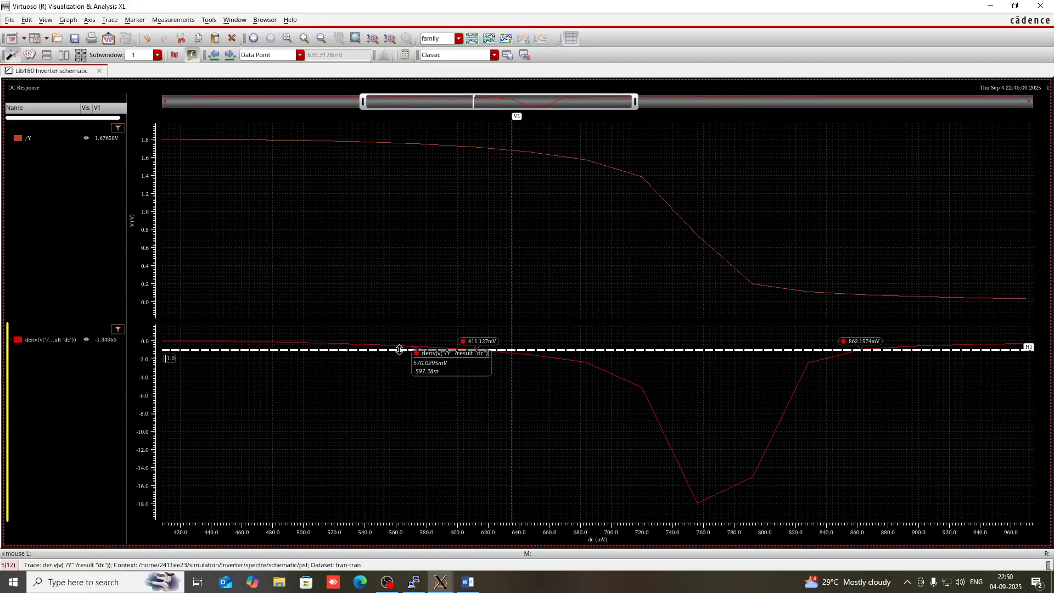
click(515, 380)
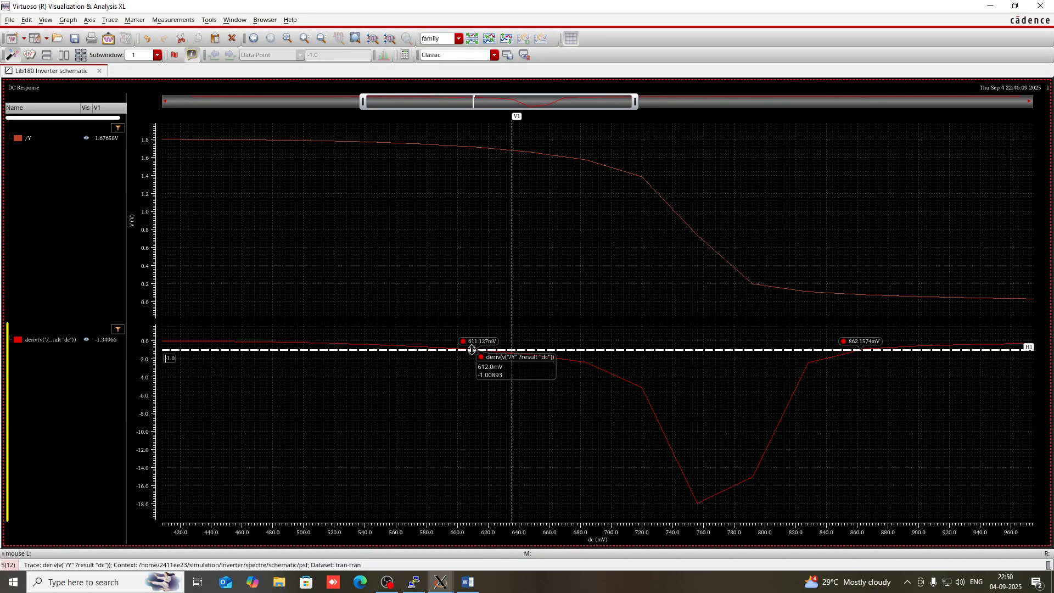
drag(513, 329, 476, 322)
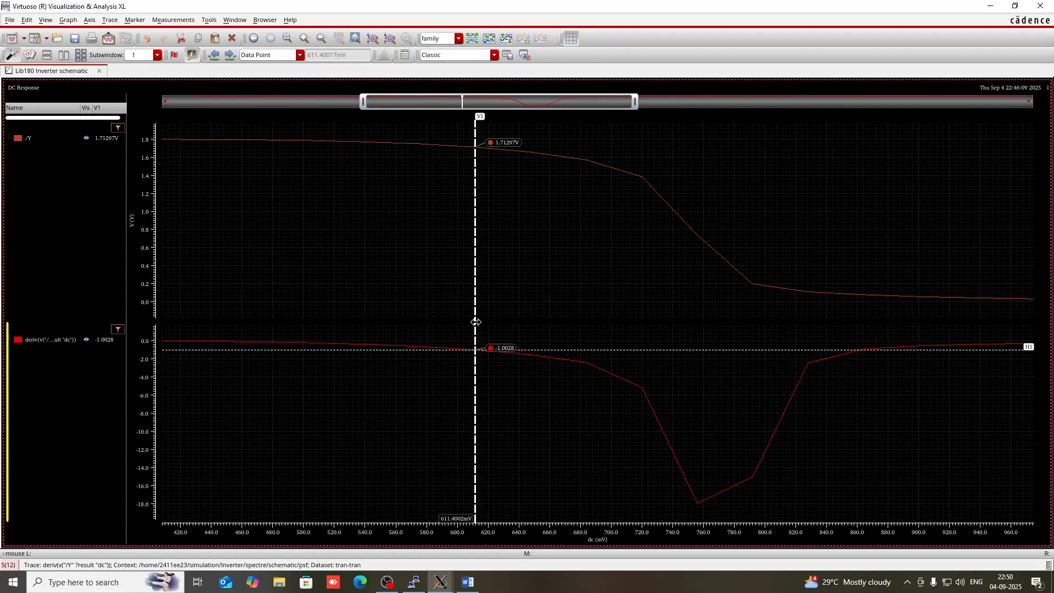
drag(475, 322, 476, 322)
click(511, 367)
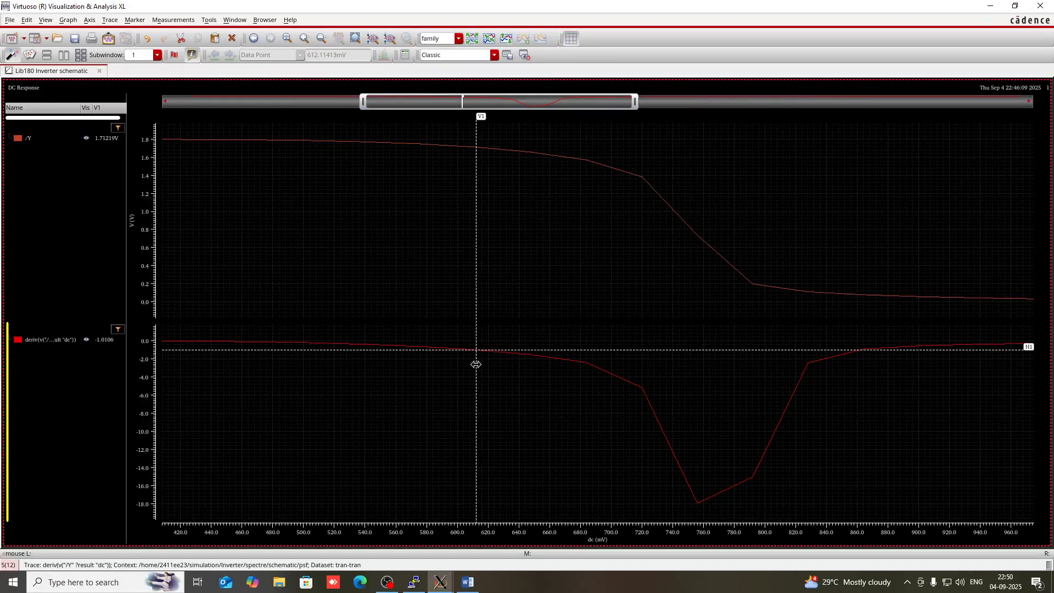
drag(476, 364, 477, 364)
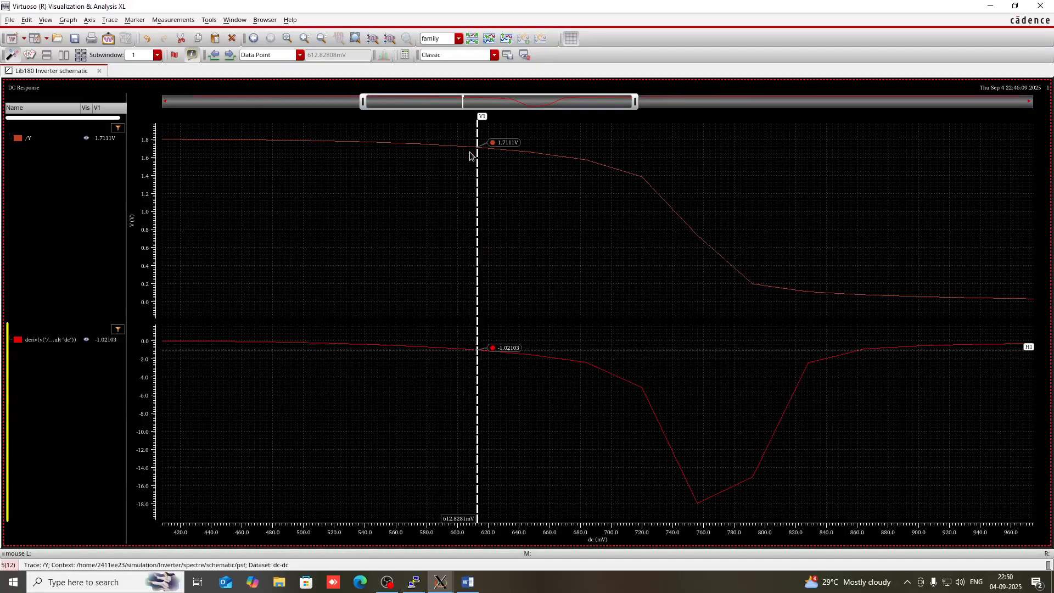
mouse_move(479, 156)
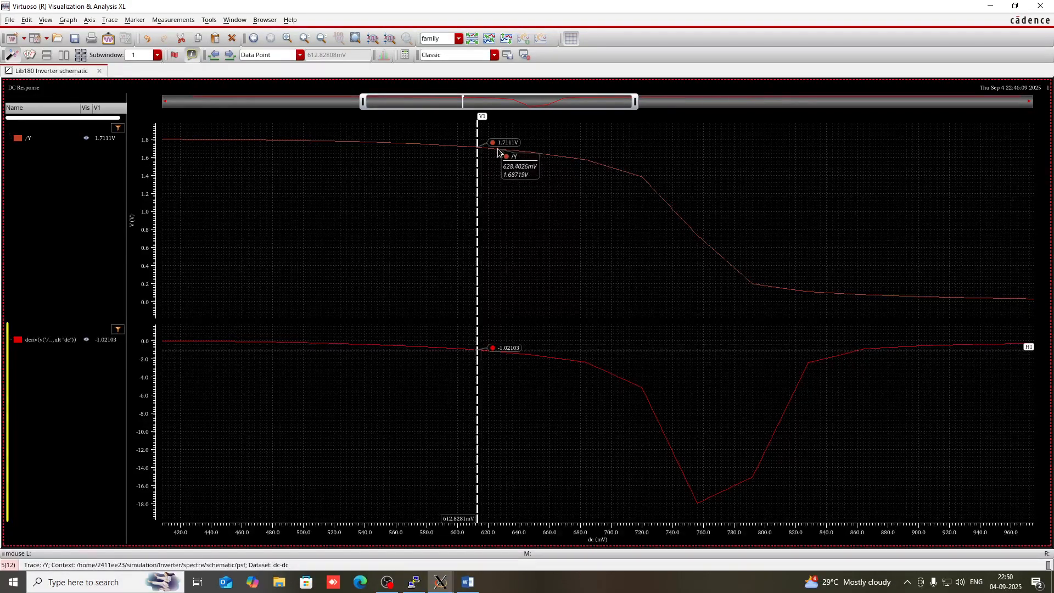
Switch to the CMOS inverter power document in Word and copy the Noise margin heading with its NMH and NML lines
click(469, 583)
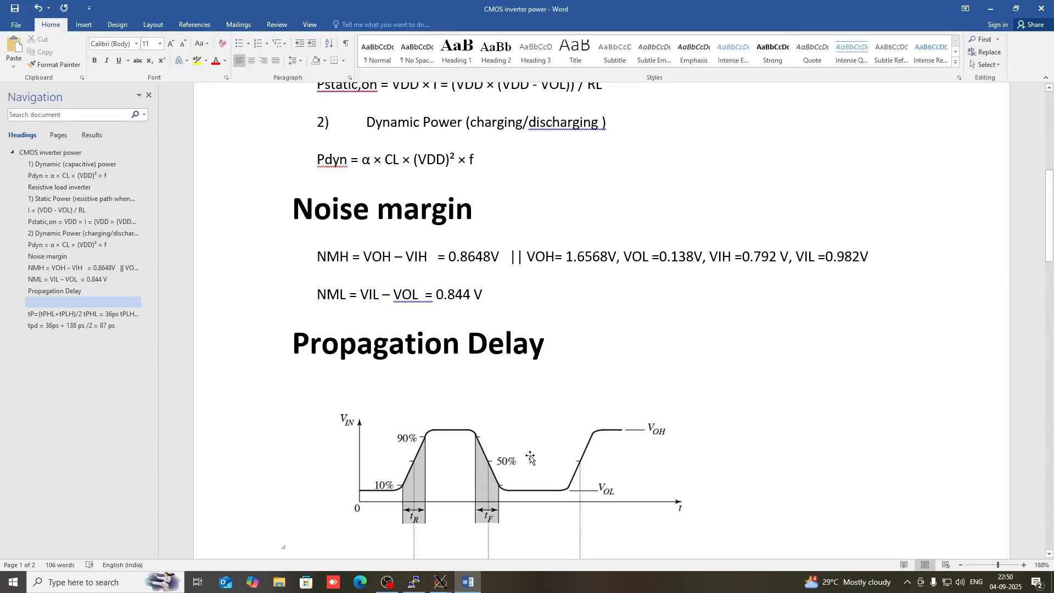
scroll(514, 448, down, 3)
scroll(515, 449, down, 4)
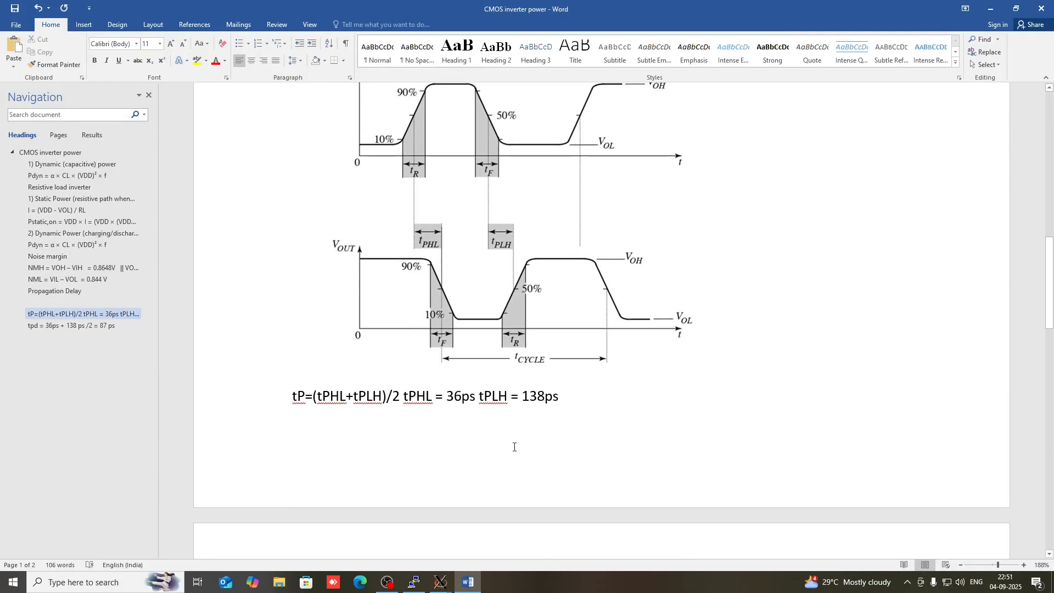
scroll(514, 447, up, 10)
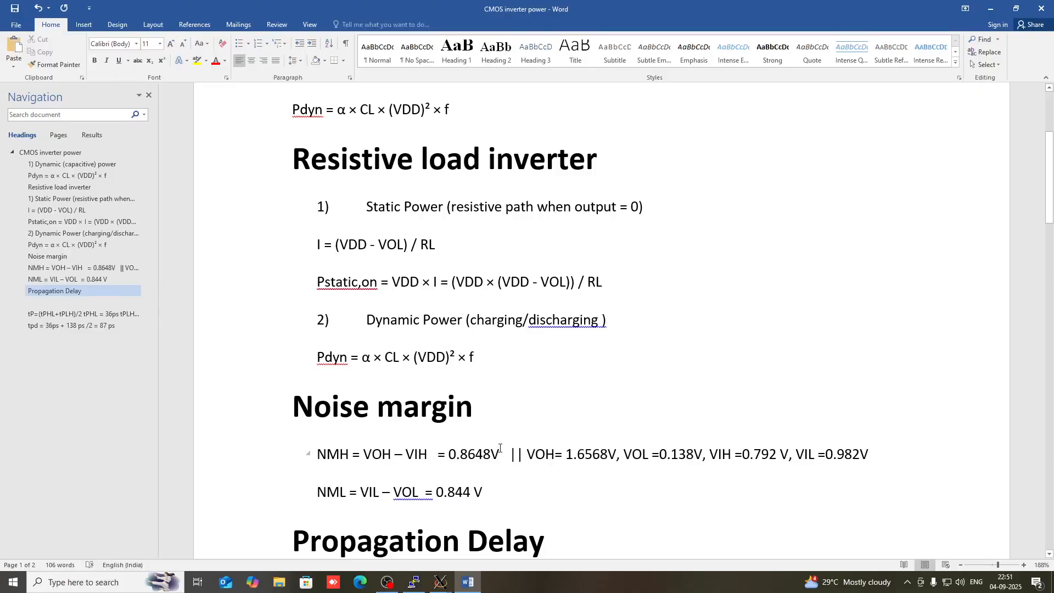
drag(448, 461, 868, 463)
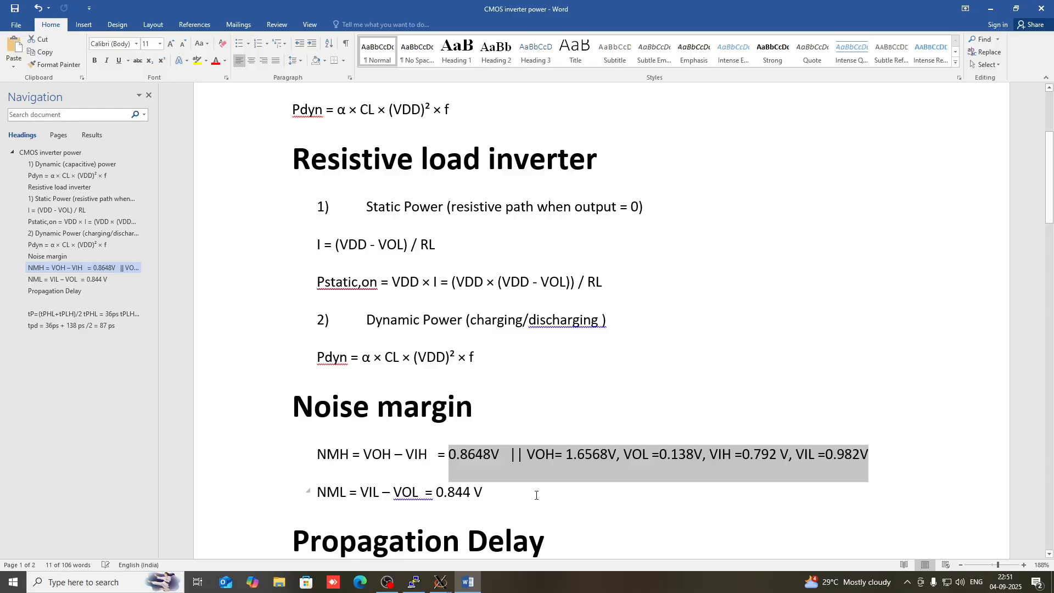
drag(318, 449, 515, 523)
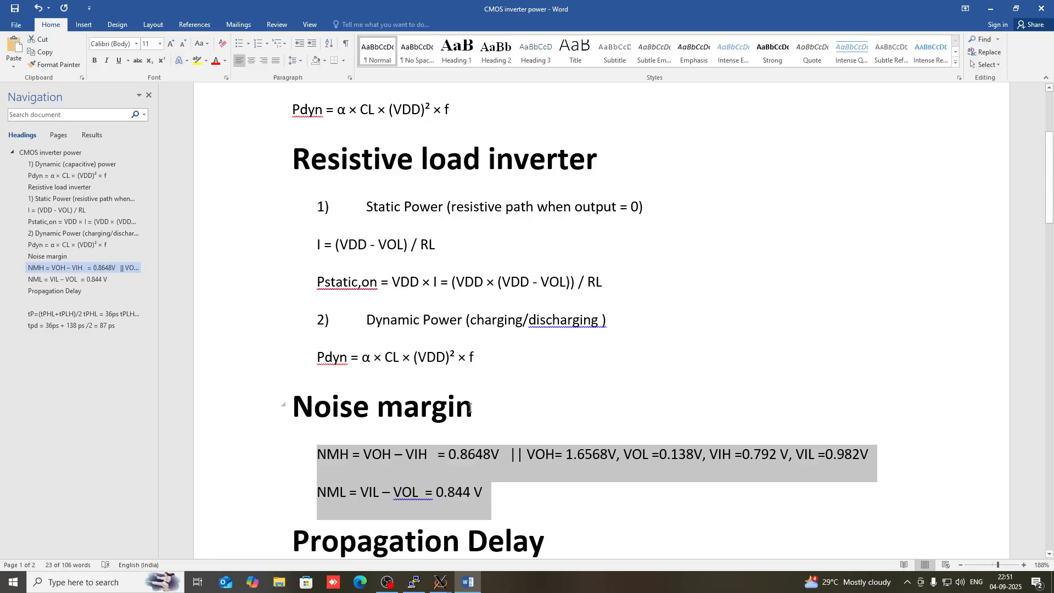
drag(418, 482, 486, 497)
key(ctrl+c)
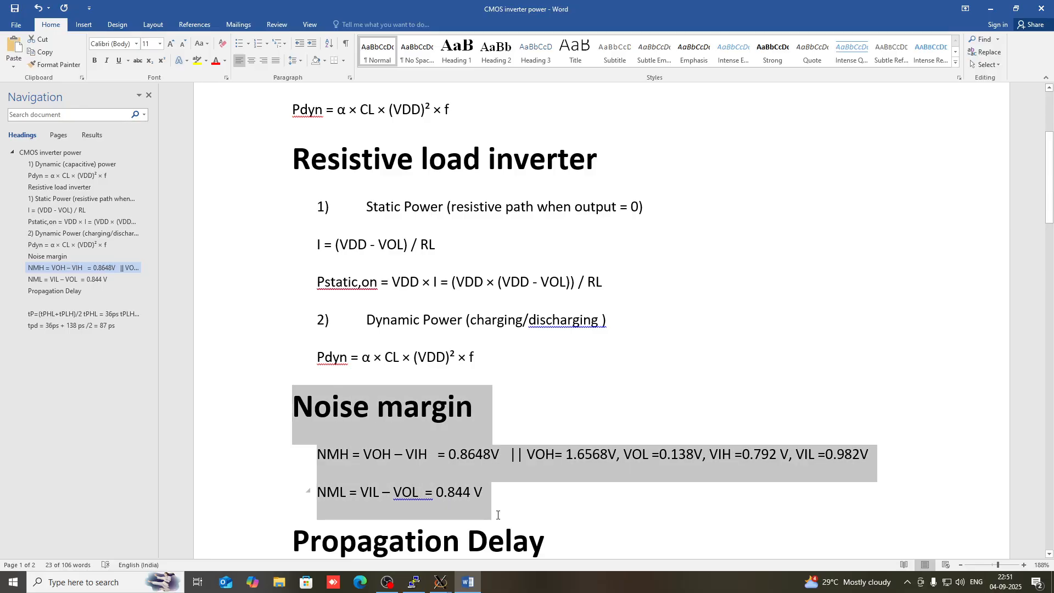
Paste the copied Noise margin section at the end of the document, below the Technology Independence point
scroll(525, 498, down, 3)
scroll(526, 498, down, 20)
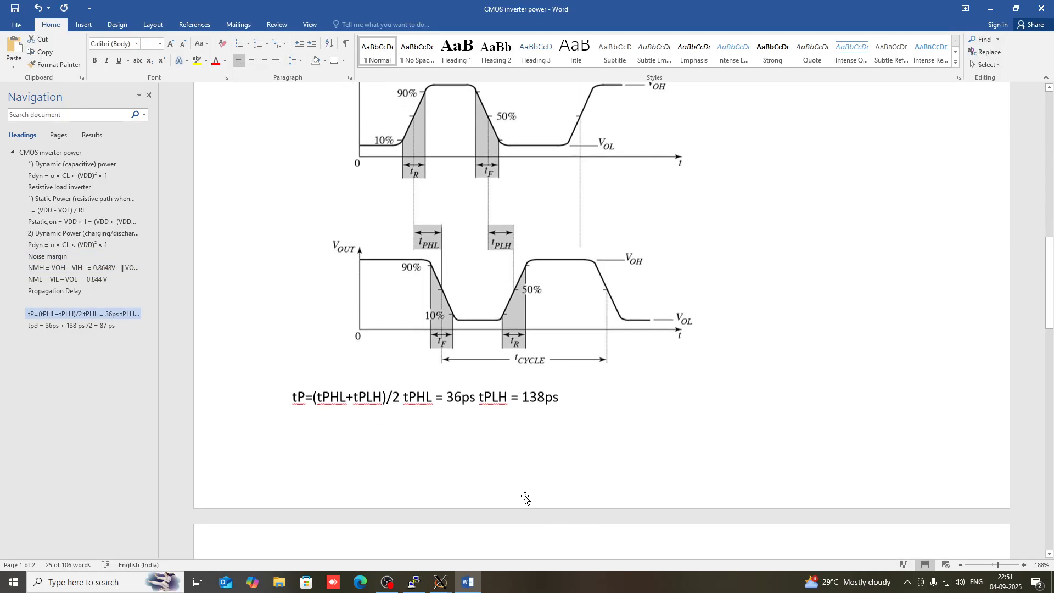
click(708, 326)
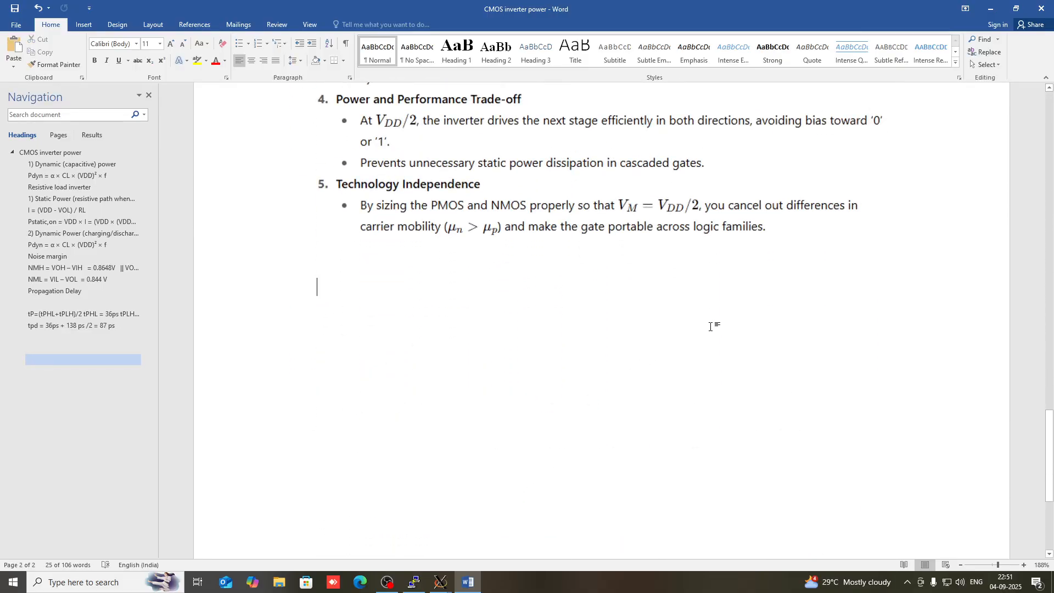
key(ctrl+v)
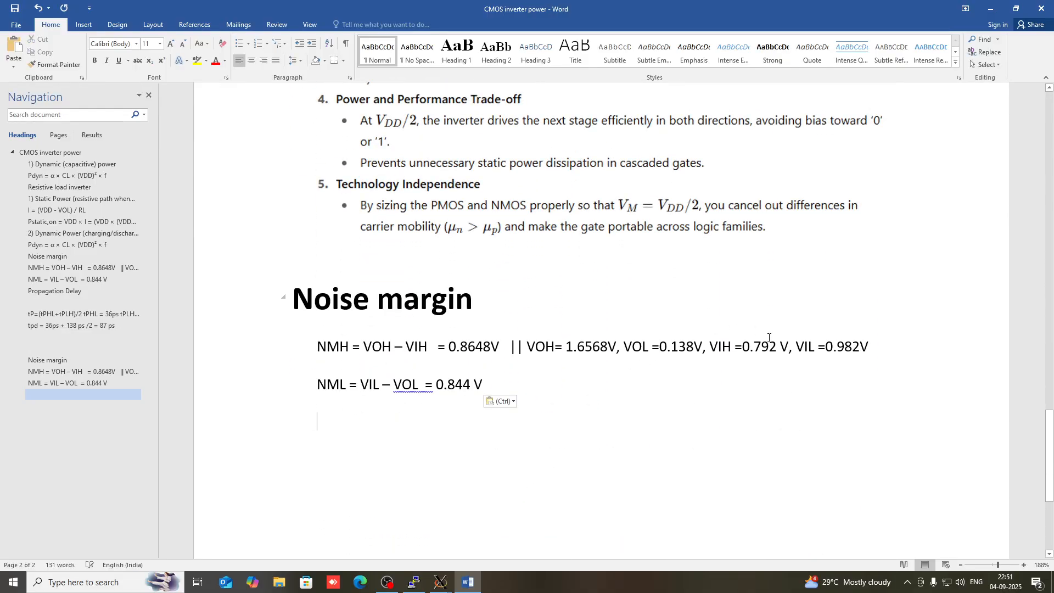
Clear the old values after the equals signs in the pasted NMH and NML formulas, keeping them on separate lines
drag(447, 350, 878, 362)
key(BackSpace)
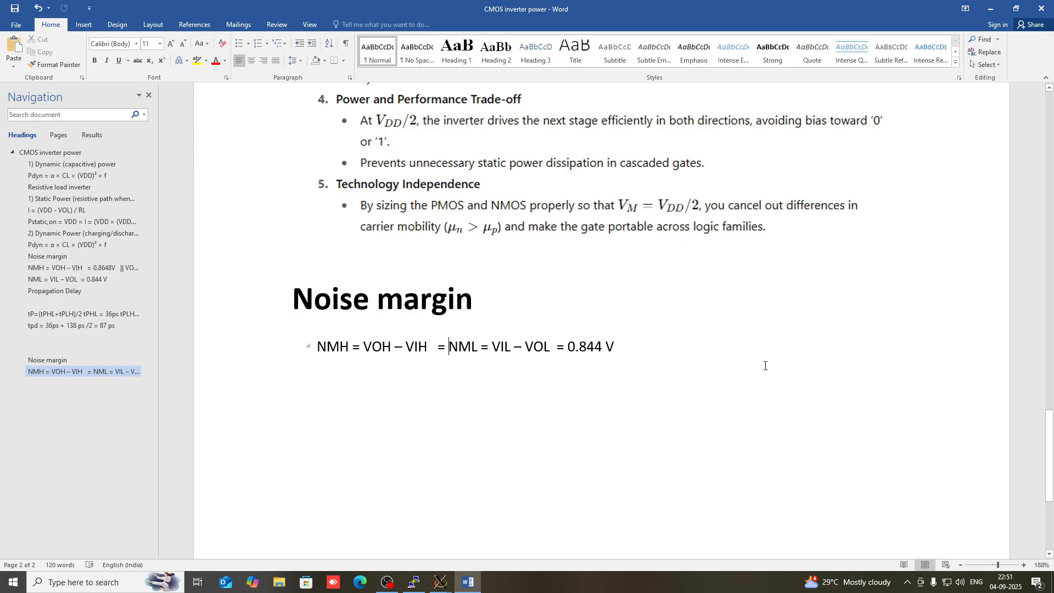
key(Return)
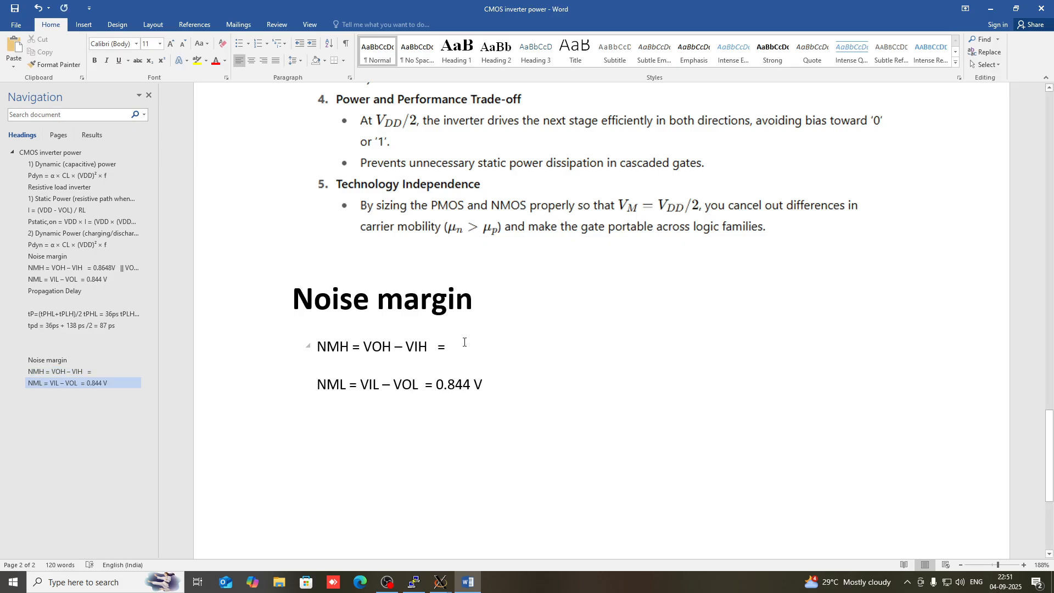
key(BackSpace)
key(BackSpace)
key(BackSpace)
key(BackSpace)
key(BackSpace)
key(BackSpace)
key(BackSpace)
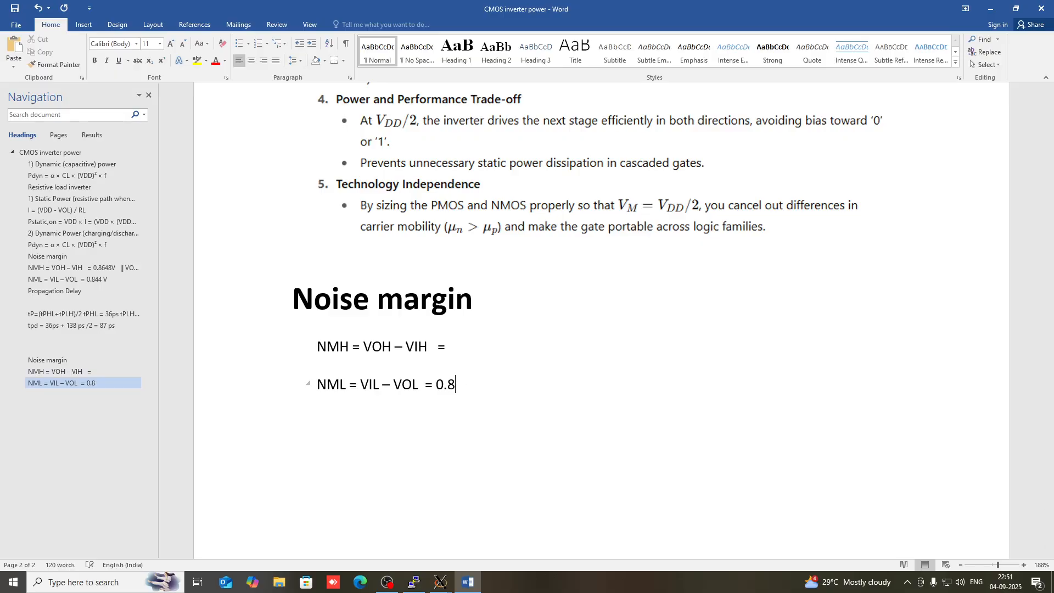
Check the output voltage at marker V1 in the Virtuoso waveform window, and enter "1.711-" after the pasted NMH formula in Word
mouse_move(440, 582)
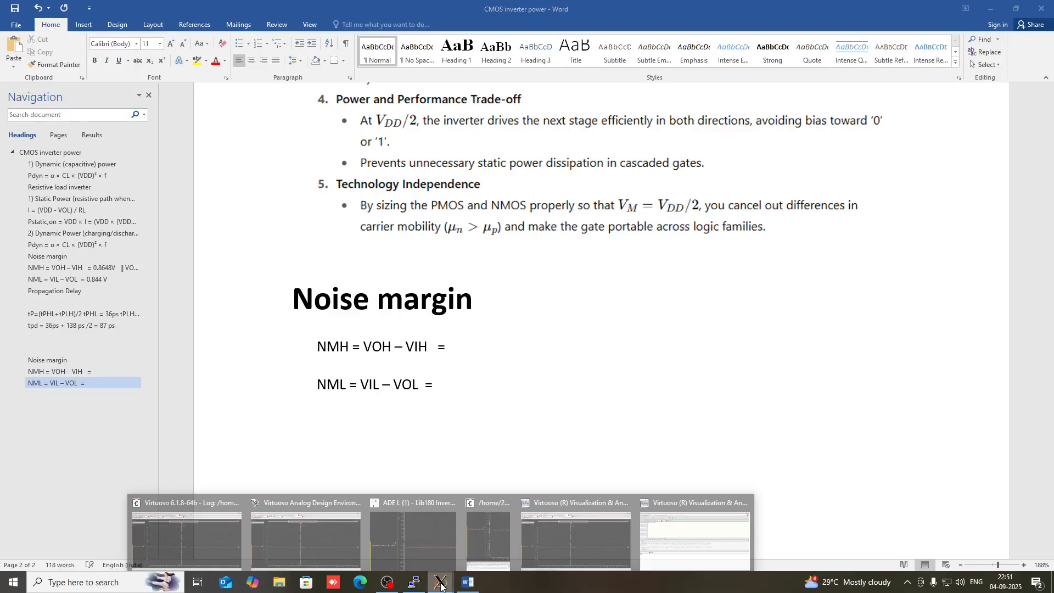
click(556, 537)
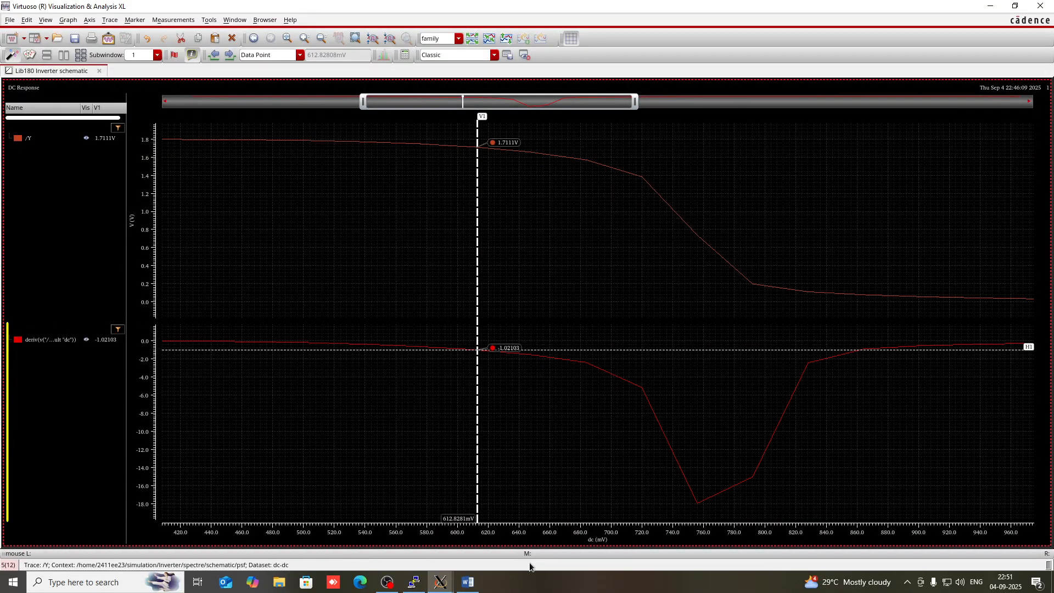
click(468, 582)
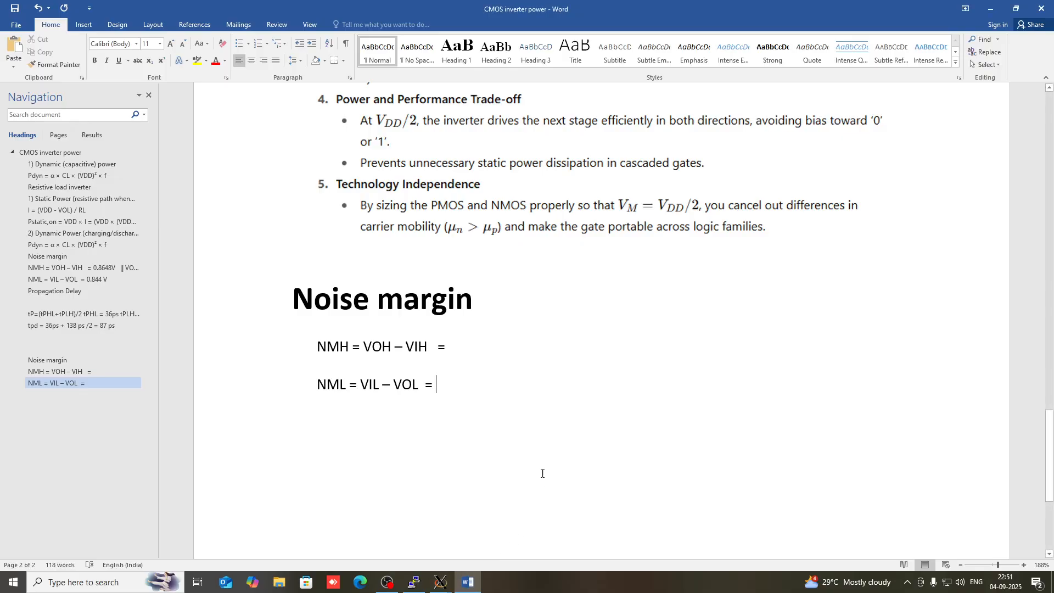
click(461, 346)
text(1)
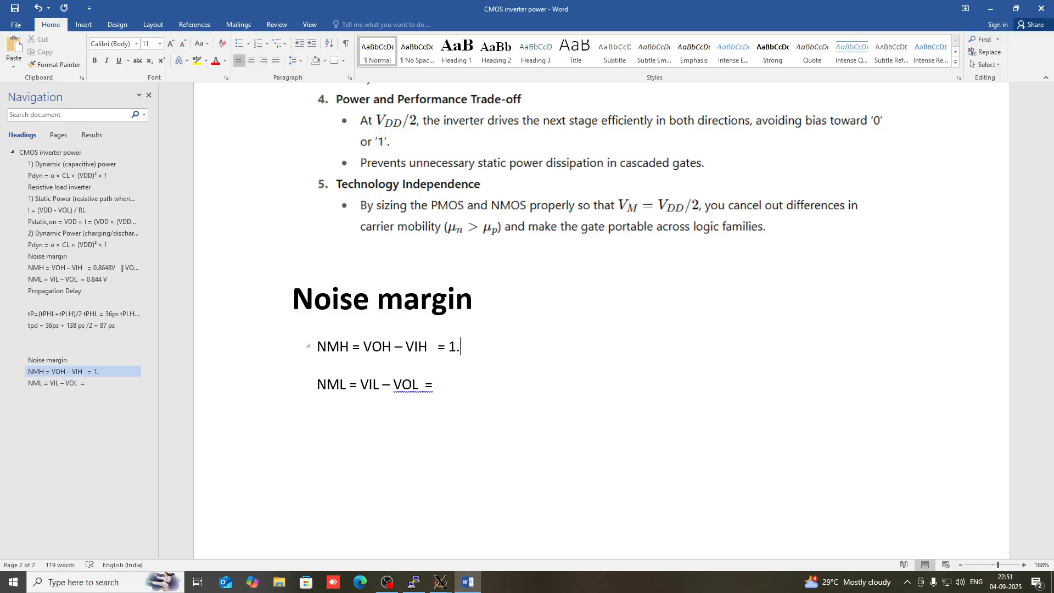
text(.711-)
Check the input voltage at marker V1 in the Virtuoso waveform window, and enter "612mv-" after the pasted NML formula in Word
mouse_move(441, 582)
click(601, 545)
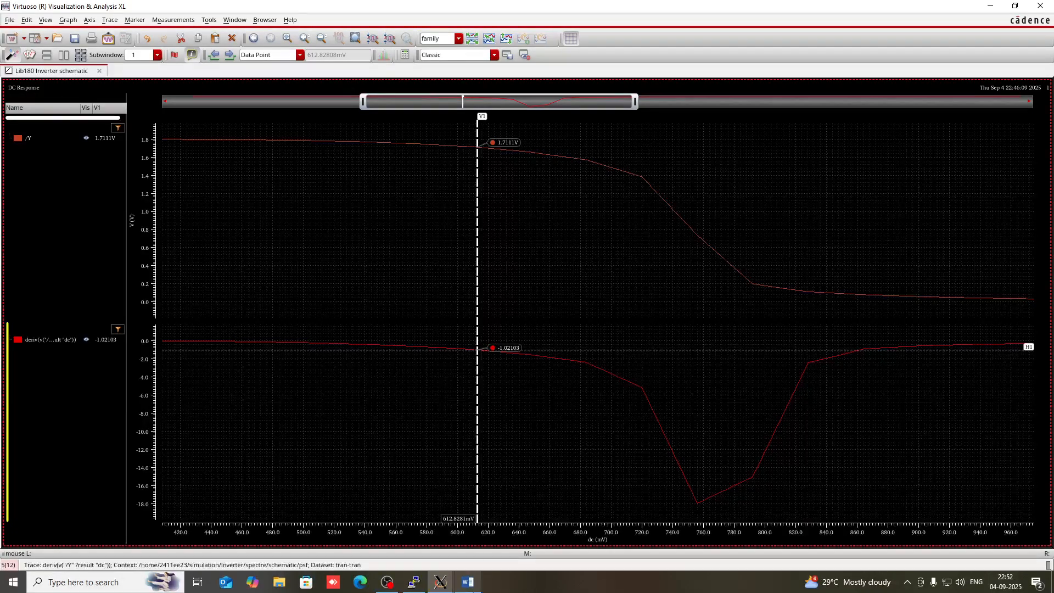
click(467, 581)
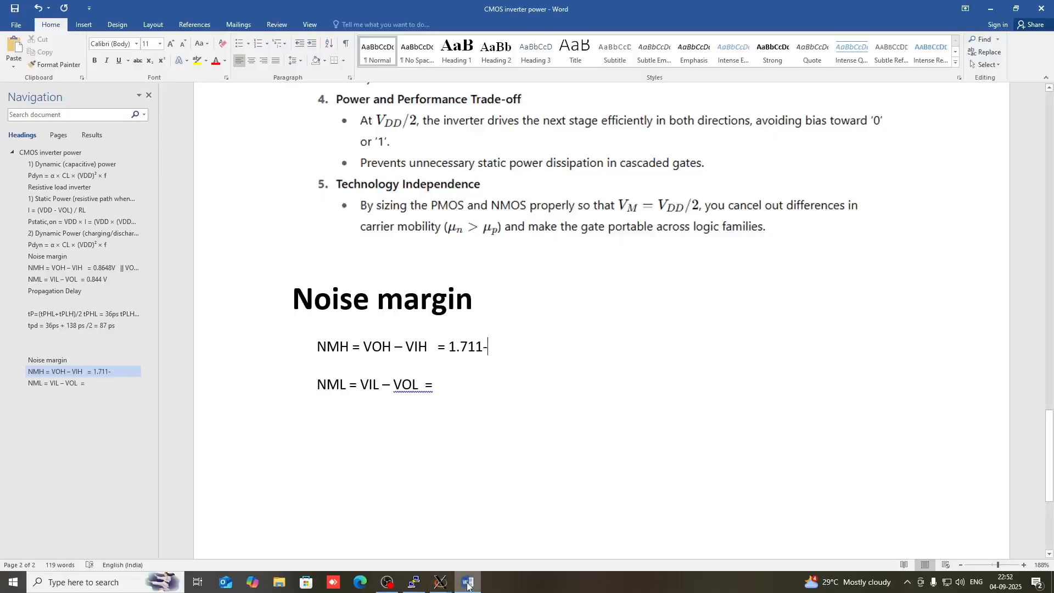
click(463, 394)
text(612mv-)
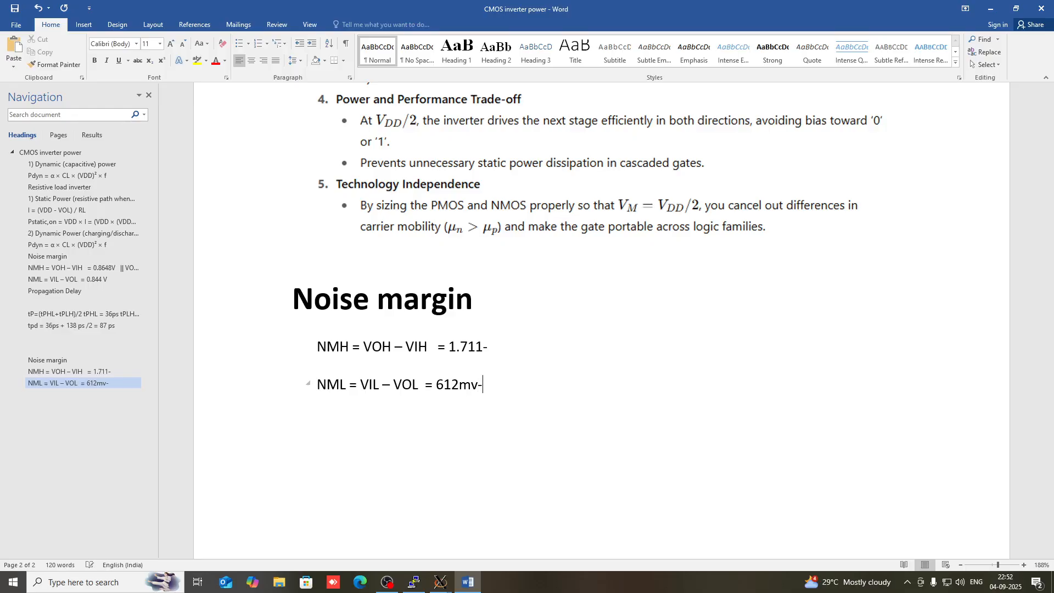
Return to Virtuoso, minimize its windows and the terminal to reveal the desktop, and open Google Chrome
mouse_move(440, 582)
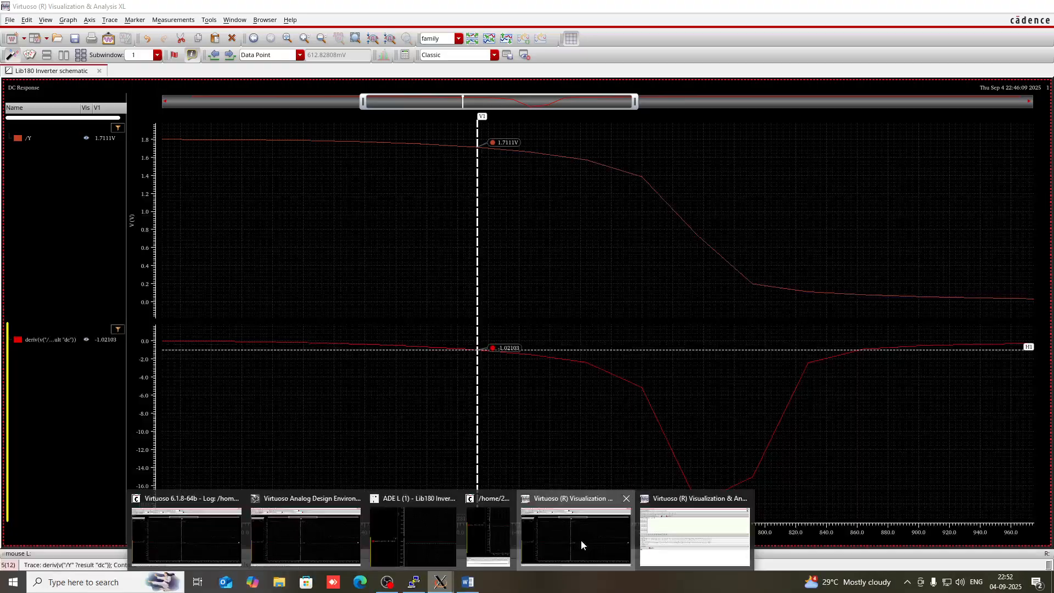
click(581, 540)
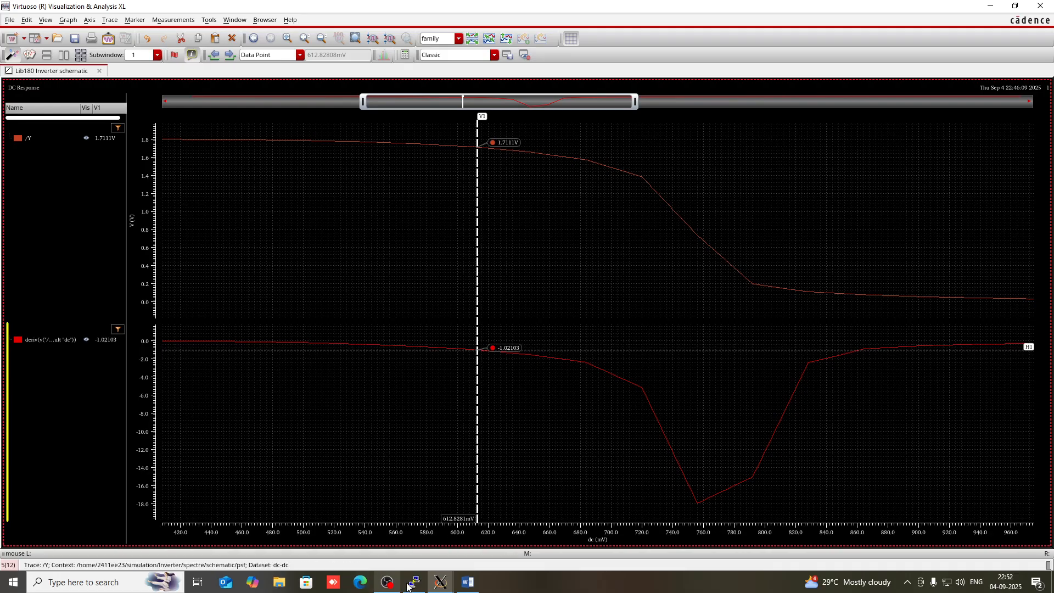
click(994, 6)
click(962, 7)
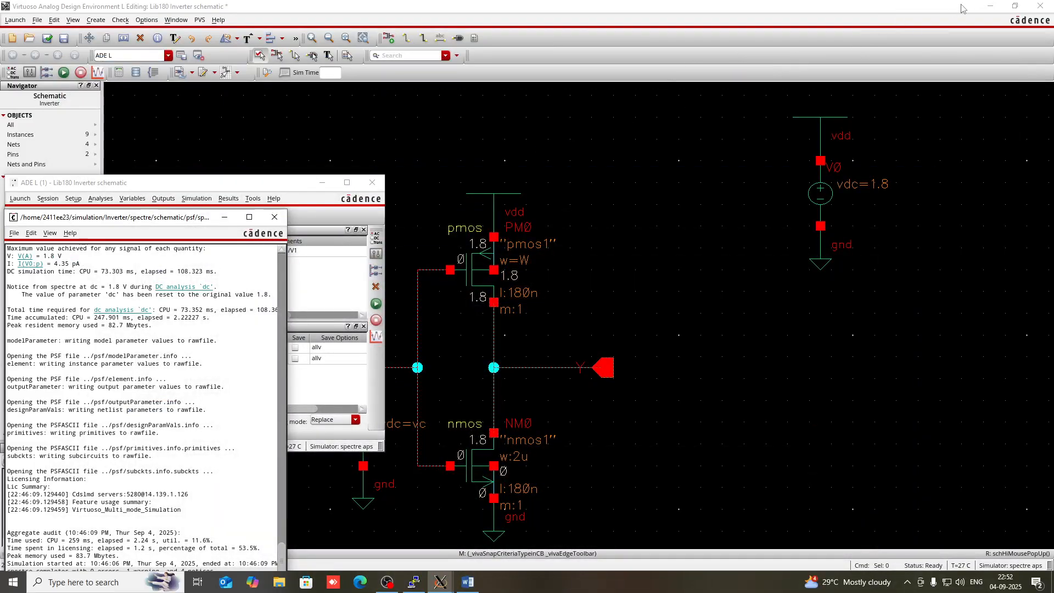
click(990, 5)
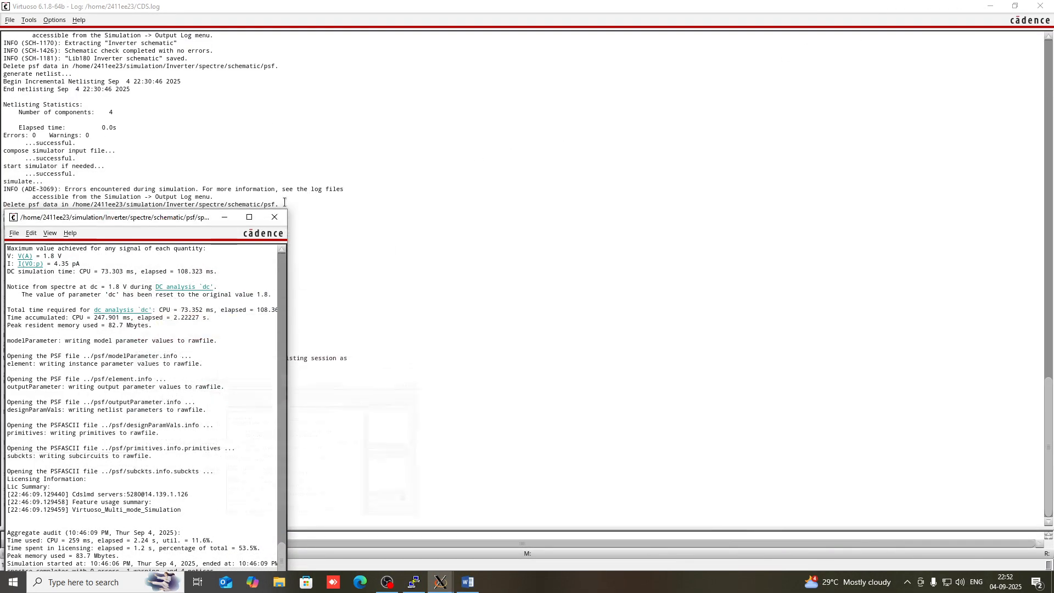
click(224, 217)
click(990, 6)
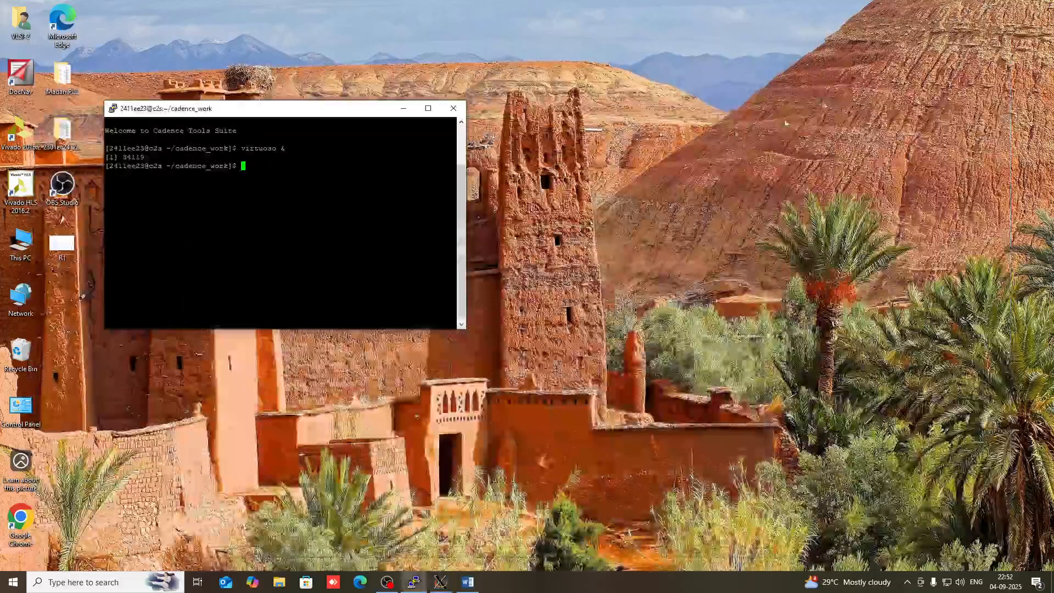
click(404, 108)
double_click(22, 513)
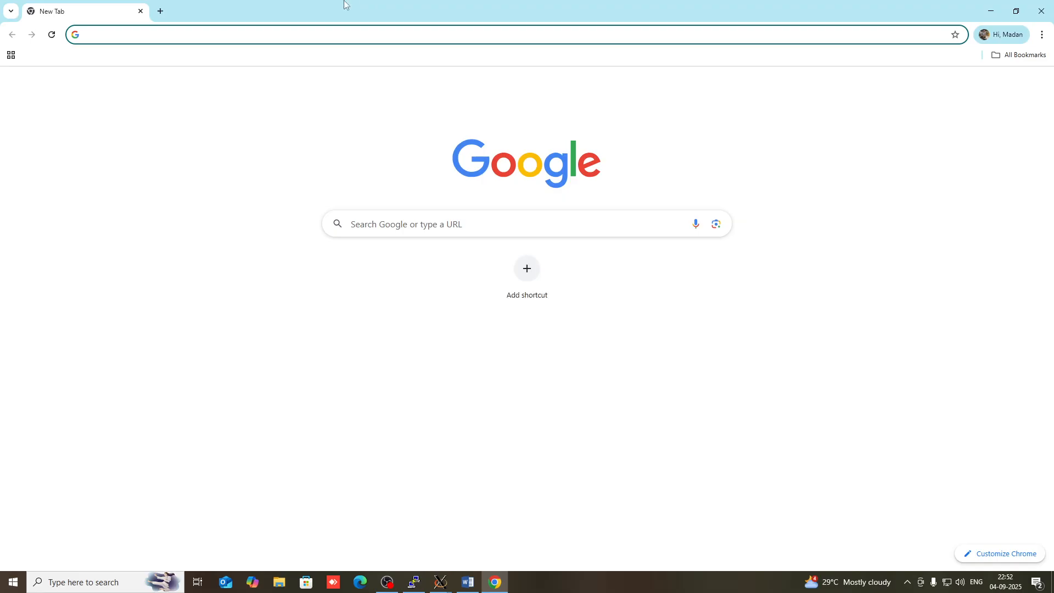
Search Google Images for "vtc curve of inverter with noise margin" and open the VLSI System Design noise margin diagram
click(340, 38)
text(vt)
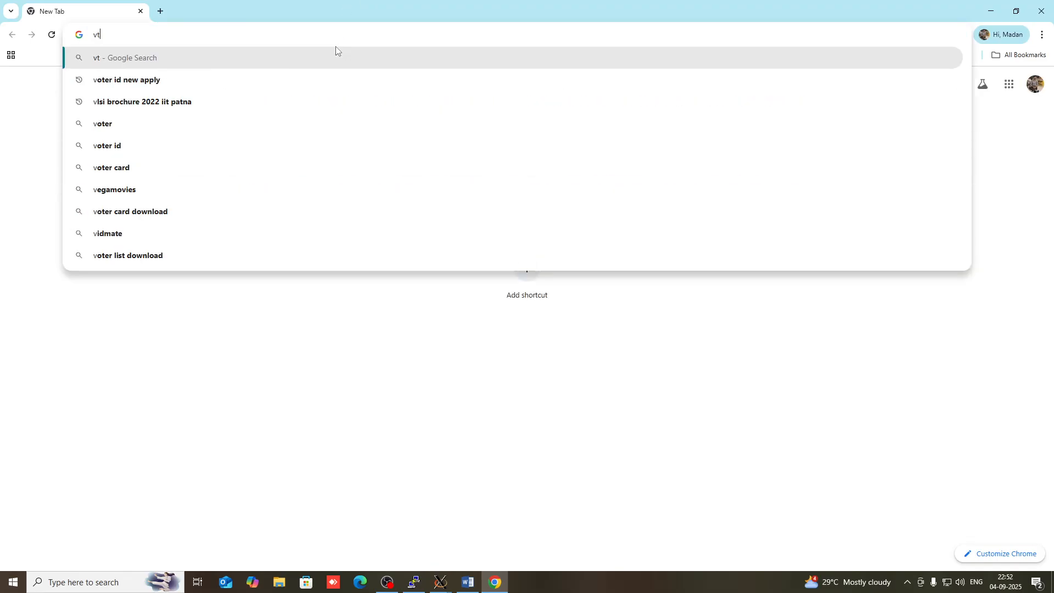
text(c cur)
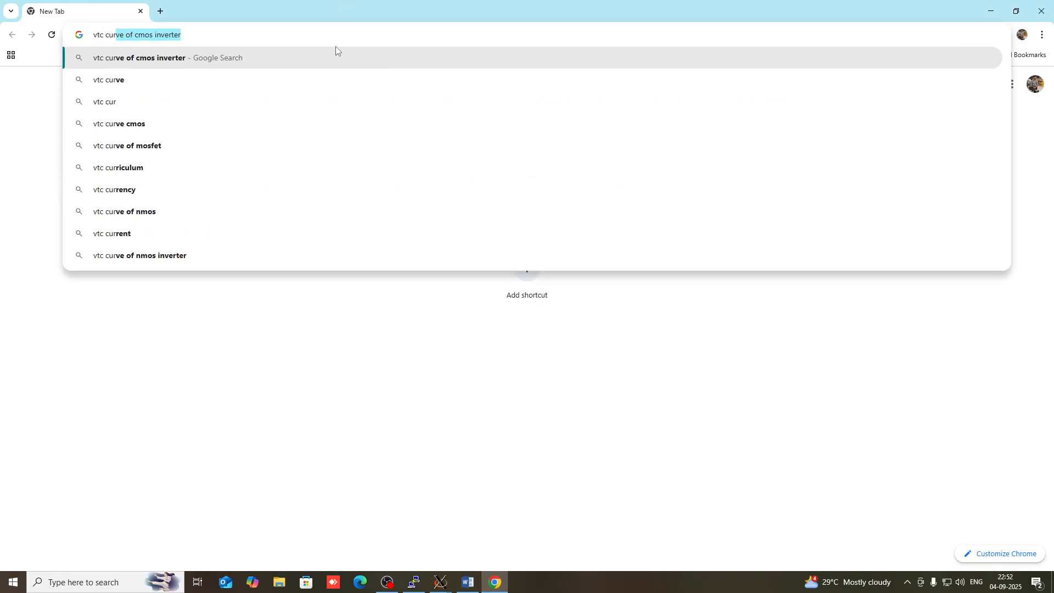
text(ve of inverter)
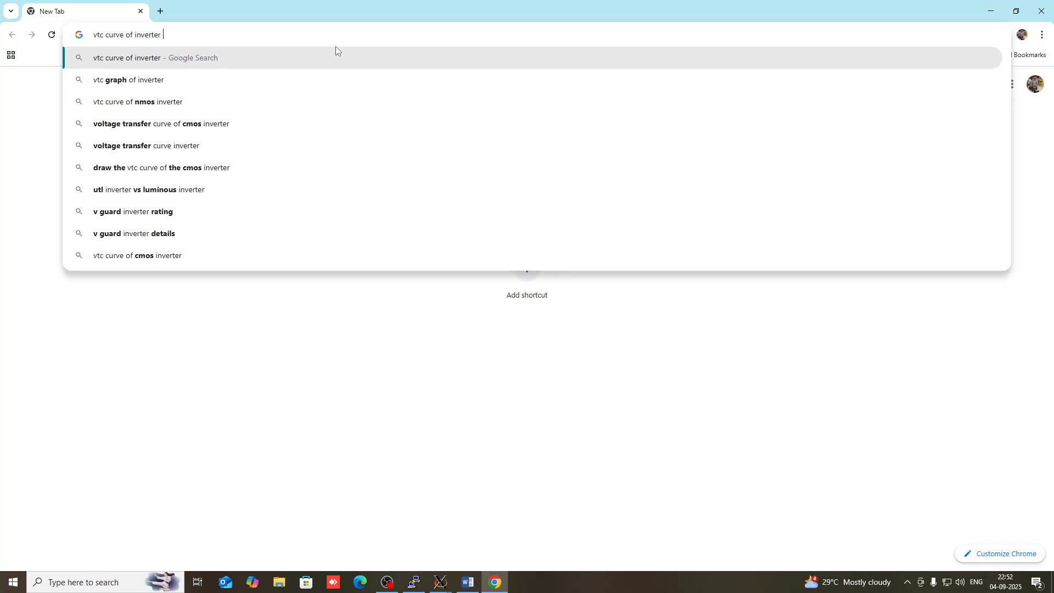
text( with noise marg)
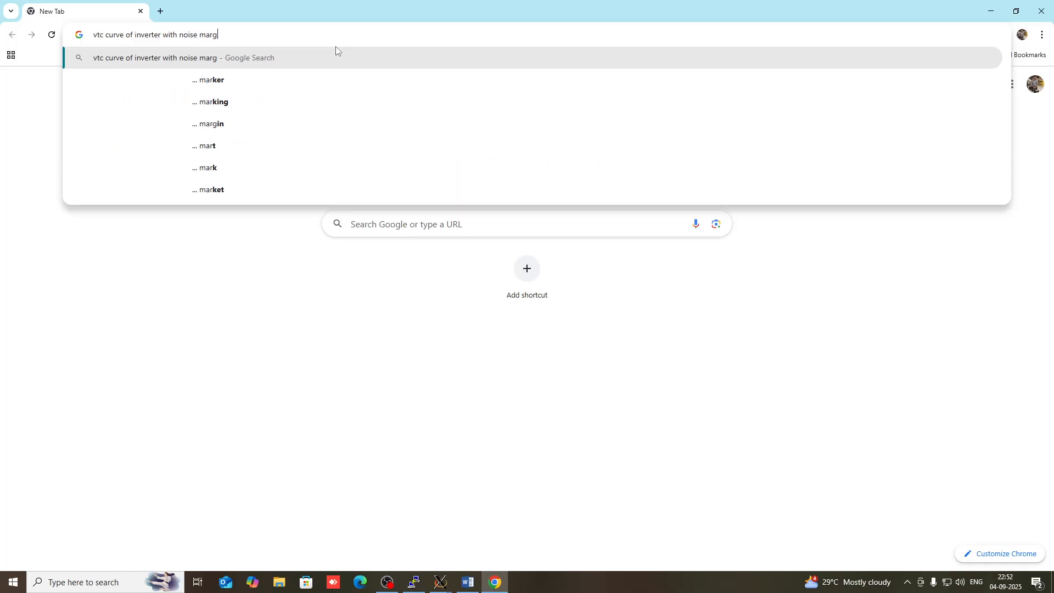
text(in)
key(Return)
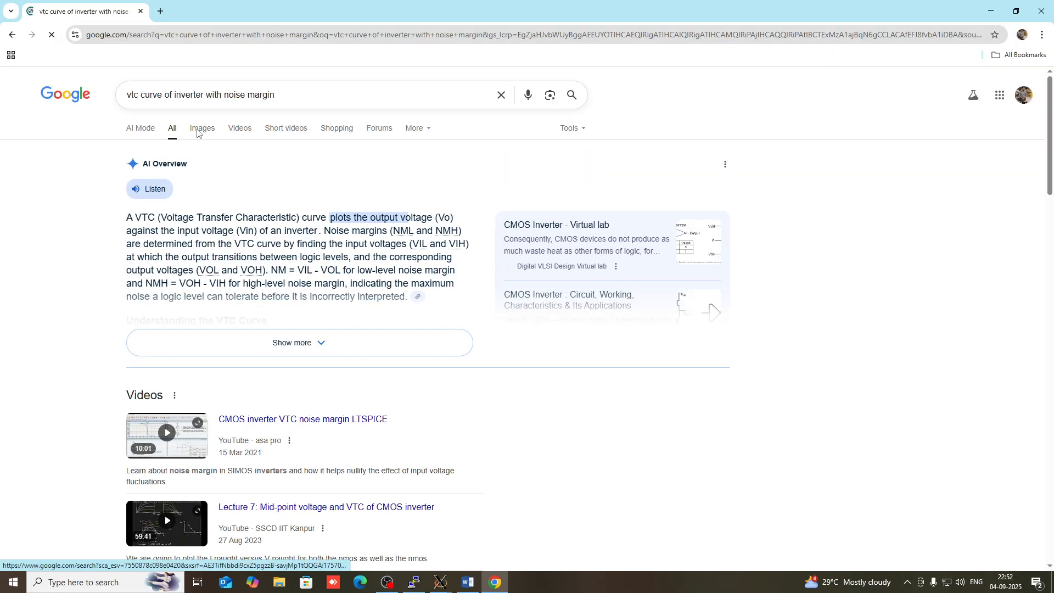
click(200, 130)
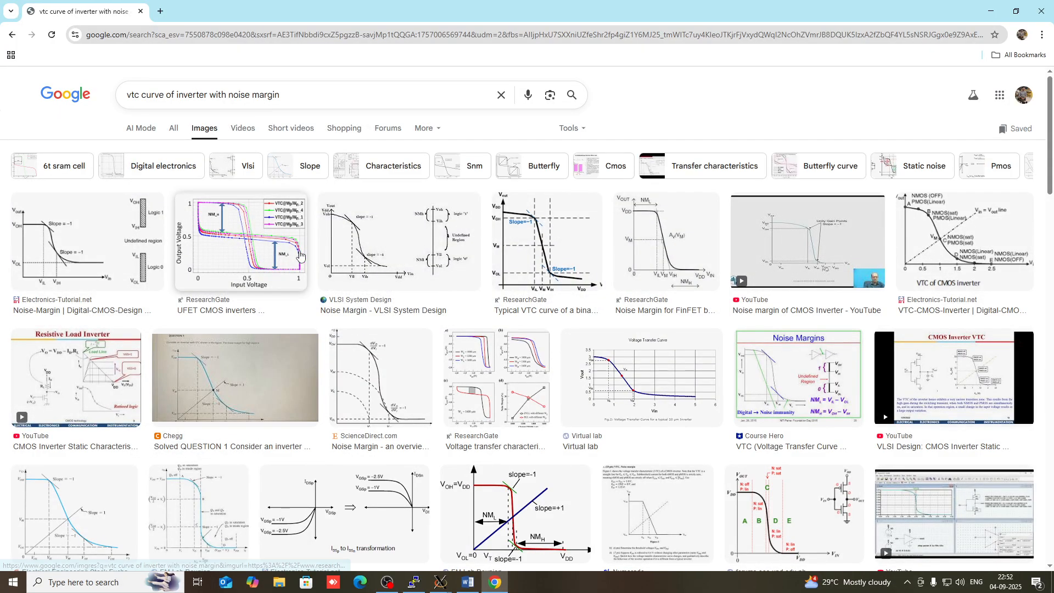
click(361, 261)
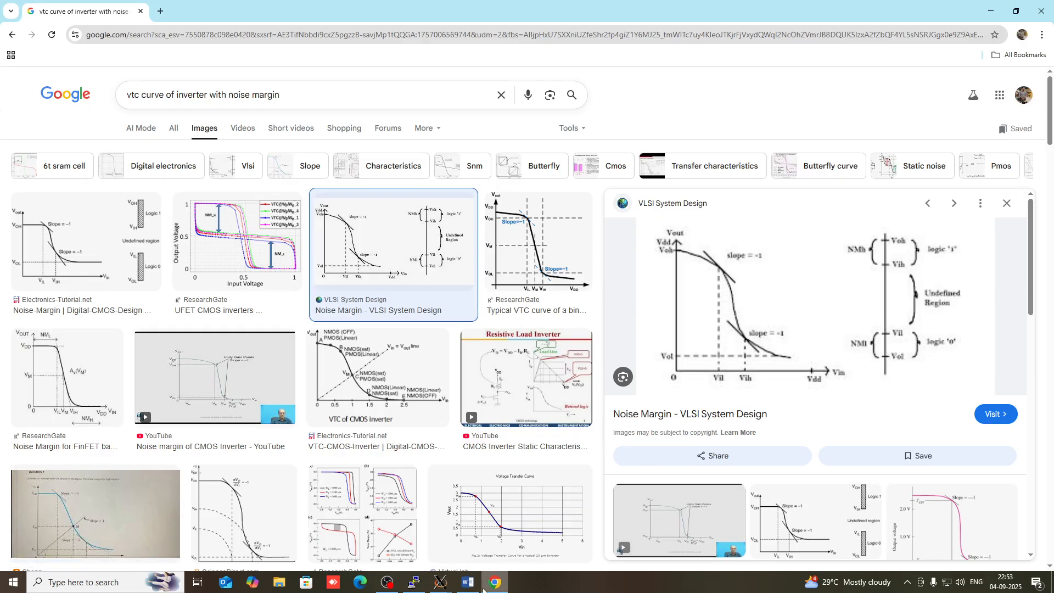
Switch to the Virtuoso waveform window, add a second vertical marker, and move it to about 860.57 mV at the derivative's second crossing of H1
mouse_move(441, 583)
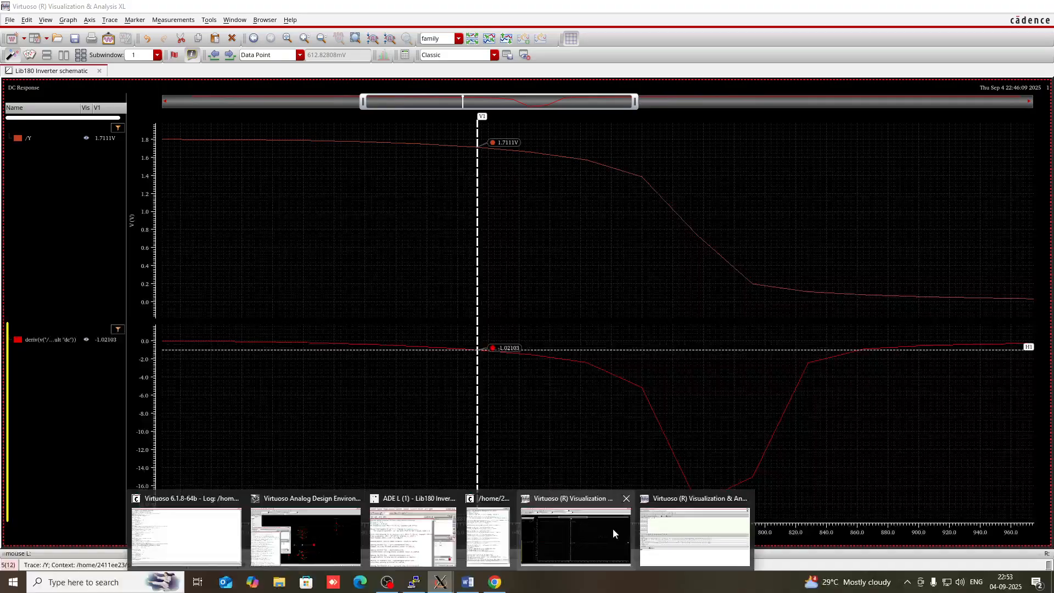
click(613, 528)
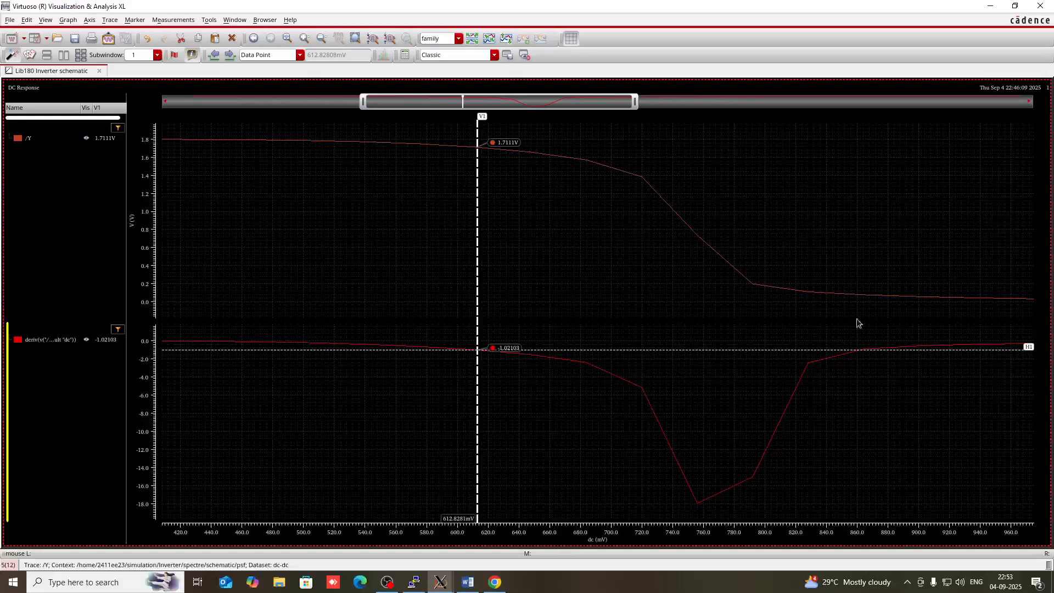
key(v)
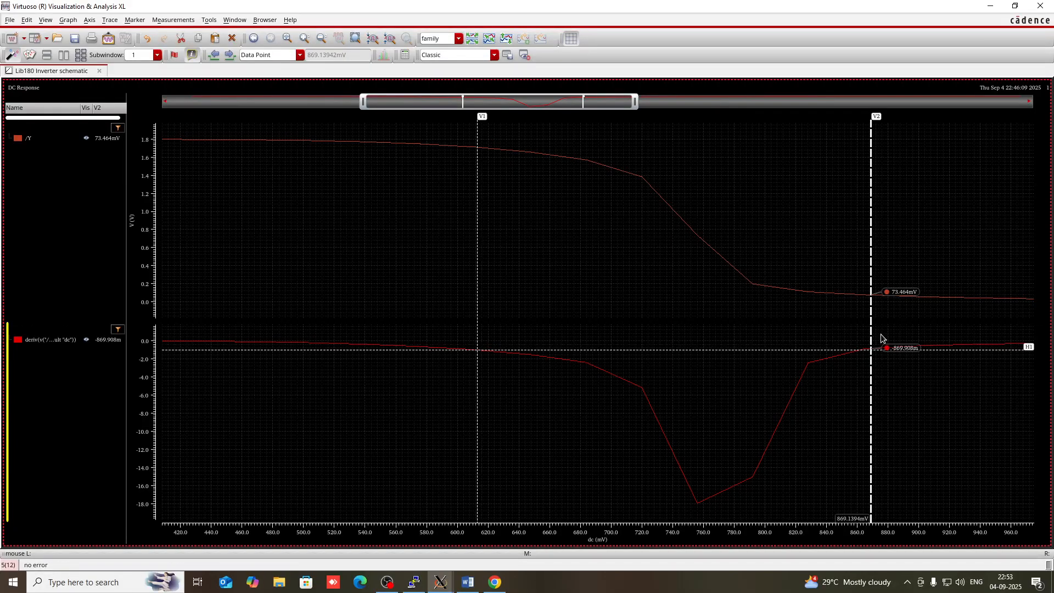
click(887, 389)
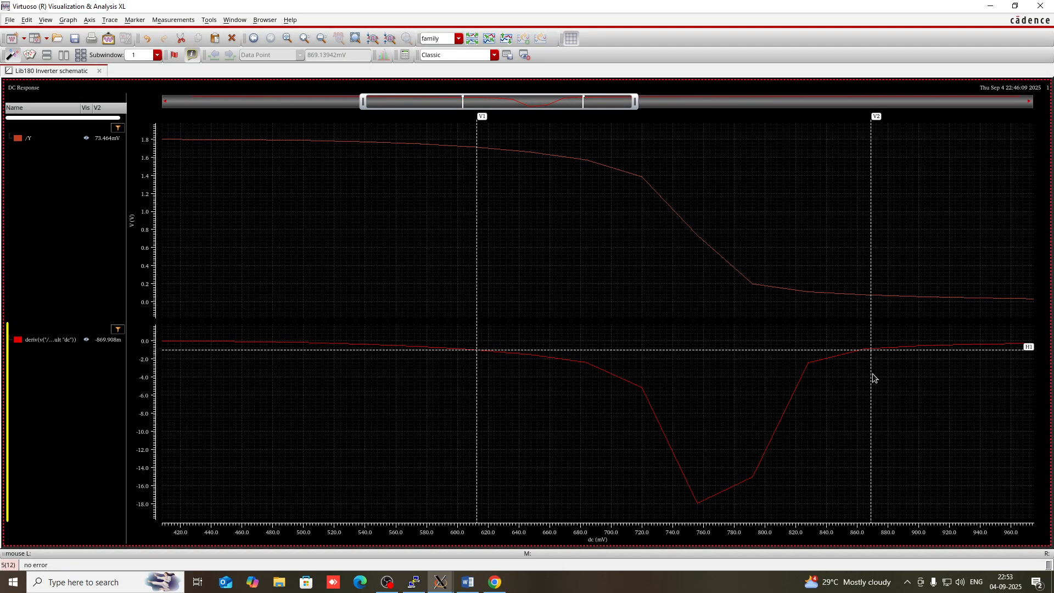
click(870, 365)
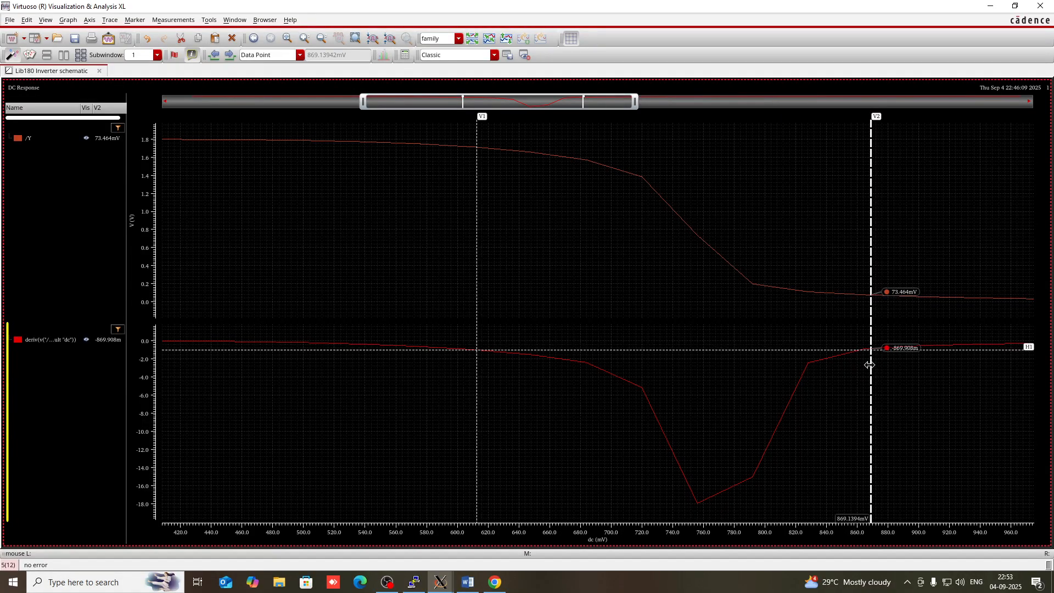
drag(870, 366, 857, 363)
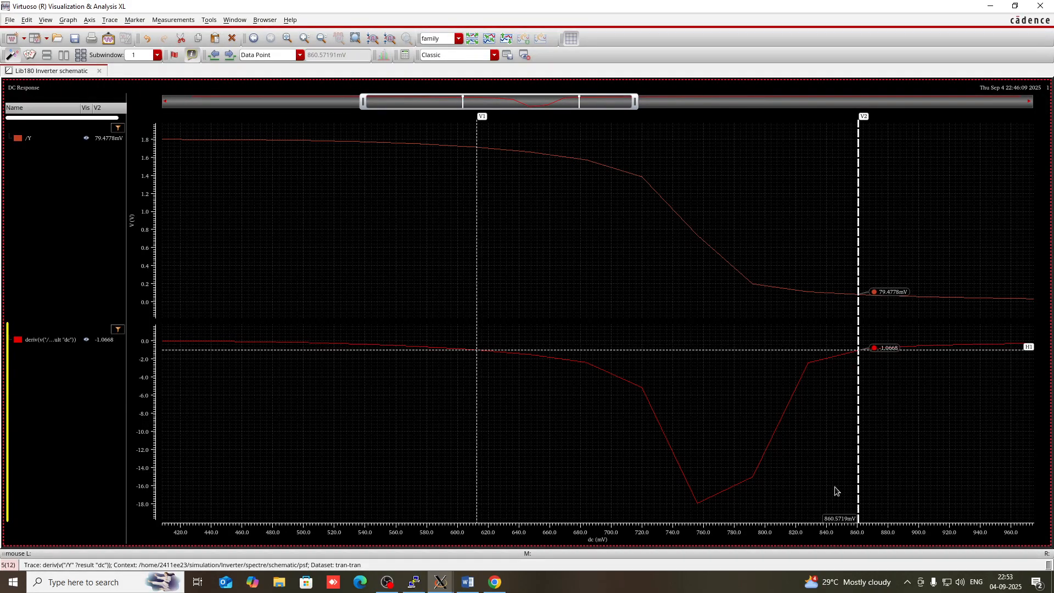
Consult the reference diagram in Chrome and marker V2's input voltage in Virtuoso, and append "860mv" to the NMH formula in Word
click(496, 583)
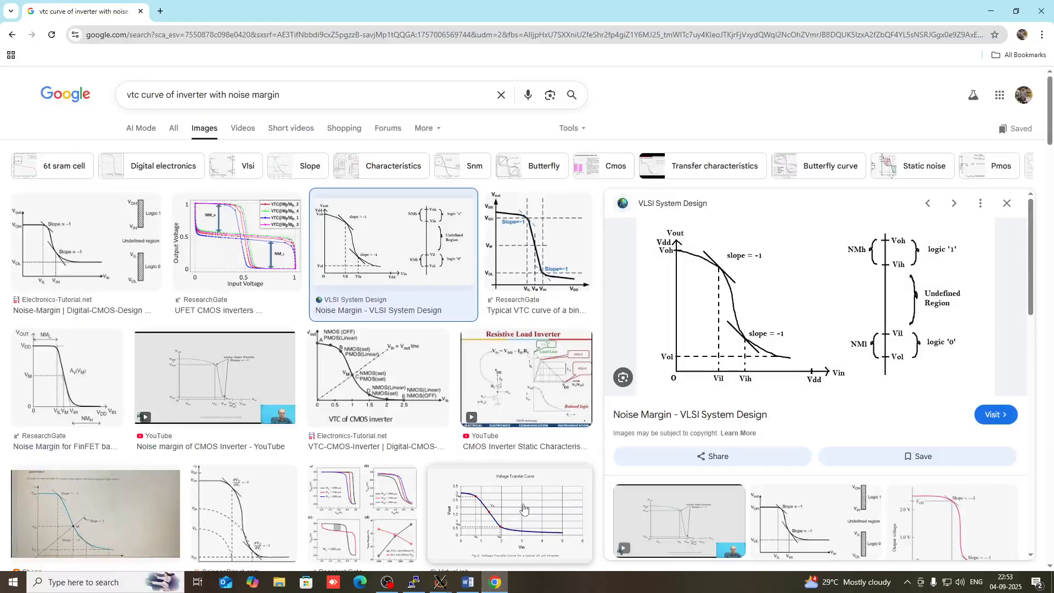
click(467, 585)
mouse_move(439, 586)
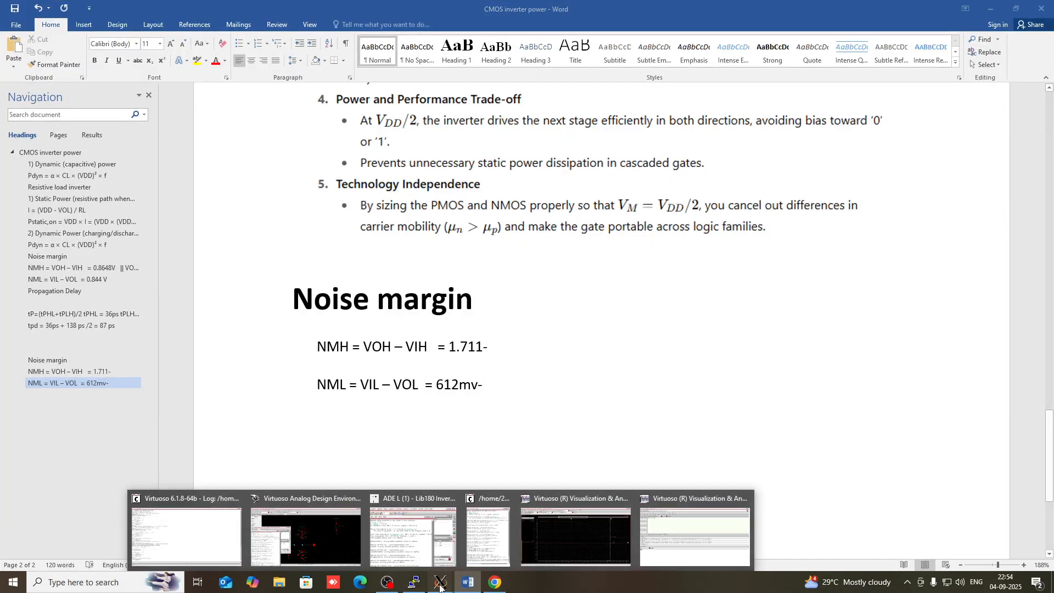
click(591, 548)
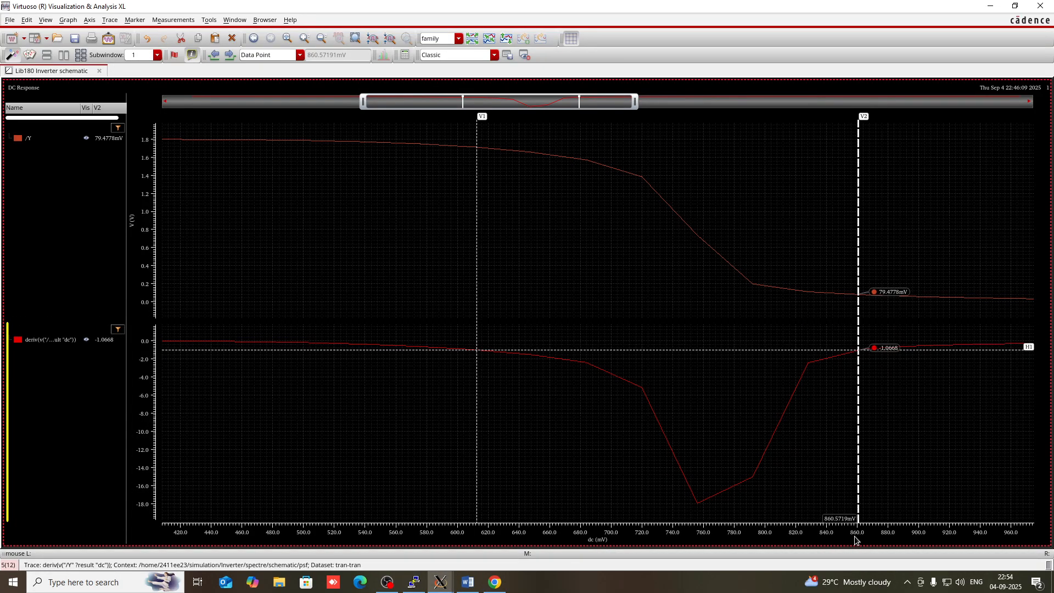
click(461, 589)
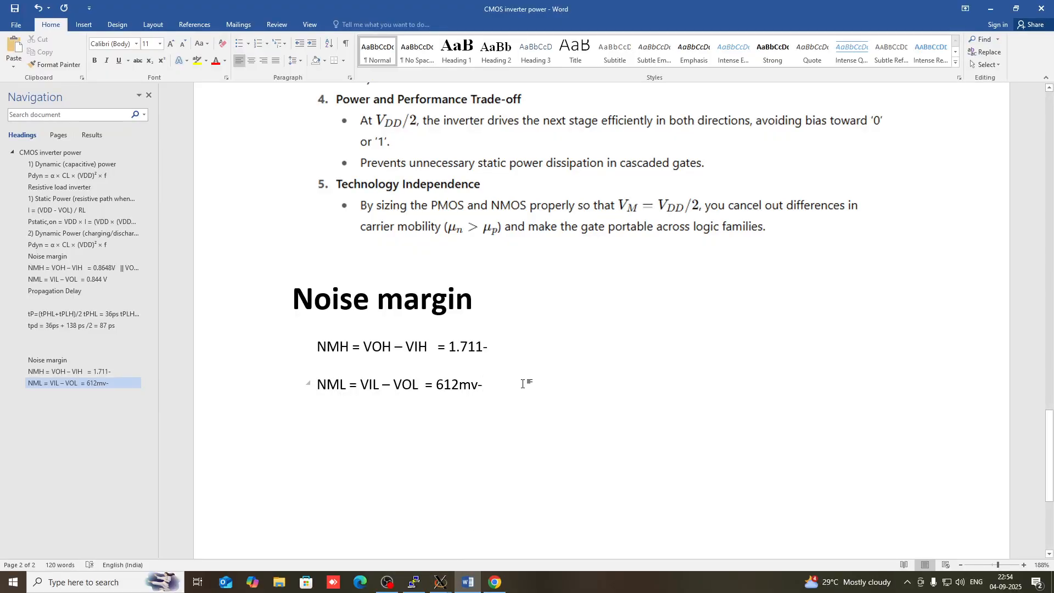
click(517, 348)
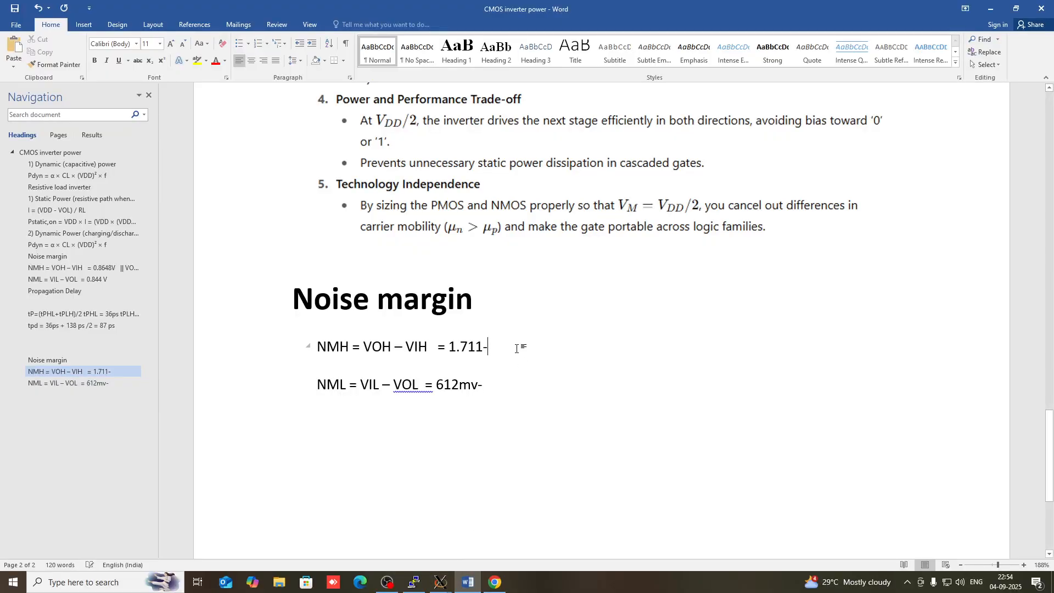
text(860)
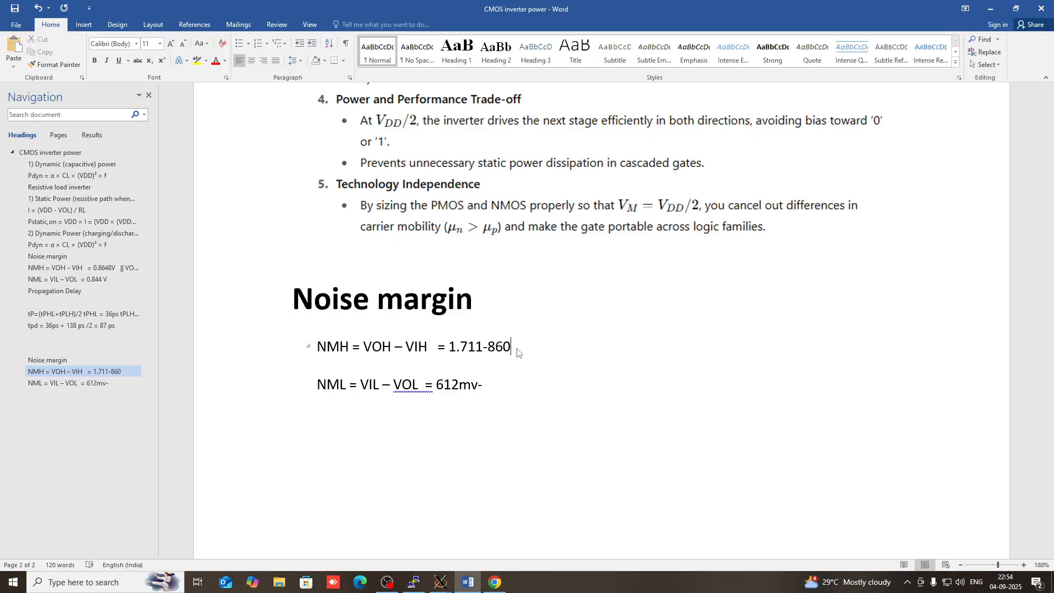
text(mv)
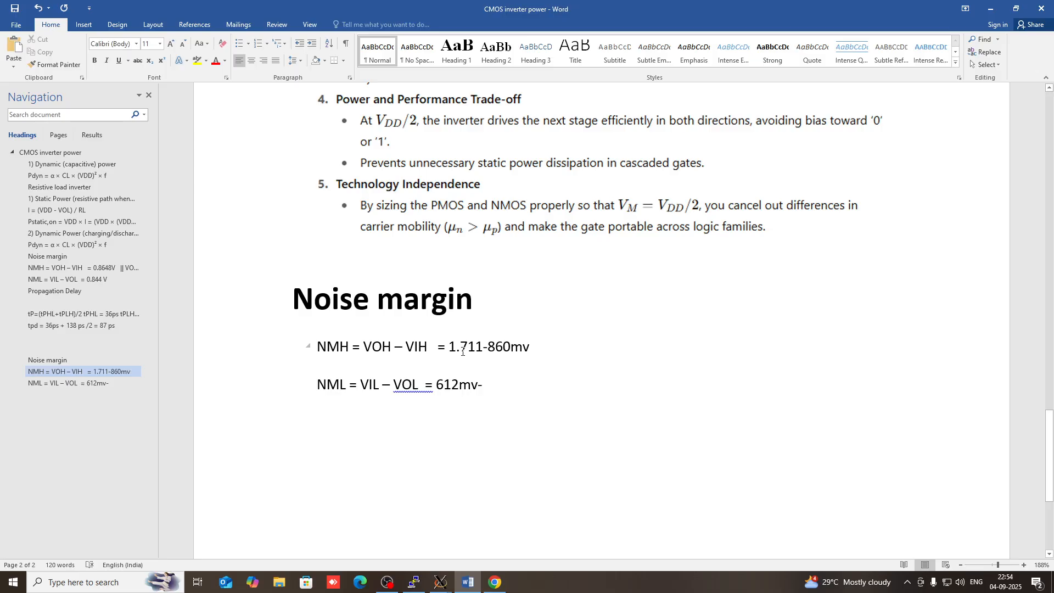
Rewrite the first value of the NMH calculation in millivolts as "1711mv"
key(BackSpace)
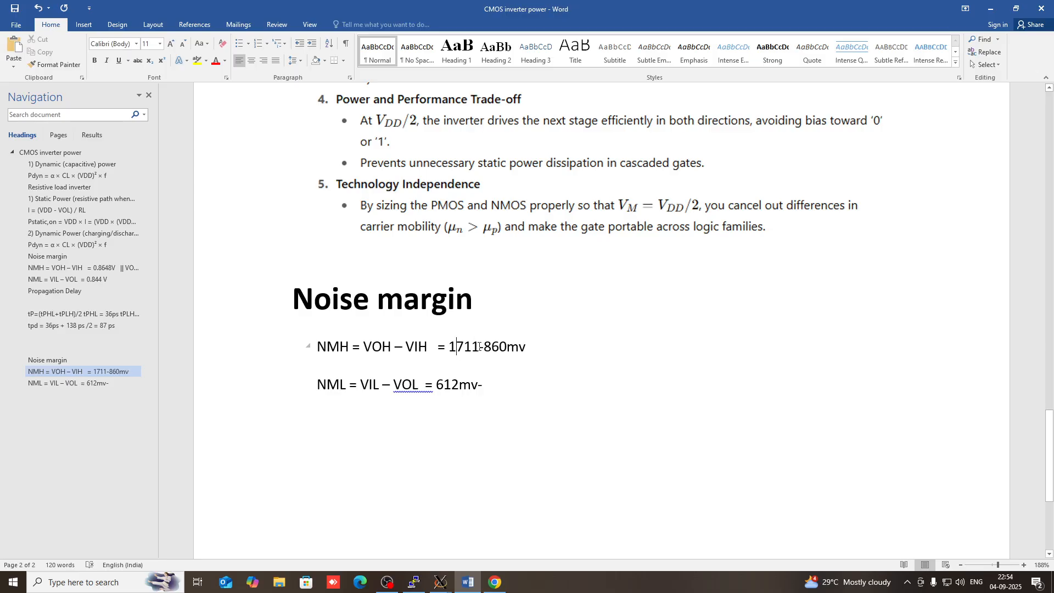
click(478, 345)
text(mv)
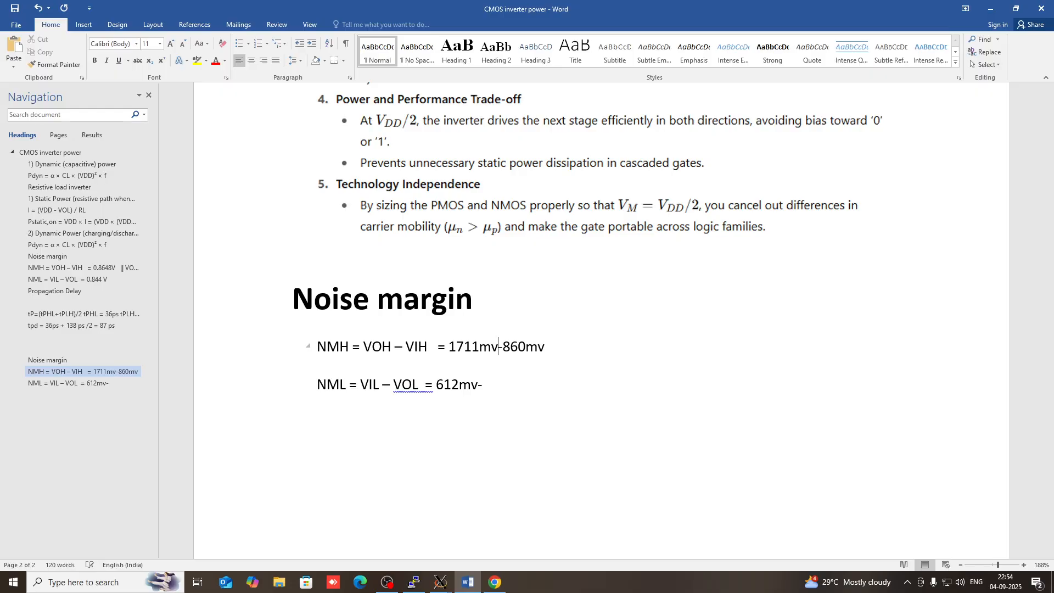
Check the output voltage at marker V2 in the Virtuoso waveform window, and append "79mV" to the NML formula in Word
click(492, 384)
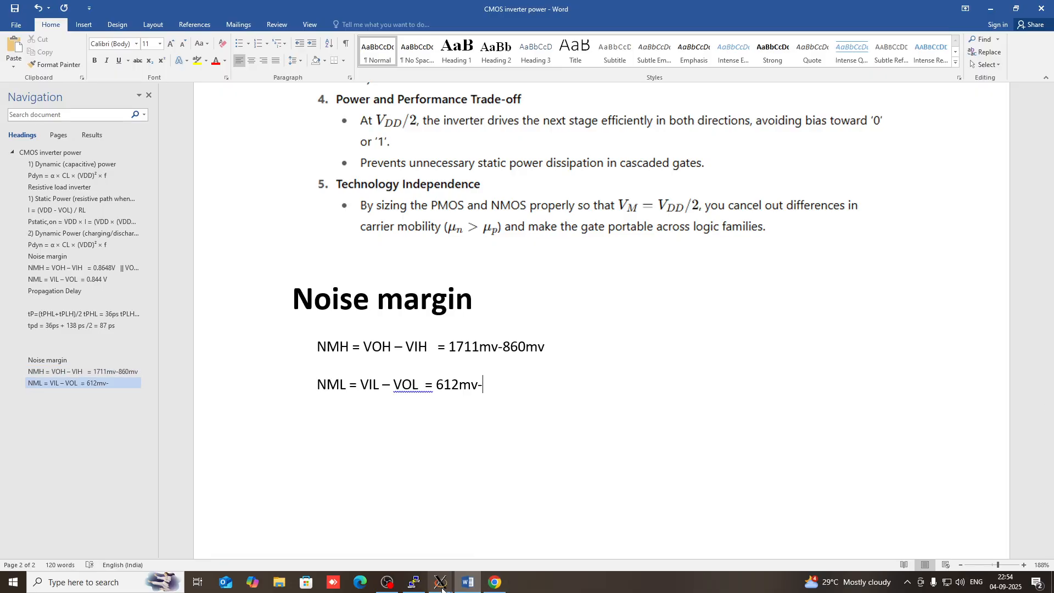
mouse_move(442, 588)
click(594, 565)
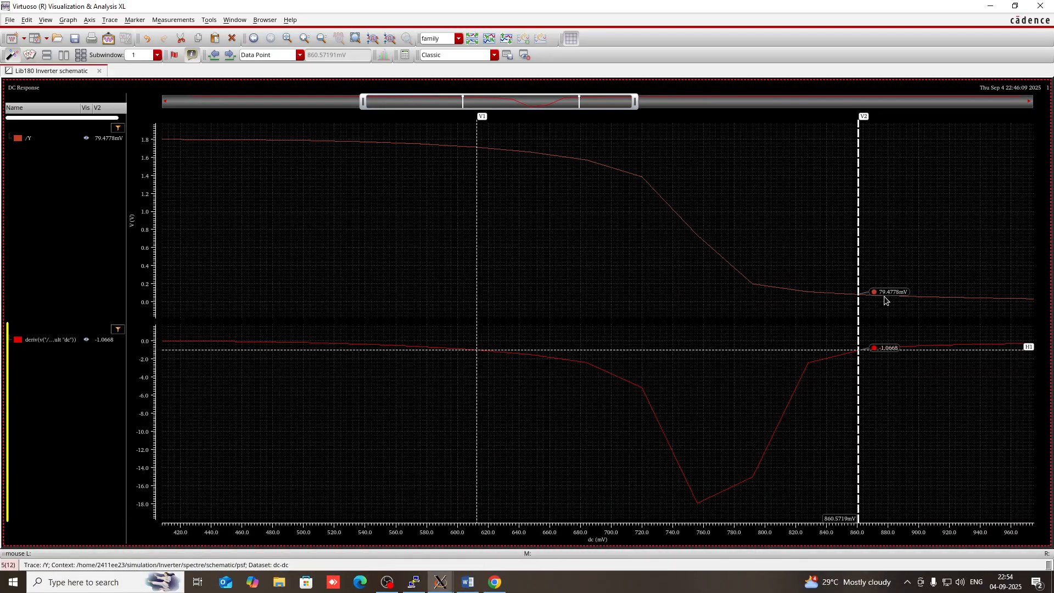
click(468, 582)
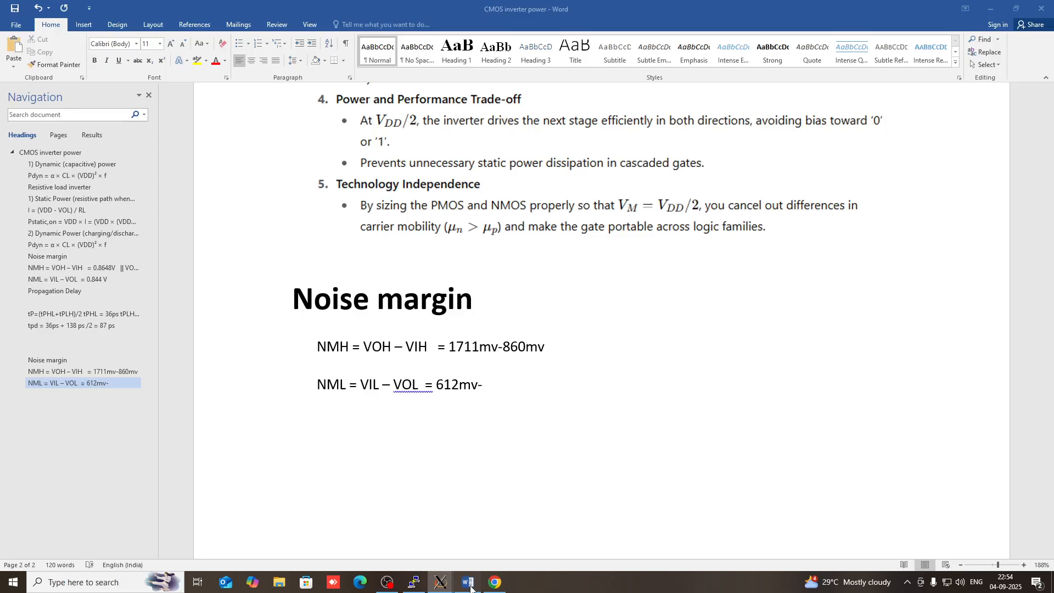
text(79mV)
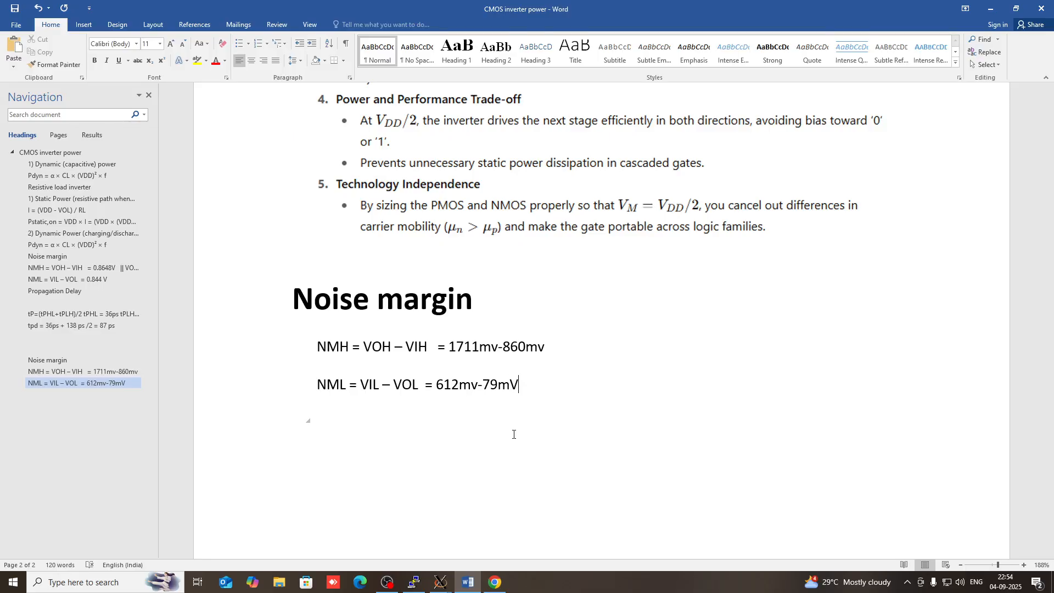
Add the calculated results to the formulas: "=533mV" on the NML line and "= 851mV" on the NMH line
text( =)
text(533mV)
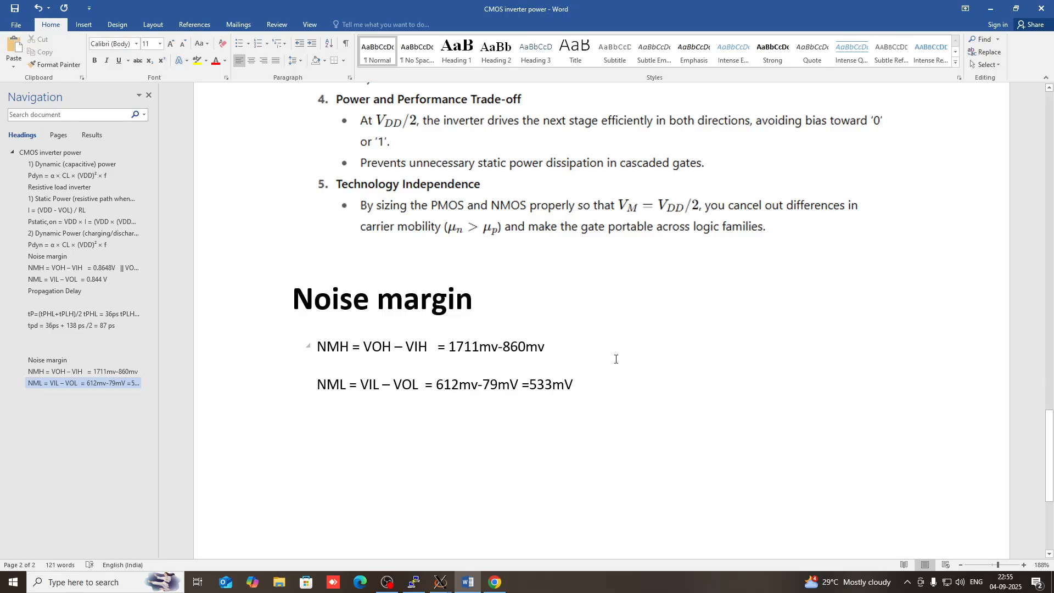
click(587, 347)
text(=)
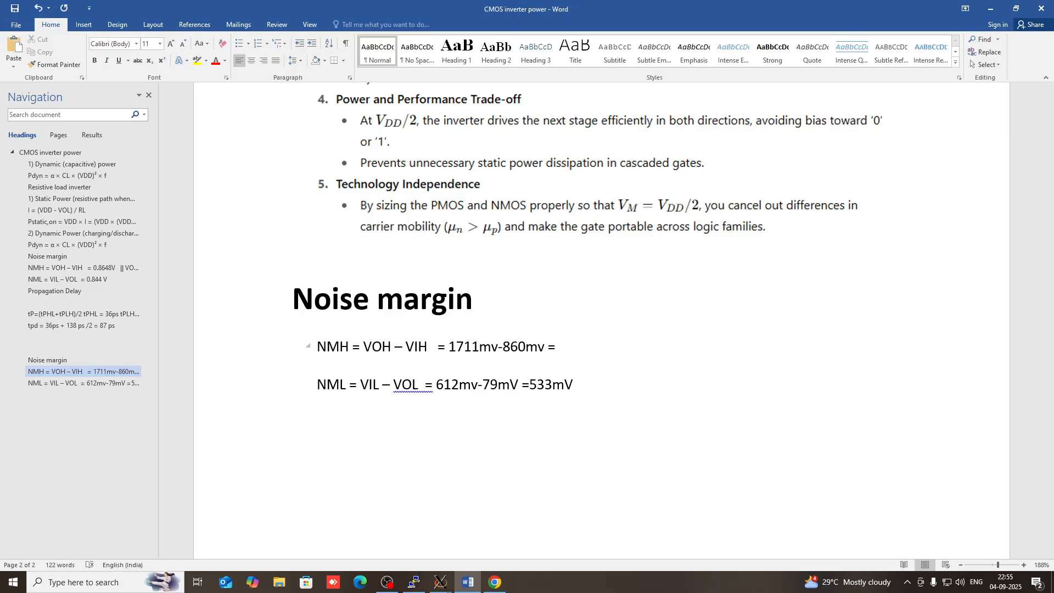
text(851mV)
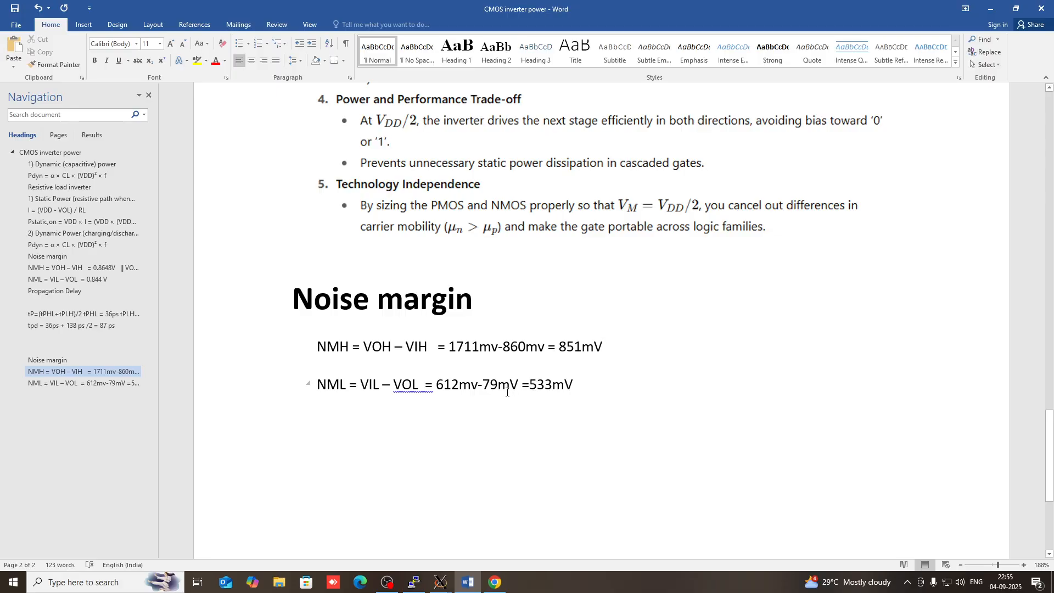
Review the noise margin results and the listed benefits of equalising NMH and NML, and minimize Word to return to the Virtuoso waveforms
scroll(397, 386, up, 5)
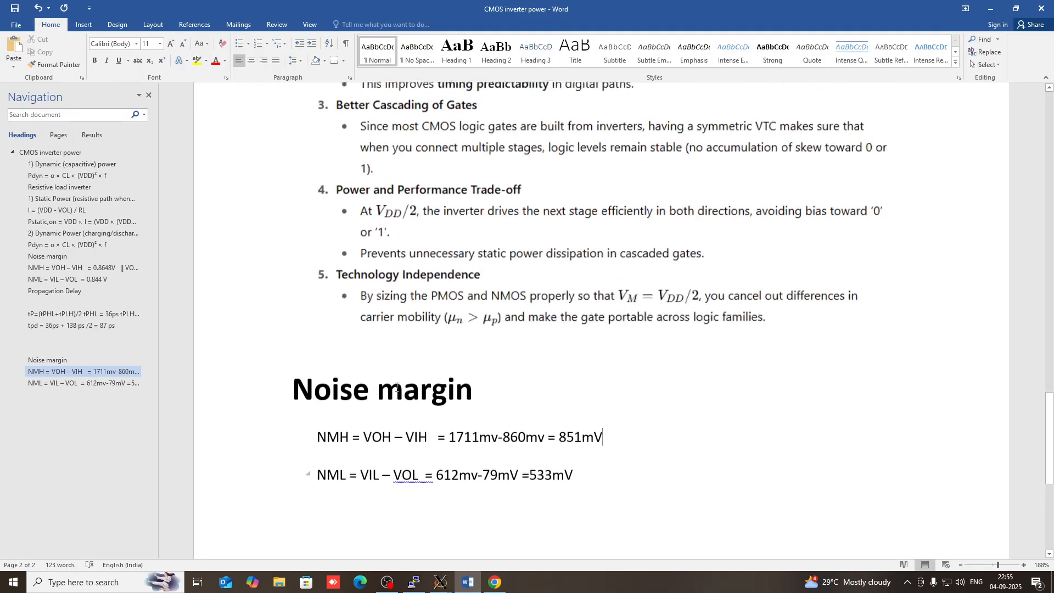
scroll(521, 311, down, 6)
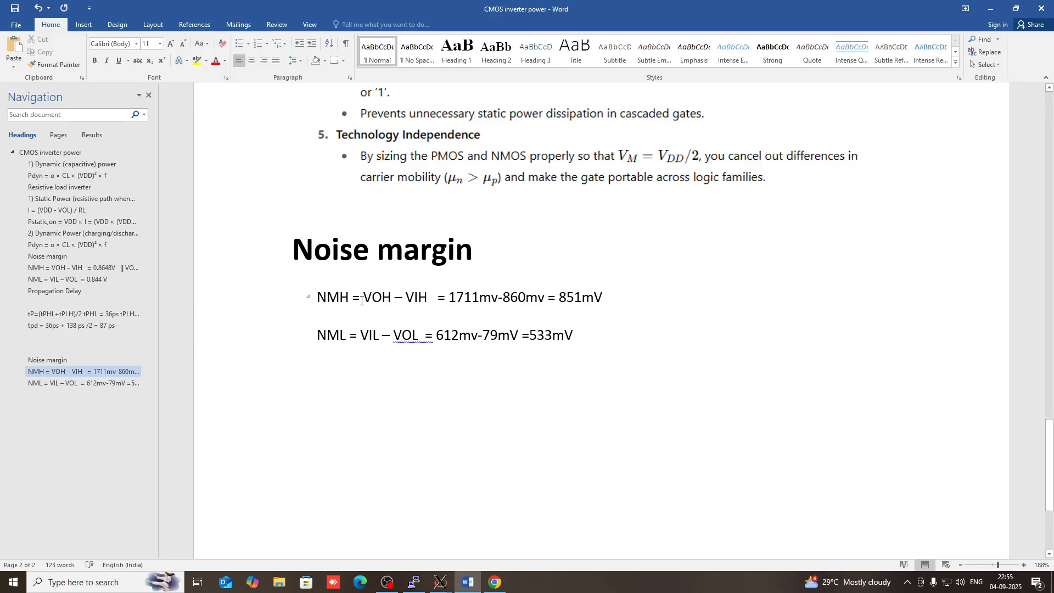
scroll(358, 345, up, 9)
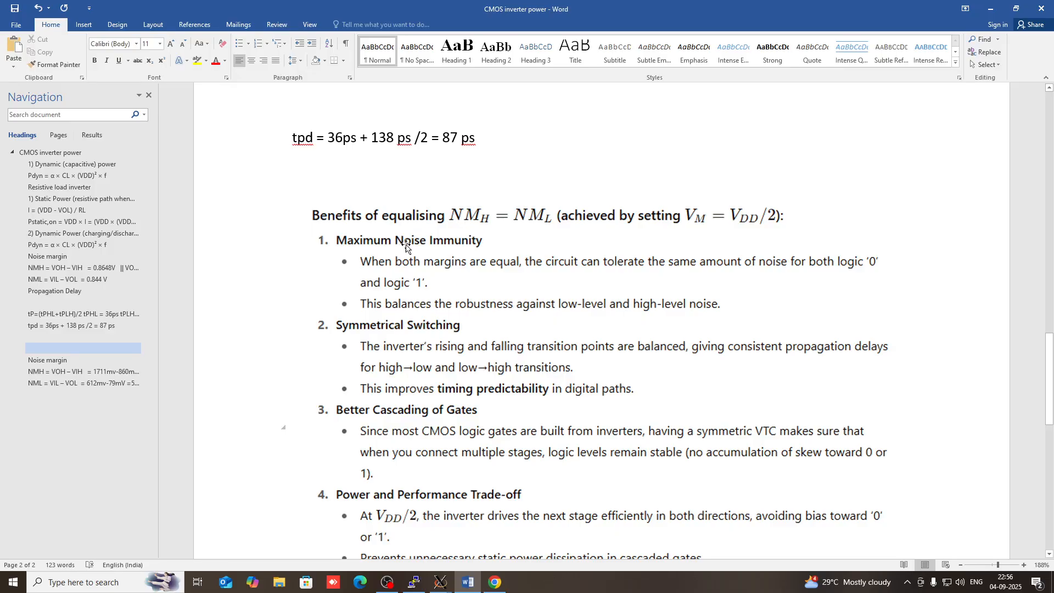
scroll(410, 248, down, 1)
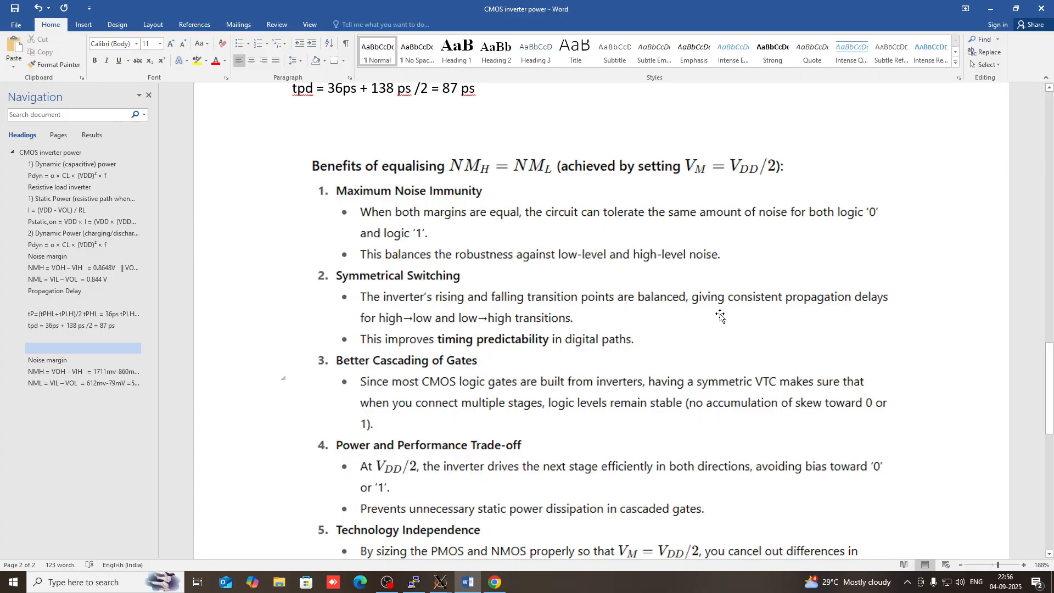
scroll(535, 363, down, 1)
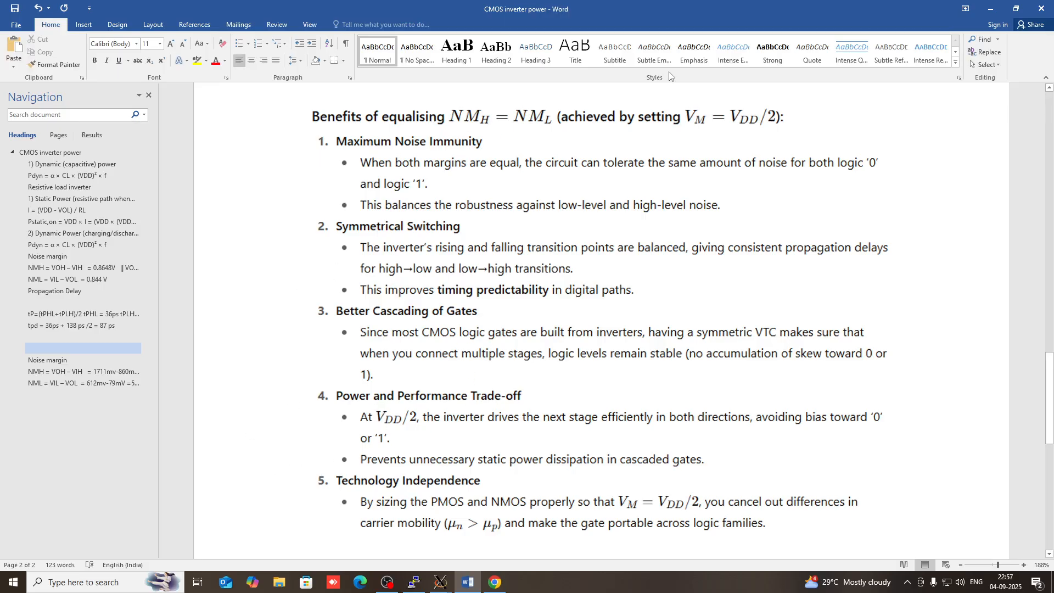
click(993, 7)
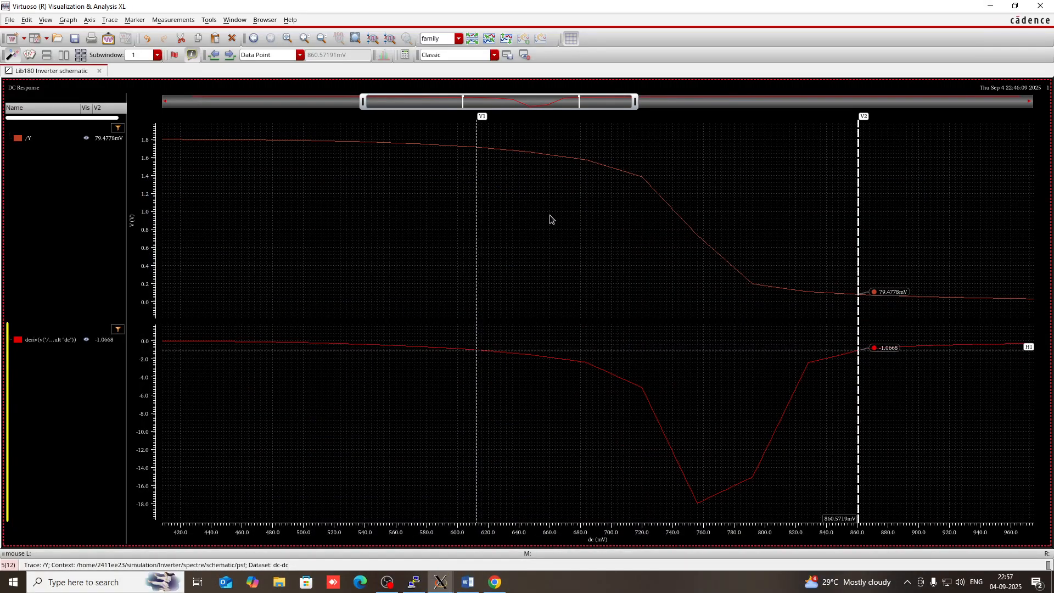
Close the waveform window, the browser and the old calculator window, and bring up the ADE L window
mouse_move(370, 148)
click(1040, 6)
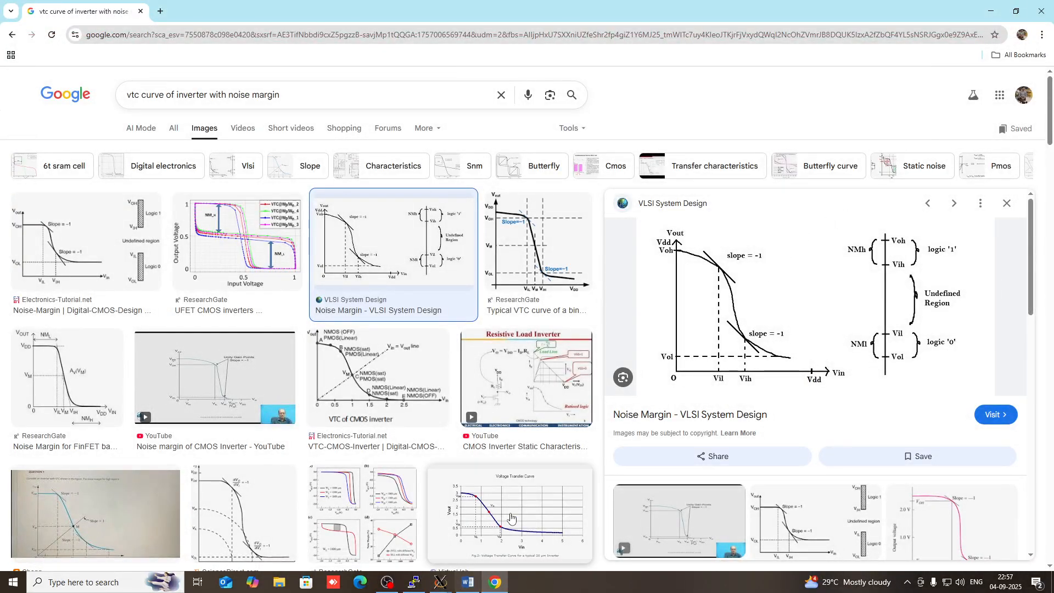
click(1040, 11)
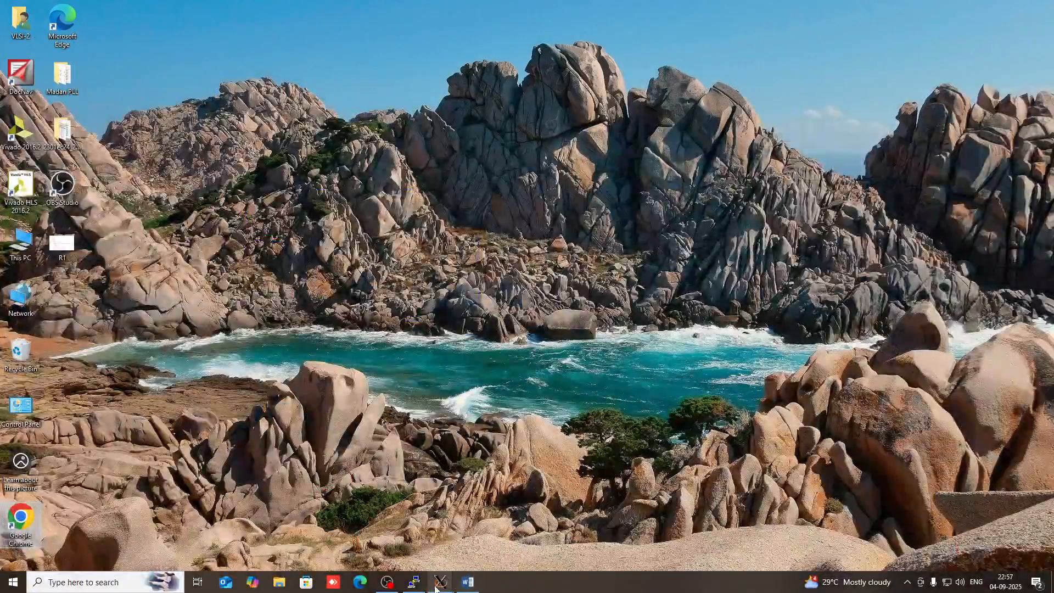
mouse_move(436, 589)
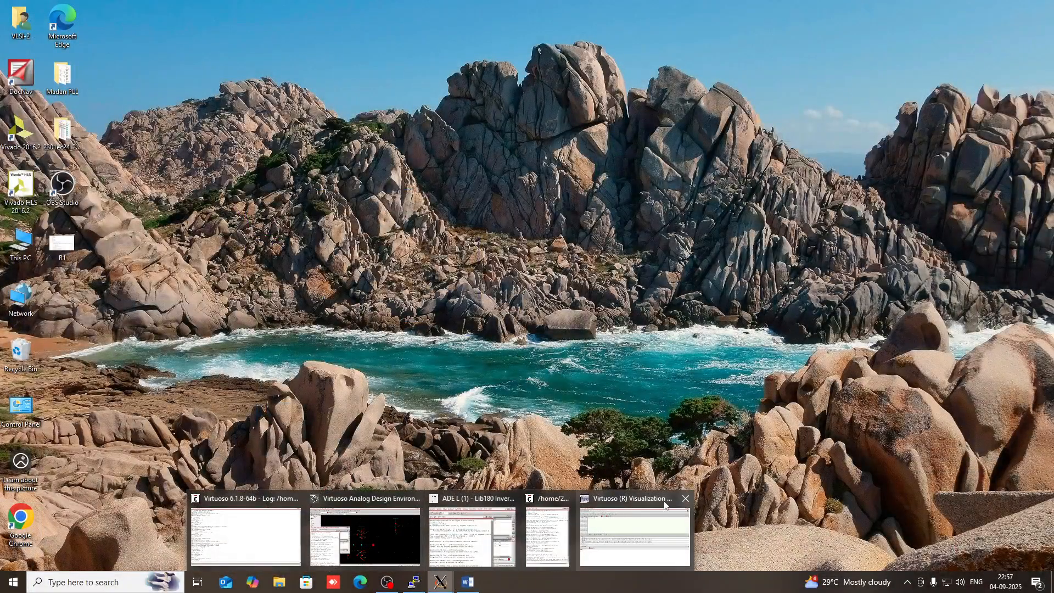
mouse_move(687, 497)
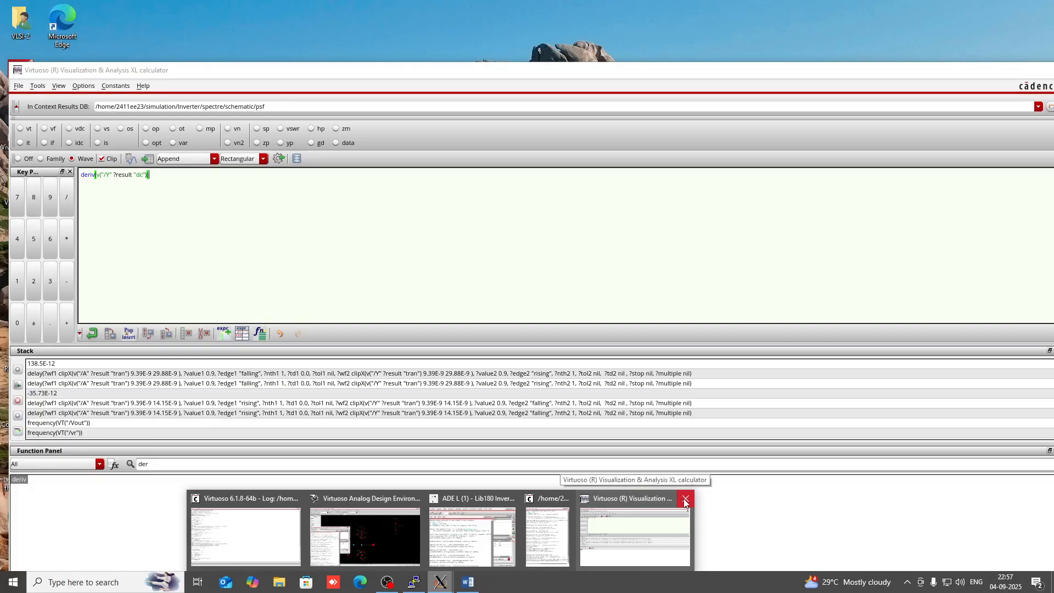
click(685, 500)
click(535, 529)
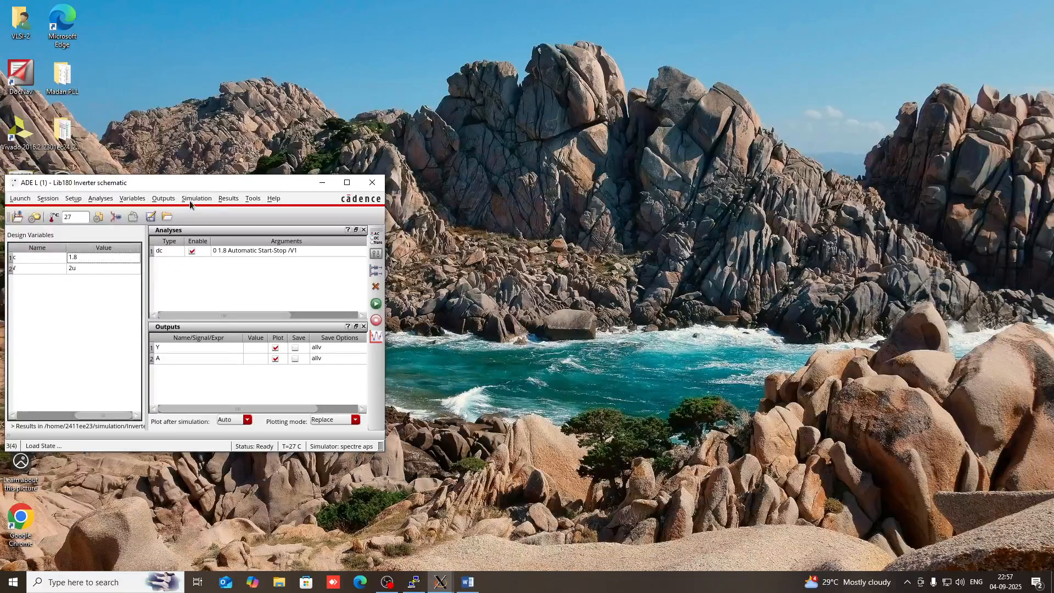
Open Parametric Analysis for the inverter with W as the sweep variable, and maximize the ADE L window
click(253, 199)
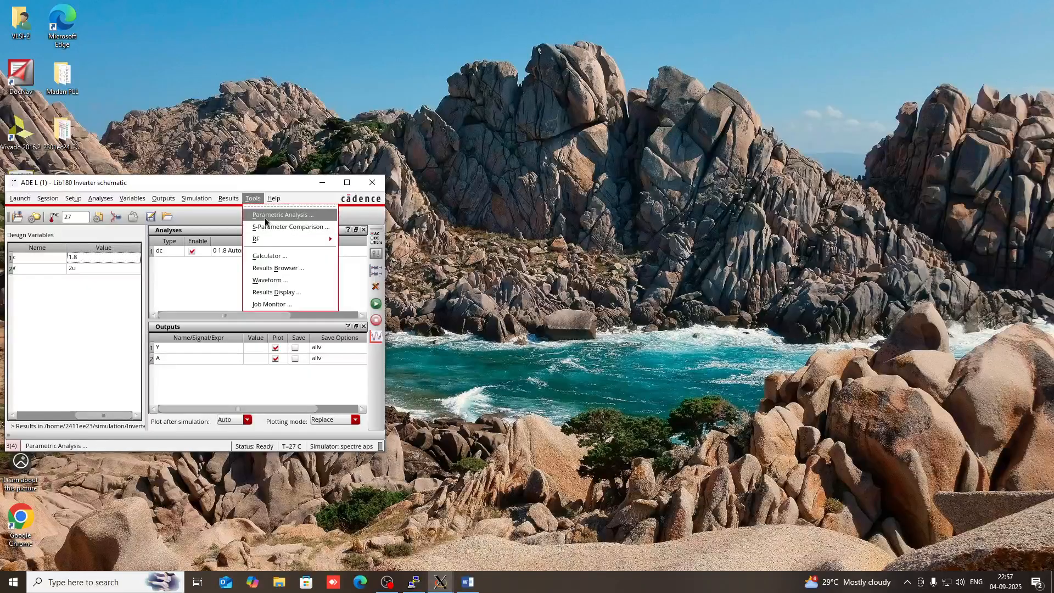
click(265, 218)
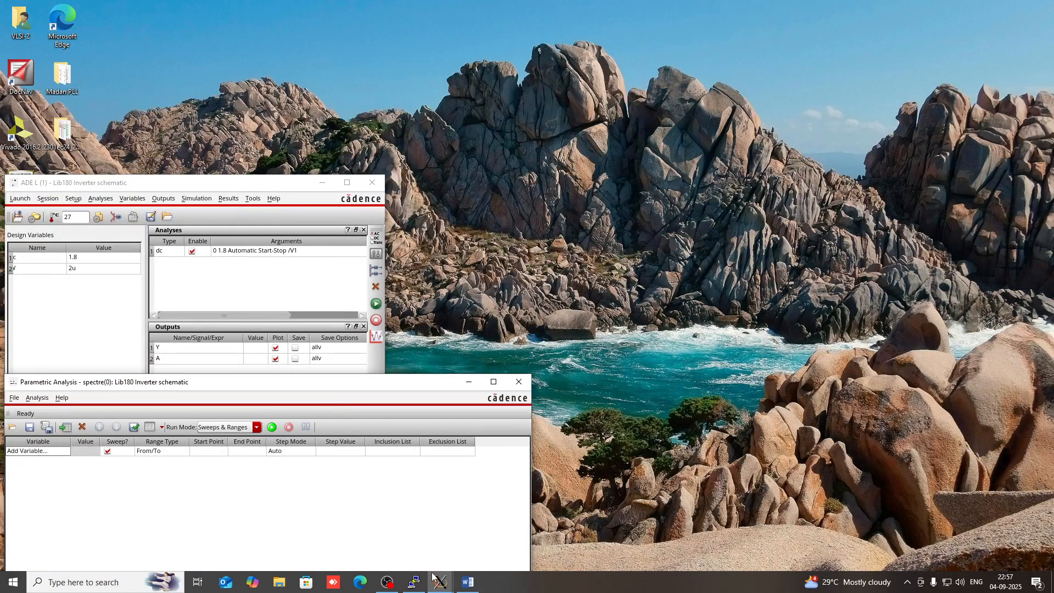
click(59, 452)
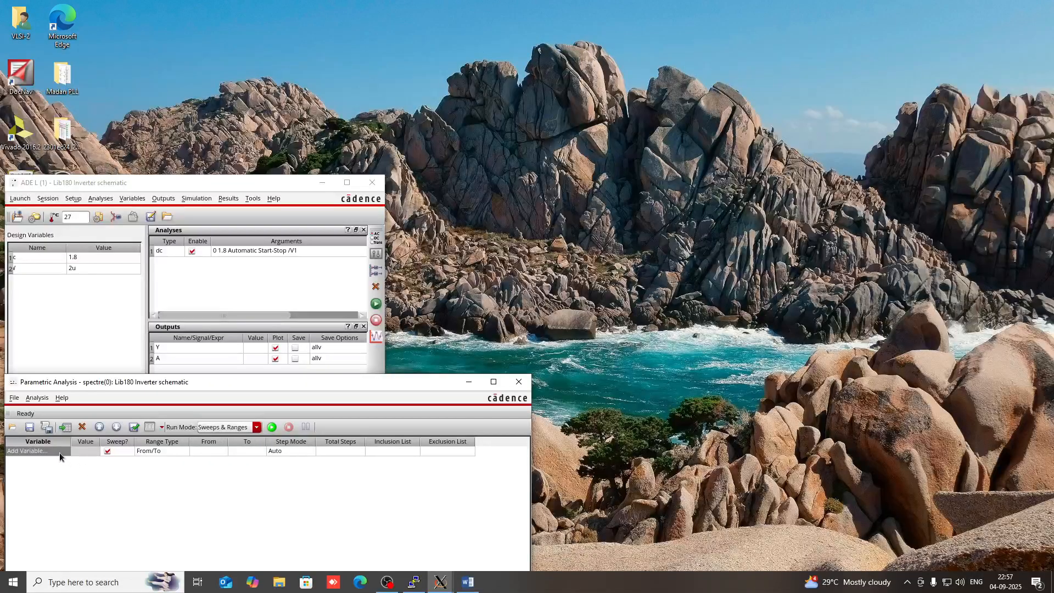
click(65, 452)
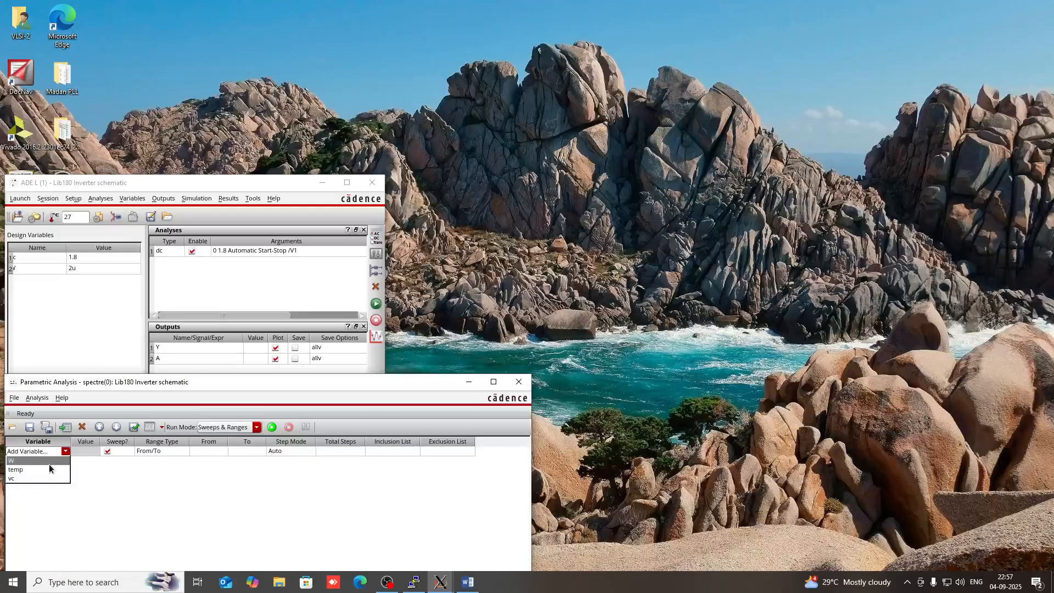
click(49, 463)
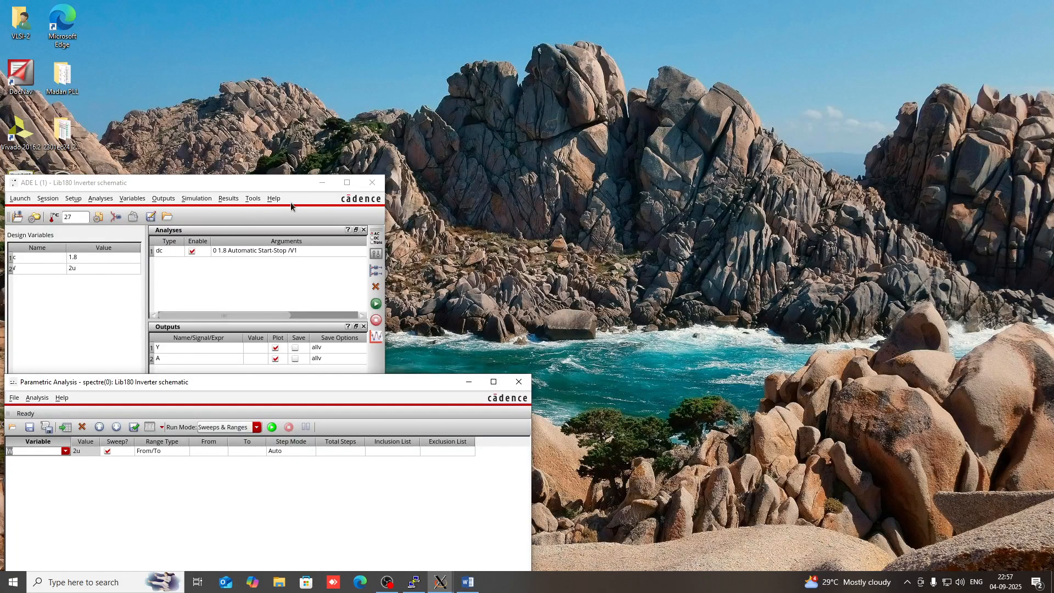
click(355, 184)
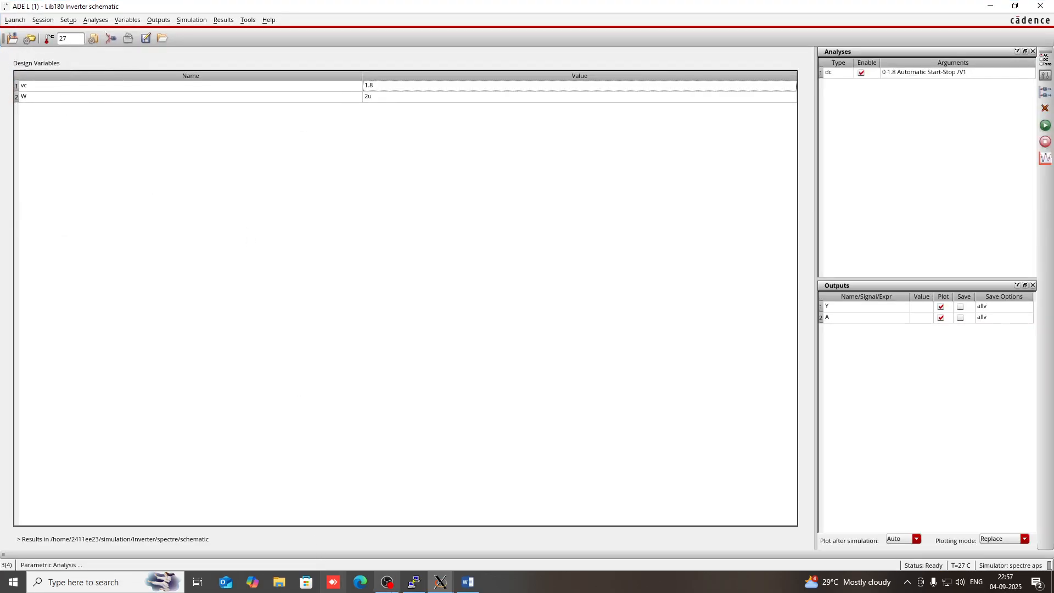
Set the W sweep in Parametric Analysis to a From/To range of 2u to 10u
click(441, 582)
click(610, 544)
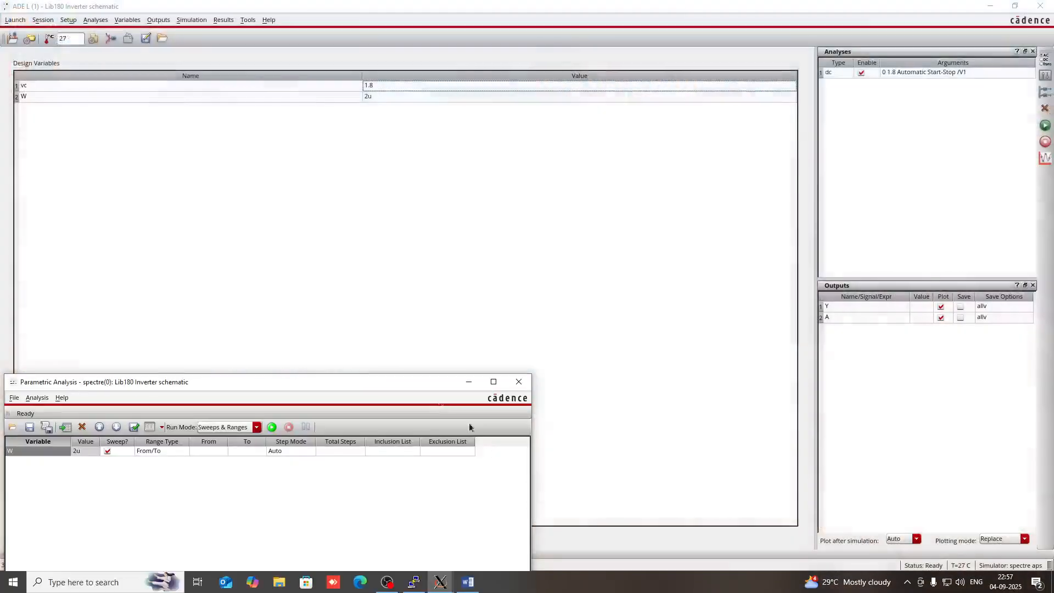
click(152, 452)
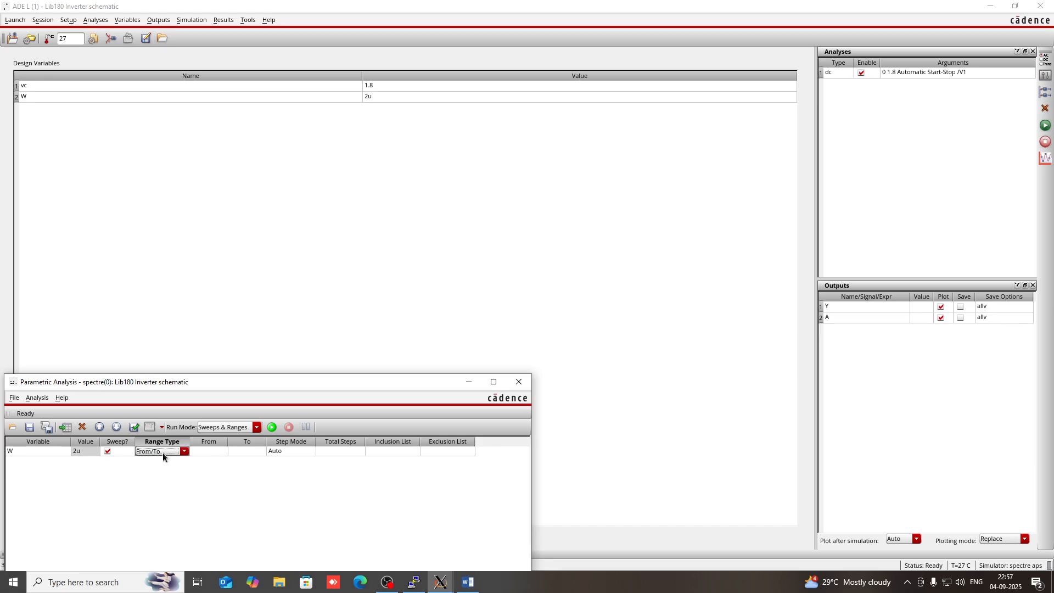
click(184, 452)
click(172, 461)
click(201, 451)
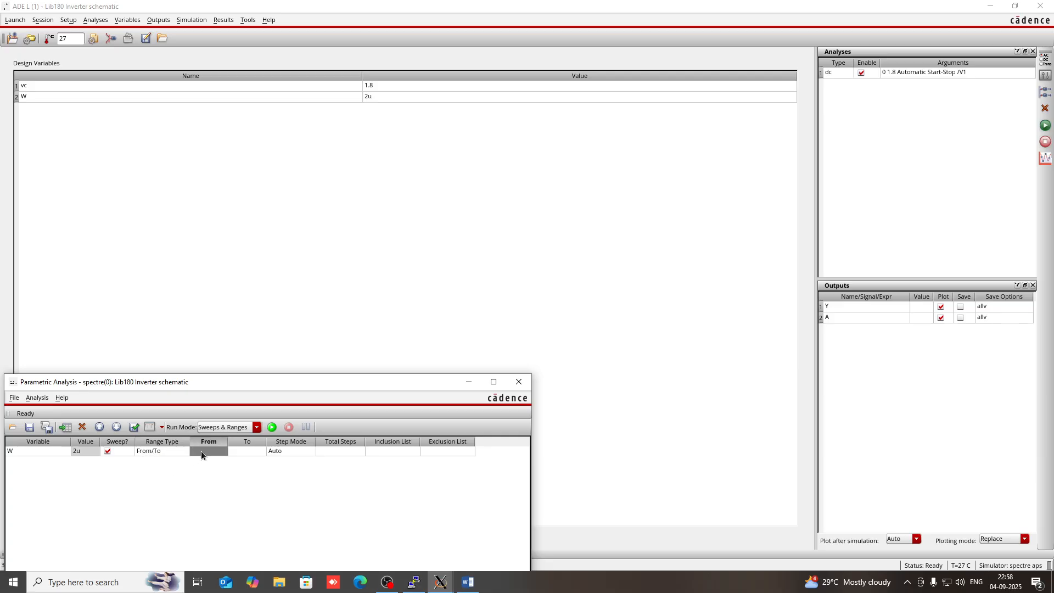
click(201, 451)
text(2u)
click(234, 450)
click(231, 451)
text(10u)
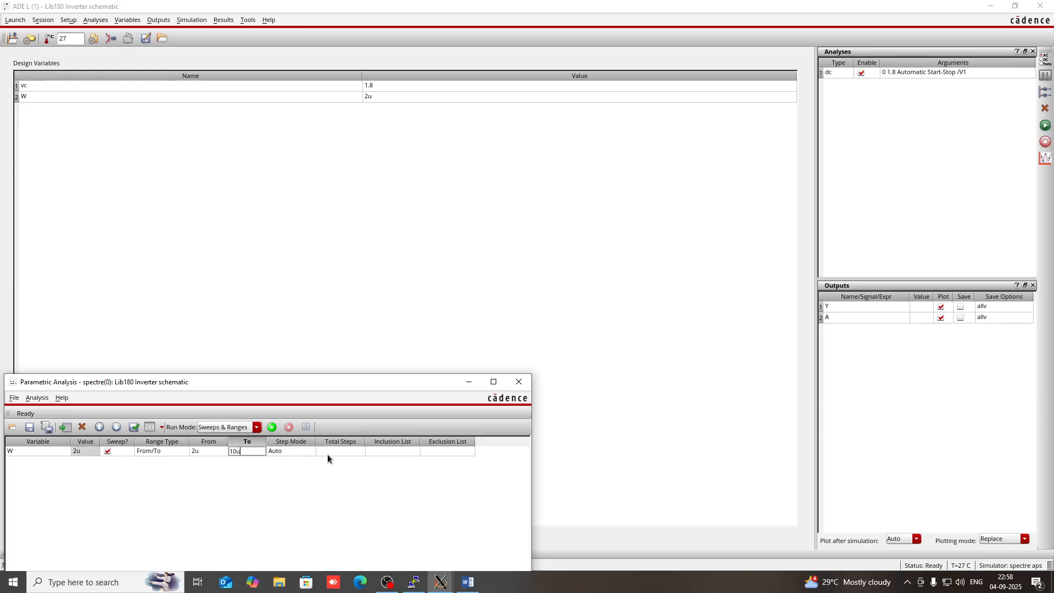
Set the W sweep to Linear step mode with 10 total steps, and maximize the Parametric Analysis window
click(302, 450)
click(329, 450)
click(295, 450)
click(294, 452)
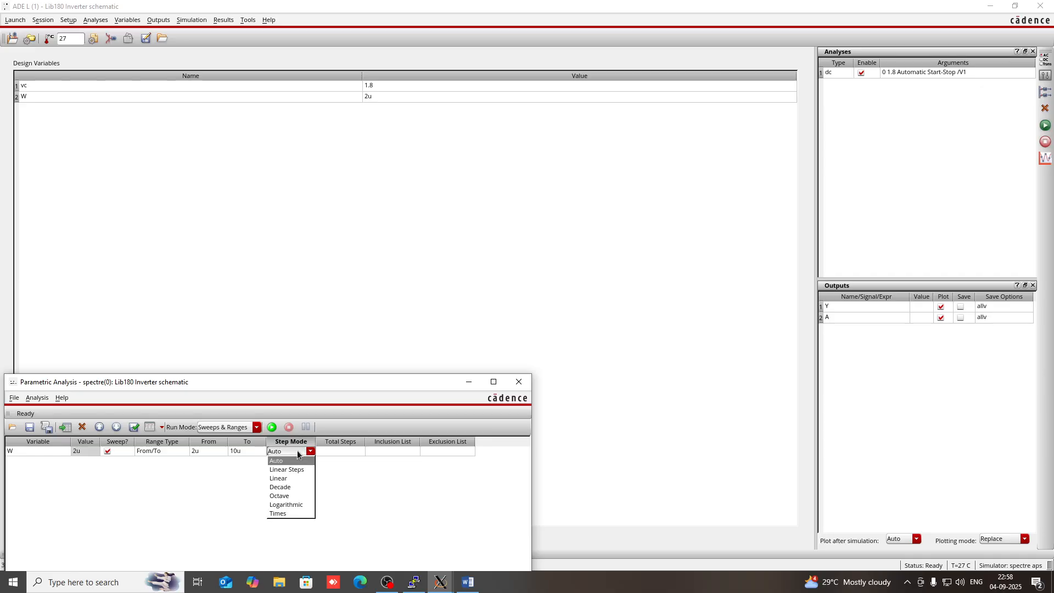
click(296, 479)
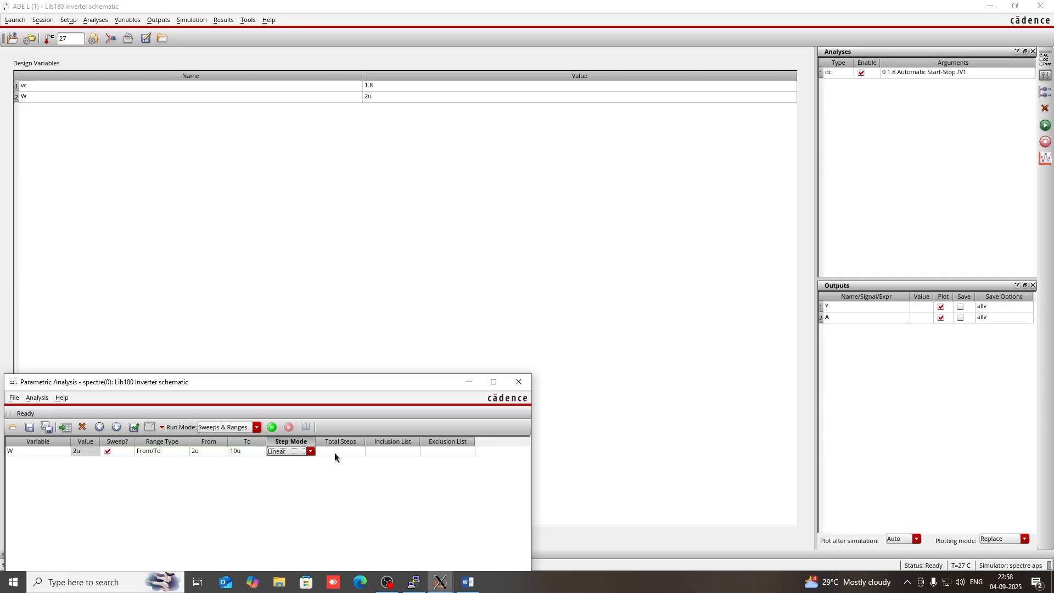
click(333, 450)
text(10)
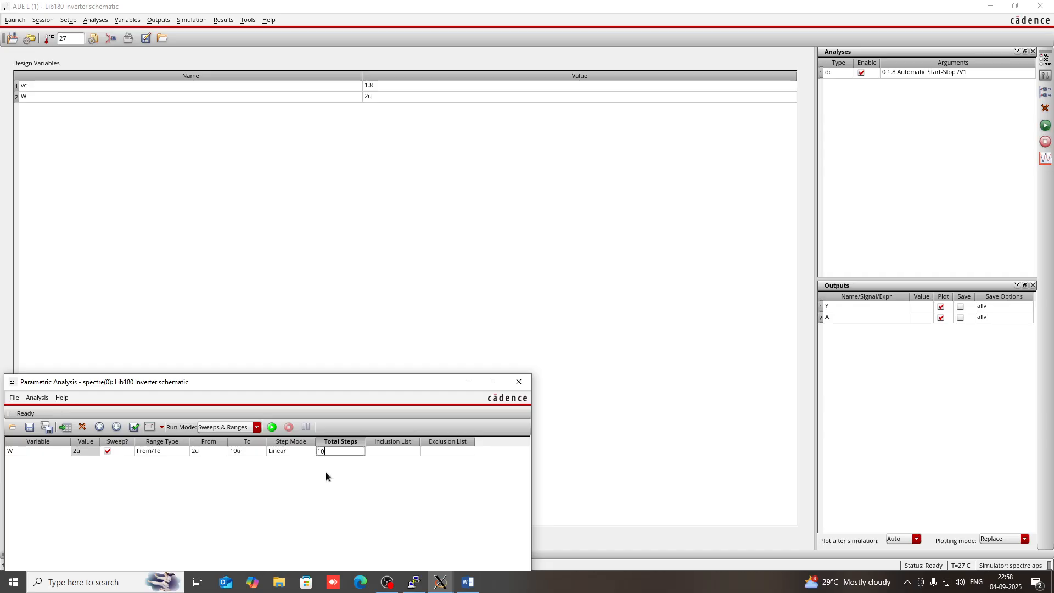
click(494, 381)
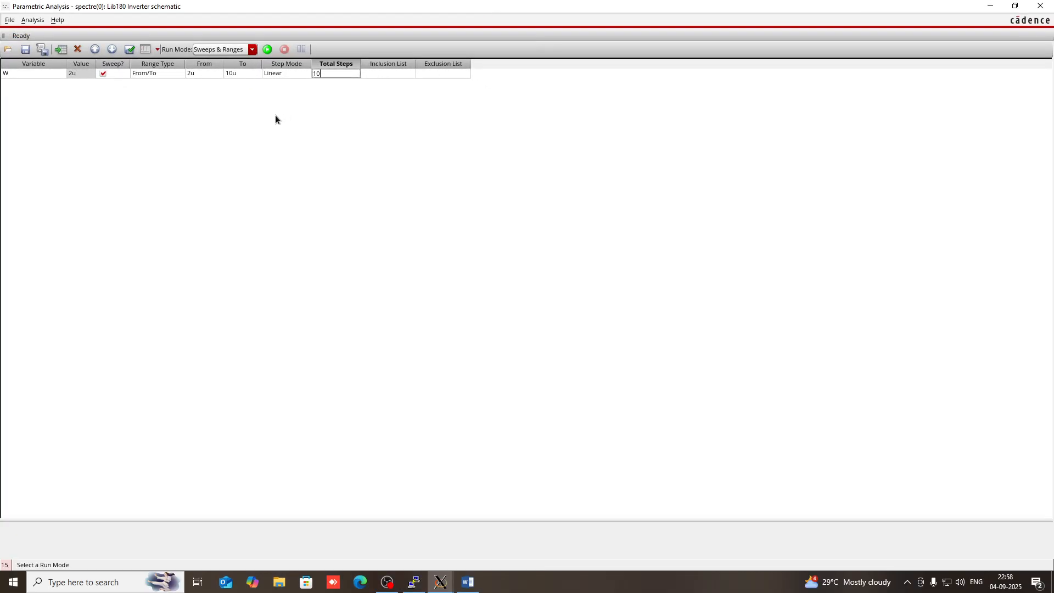
Close the simulation output log, and open the calculator from ADE L with the vs signal type selected
mouse_move(440, 582)
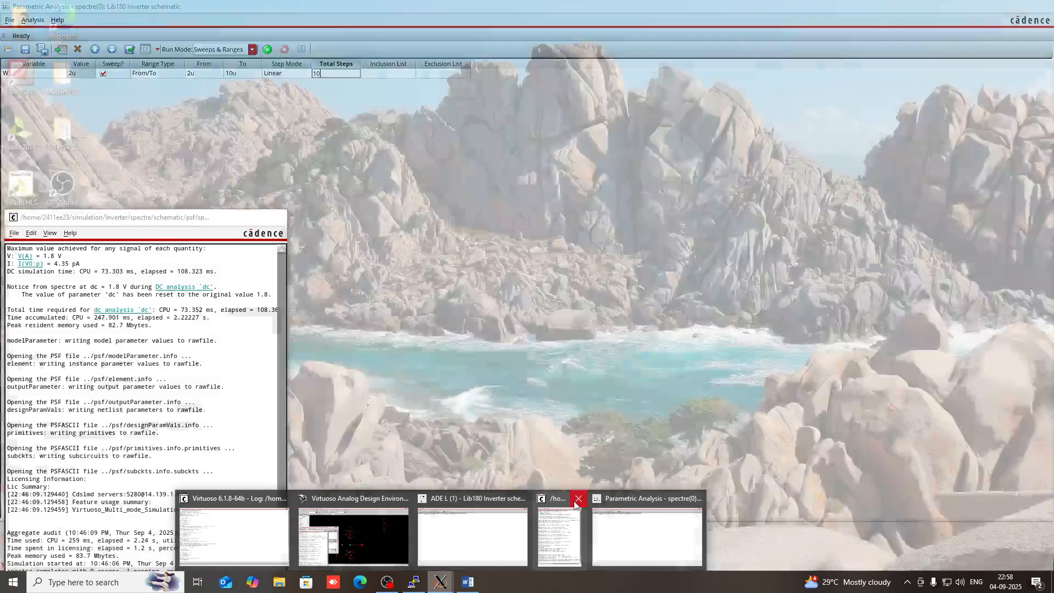
click(576, 498)
click(502, 532)
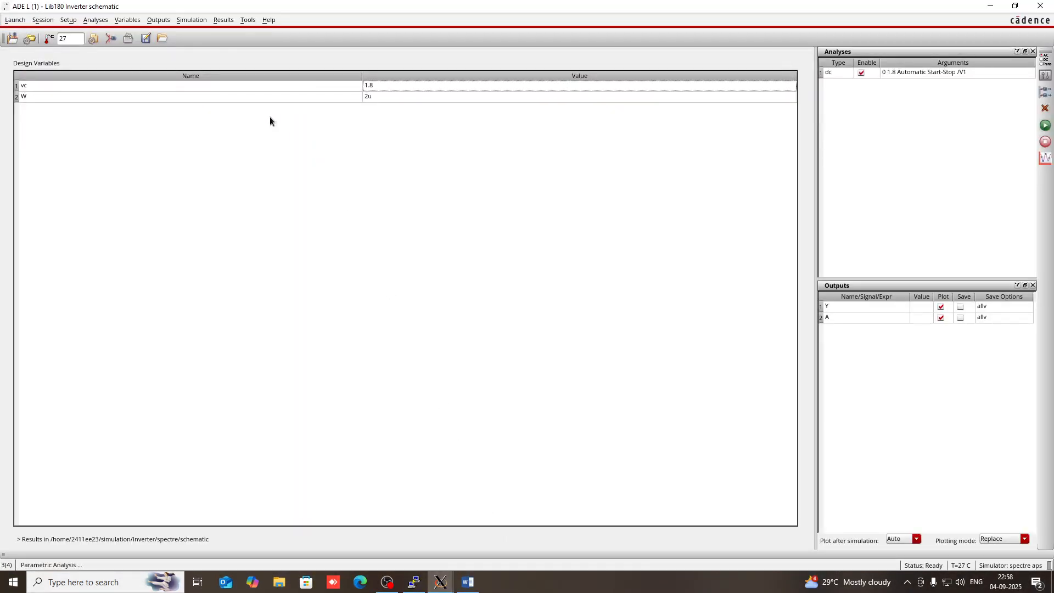
click(245, 21)
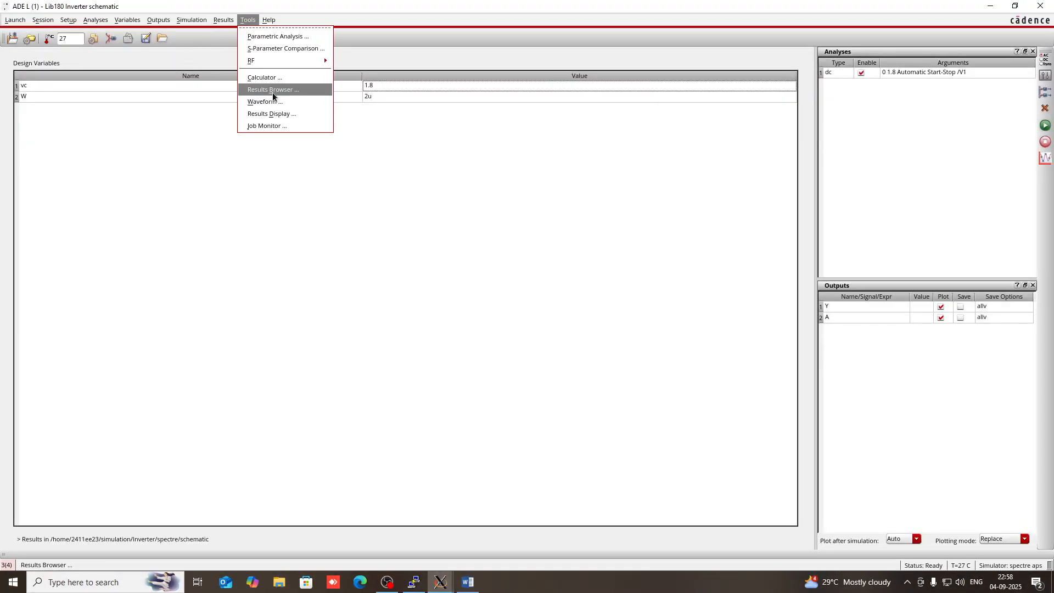
click(269, 80)
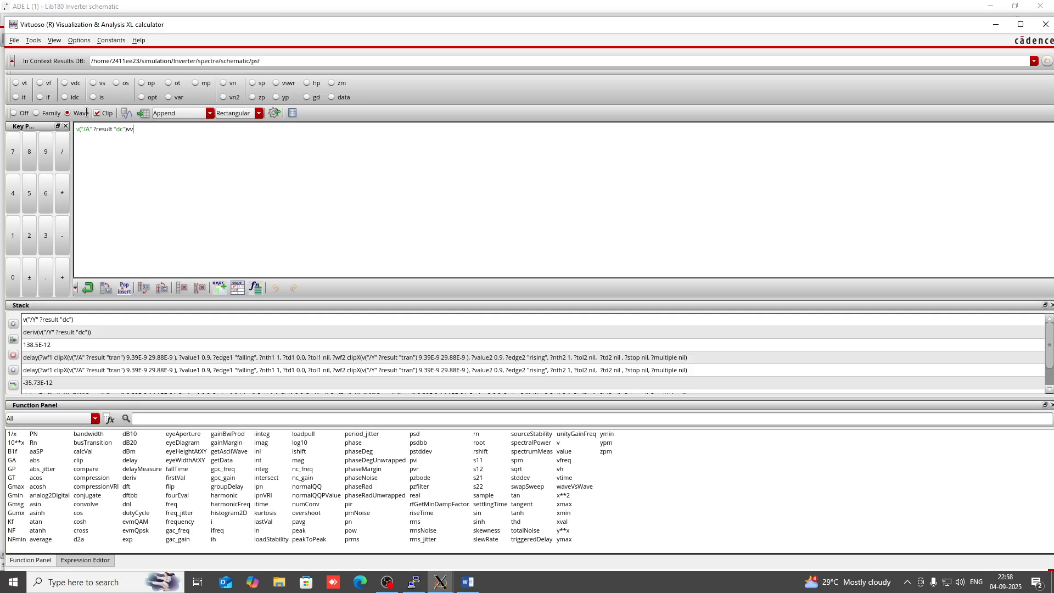
click(94, 83)
Pick output Y on the inverter schematic as the calculator's vs signal, and return to the calculator
click(988, 24)
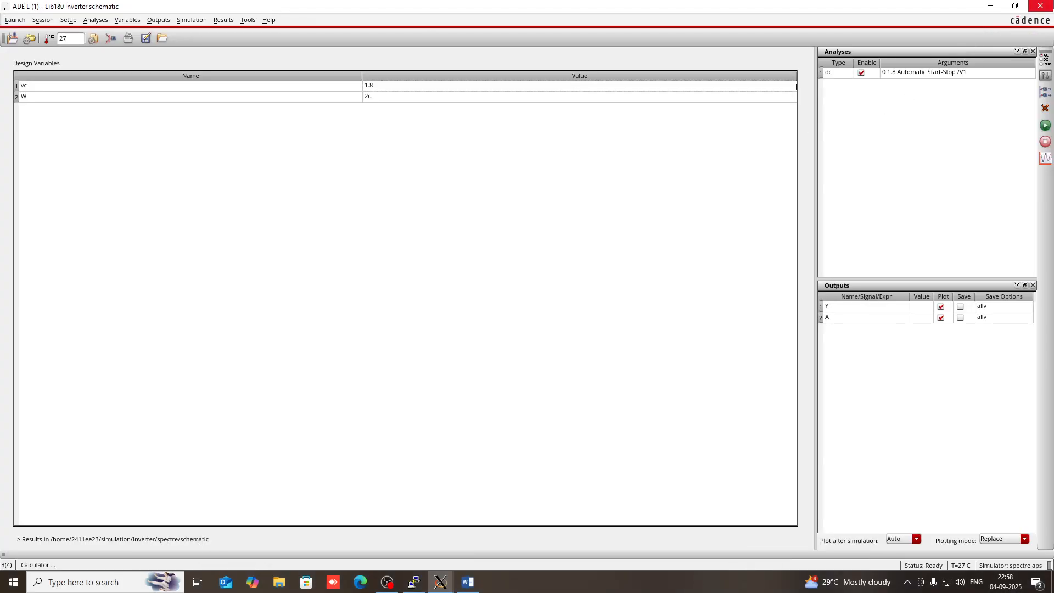
click(993, 5)
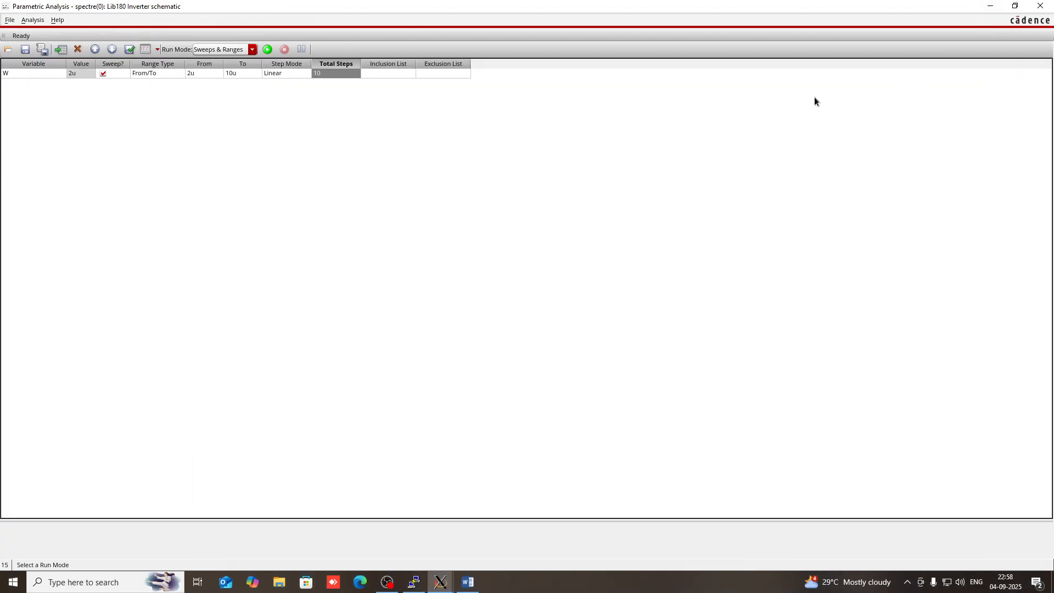
mouse_move(454, 571)
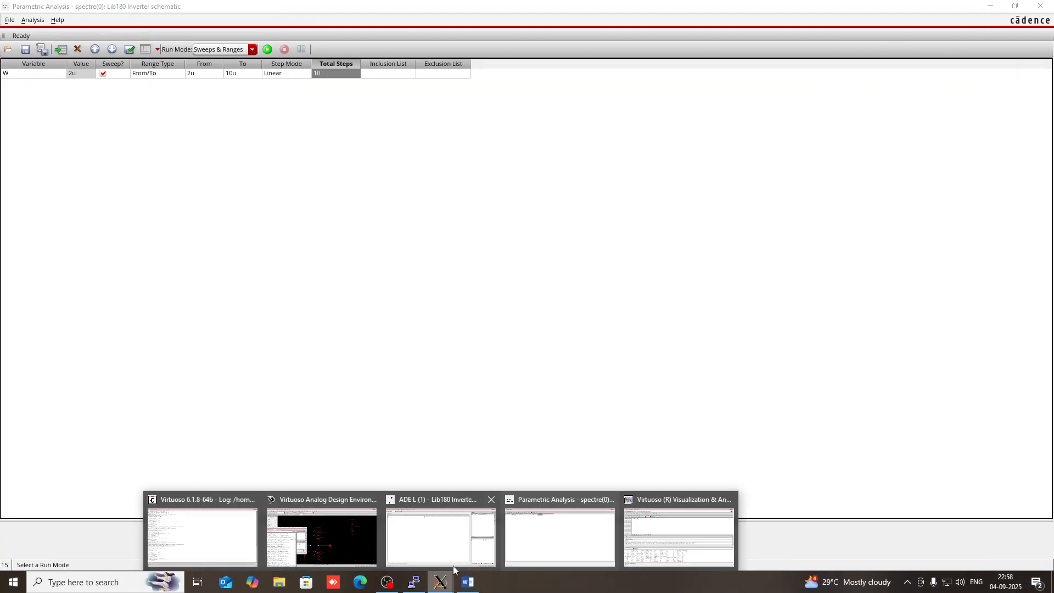
click(331, 548)
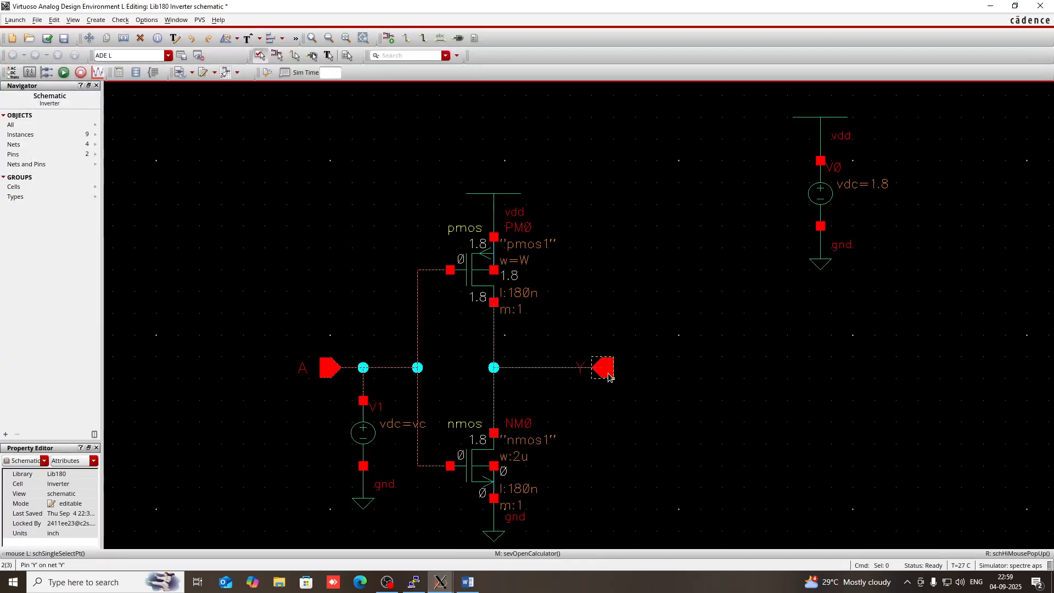
mouse_move(441, 581)
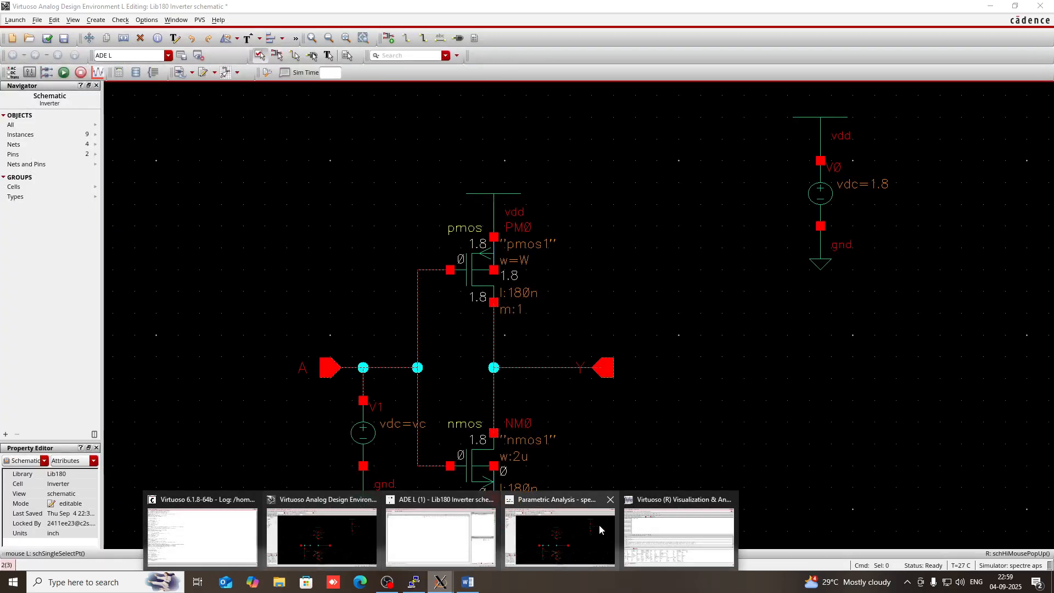
click(632, 539)
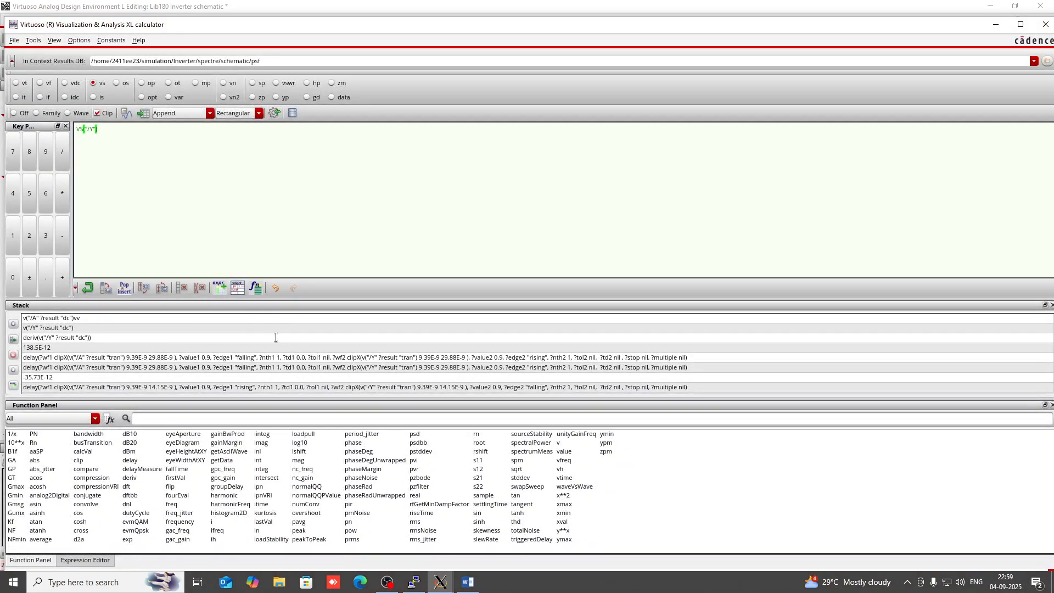
Apply the cross function to VS("/Y") with a threshold value of 0.9
click(310, 421)
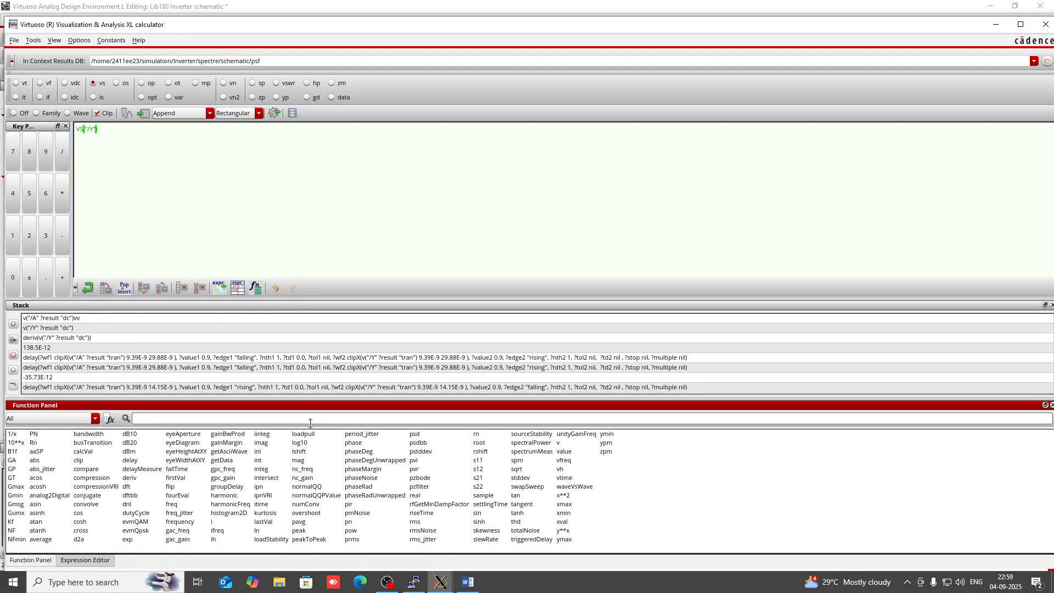
text(cross)
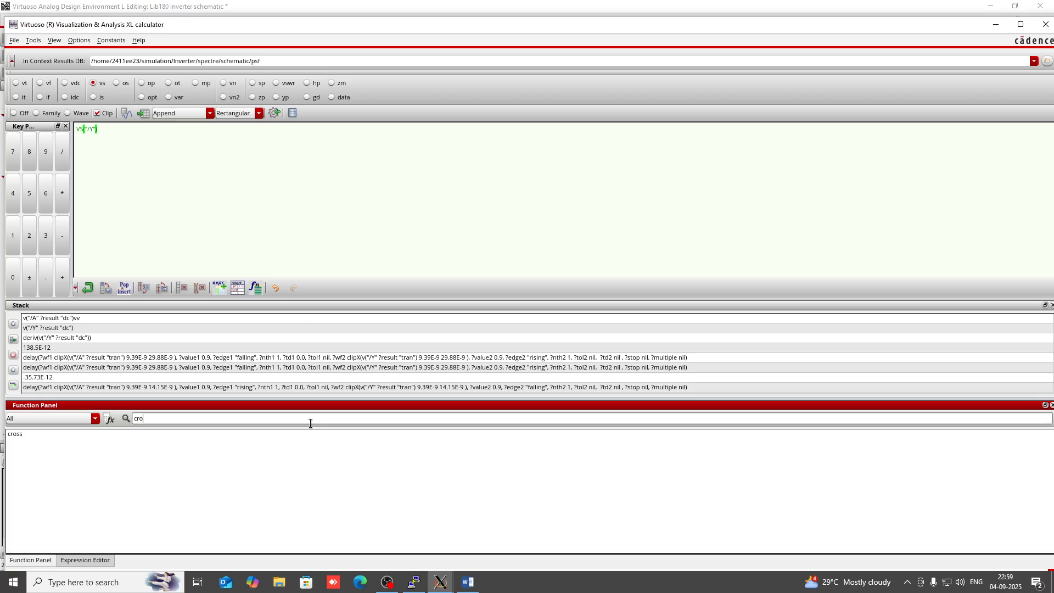
click(21, 436)
click(100, 464)
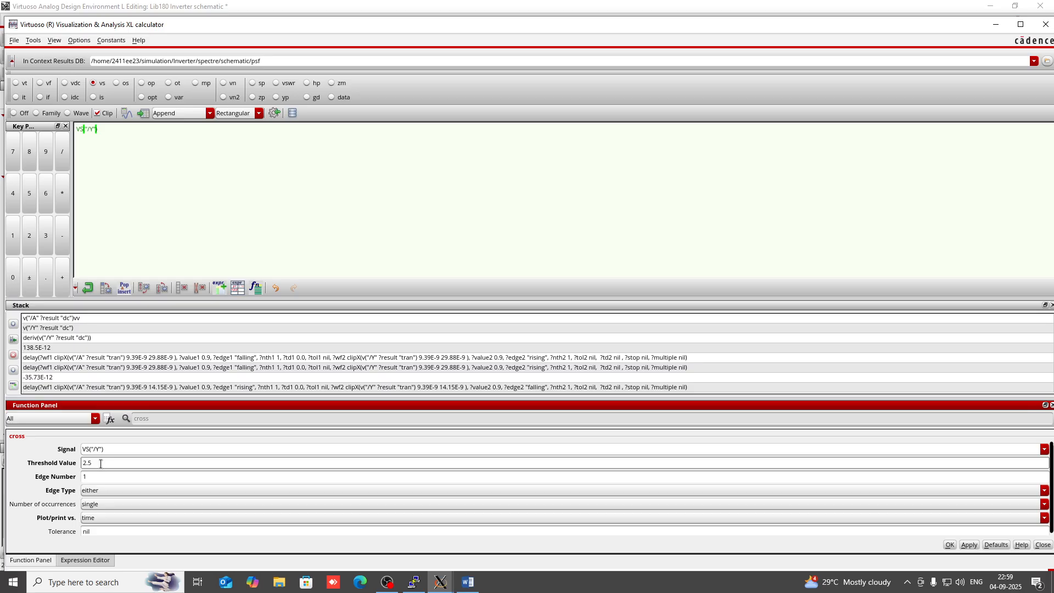
key(BackSpace)
key(BackSpace)
key(BackSpace)
text(0.9)
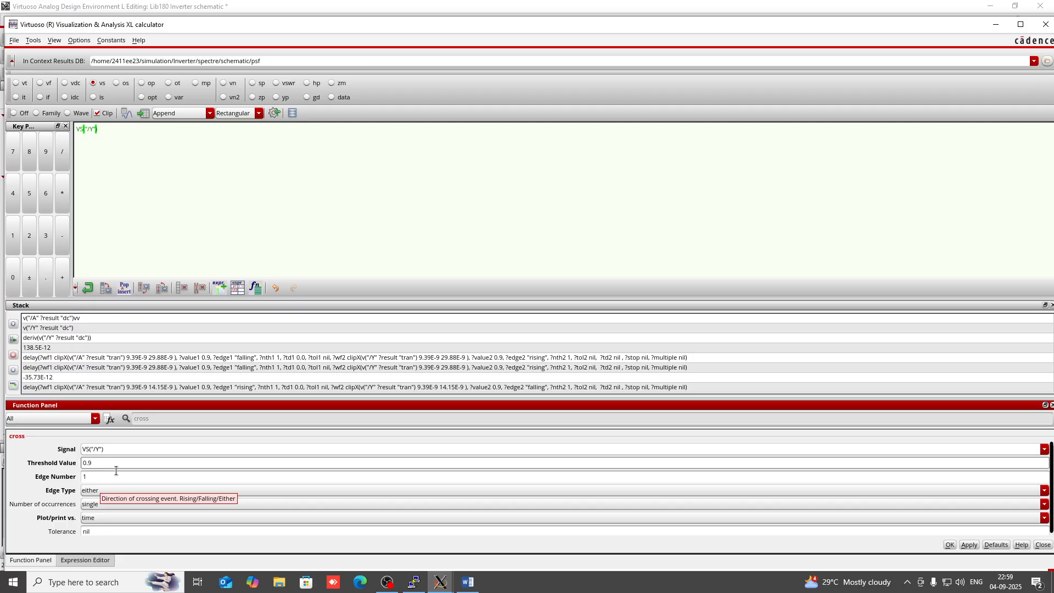
click(120, 466)
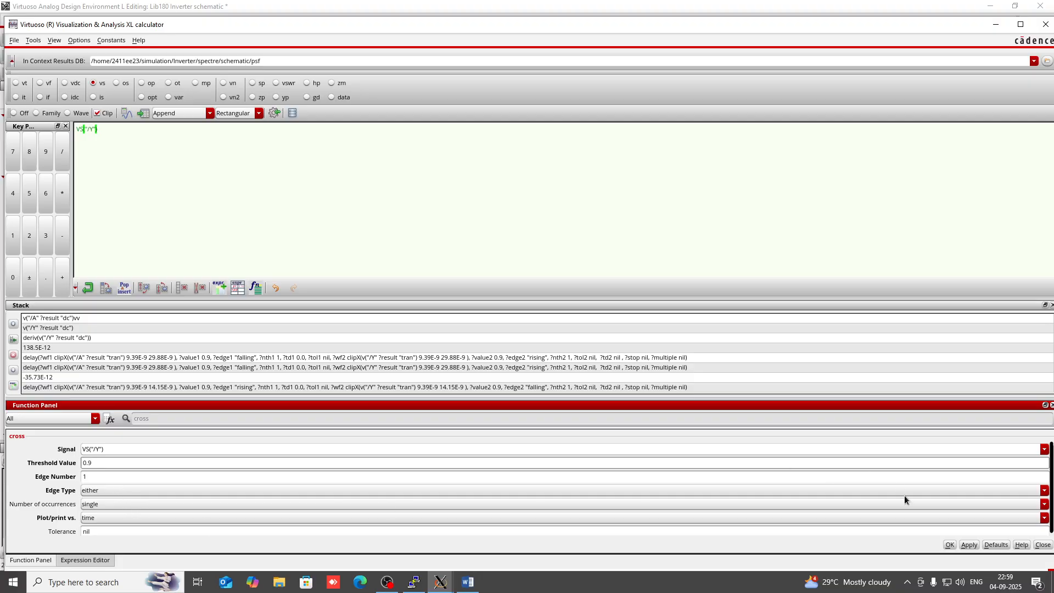
click(965, 545)
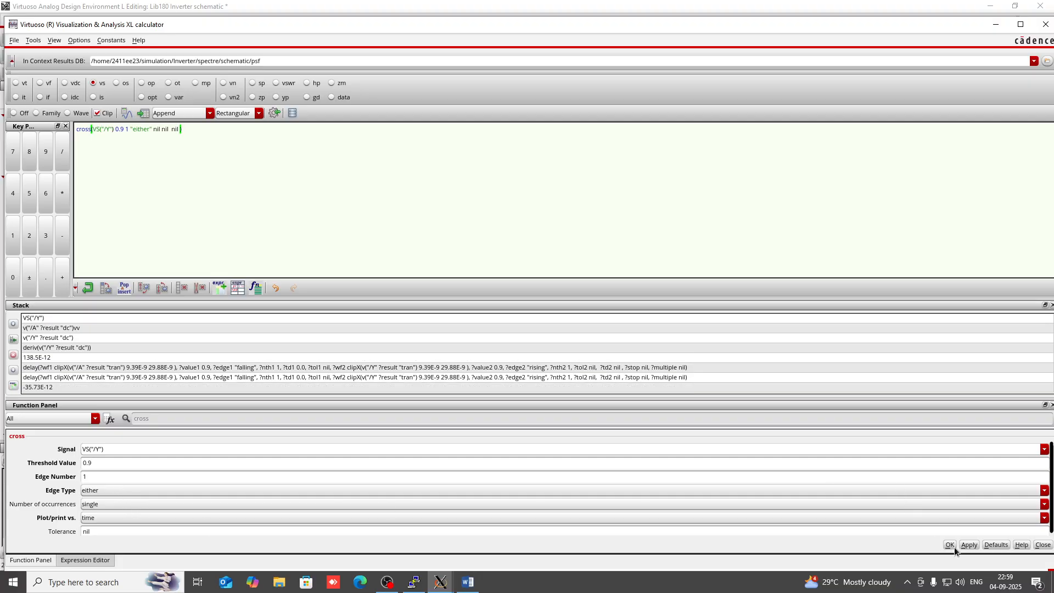
Accept the cross function settings in the calculator, minimize its window, and bring the calculator back to the front
click(950, 545)
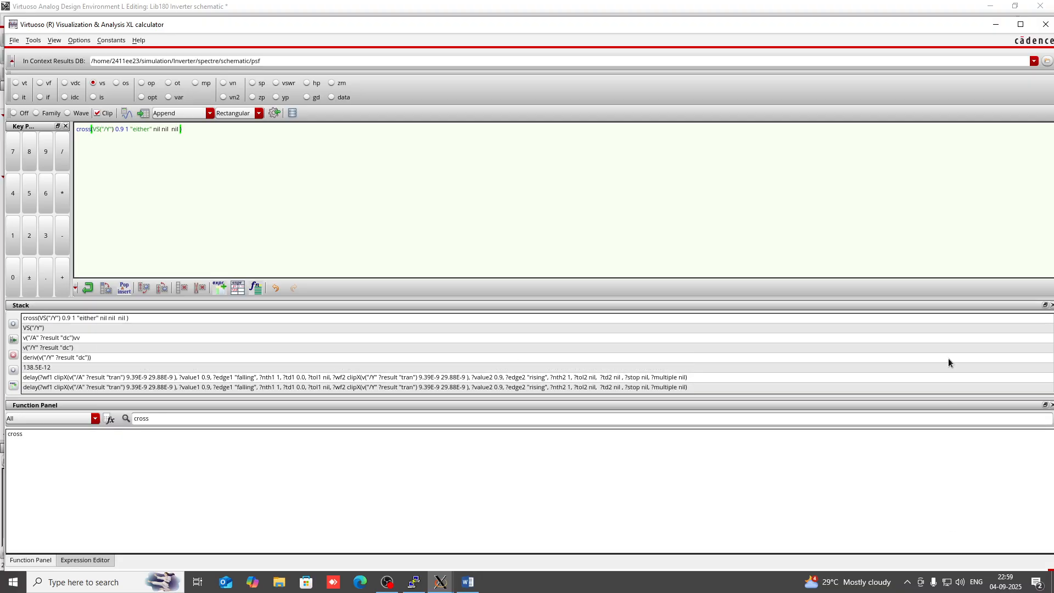
click(996, 24)
mouse_move(441, 582)
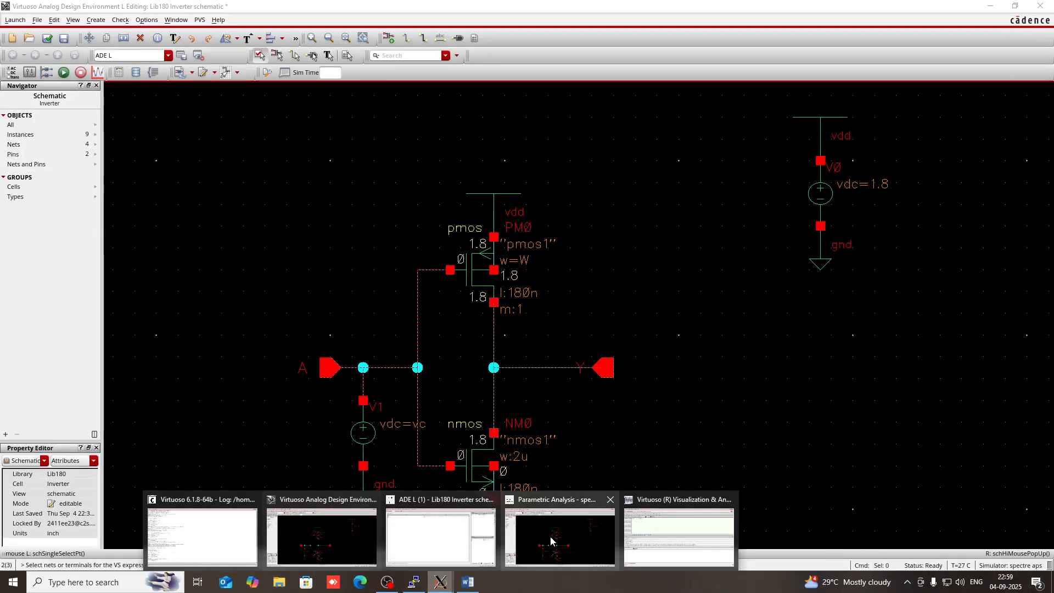
click(678, 535)
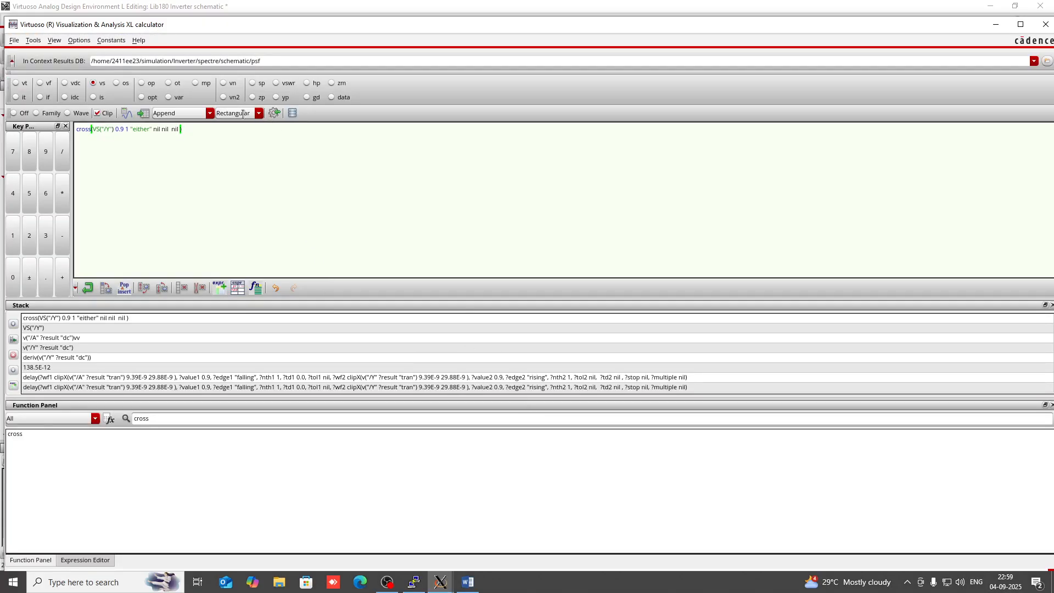
Switch to Parametric Analysis, run the W sweep, and maximize the waveform window
click(441, 582)
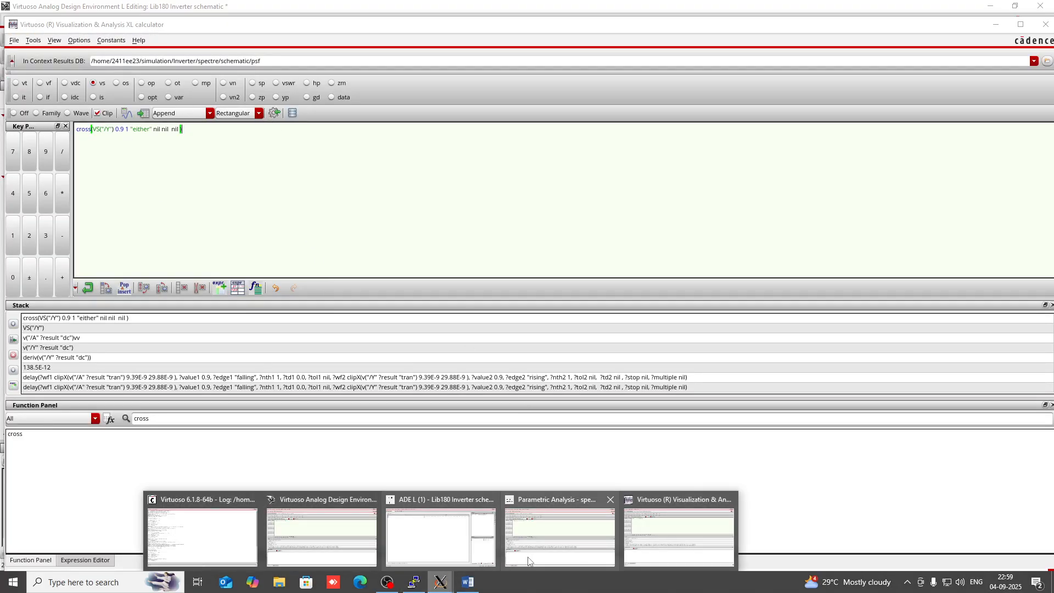
click(526, 543)
click(267, 49)
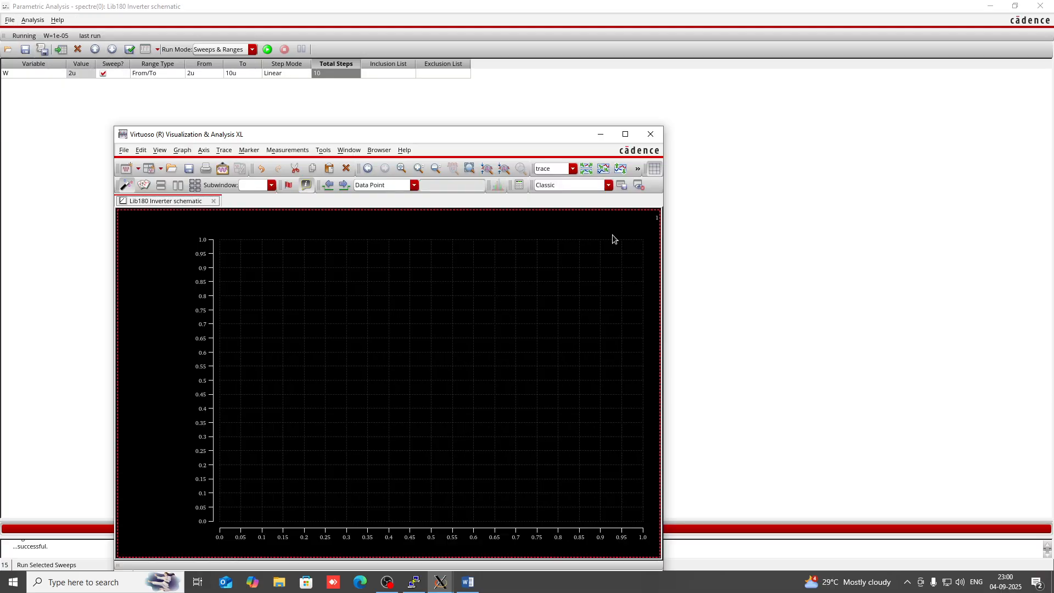
click(625, 134)
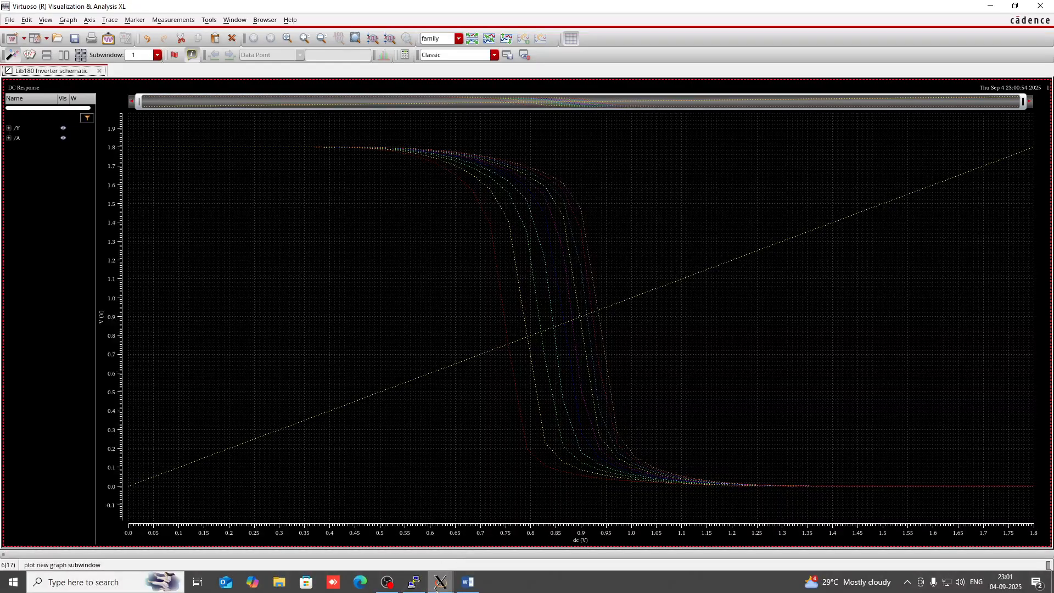
Return to the calculator, send the cross expression to the ADE L outputs, and switch to ADE L
mouse_move(438, 590)
click(527, 535)
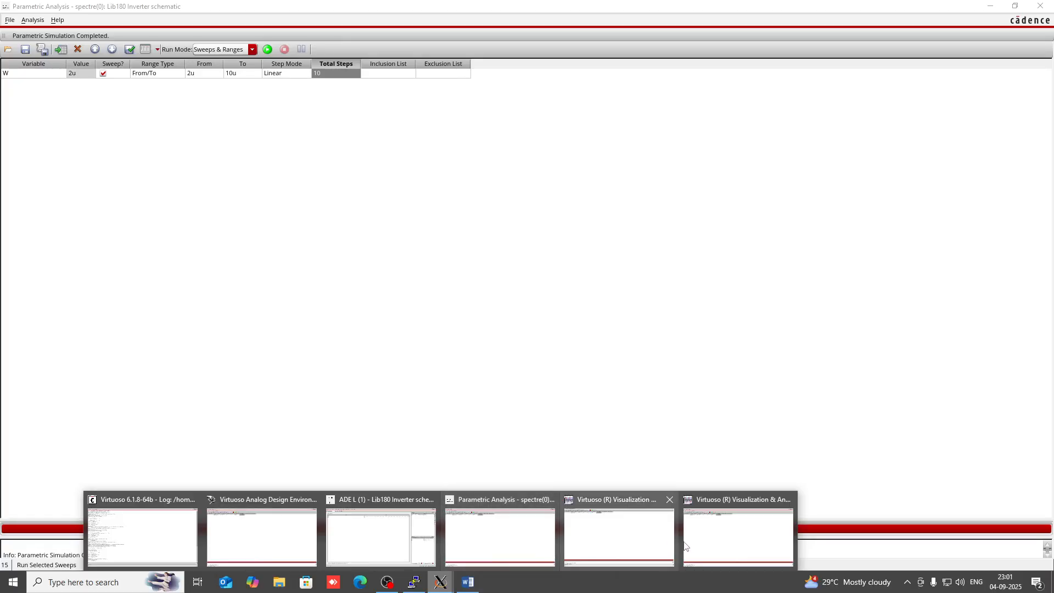
click(713, 547)
mouse_move(433, 584)
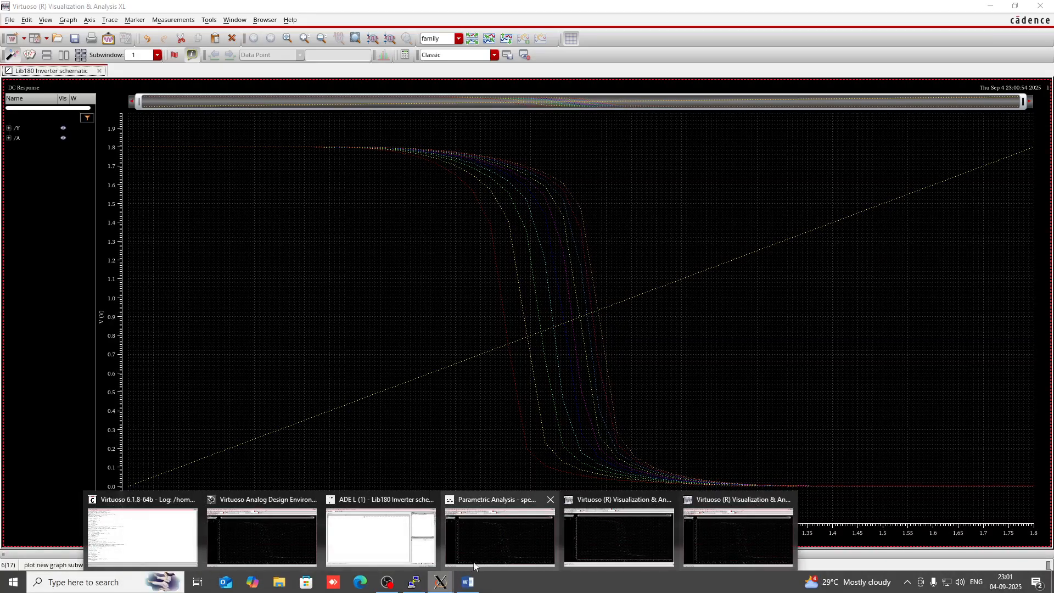
click(584, 536)
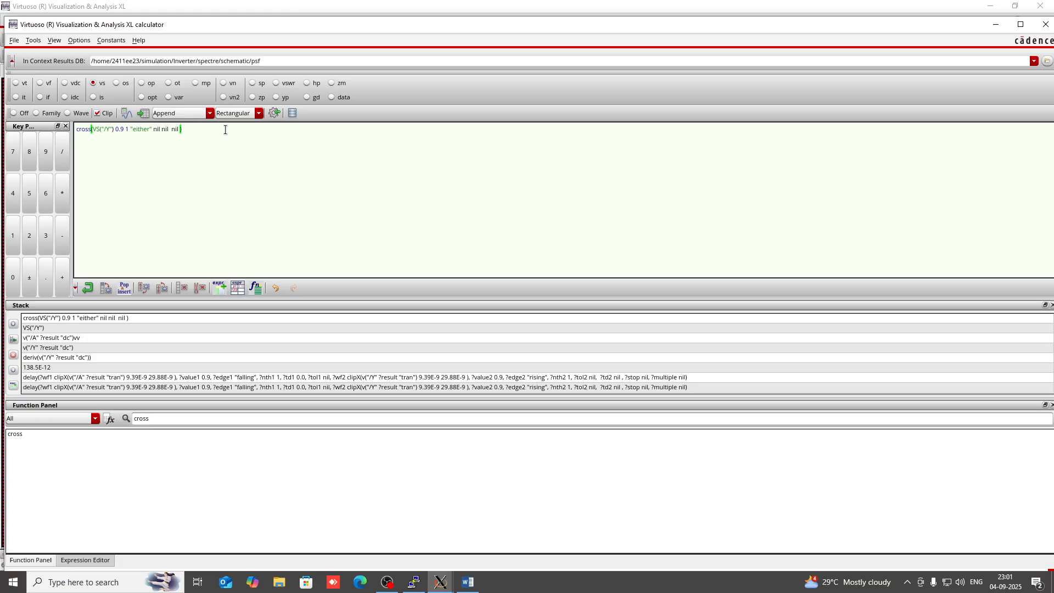
click(440, 582)
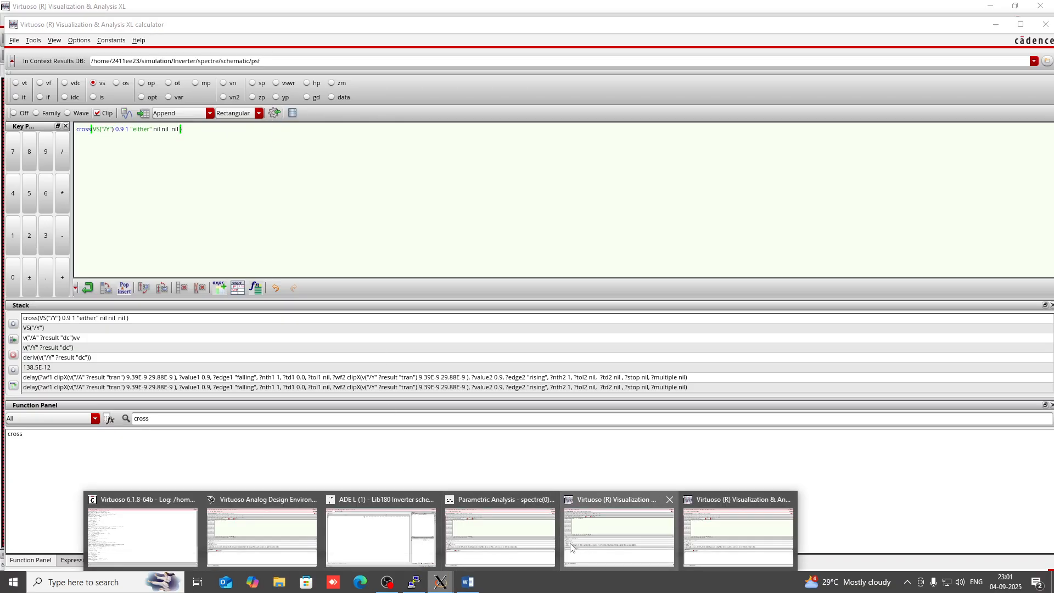
click(390, 541)
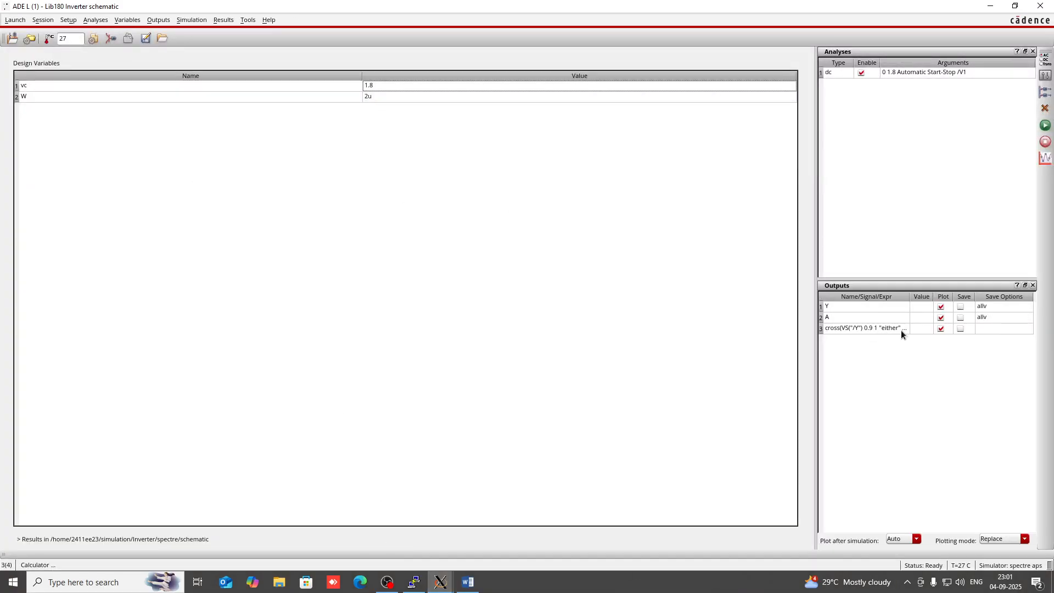
Run the DC simulation in ADE L with the cross output included, inspect the transfer curve, and close the waveform window
click(1045, 125)
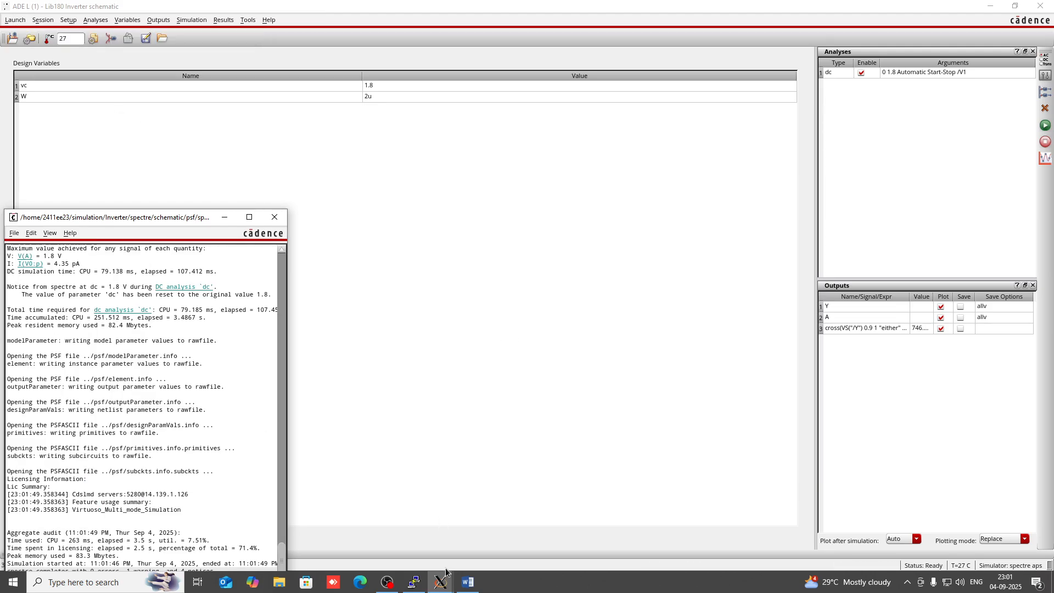
mouse_move(451, 585)
click(717, 535)
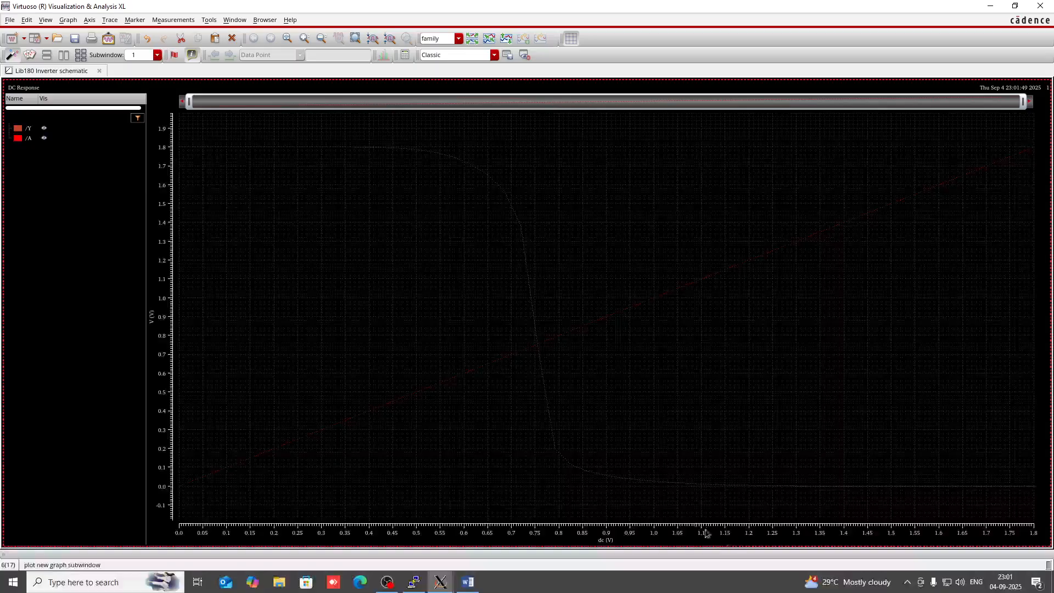
mouse_move(538, 350)
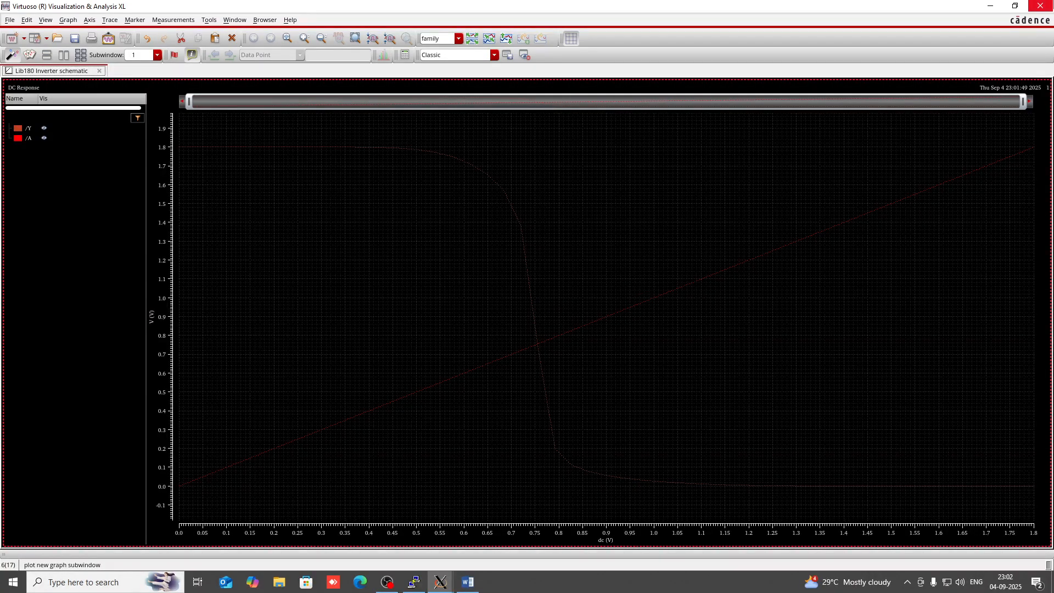
click(1041, 6)
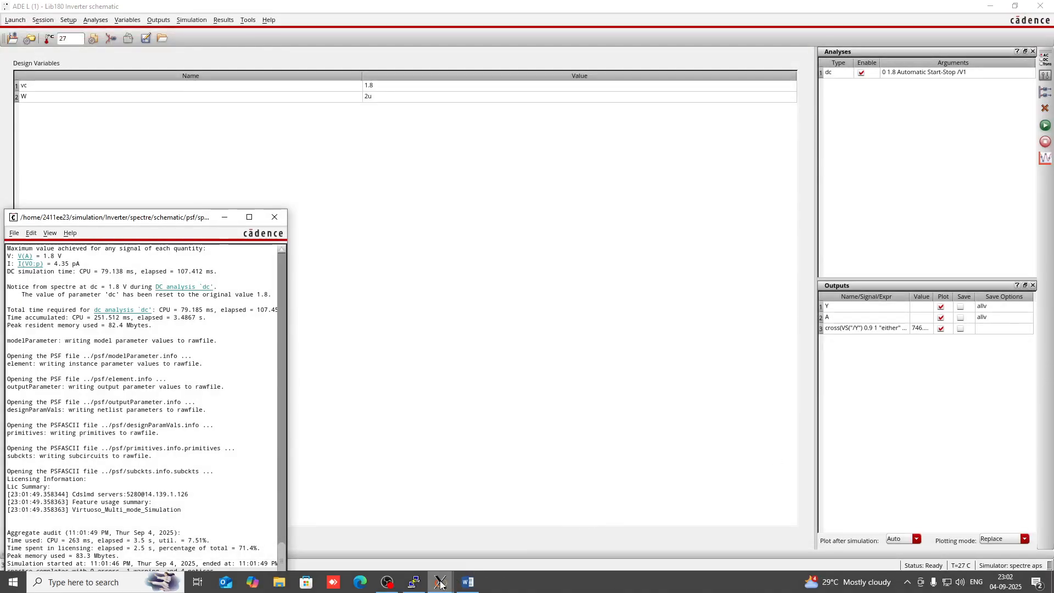
Review the cross expression in the calculator, and minimize the calculator to return to ADE L
mouse_move(444, 583)
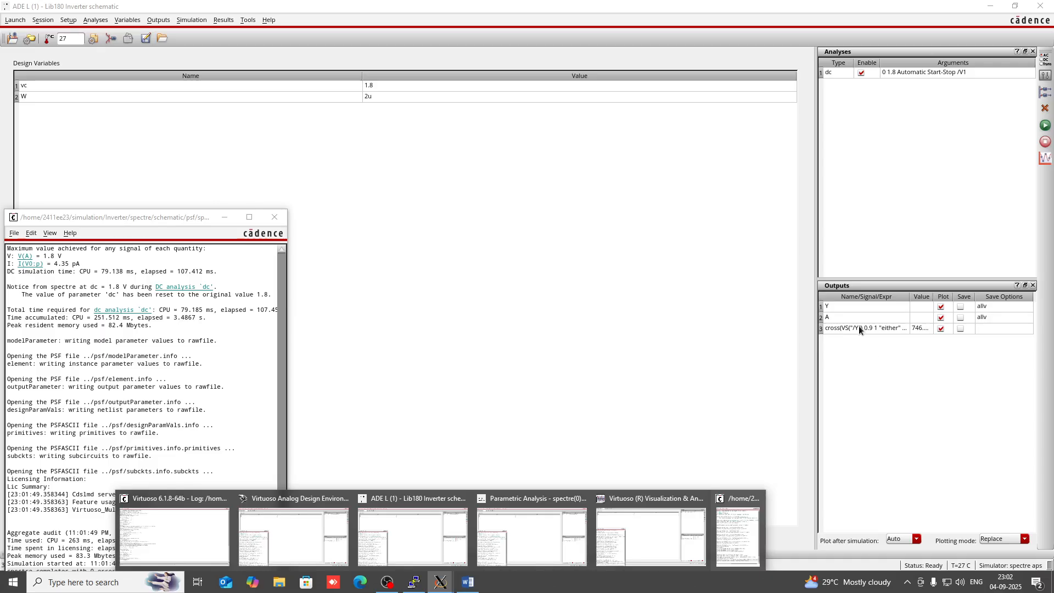
click(643, 534)
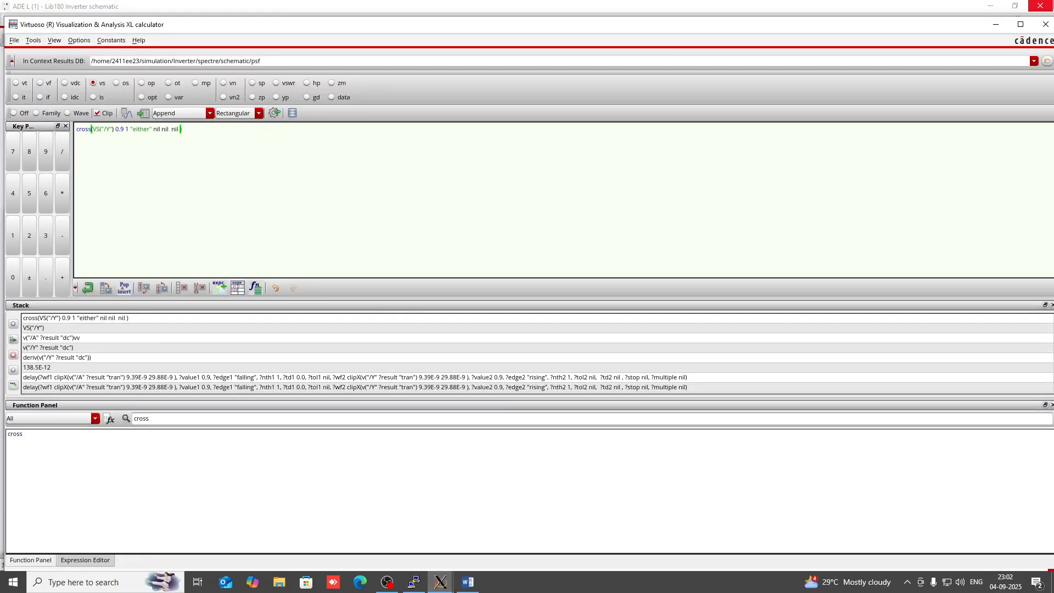
click(995, 27)
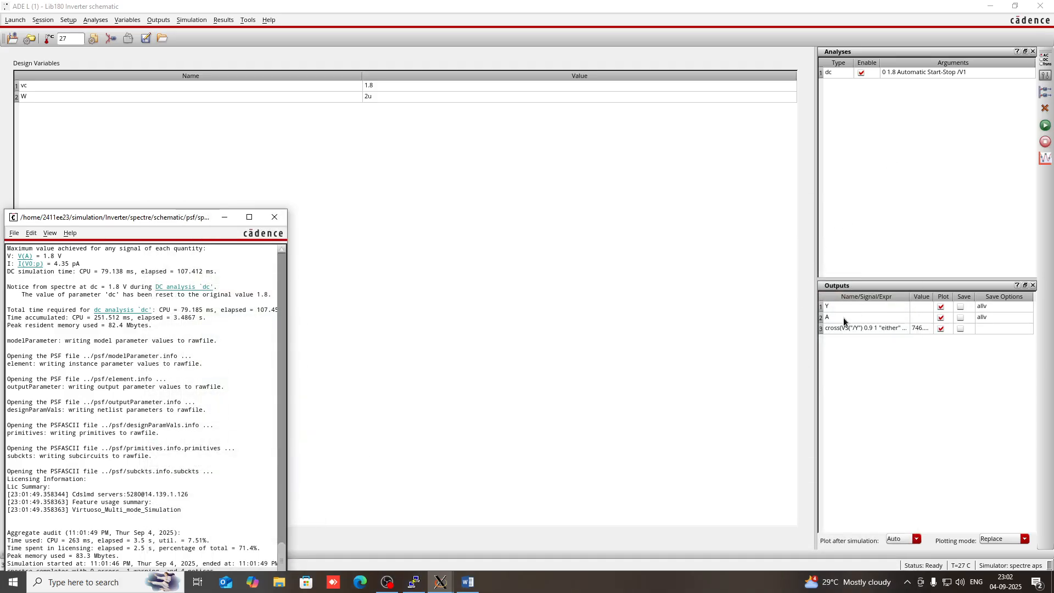
Set the W sweep's total steps to 8, rerun the parametric analysis, and maximize the waveform window
click(440, 582)
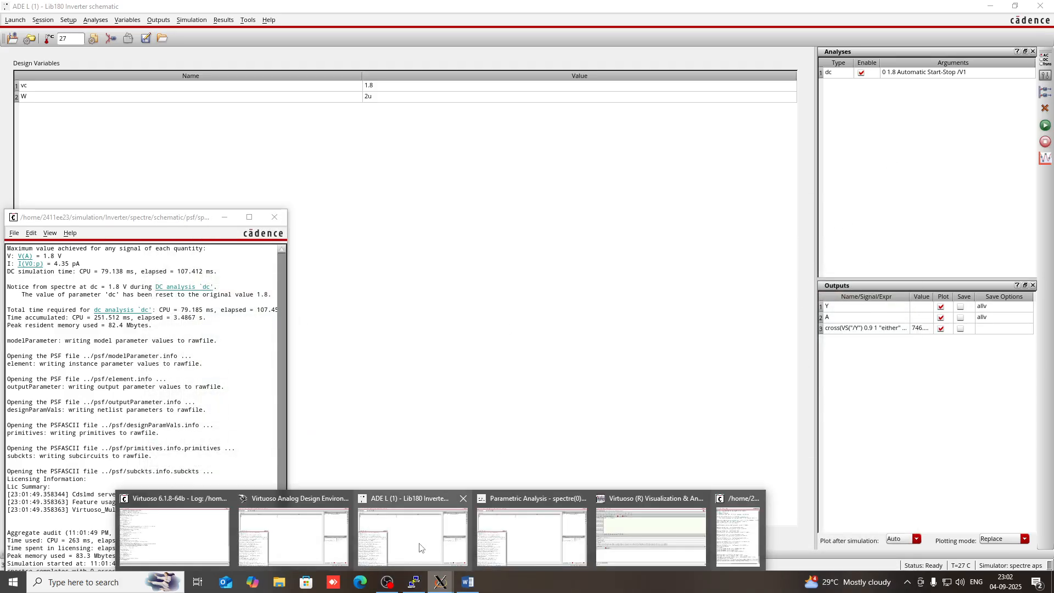
click(514, 525)
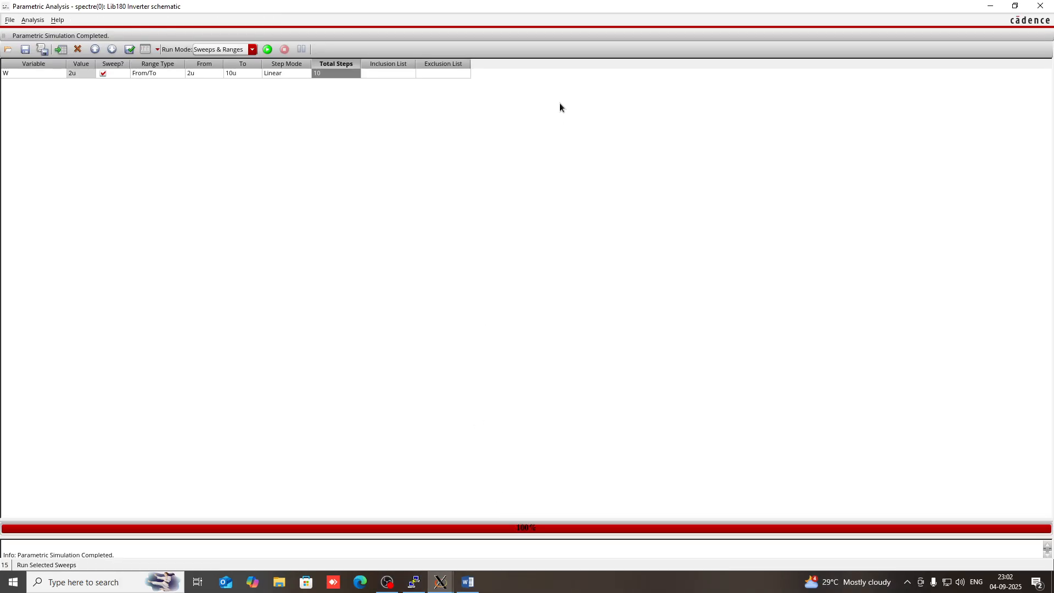
click(332, 74)
key(BackSpace)
click(267, 49)
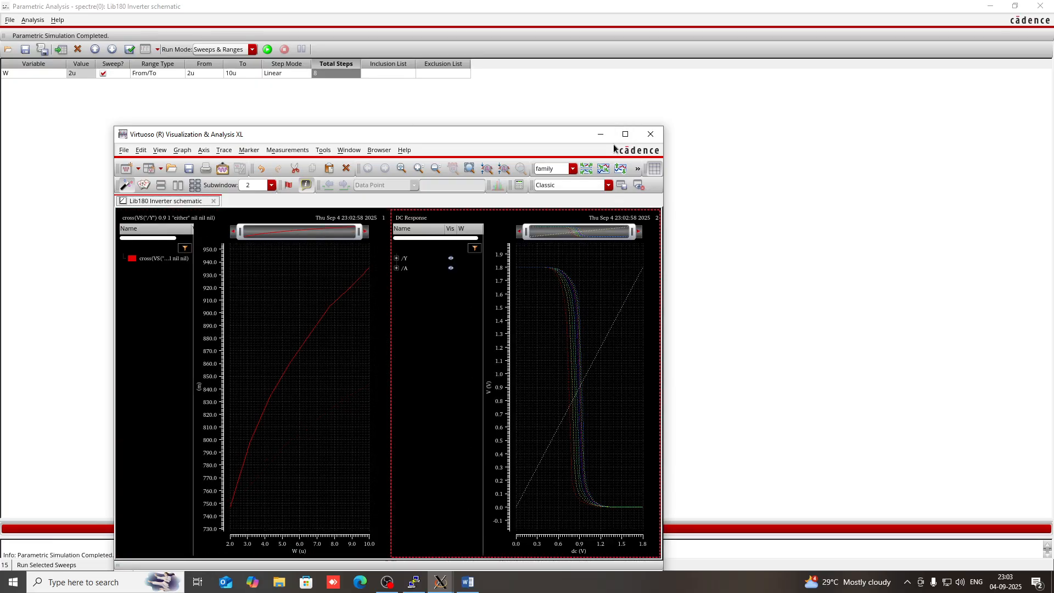
click(625, 134)
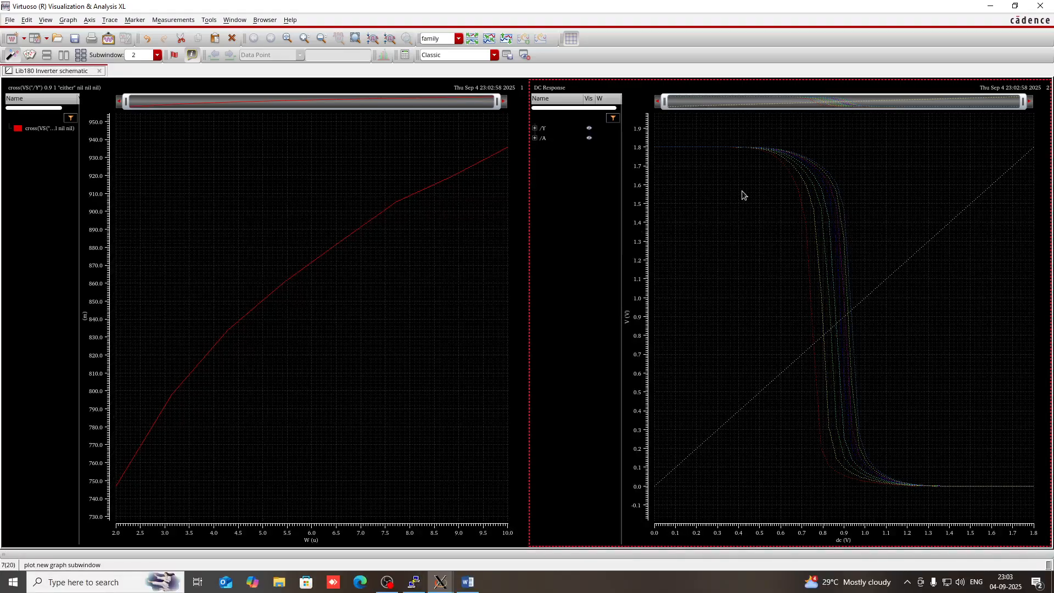
Delete the DC Response graph subwindow, keeping only the cross versus W plot
right_click(758, 202)
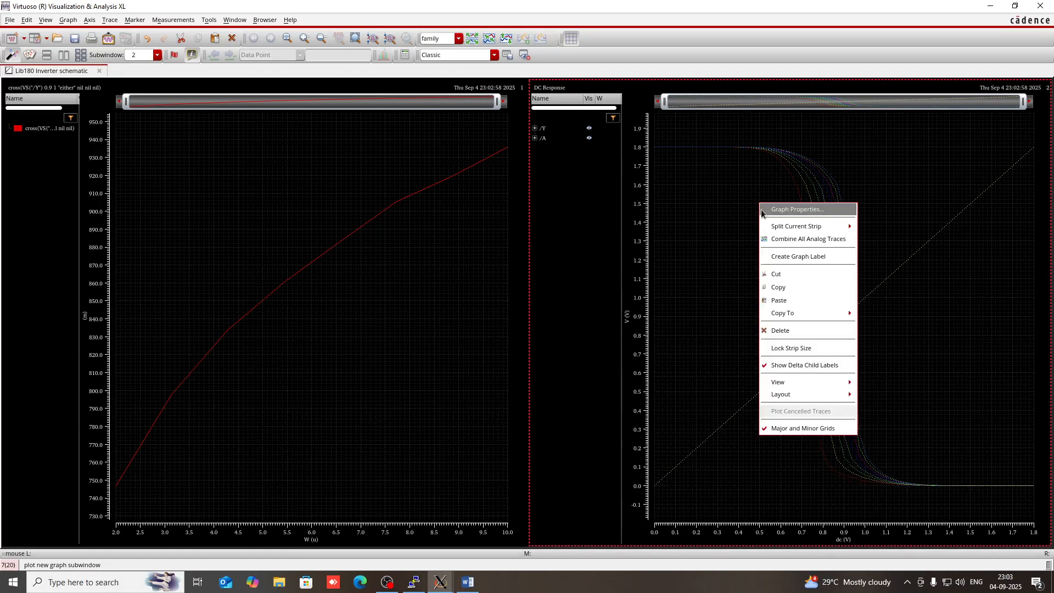
click(775, 330)
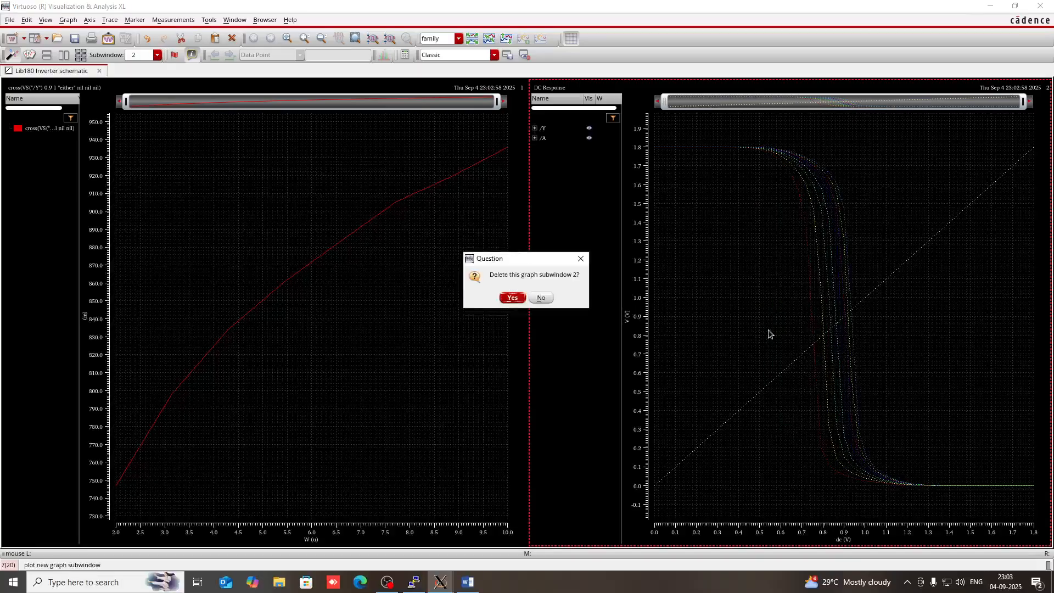
click(510, 299)
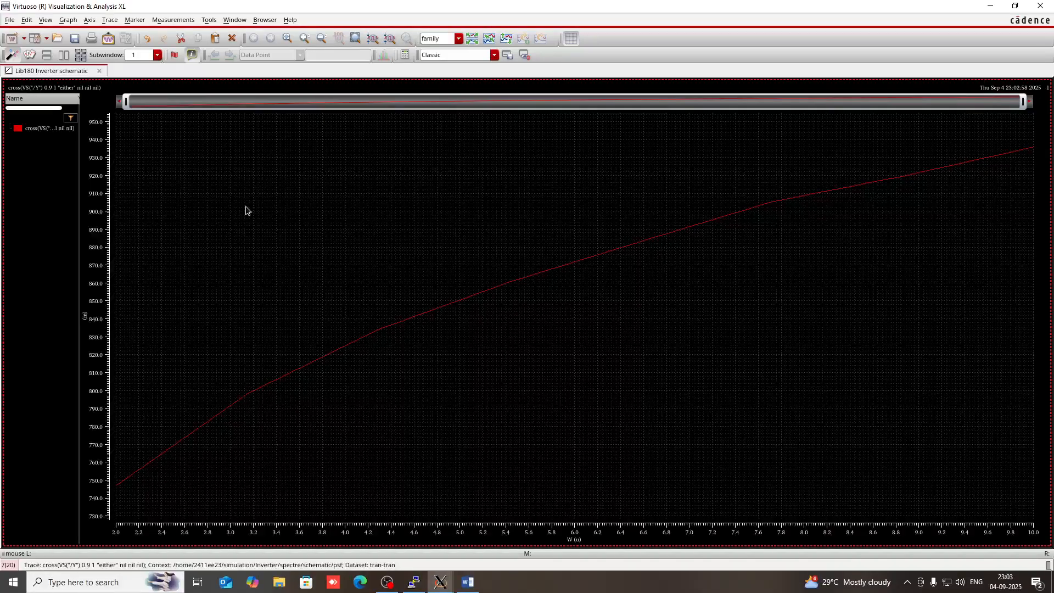
Place a horizontal marker on the cross versus W curve and set its value to 900.0m
mouse_move(734, 216)
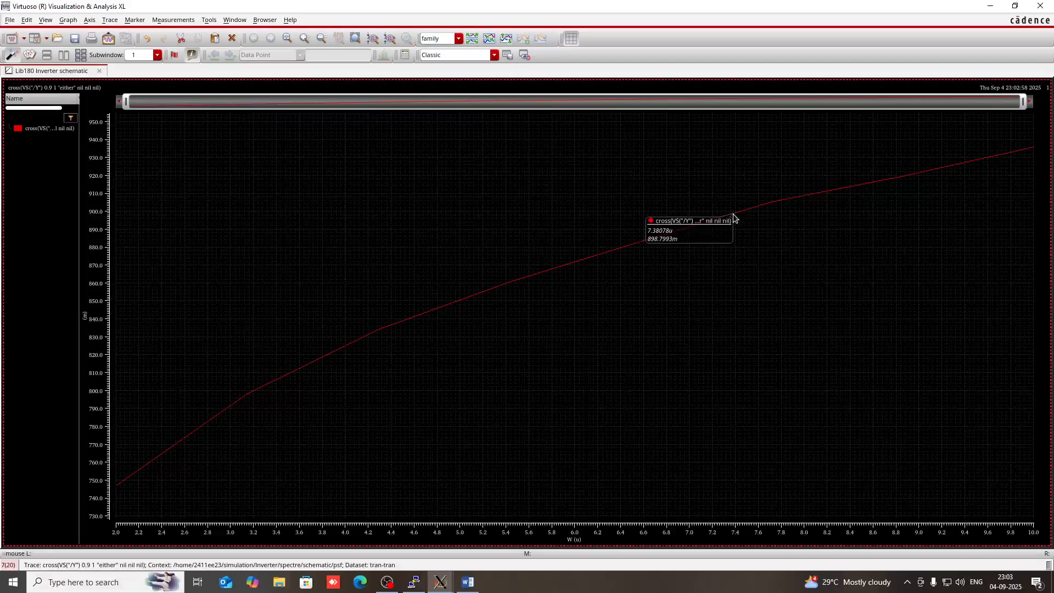
key(h)
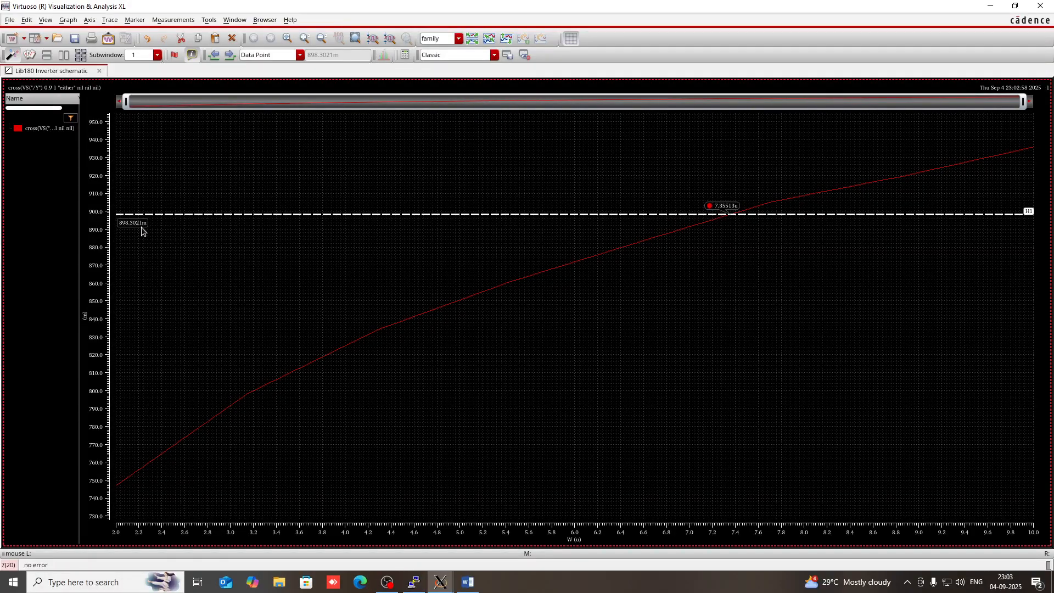
key(BackSpace)
key(BackSpace)
key(BackSpace)
key(BackSpace)
key(BackSpace)
key(BackSpace)
key(BackSpace)
key(BackSpace)
text(900.0)
key(Return)
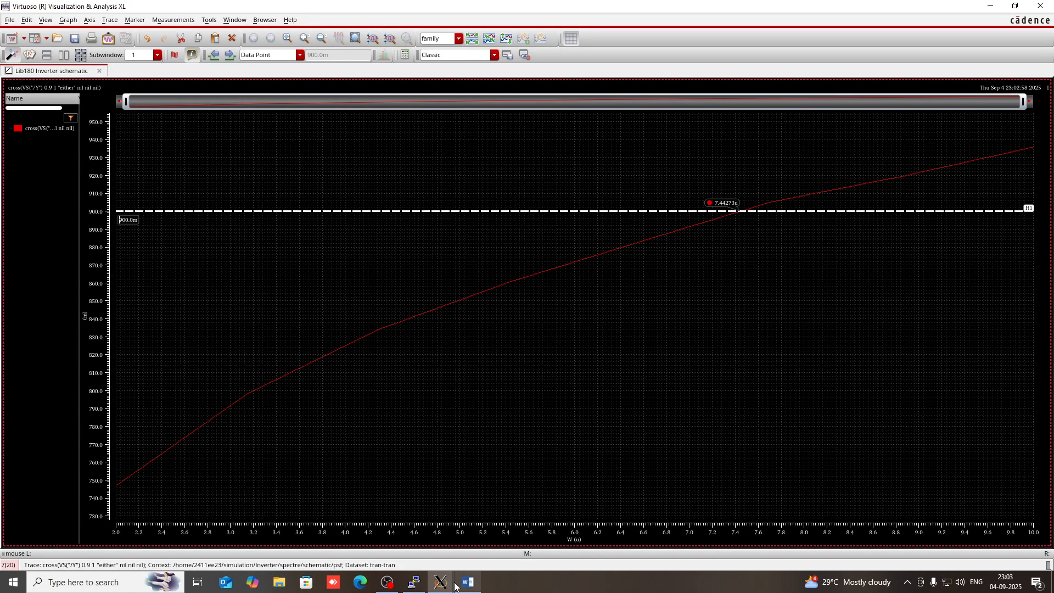
Return to ADE L and set the design variable W to 7.4427u
mouse_move(446, 585)
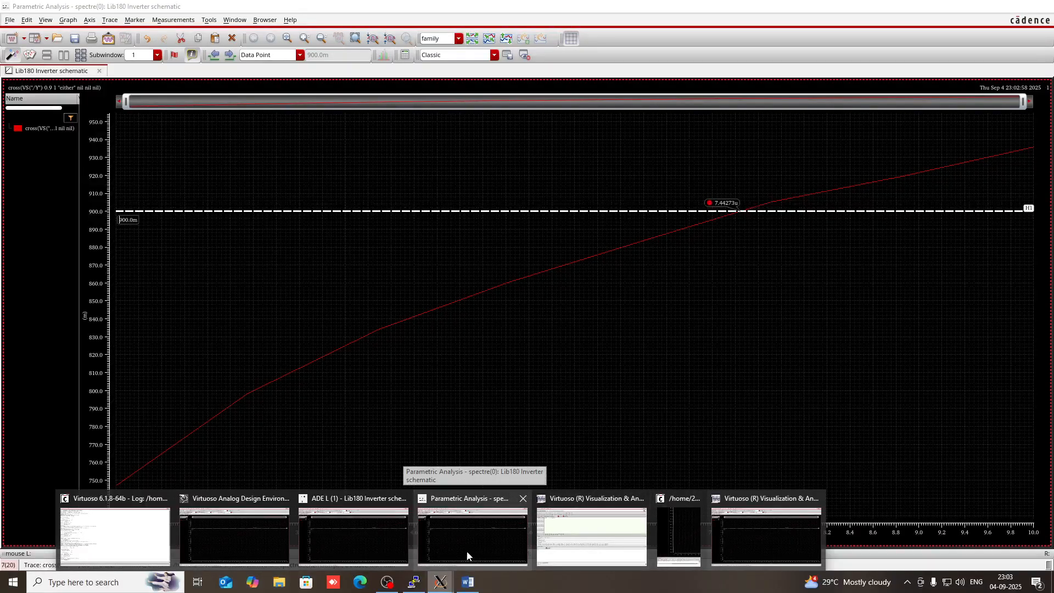
click(349, 541)
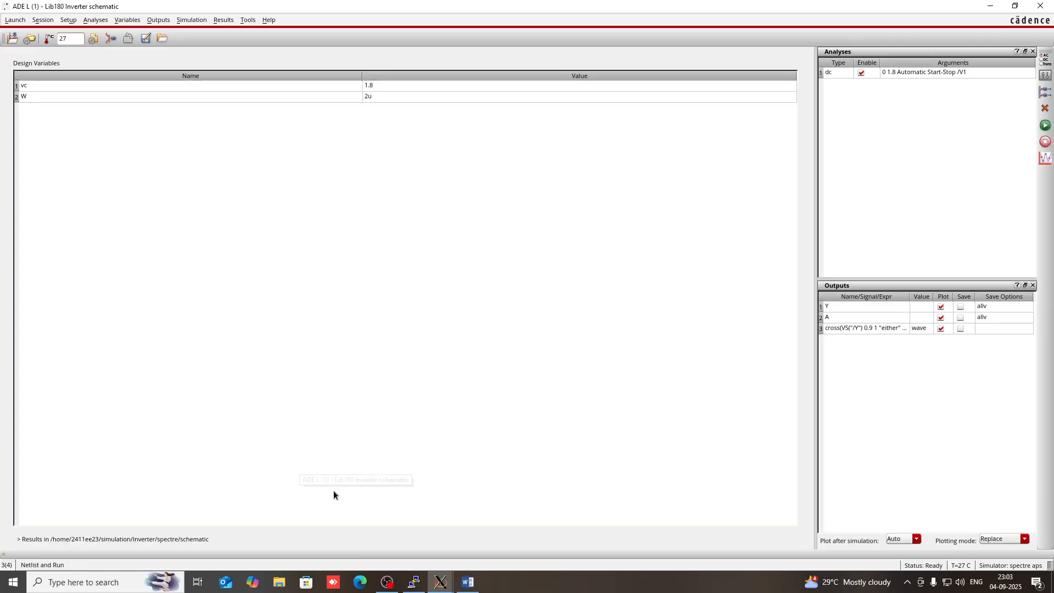
click(368, 96)
click(368, 97)
click(369, 97)
key(BackSpace)
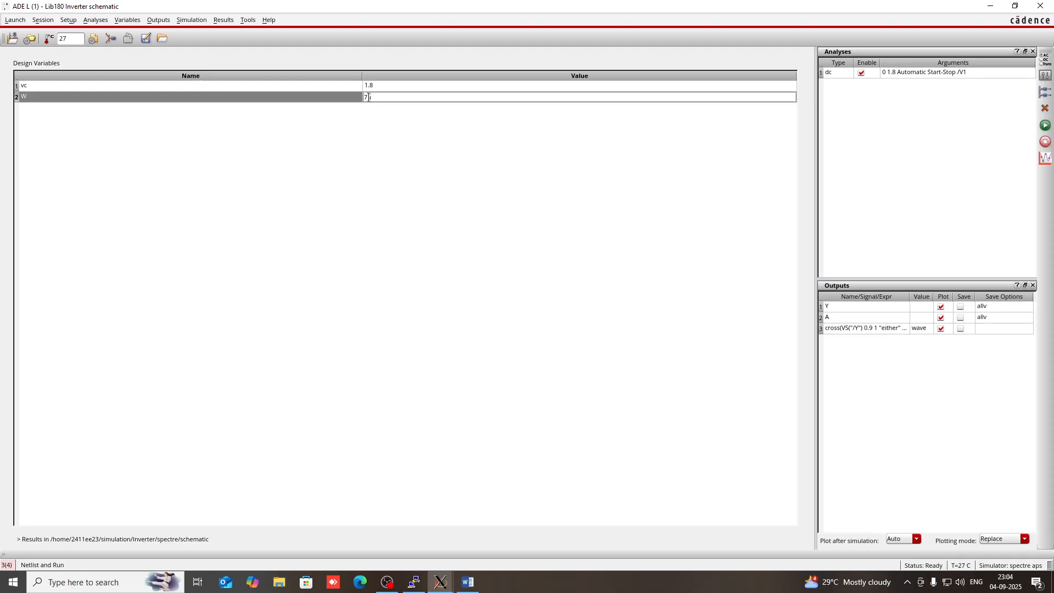
text(7.4427u)
key(Return)
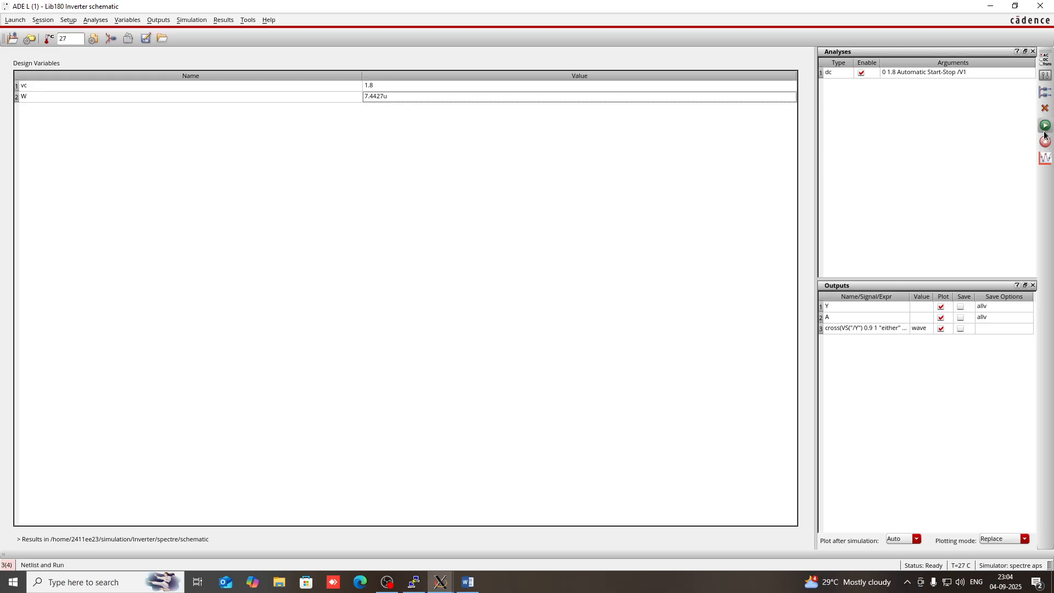
Delete the cross expression from the ADE L outputs, rerun the simulation, and bring up the calculator window
right_click(882, 329)
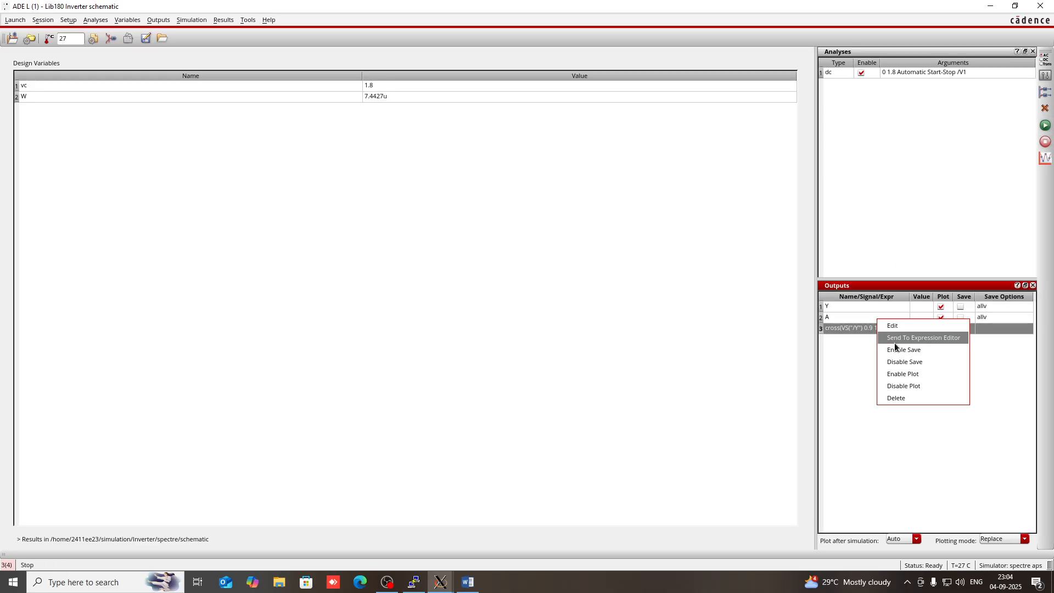
click(895, 401)
click(1045, 126)
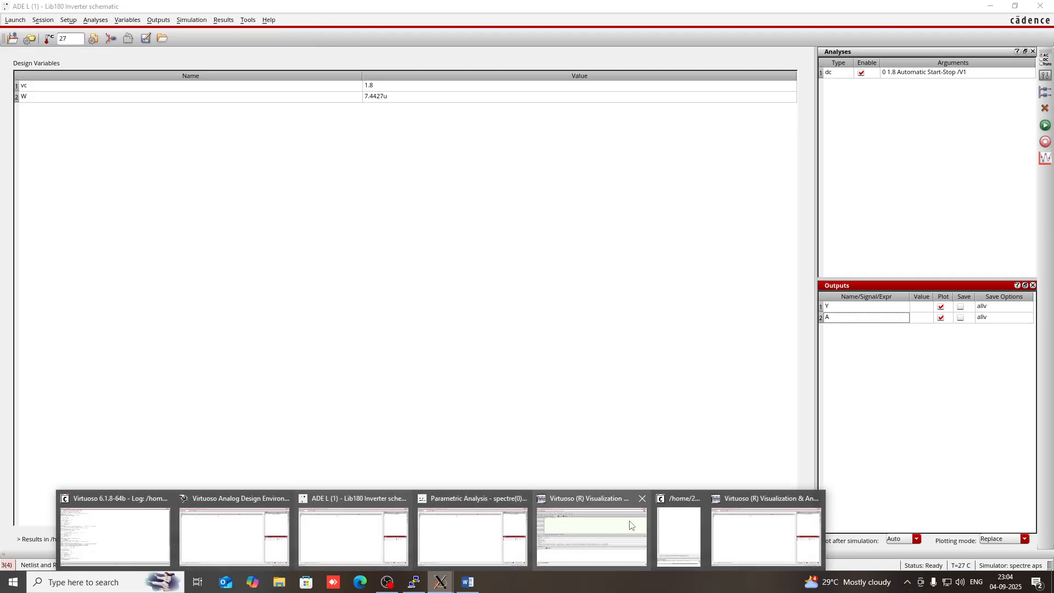
click(605, 533)
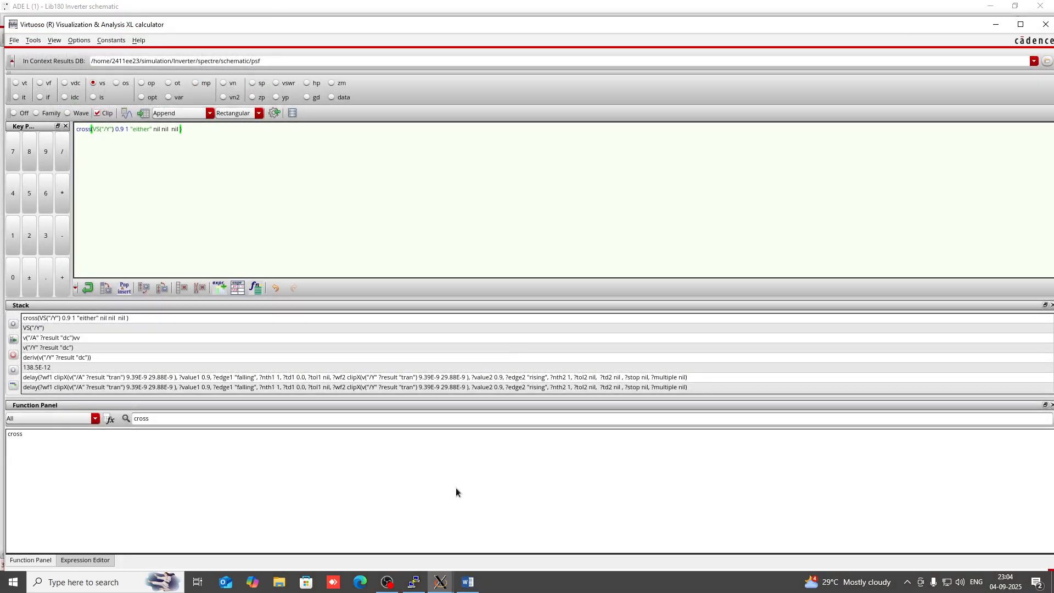
Close the calculator, switch to the waveform window, and examine where the /Y and /A traces cross
click(1046, 24)
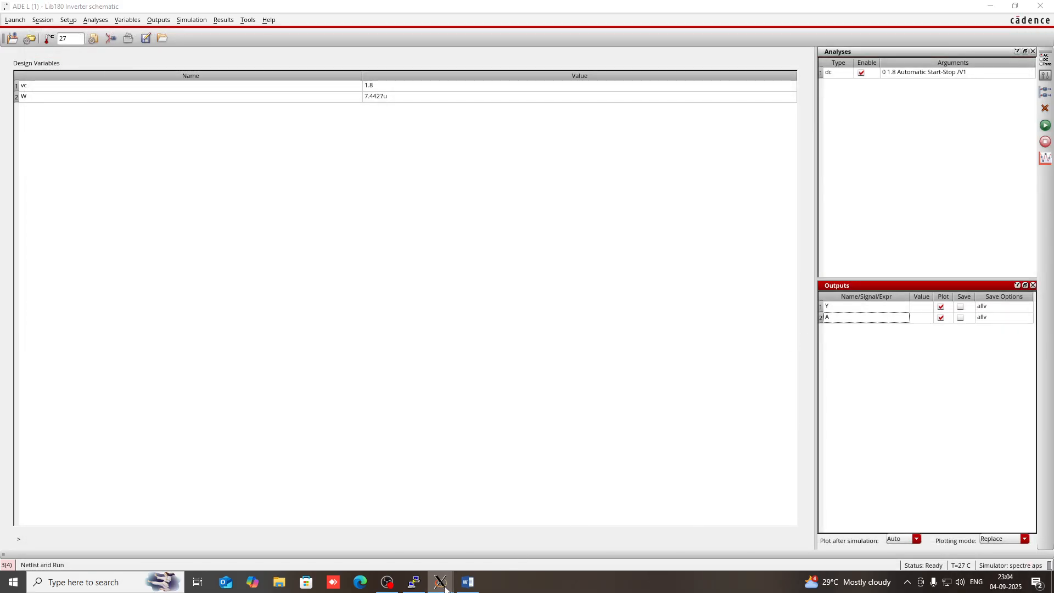
mouse_move(441, 582)
click(668, 526)
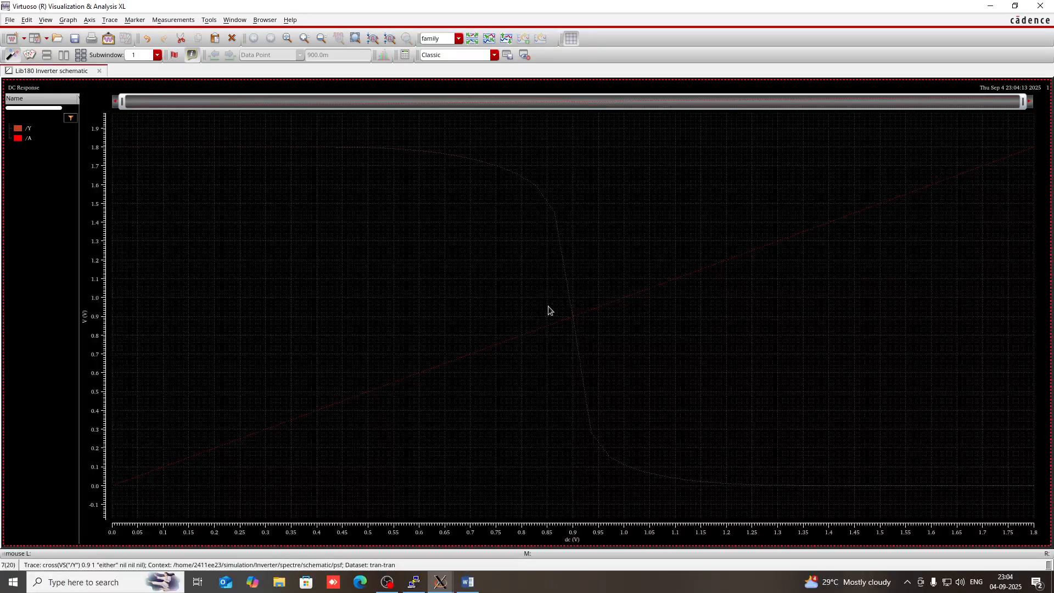
mouse_move(572, 318)
click(573, 318)
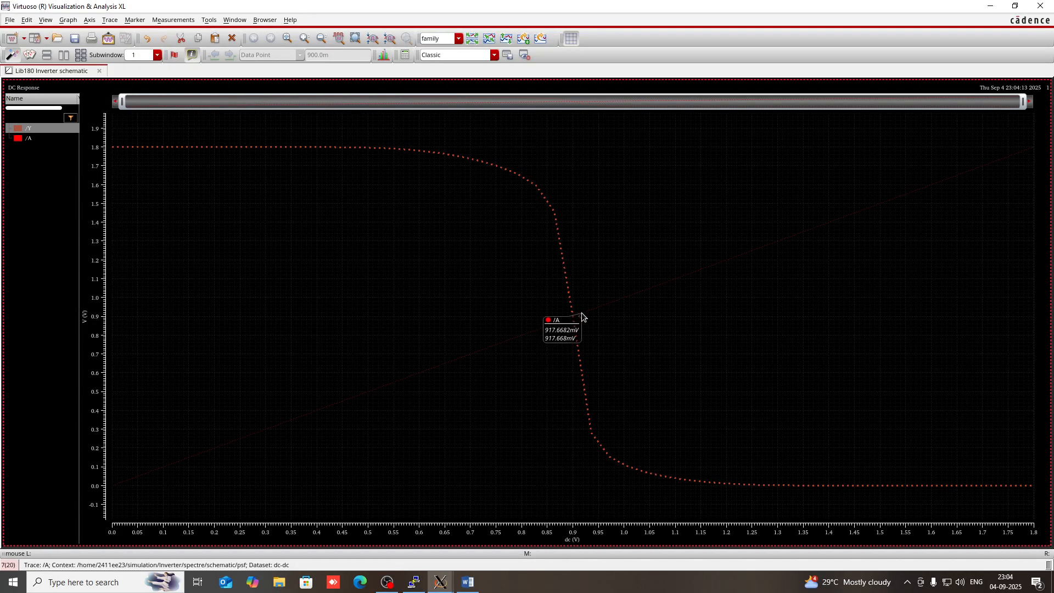
click(572, 317)
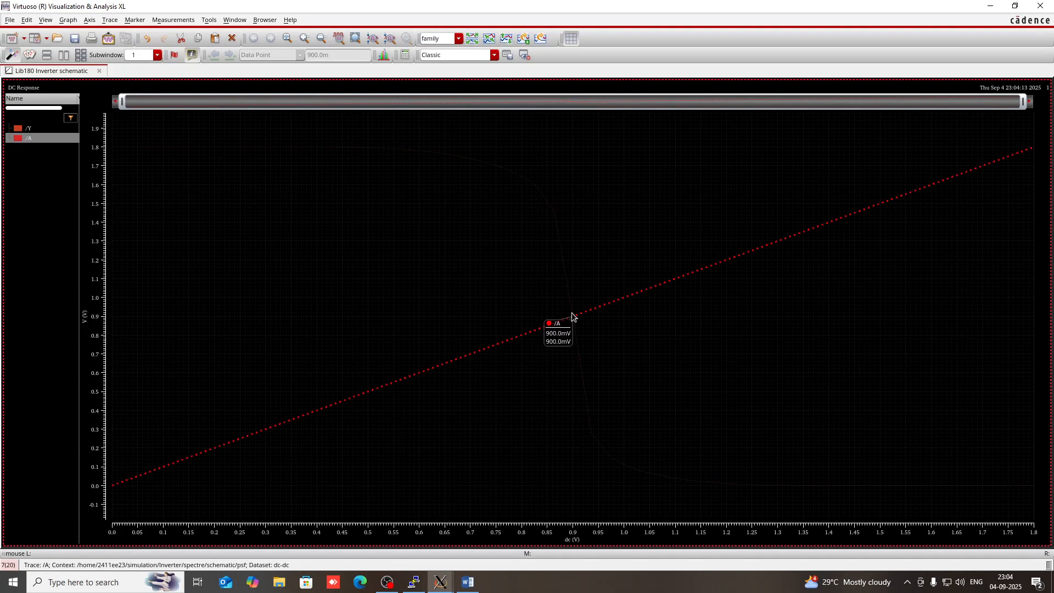
click(573, 317)
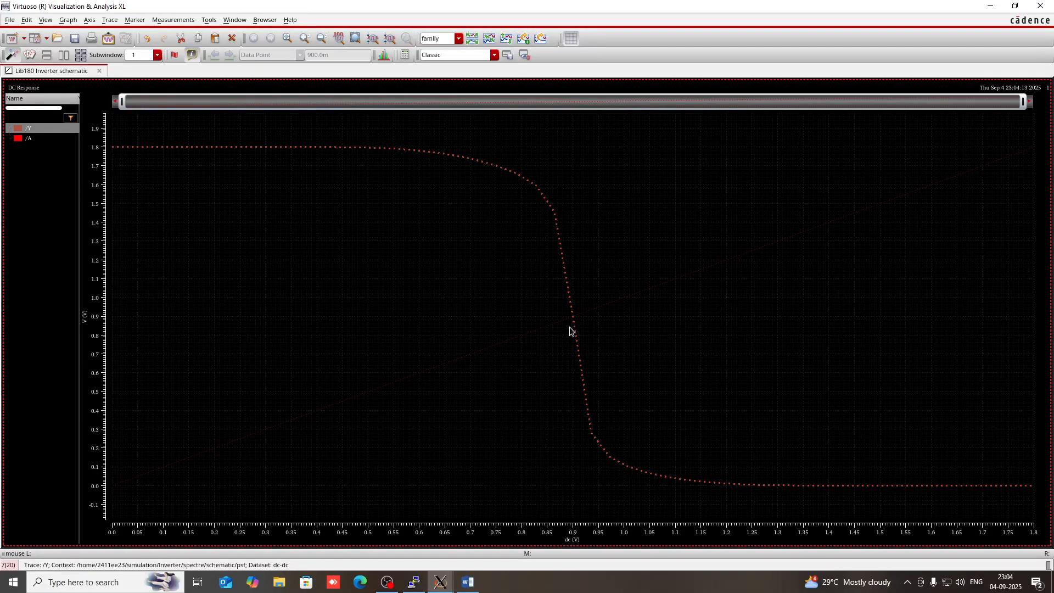
click(574, 317)
click(574, 327)
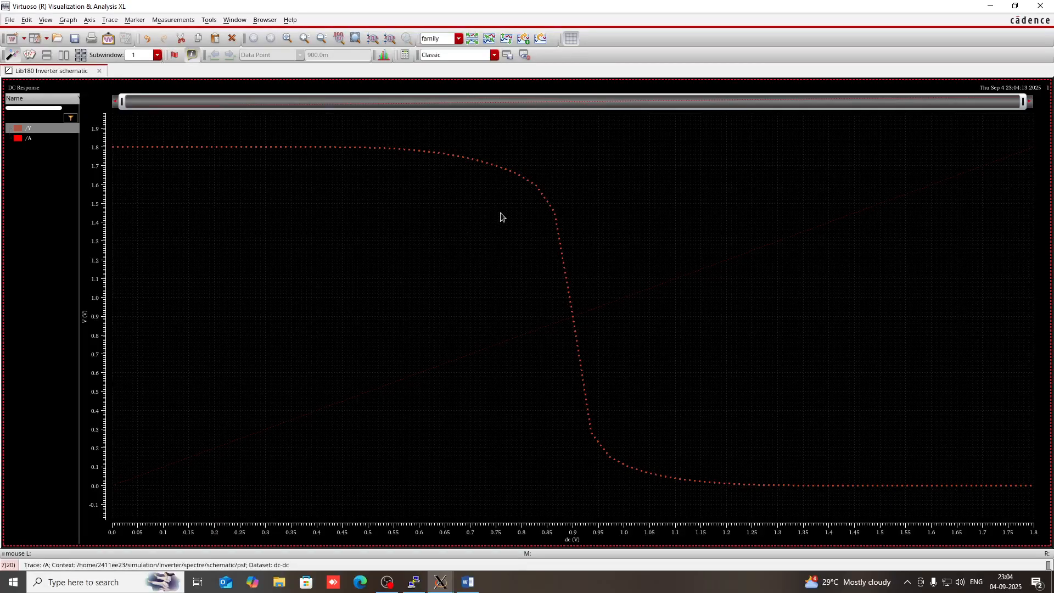
Send the /Y trace to the calculator, apply the deriv function, and plot the resulting expression
right_click(449, 157)
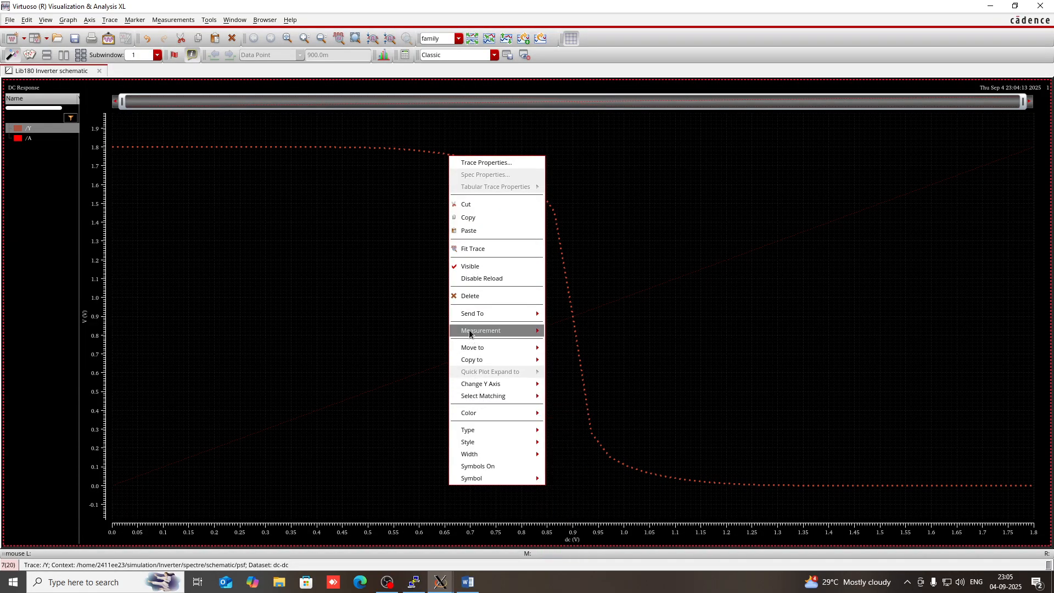
mouse_move(464, 321)
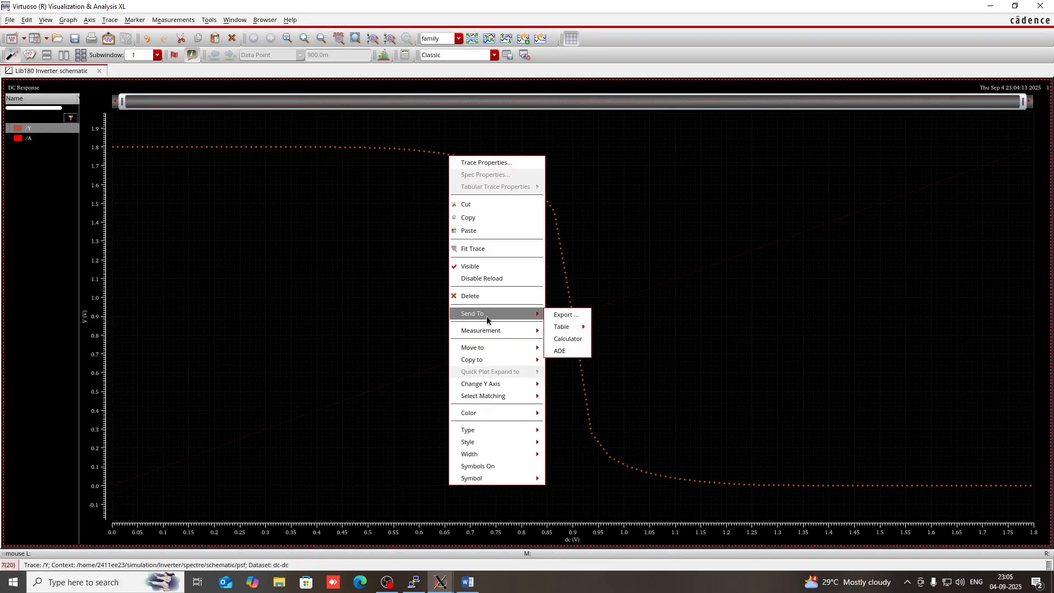
click(567, 338)
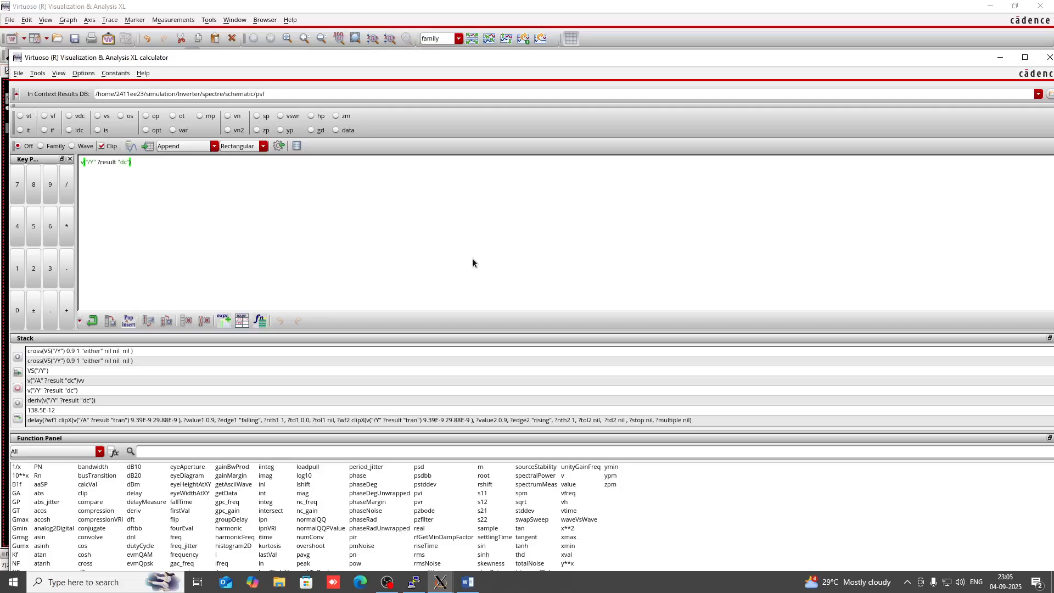
click(269, 451)
text(deri)
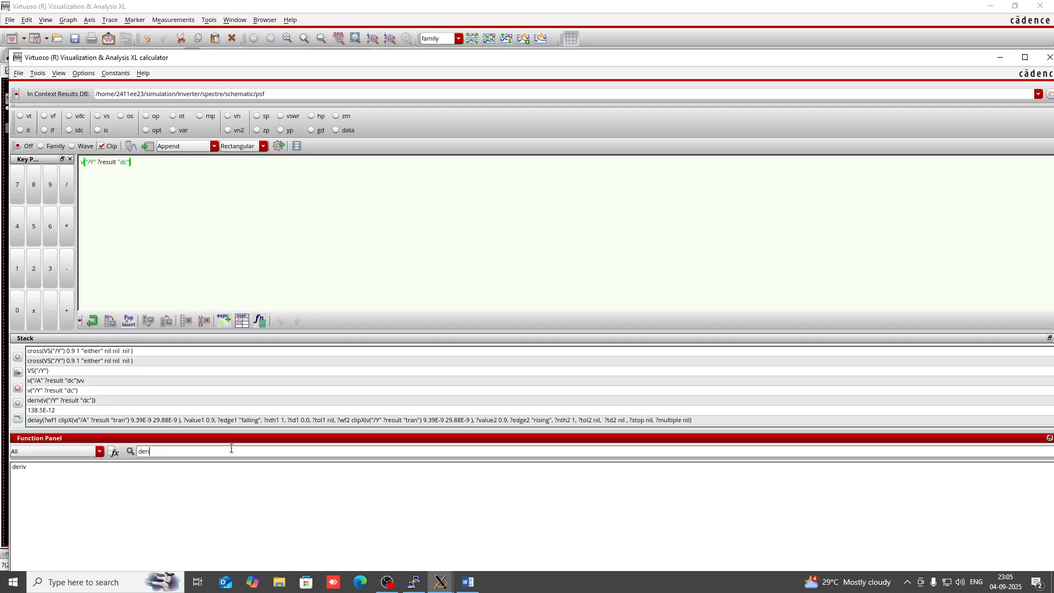
click(39, 465)
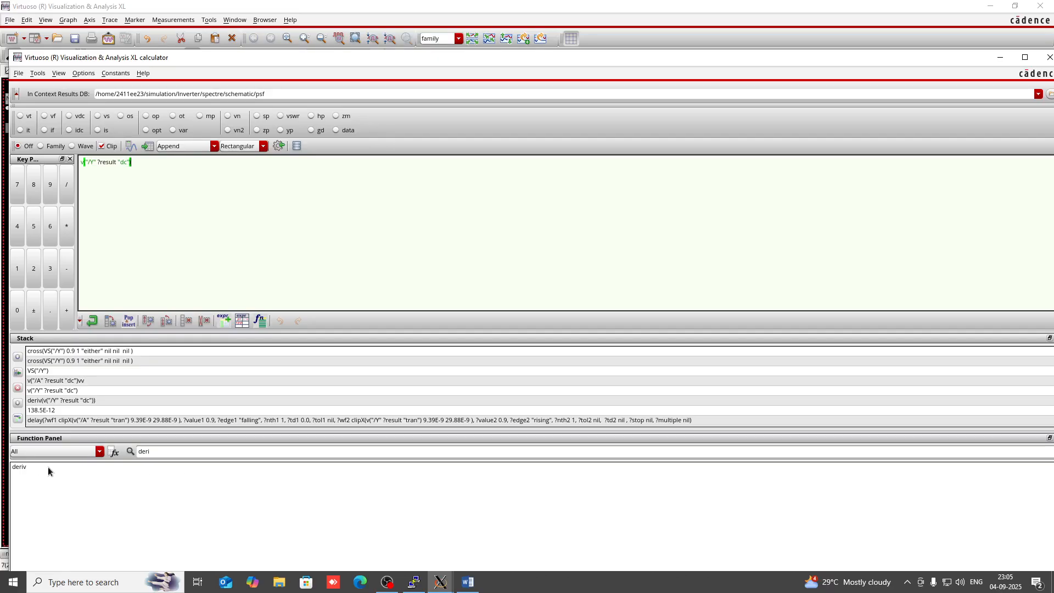
double_click(20, 466)
click(130, 147)
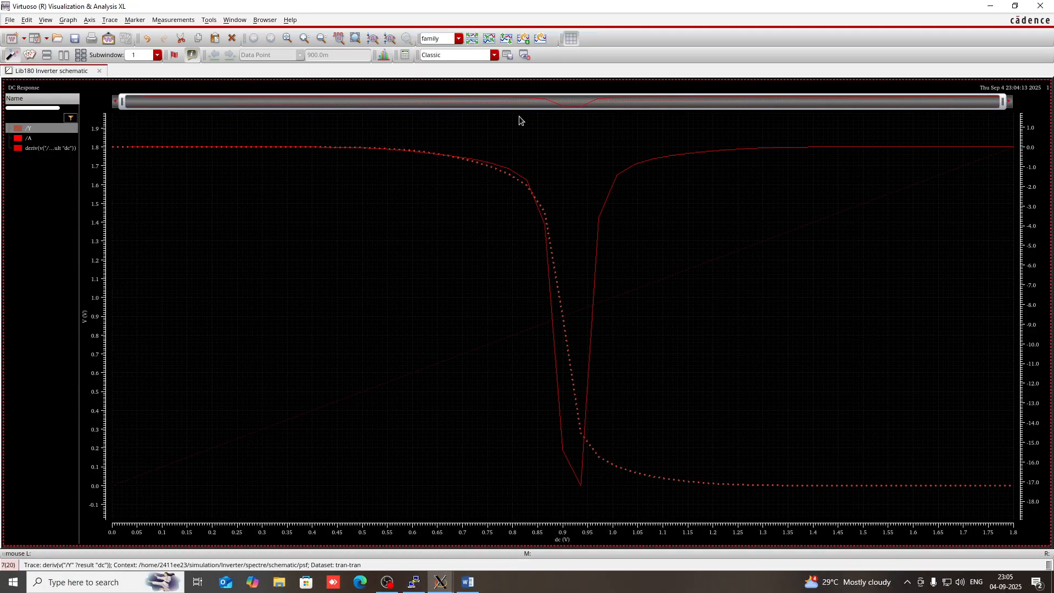
Split the traces into separate strips and delete the /A trace
click(474, 39)
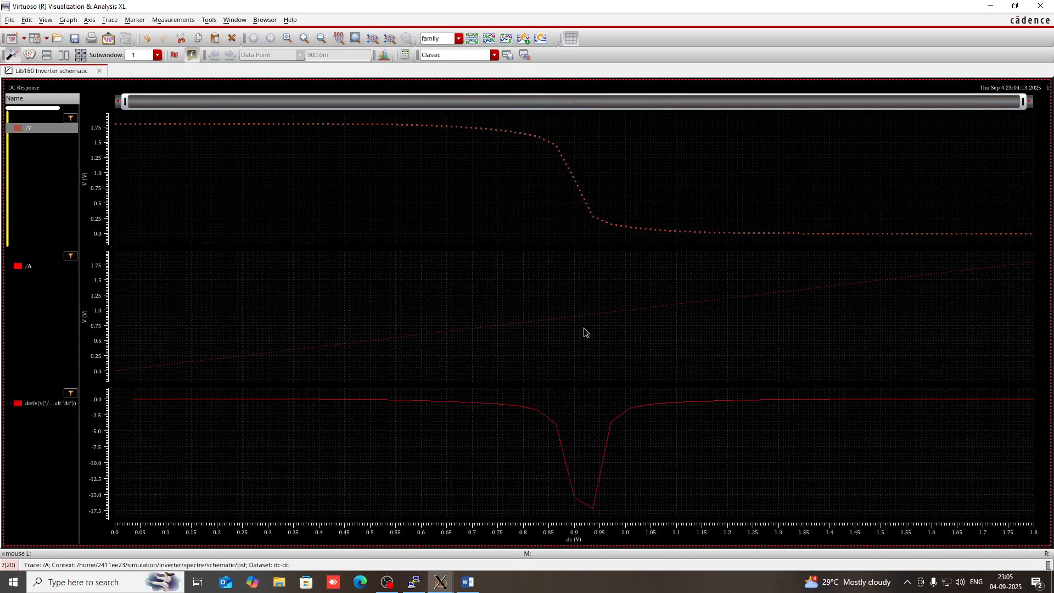
right_click(551, 319)
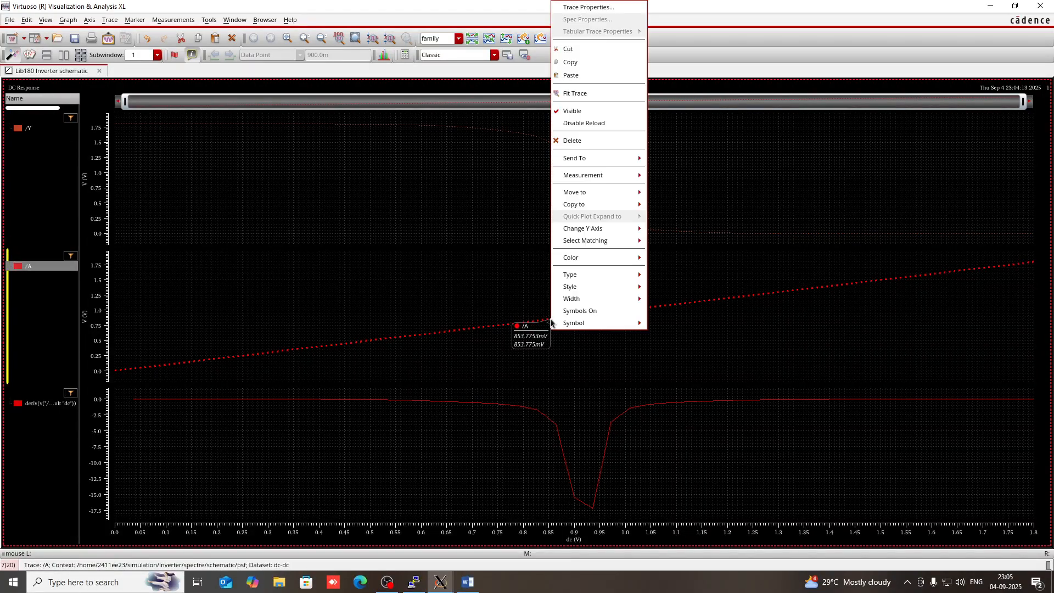
click(583, 141)
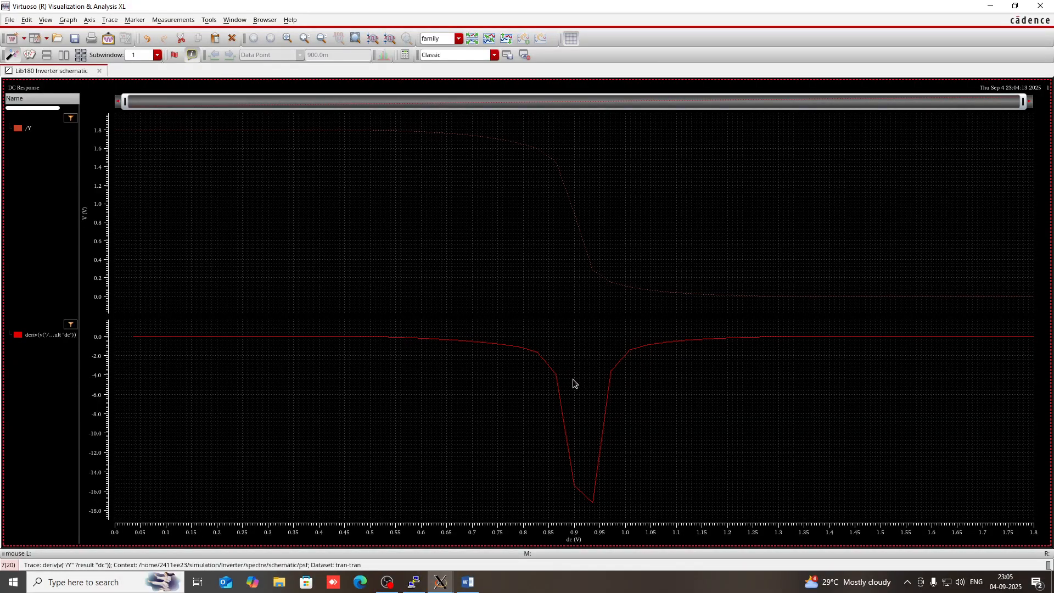
Place a horizontal marker on the derivative curve and set its value to -1
key(h)
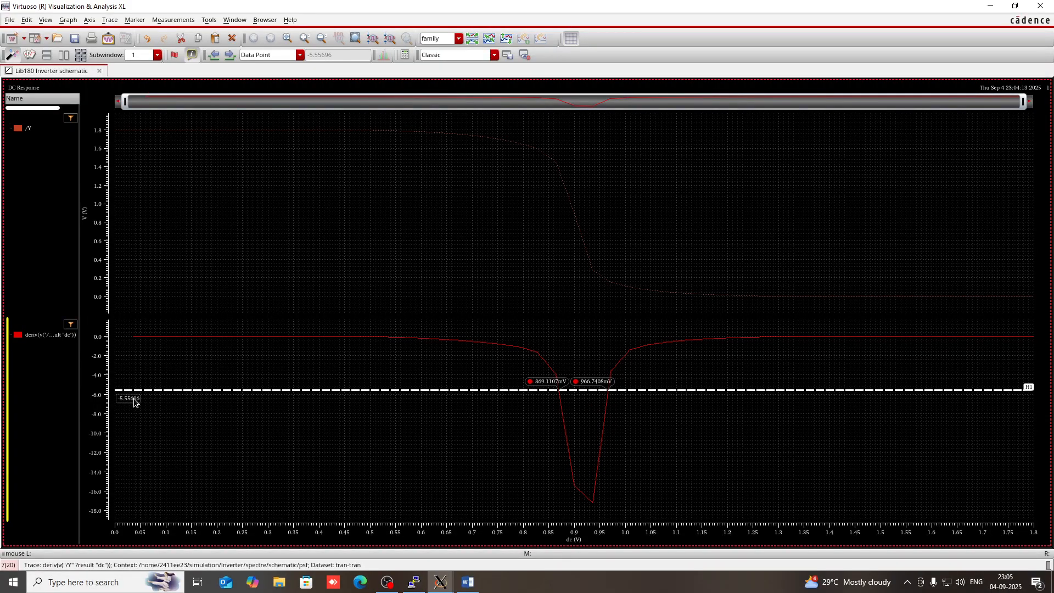
key(BackSpace)
key(BackSpace)
key(BackSpace)
key(BackSpace)
key(BackSpace)
key(Right)
key(BackSpace)
key(BackSpace)
text(1)
key(Return)
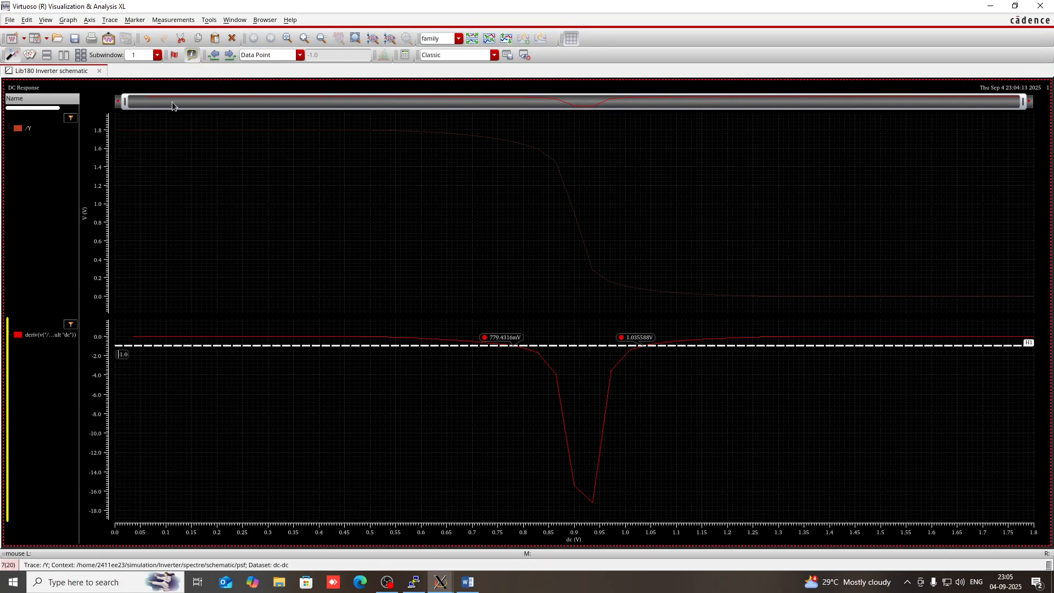
Select both the /Y and derivative traces and set their line style to Solid
drag(123, 101, 371, 156)
drag(1022, 102, 644, 102)
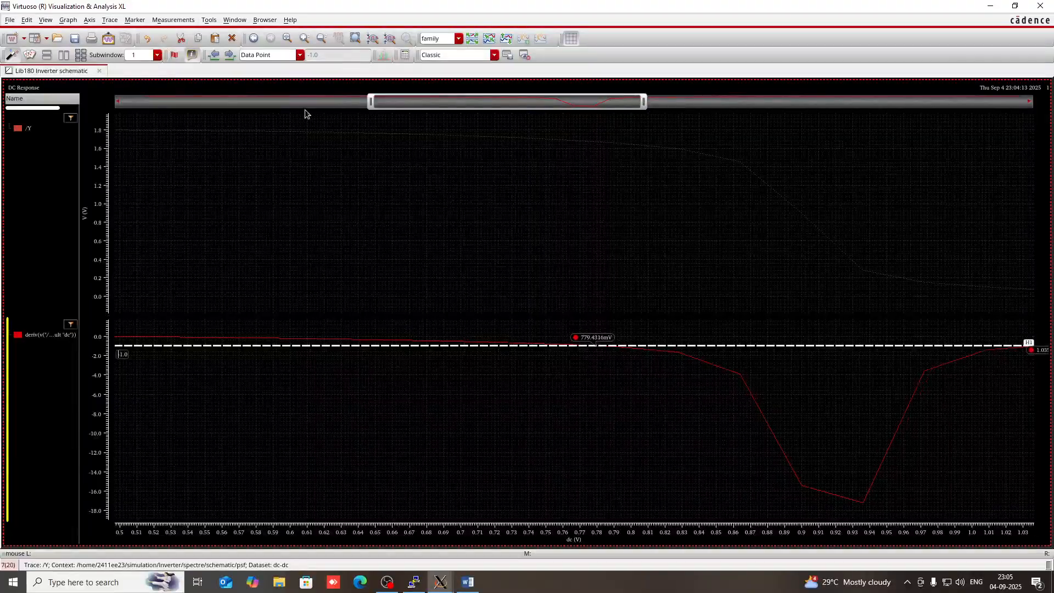
drag(371, 103, 513, 114)
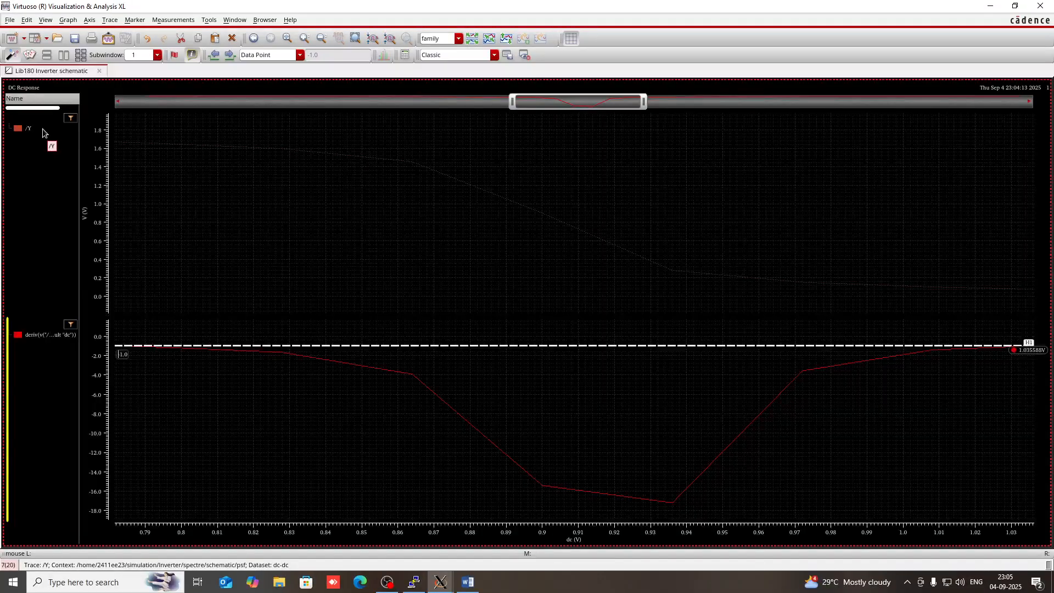
click(34, 129)
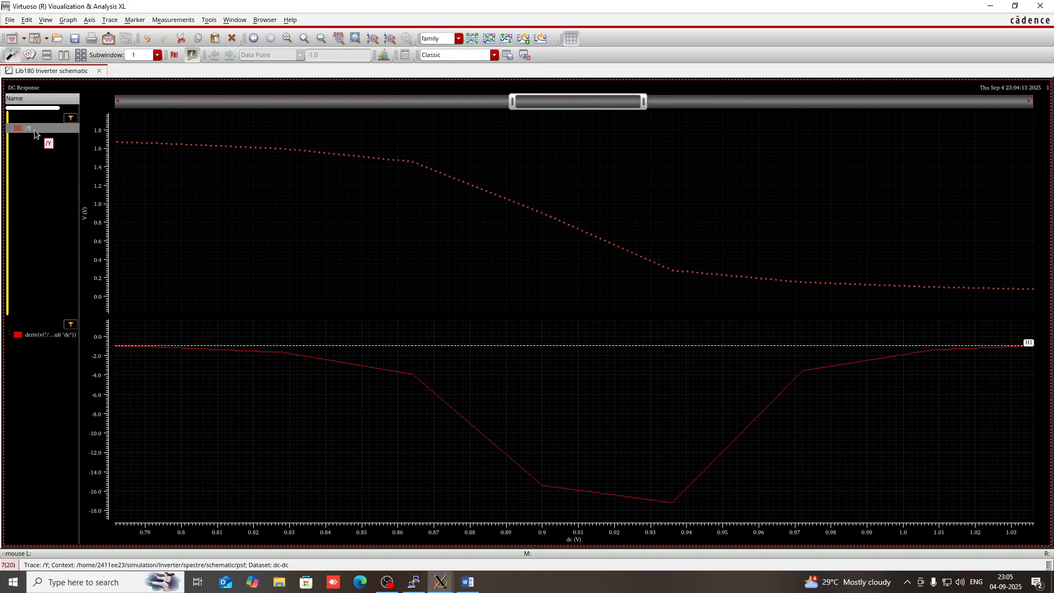
click(55, 335)
right_click(55, 336)
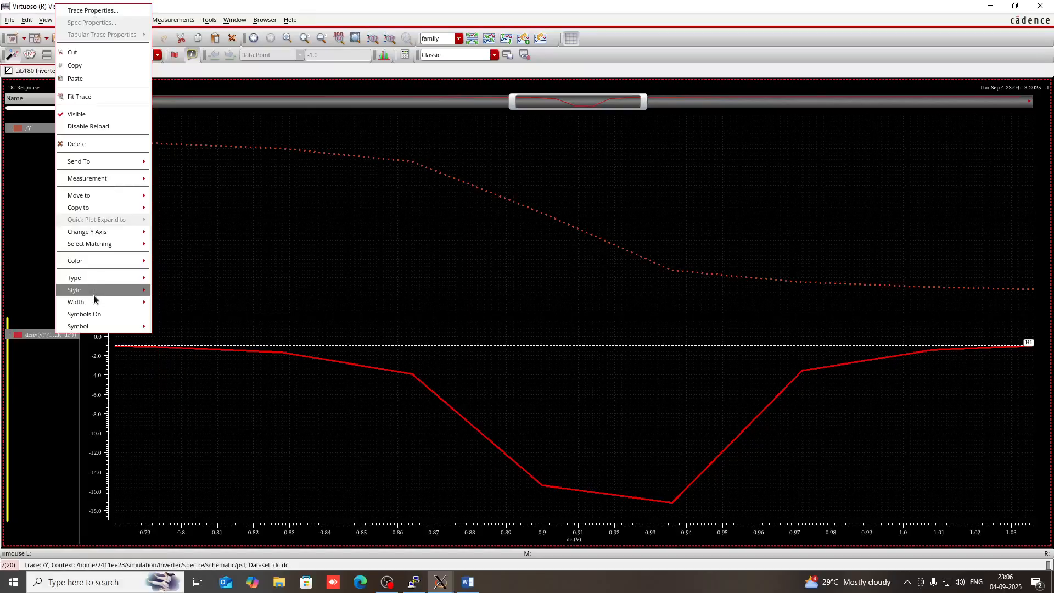
mouse_move(95, 302)
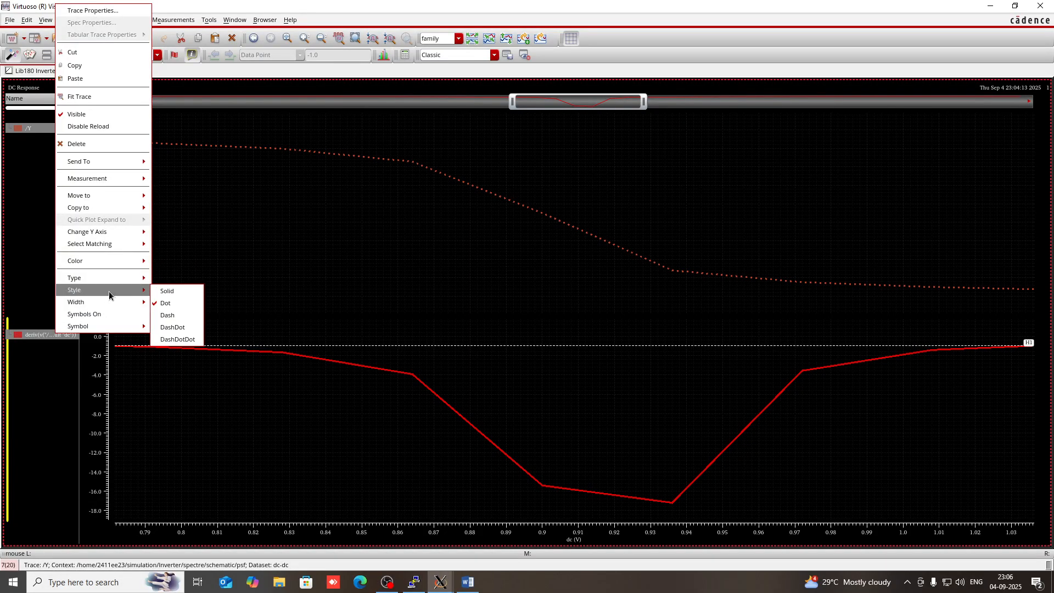
click(166, 292)
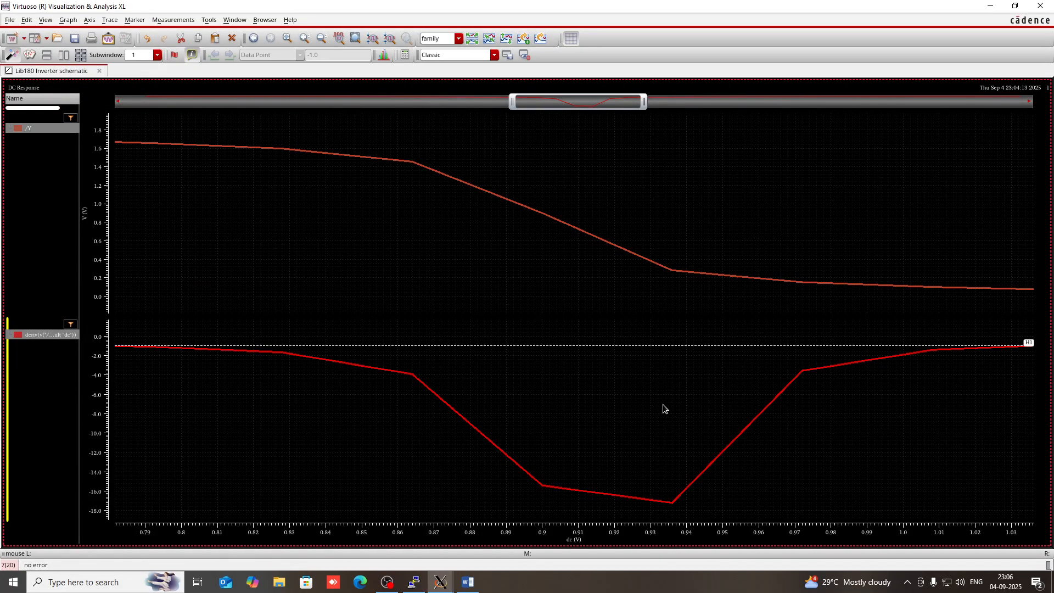
click(441, 382)
Place vertical markers at about 882 mV and where the derivative curve first meets the -1 marker, at about 780 mV
mouse_move(419, 383)
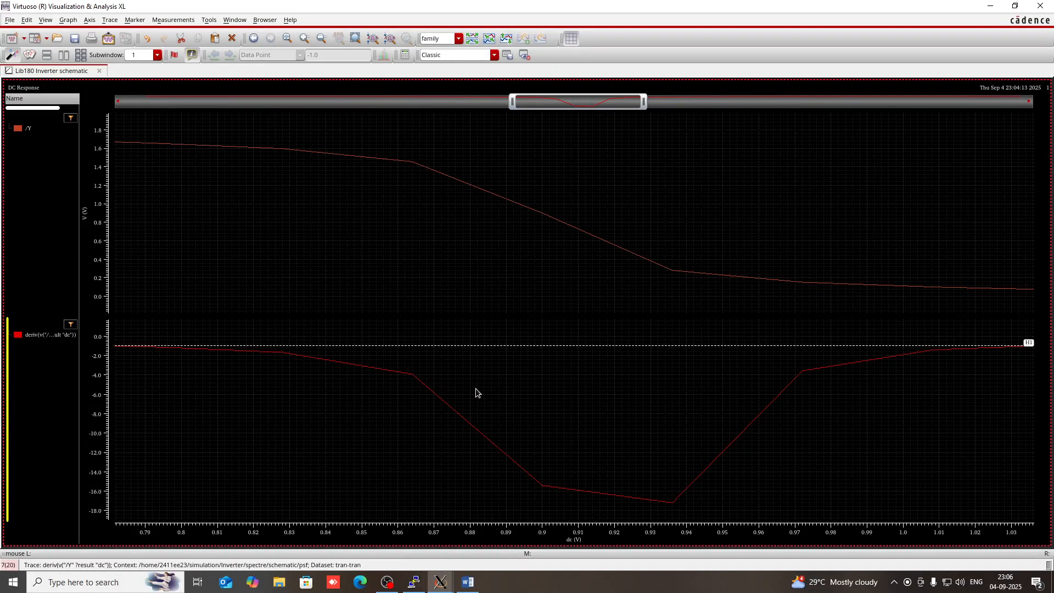
key(v)
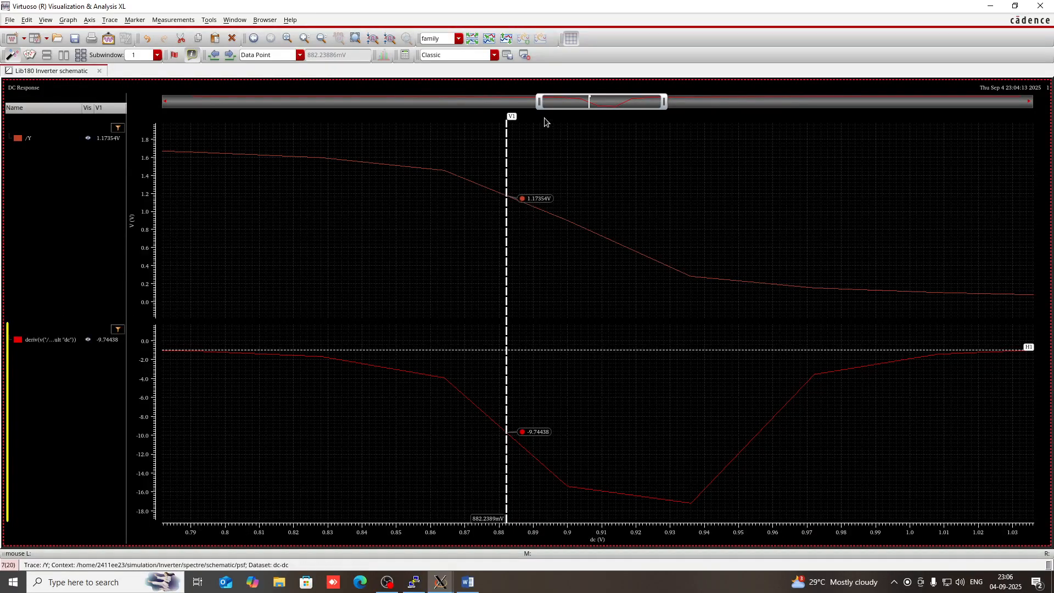
mouse_move(537, 102)
mouse_down()
mouse_move(517, 104)
mouse_move(648, 102)
mouse_move(491, 102)
mouse_move(503, 105)
mouse_up()
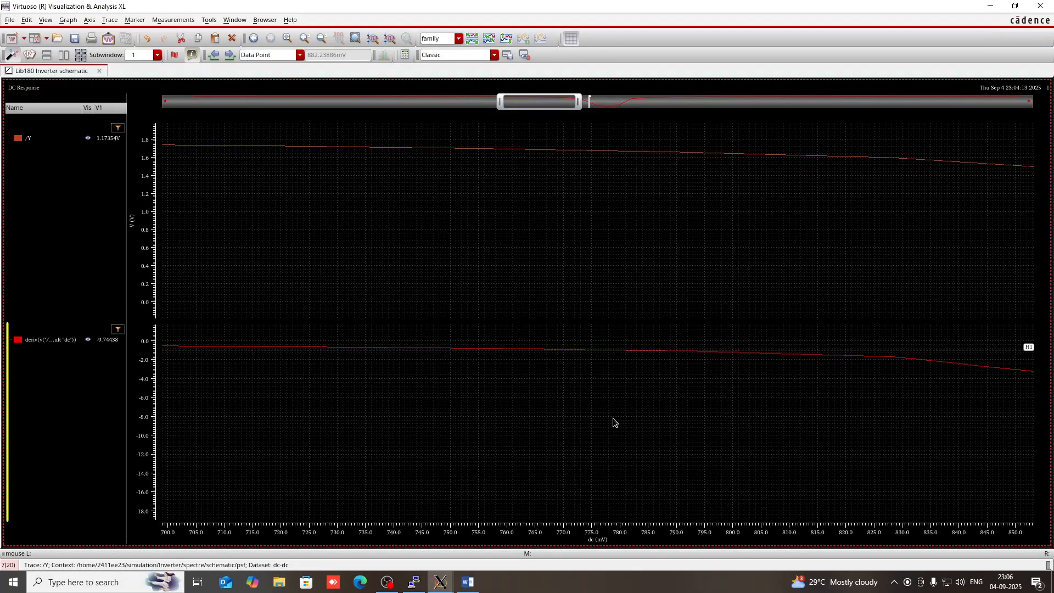
key(v)
mouse_move(614, 378)
mouse_down()
mouse_move(637, 371)
mouse_move(619, 368)
mouse_up()
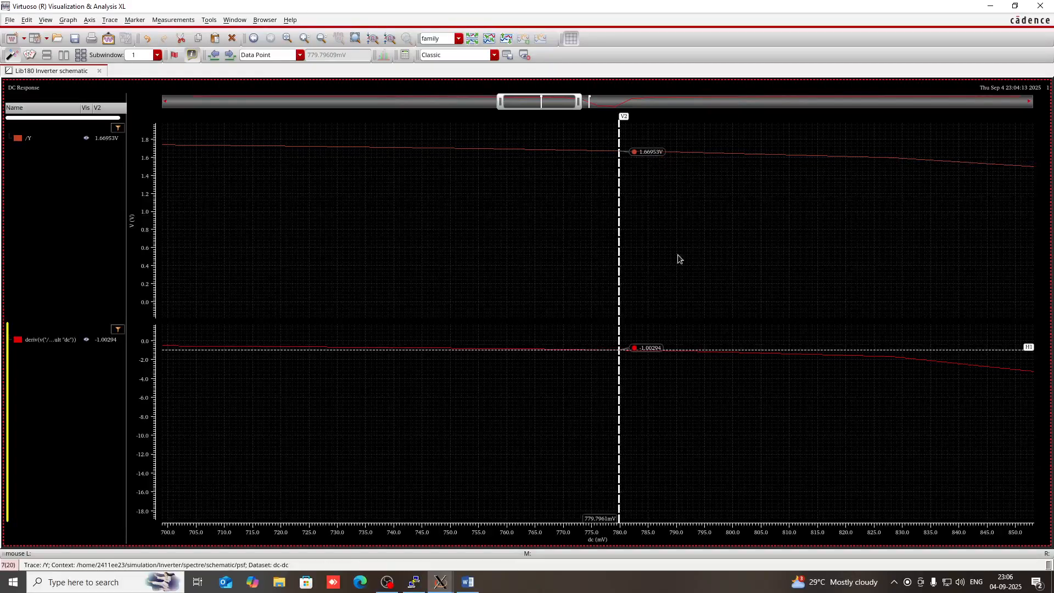
Switch to the CMOS inverter power document in Word and duplicate the final NMH and NML lines directly below themselves
mouse_move(467, 589)
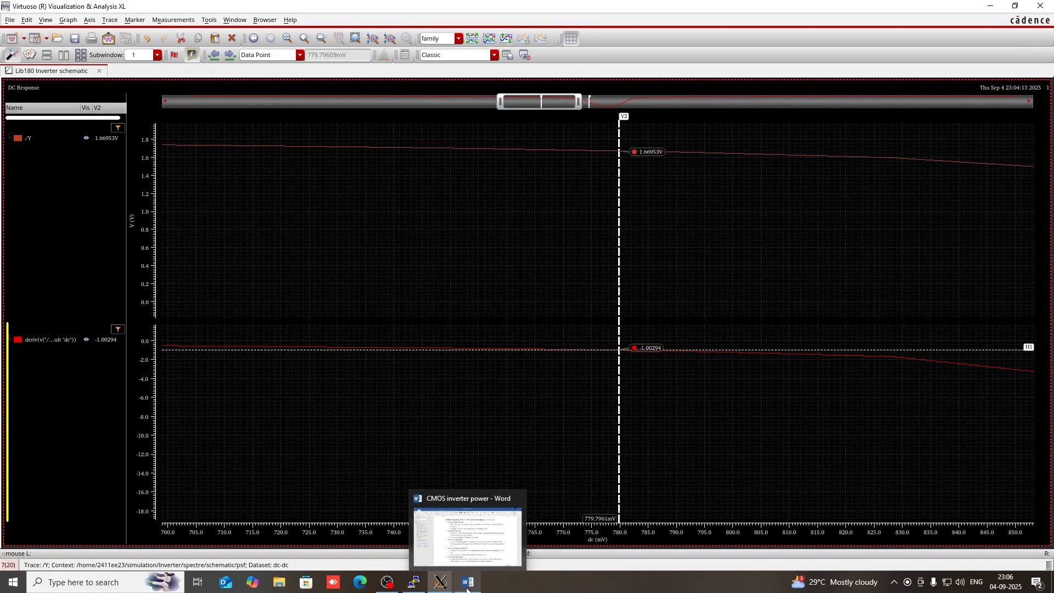
click(468, 590)
scroll(503, 494, down, 3)
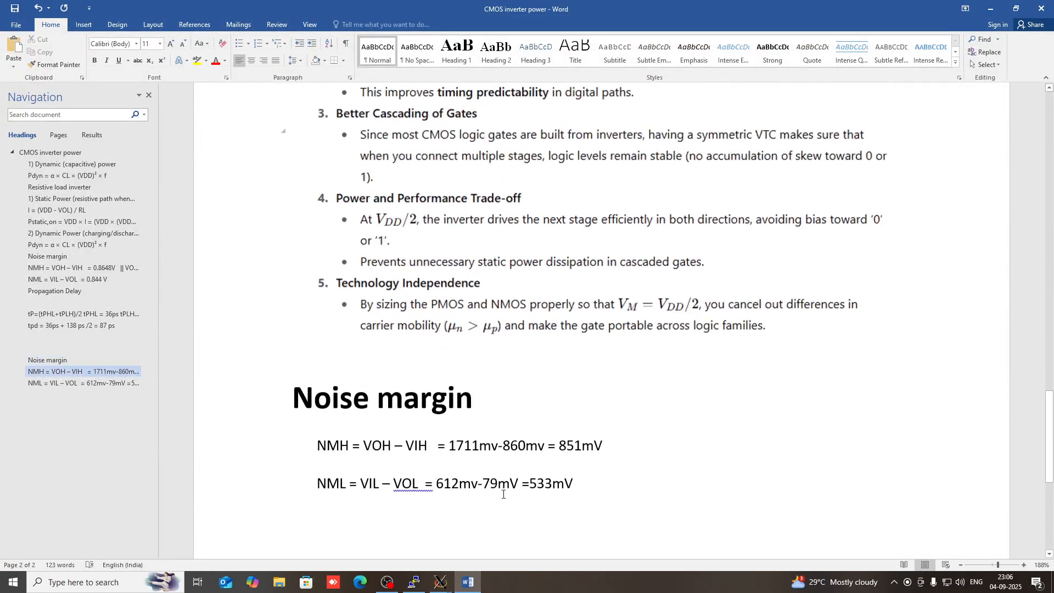
scroll(503, 493, down, 3)
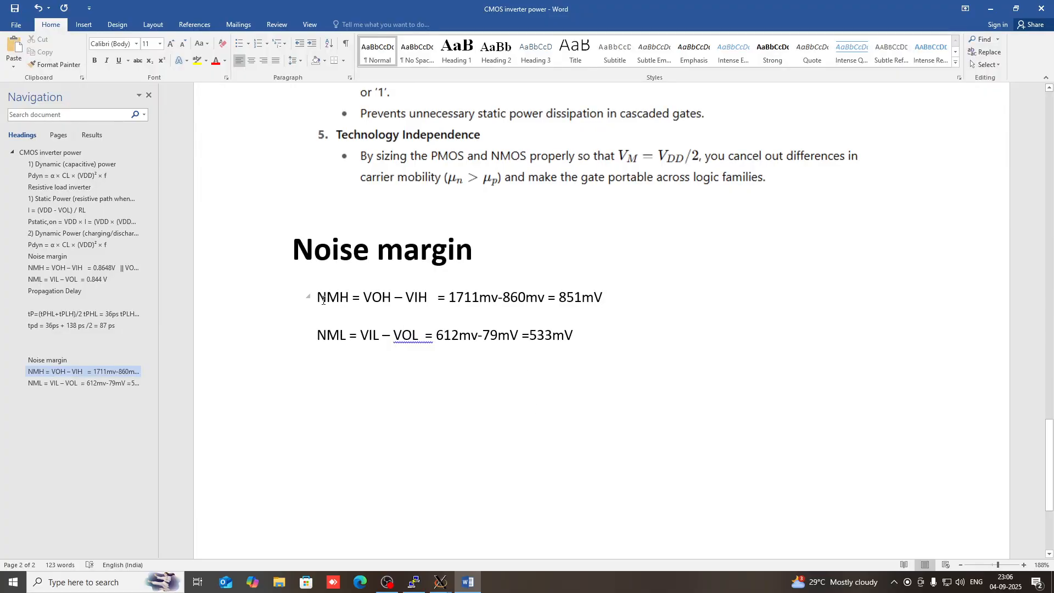
drag(323, 301, 565, 365)
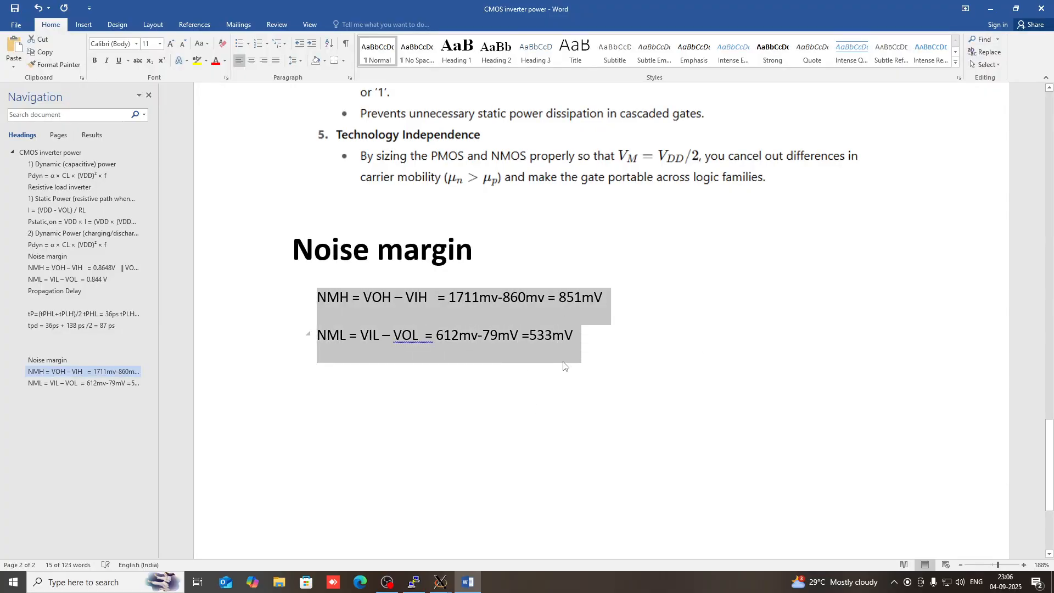
key(ctrl+c)
click(549, 401)
key(ctrl+v)
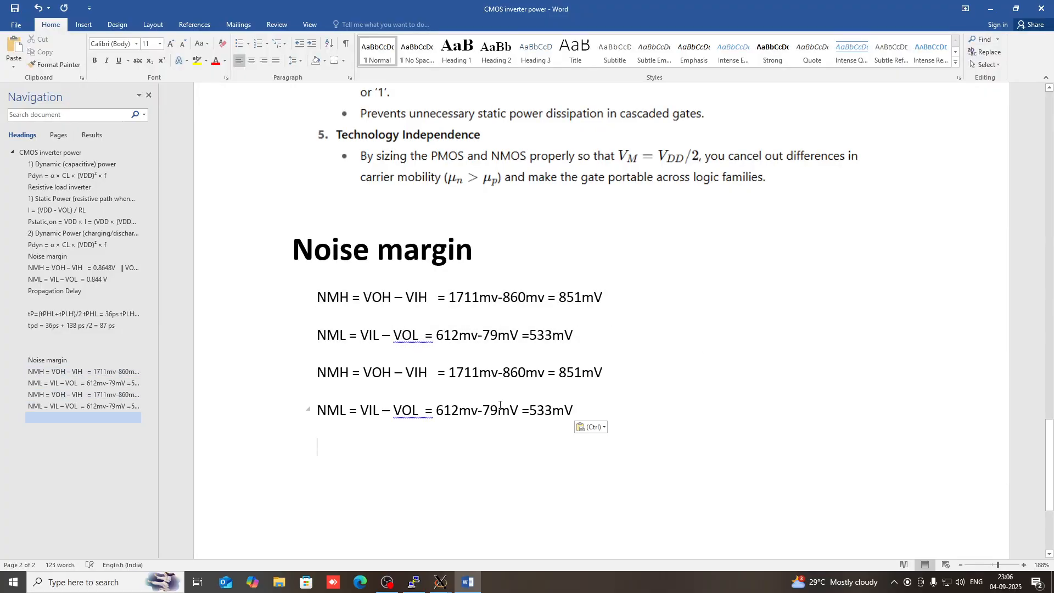
Set the VOH value in the duplicated NMH line to 1669 mV
click(479, 372)
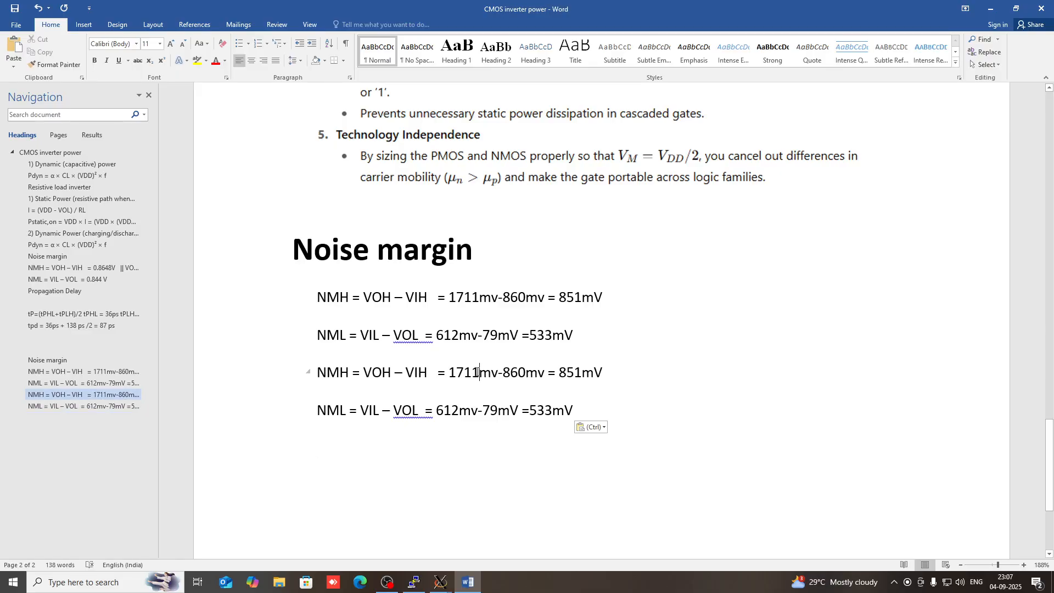
key(BackSpace)
key(BackSpace)
key(BackSpace)
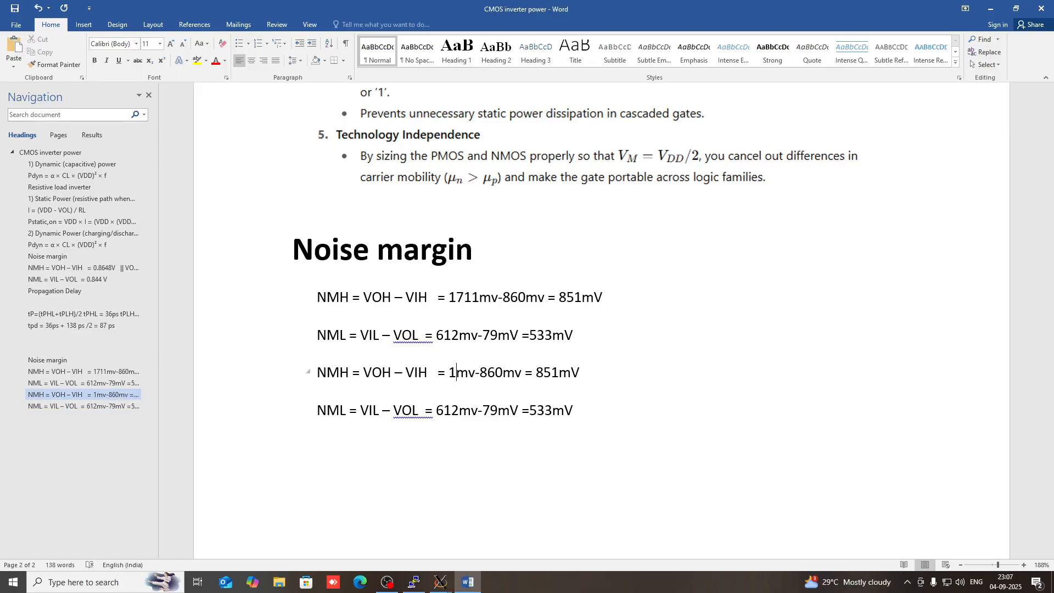
text(6)
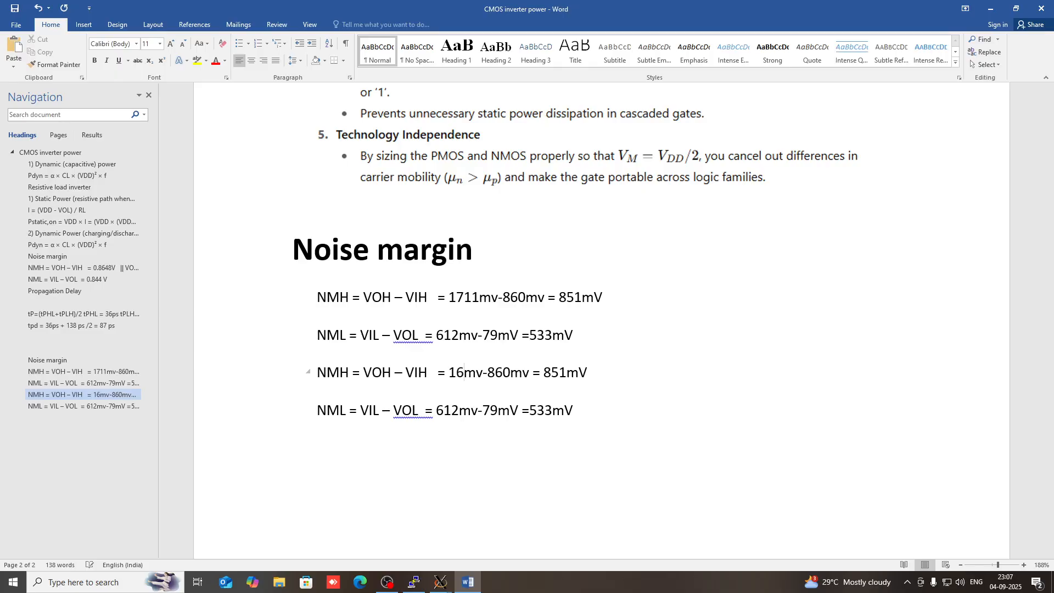
text(69)
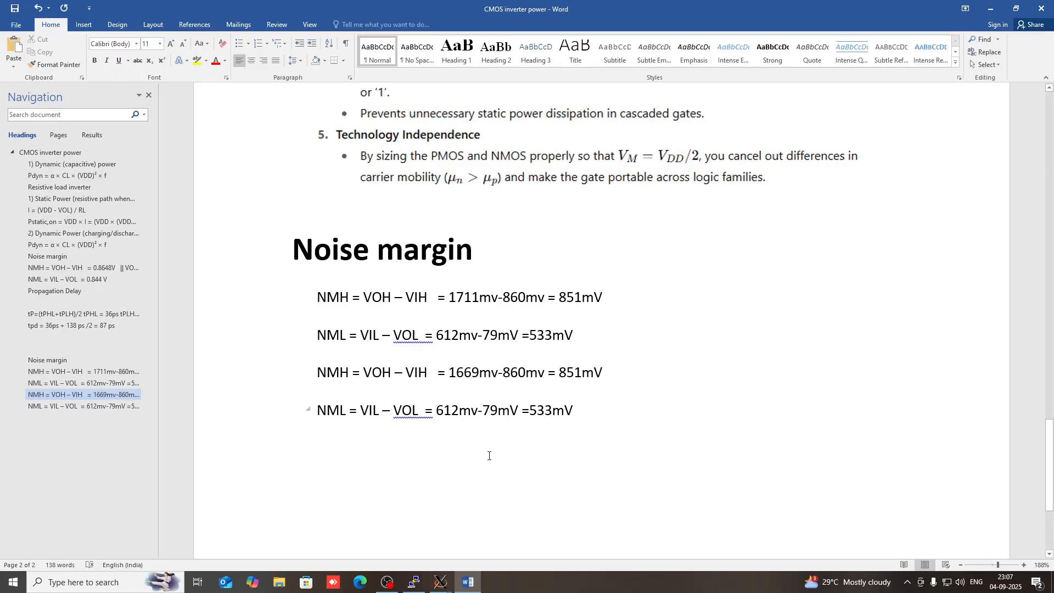
Check the vertical marker's position in the Virtuoso waveform window and set VIL in the duplicated NML line in Word to 780 mV
click(441, 582)
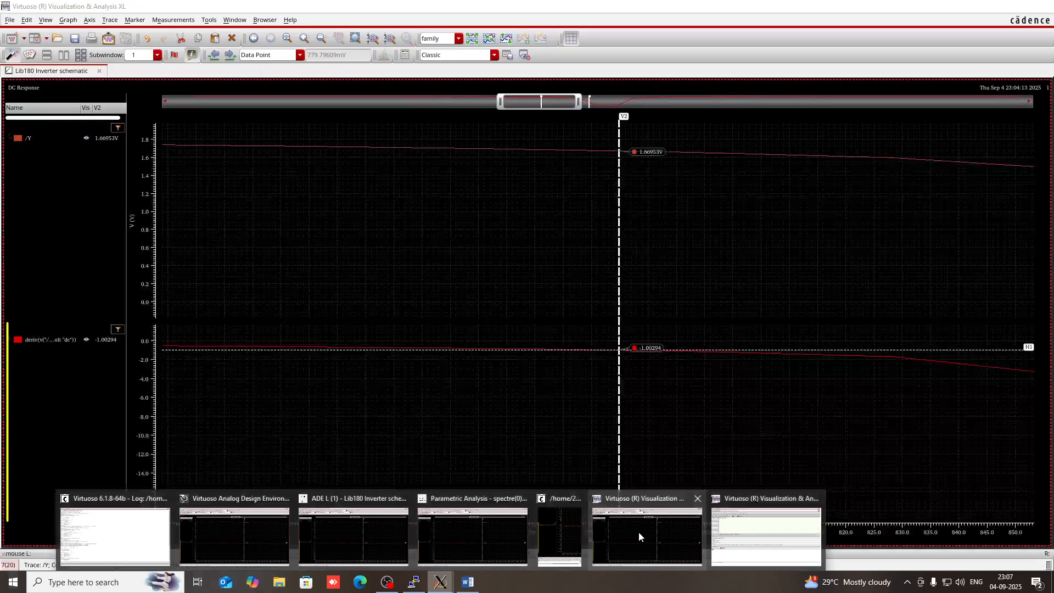
click(638, 532)
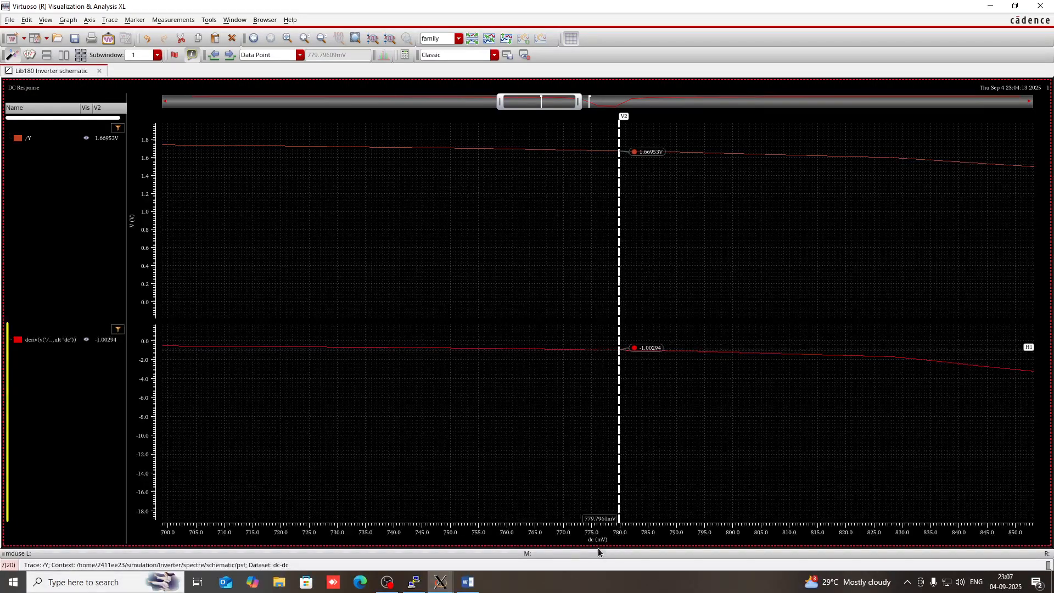
click(467, 583)
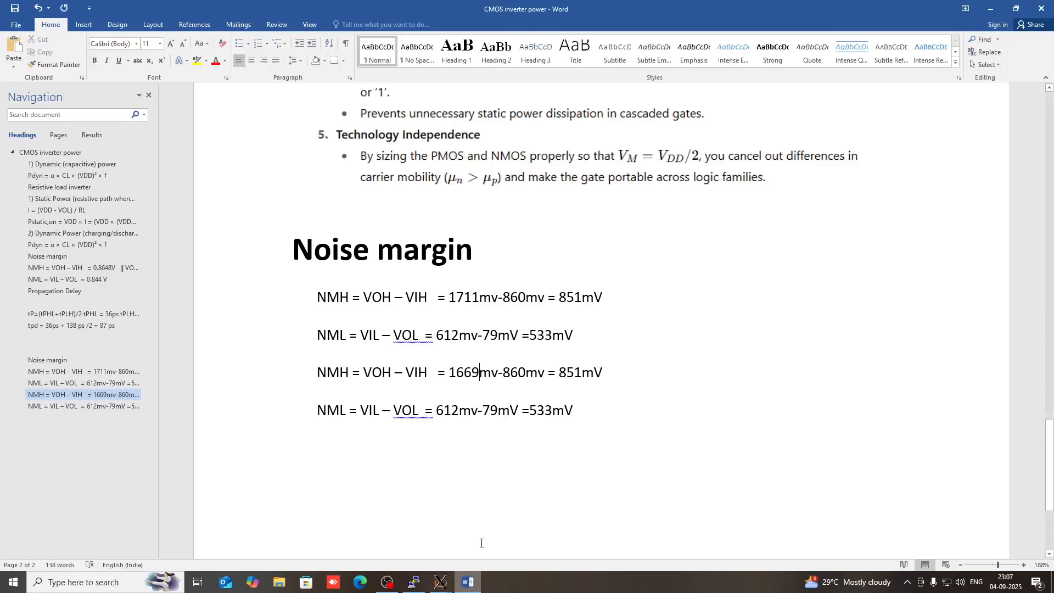
click(460, 411)
key(BackSpace)
key(BackSpace)
key(BackSpace)
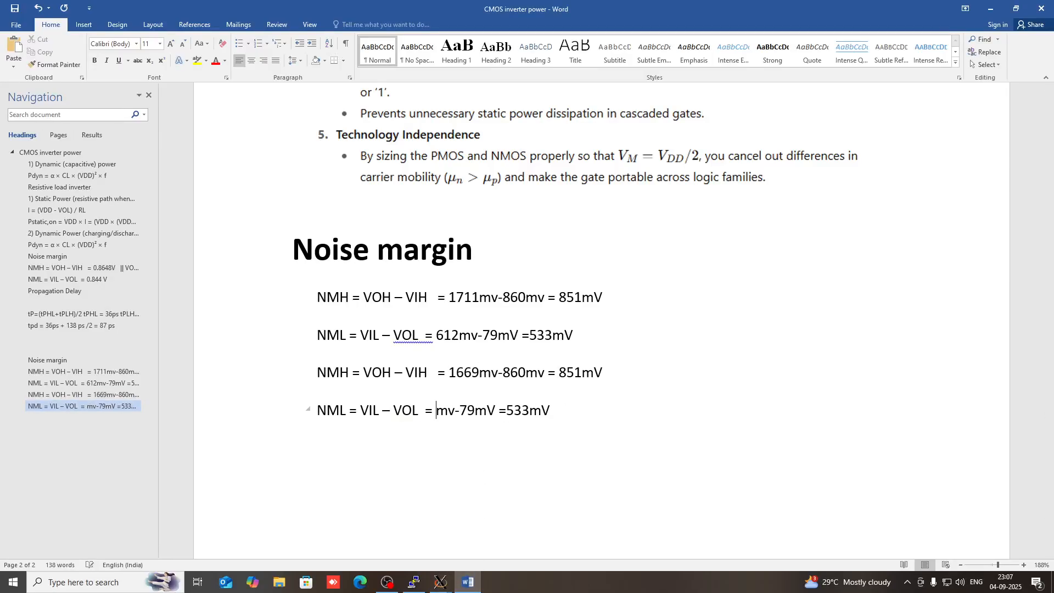
text(780)
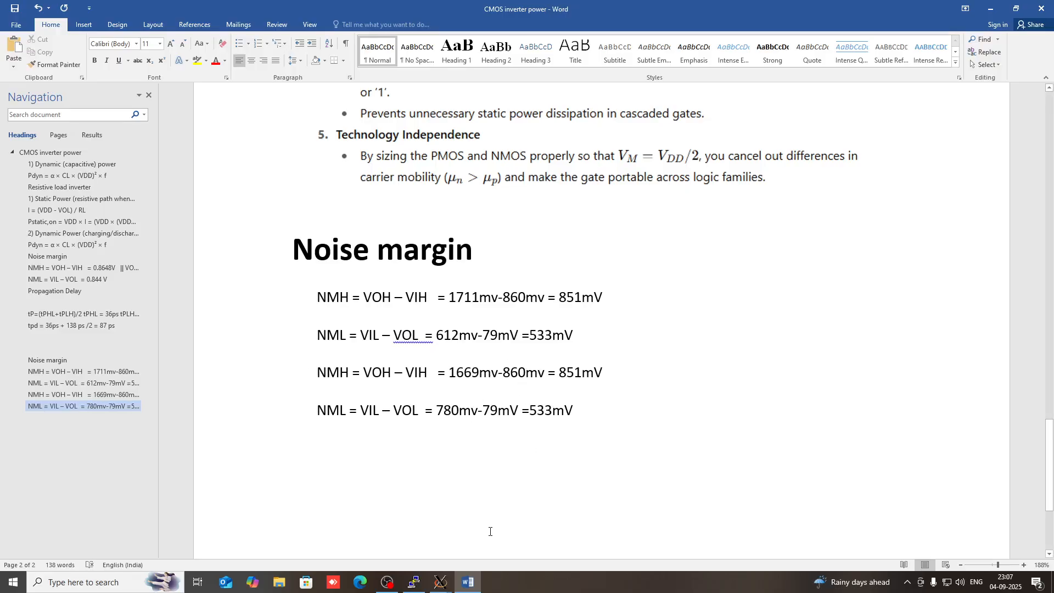
In the Virtuoso waveform window, move the 780 mV marker to 795 mV and add one where the rising derivative curve meets -1, at about 1.037 V
mouse_move(441, 582)
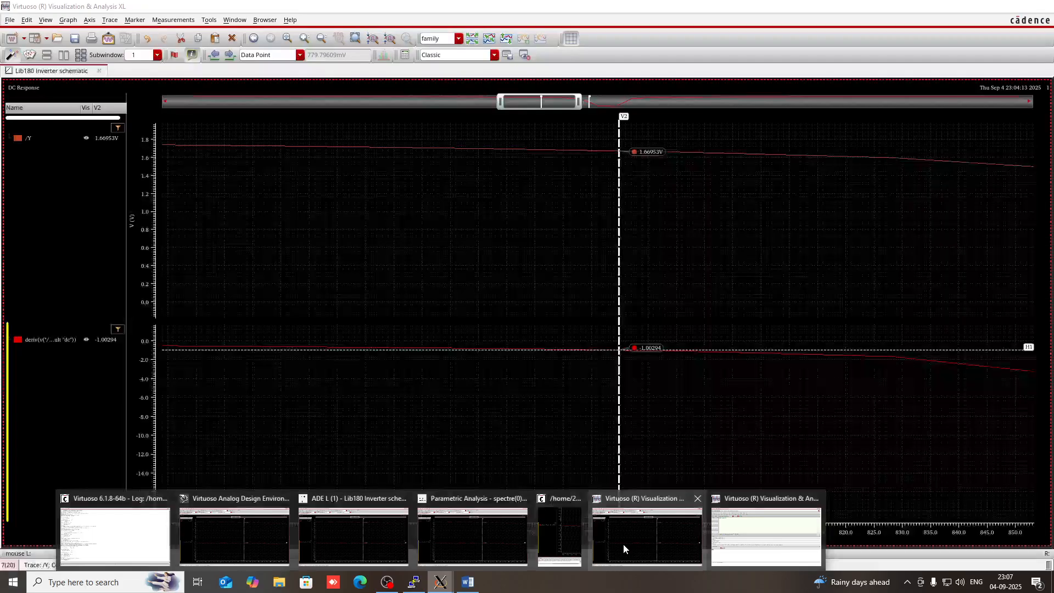
click(624, 548)
drag(617, 270, 705, 279)
drag(553, 101, 587, 106)
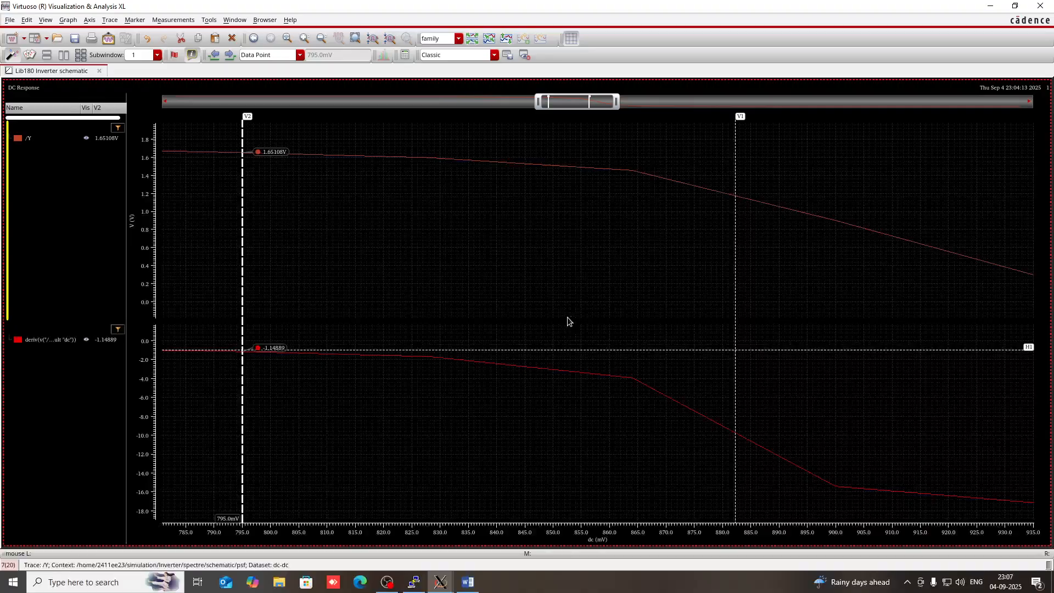
drag(601, 100, 683, 107)
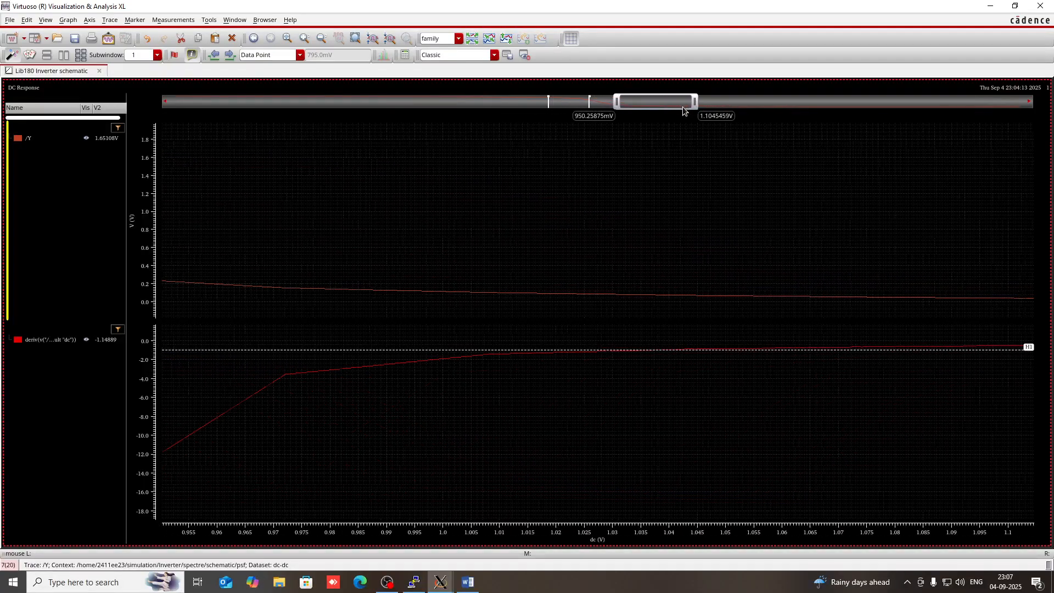
key(v)
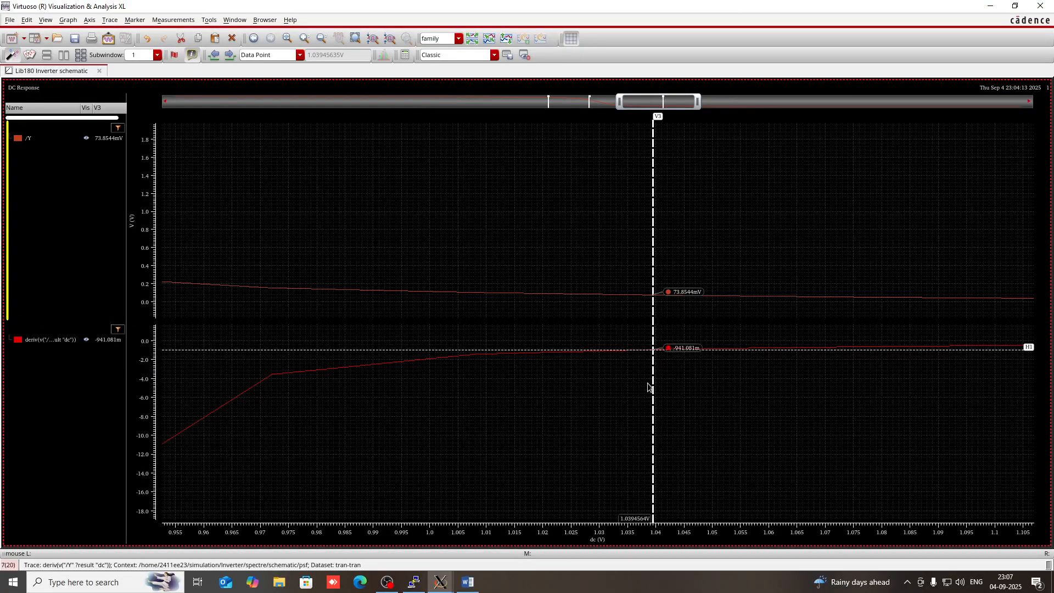
mouse_move(651, 375)
mouse_down()
mouse_move(548, 359)
mouse_move(639, 357)
mouse_up()
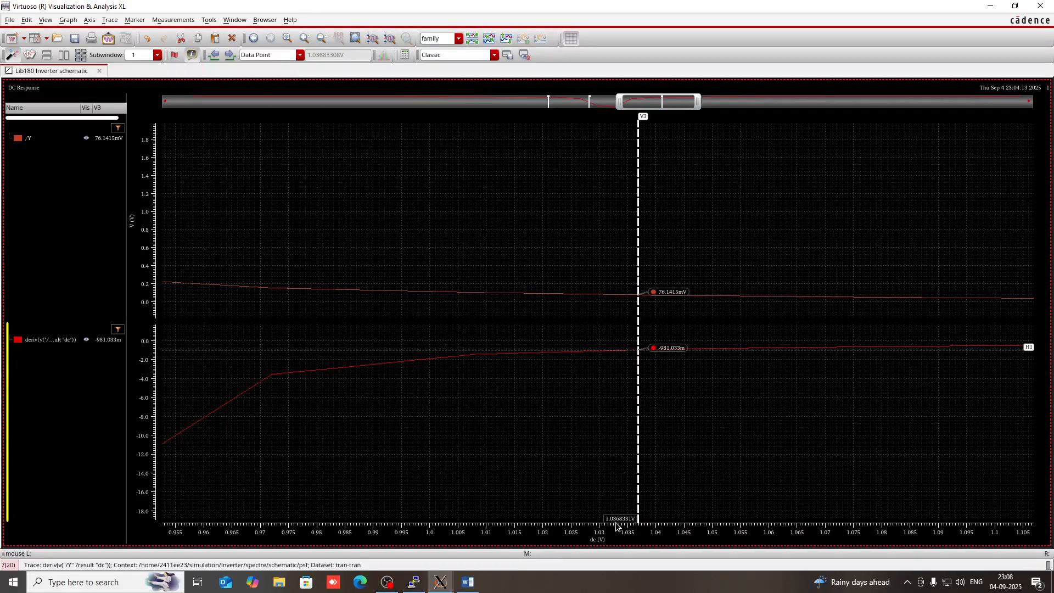
Switch to the Word document and set the VIH value in the first NMH line under the large Noise margin heading to 1036 mV
click(469, 582)
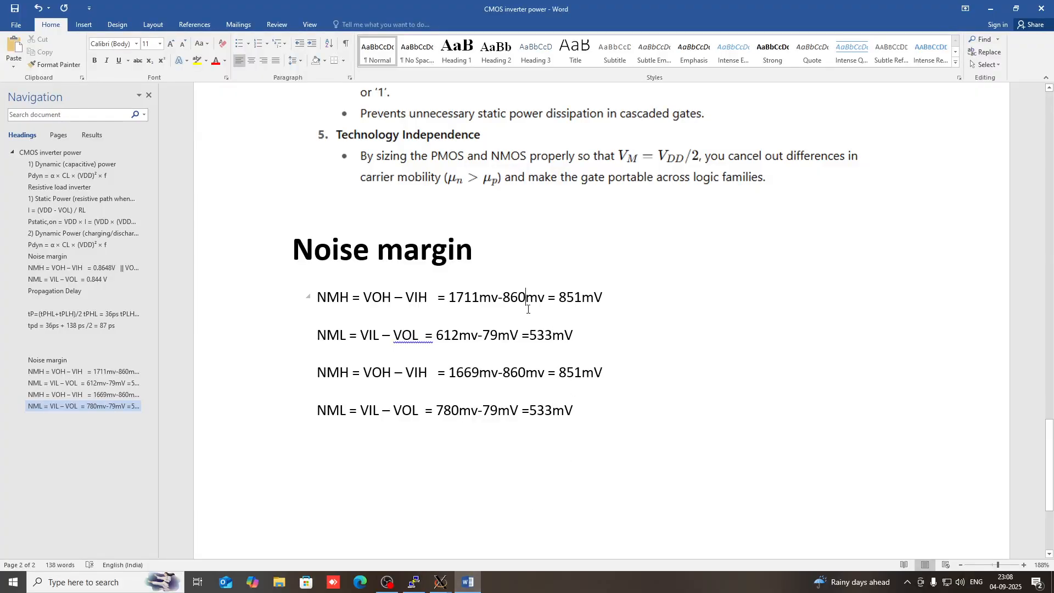
key(BackSpace)
key(BackSpace)
key(BackSpace)
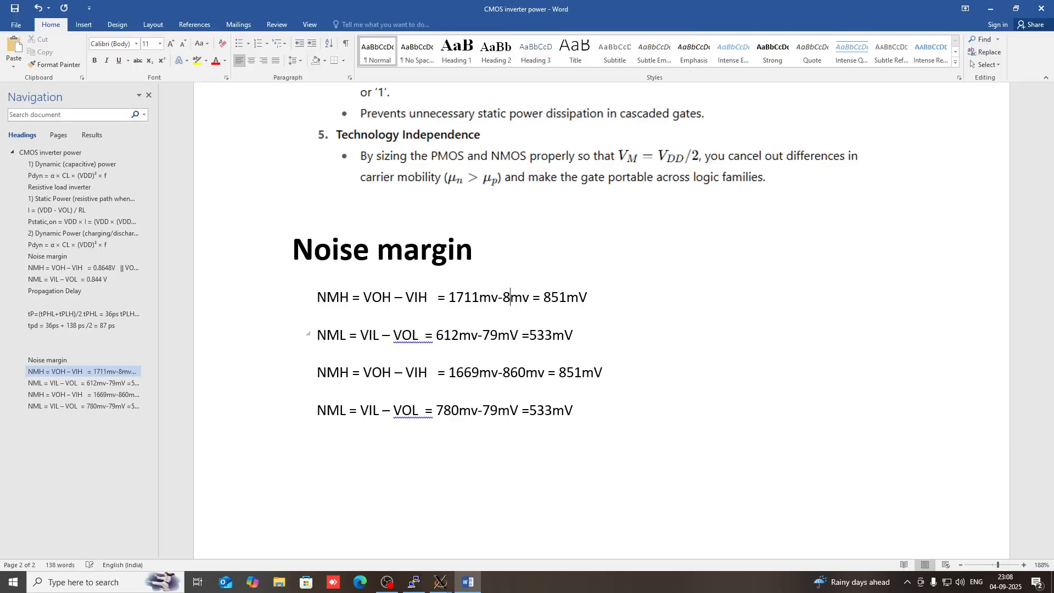
text(10)
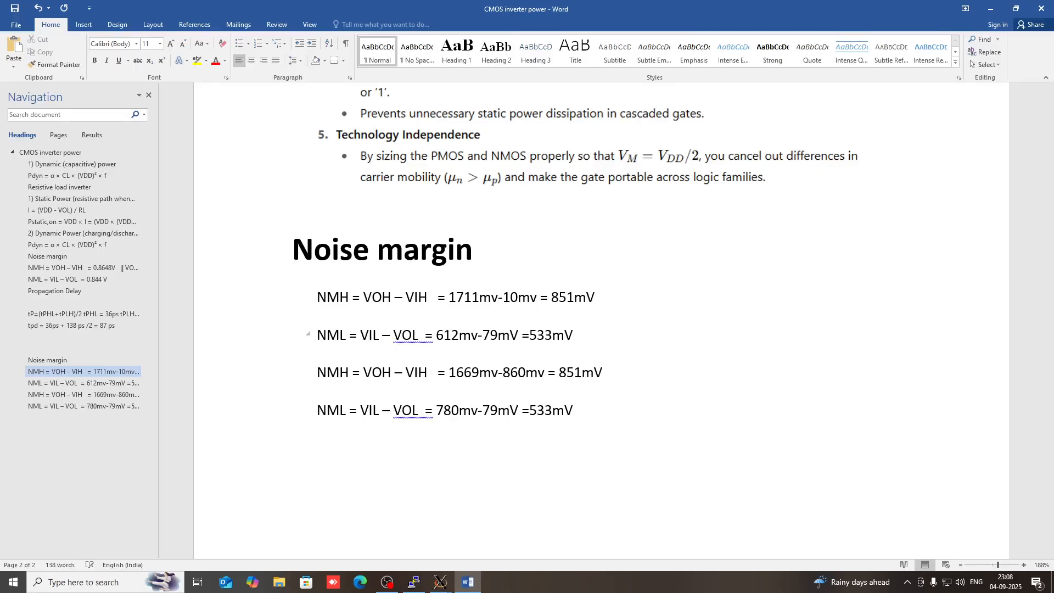
text(36)
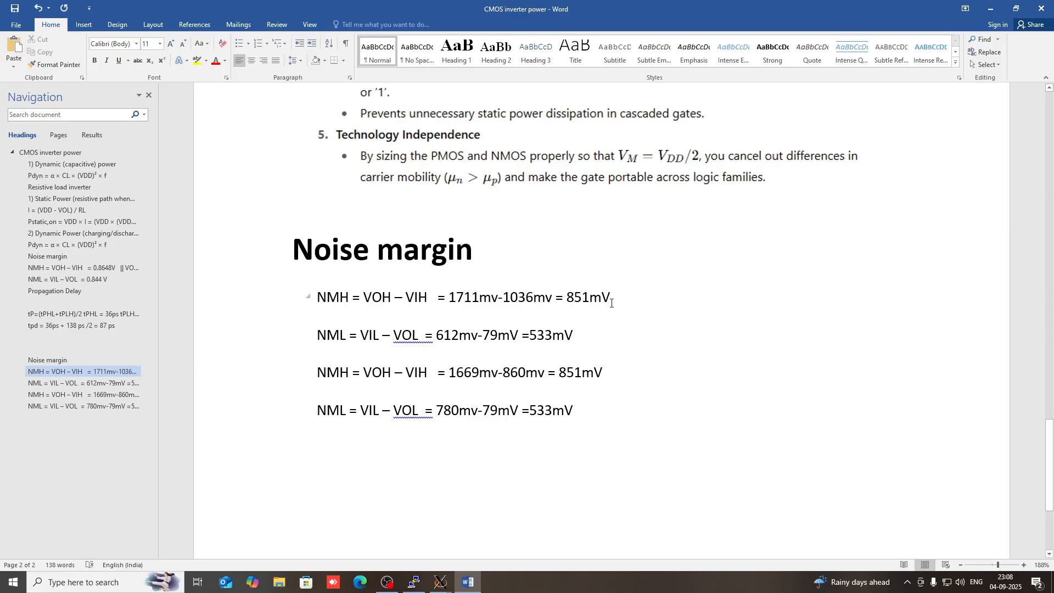
Check the /Y value at the 1.037 V marker in Virtuoso and set VOL in the first NML line in Word to 76 mV
click(500, 336)
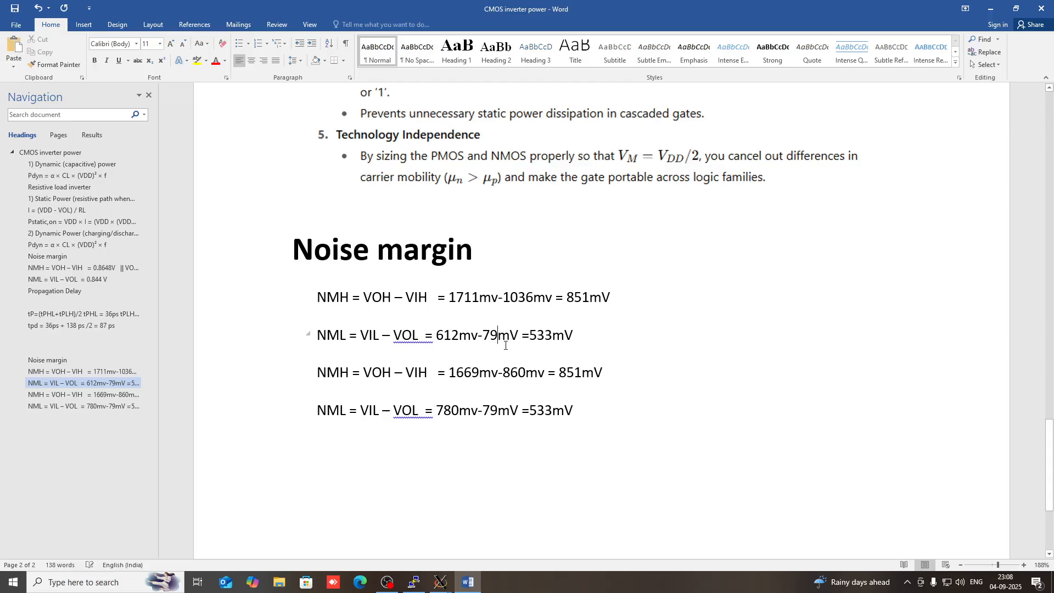
key(BackSpace)
key(BackSpace)
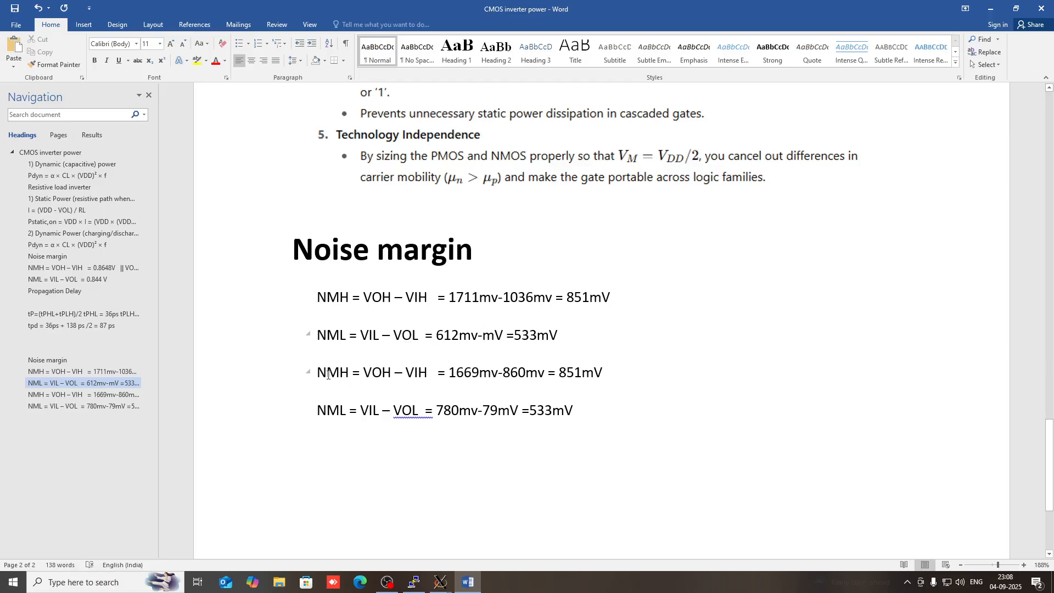
mouse_move(447, 578)
click(646, 535)
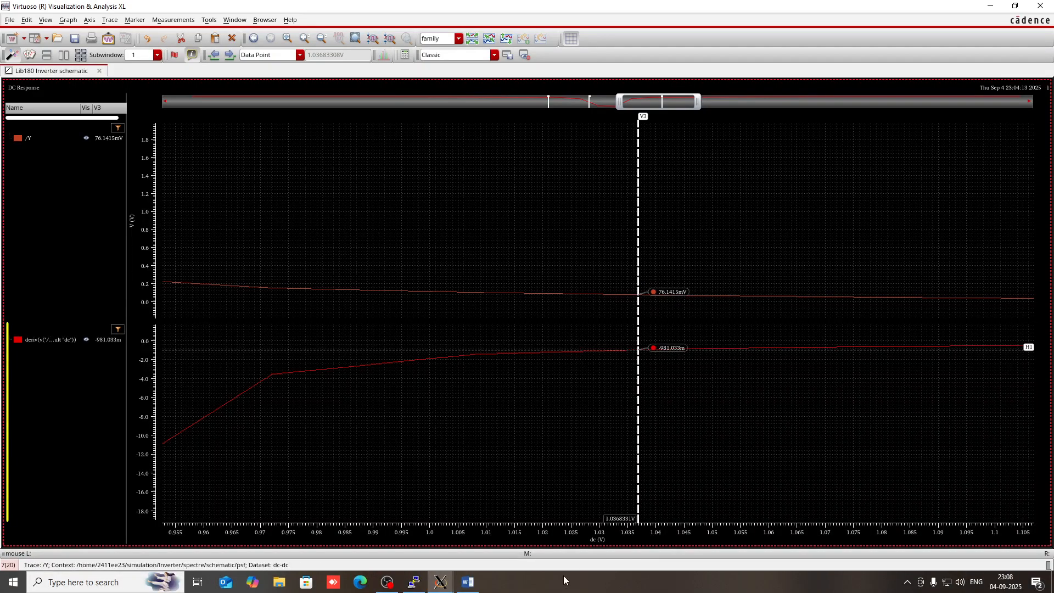
click(468, 582)
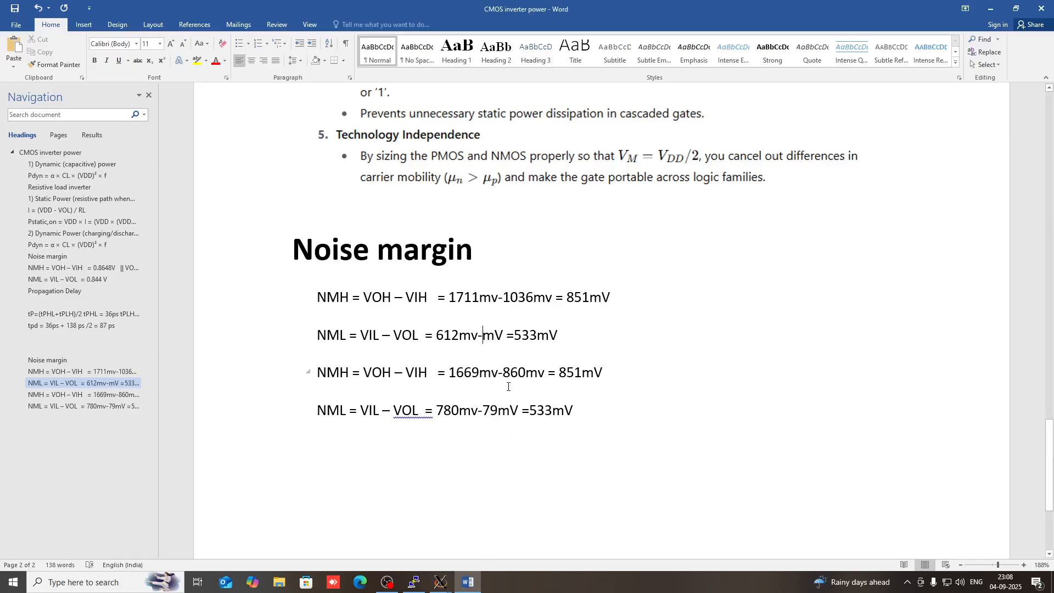
text(76)
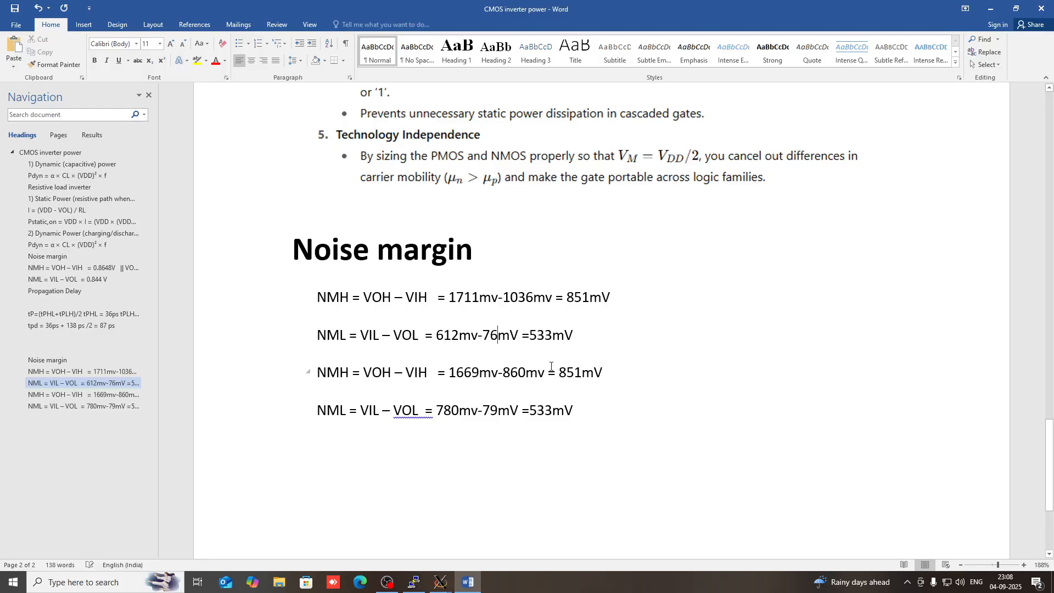
Set VOL in the second NML line to 76 mV and VIH in the second NMH line to 1036 mV
click(494, 415)
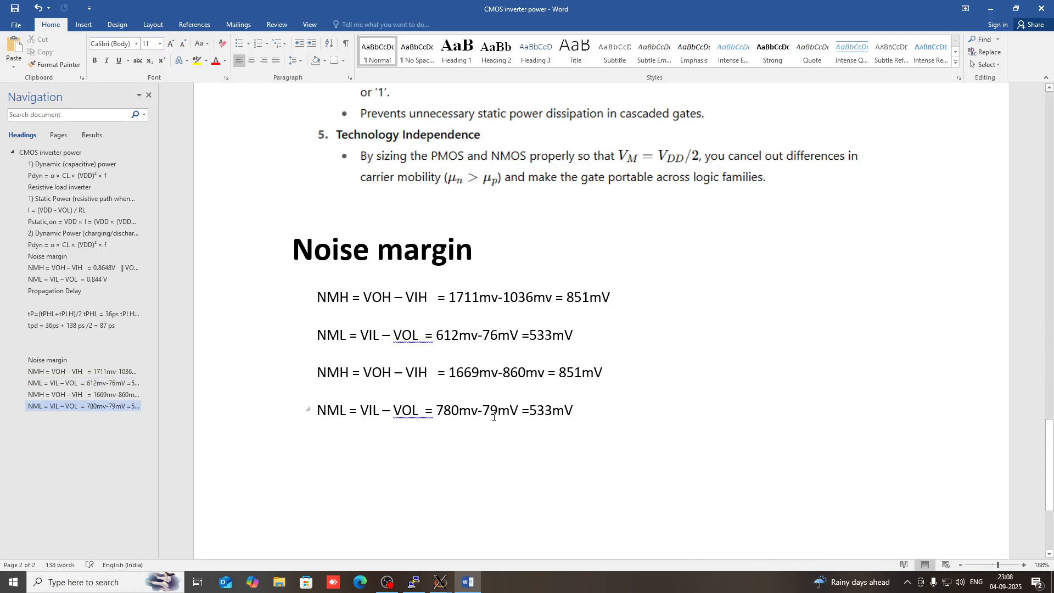
key(BackSpace)
text(6)
click(526, 376)
key(BackSpace)
key(BackSpace)
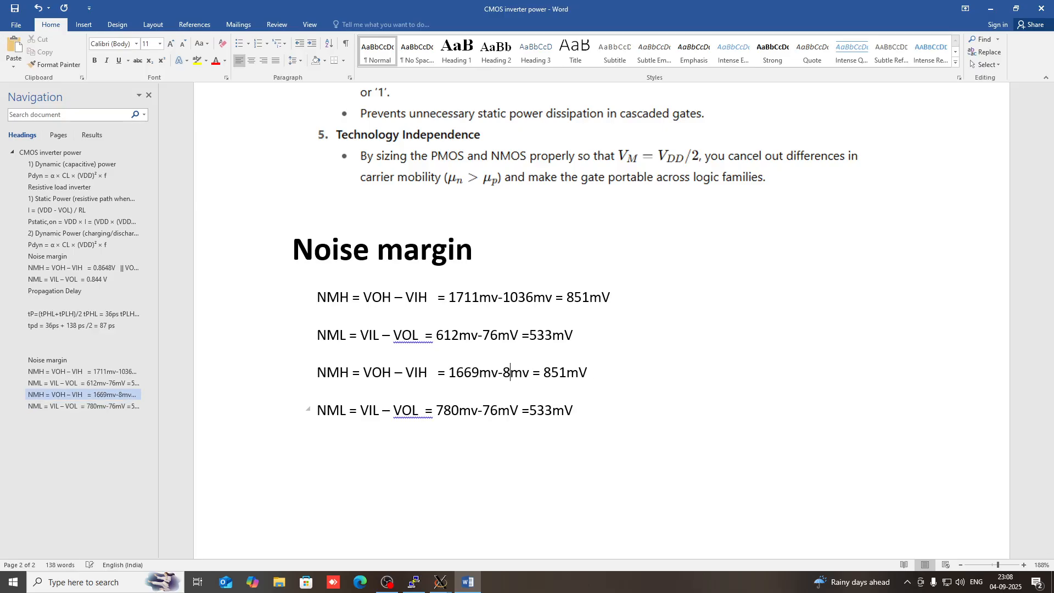
key(BackSpace)
text(10)
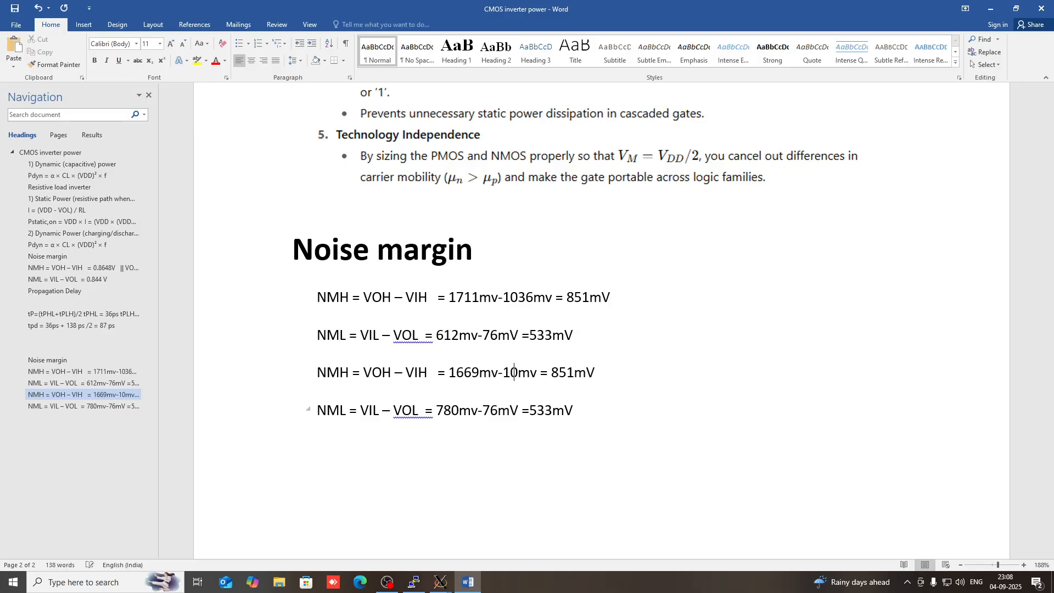
text(36)
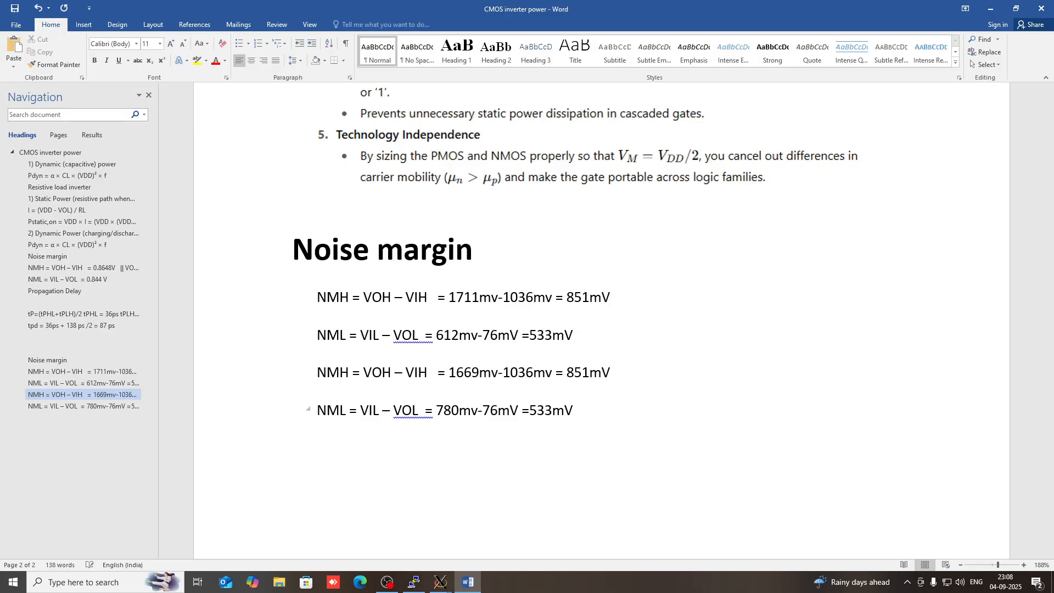
Delete the result numbers from the second NMH and NML lines, keeping their mV units
drag(570, 373, 588, 388)
key(BackSpace)
drag(529, 412, 559, 413)
key(BackSpace)
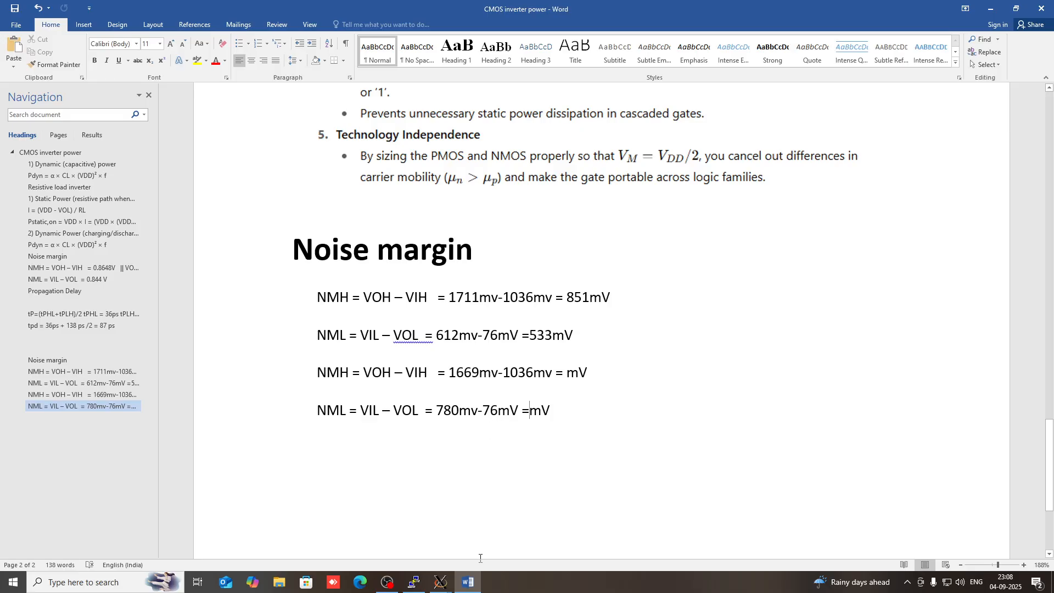
Switch to the Virtuoso waveform window and move the 795 mV vertical marker to the -1 derivative crossing at about 780 mV
click(440, 582)
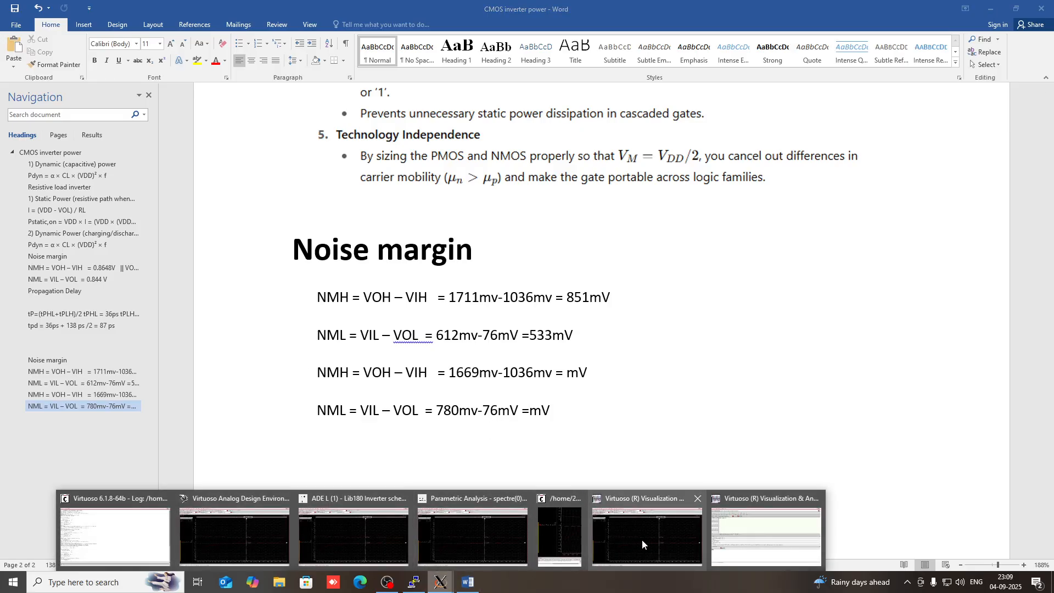
click(640, 544)
drag(620, 104, 560, 117)
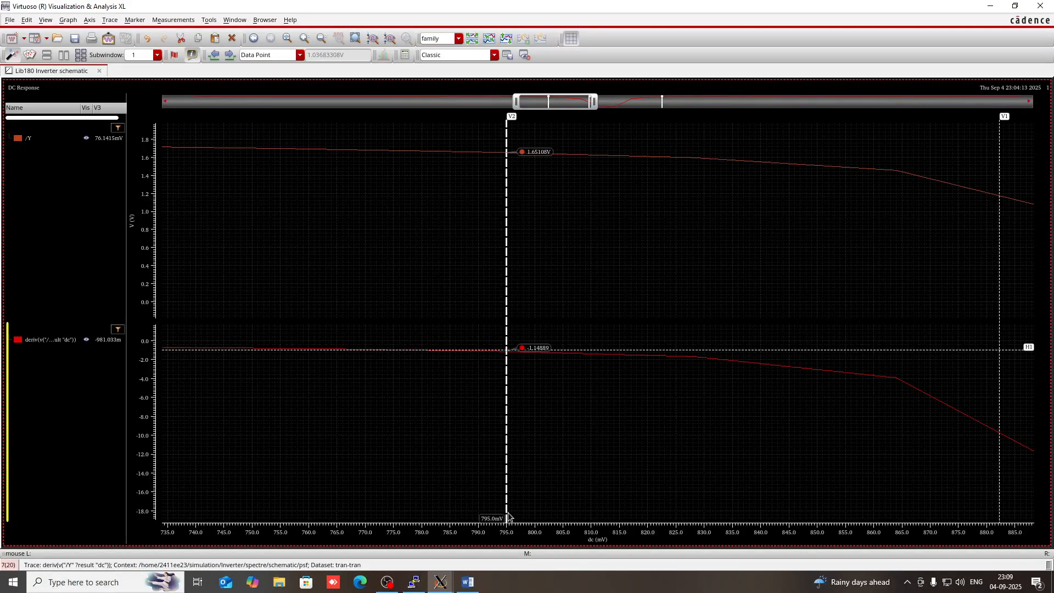
click(468, 582)
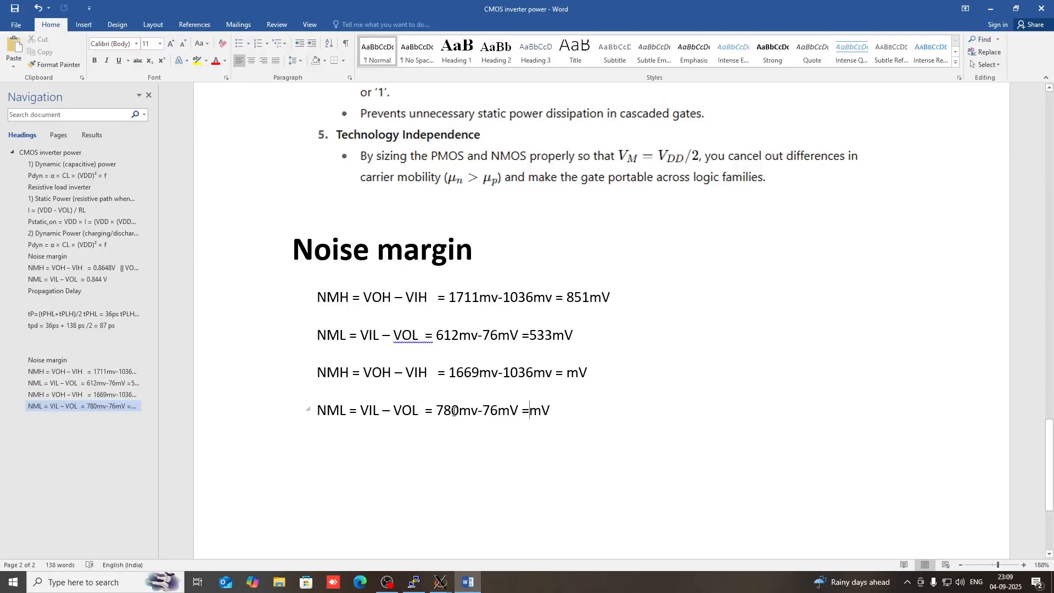
click(441, 582)
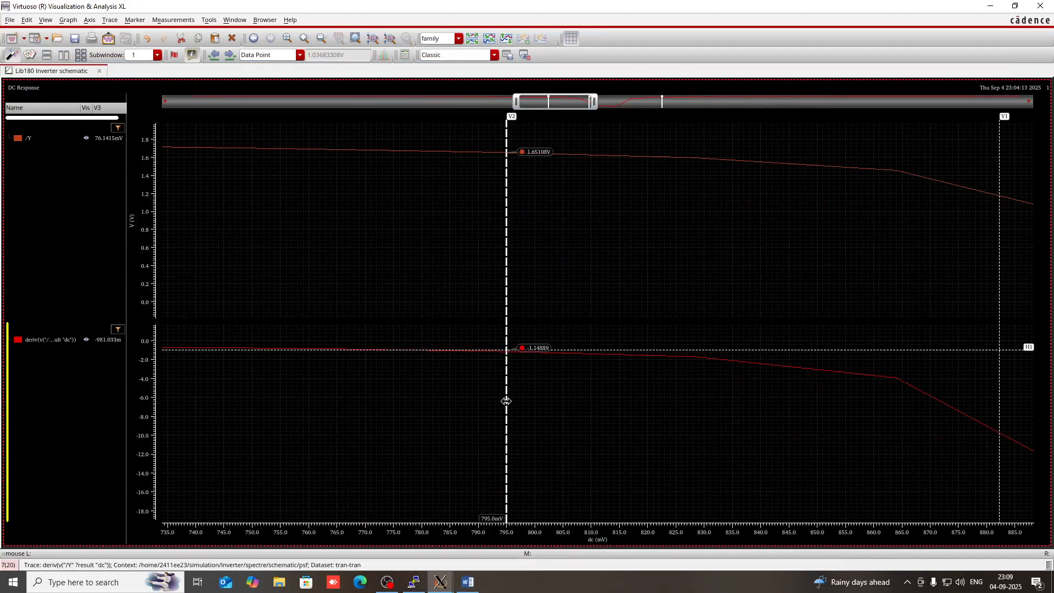
drag(506, 400, 422, 393)
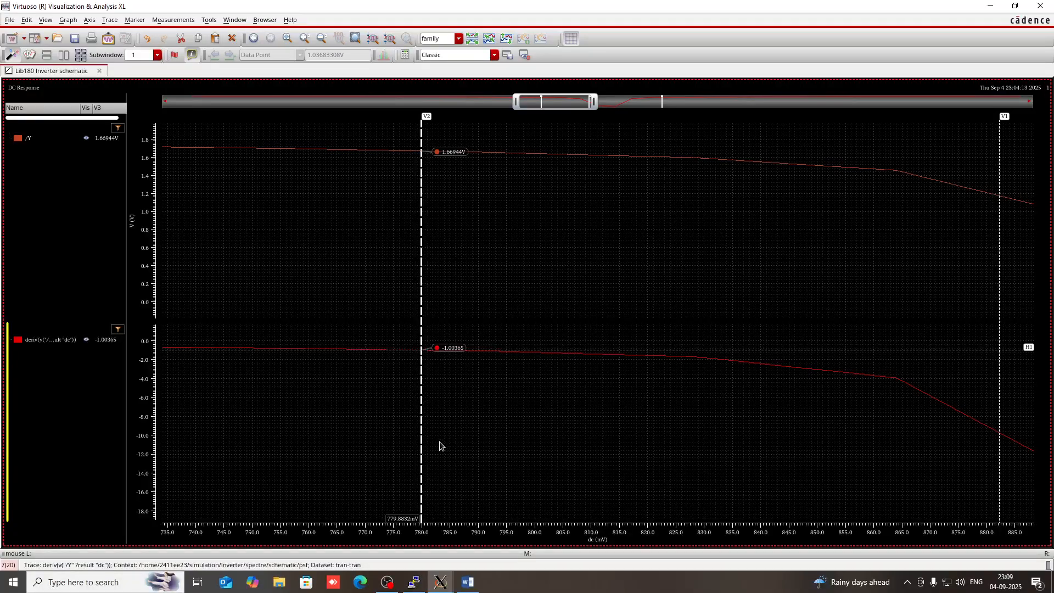
Switch to the Word document and enter 633 as the mV result of the second NMH line
click(465, 582)
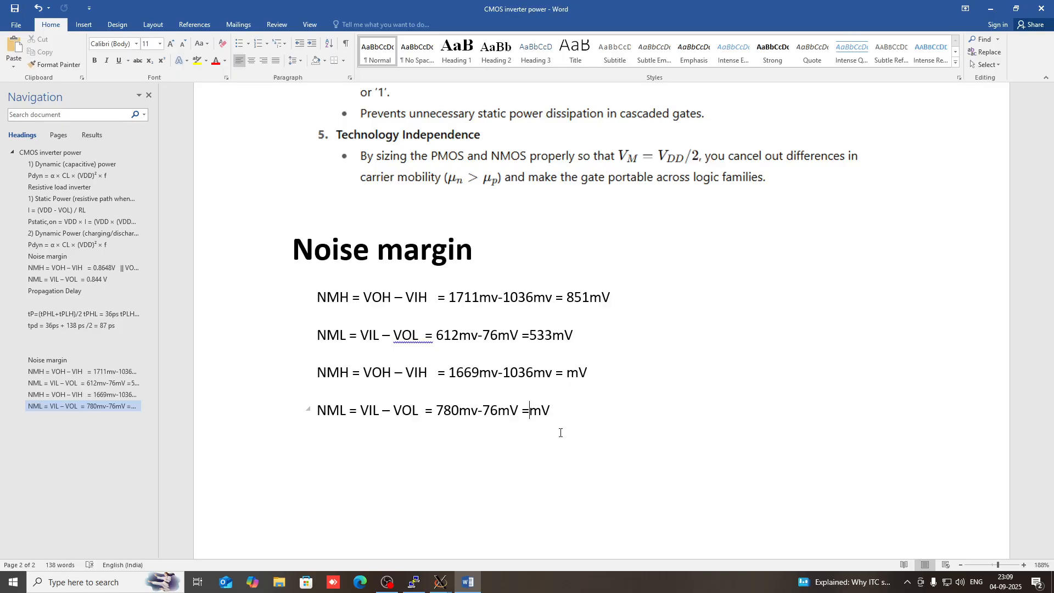
click(567, 371)
text(633)
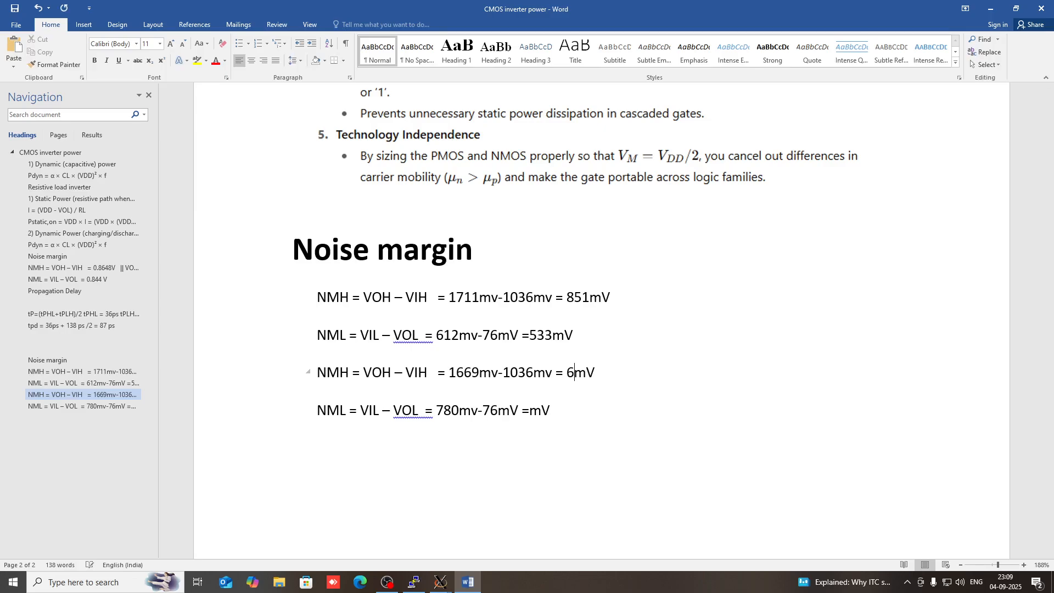
Enter 704 as the mV result of the second NML line
click(530, 415)
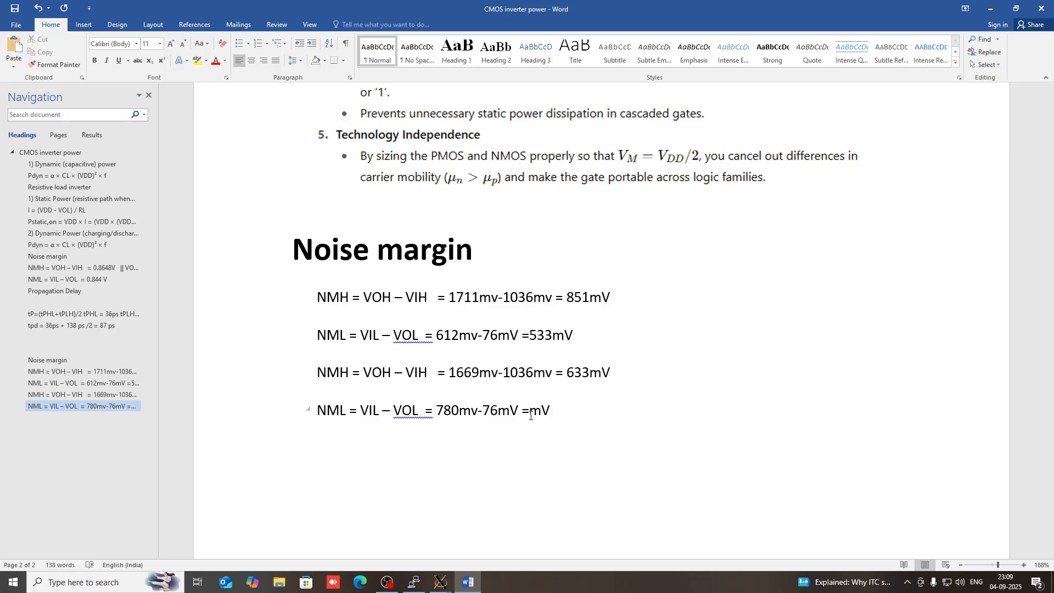
text(704)
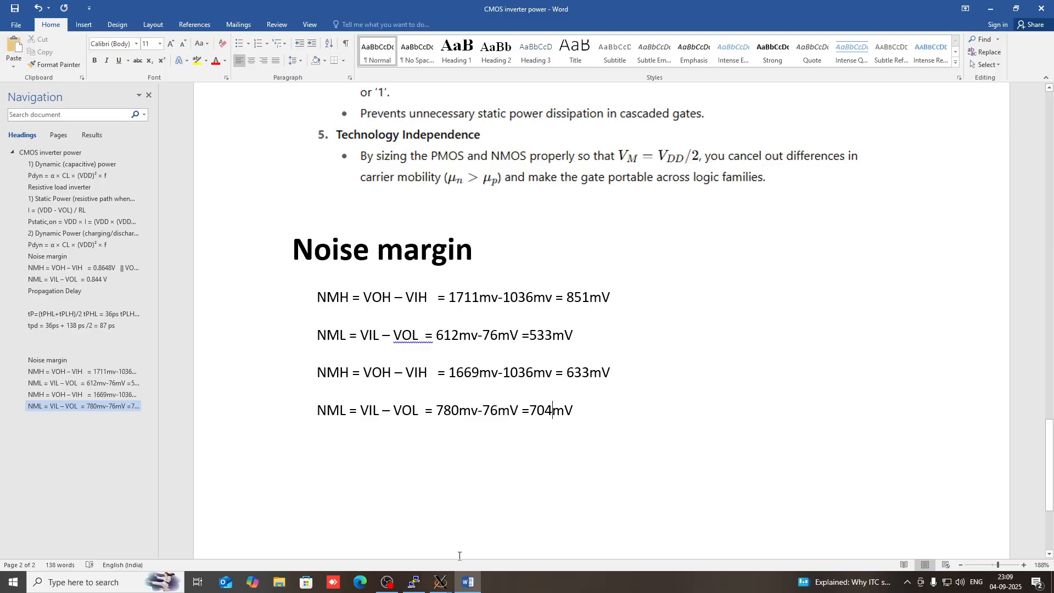
Switch to the Virtuoso waveform window and fine-adjust vertical marker V2 along the -1 derivative crossing to about 781.4 mV
mouse_move(439, 582)
click(651, 525)
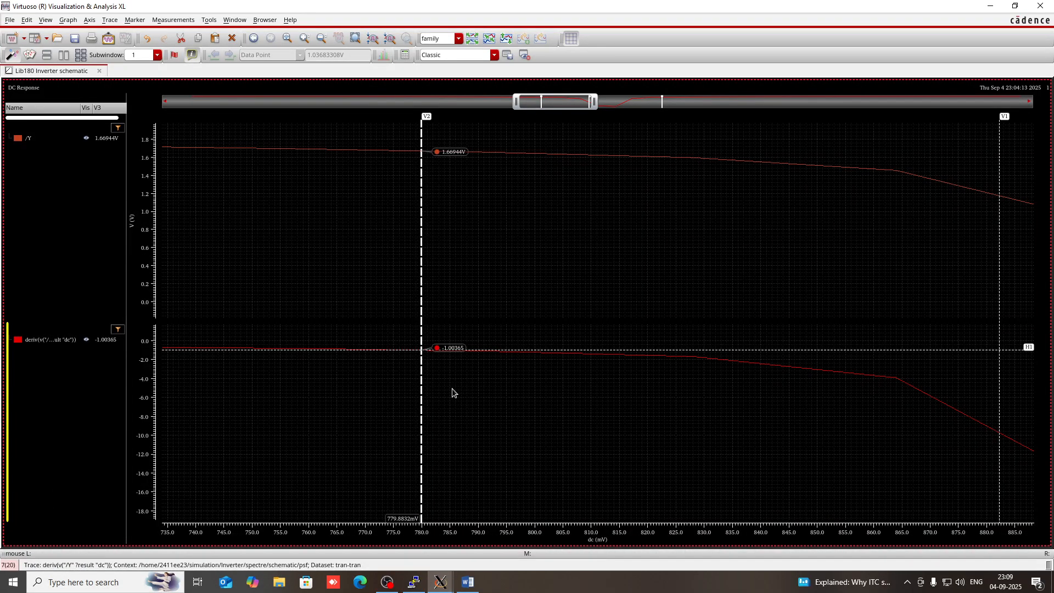
mouse_move(422, 381)
mouse_down()
mouse_move(445, 384)
mouse_move(424, 387)
mouse_up()
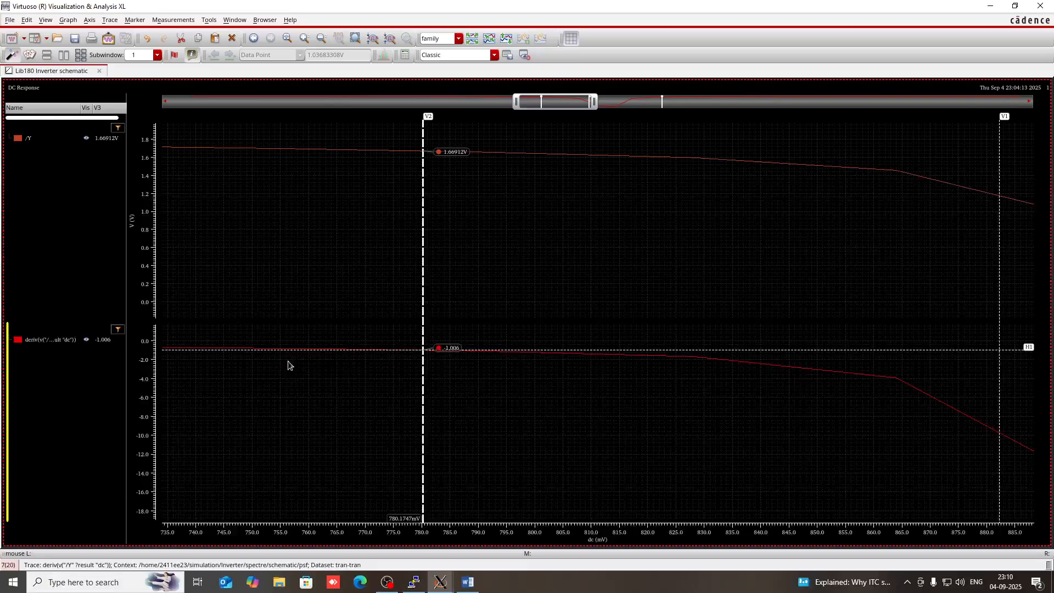
mouse_move(423, 365)
mouse_down()
mouse_move(466, 372)
mouse_move(471, 381)
mouse_move(443, 392)
mouse_move(476, 393)
mouse_move(426, 402)
mouse_move(431, 416)
mouse_up()
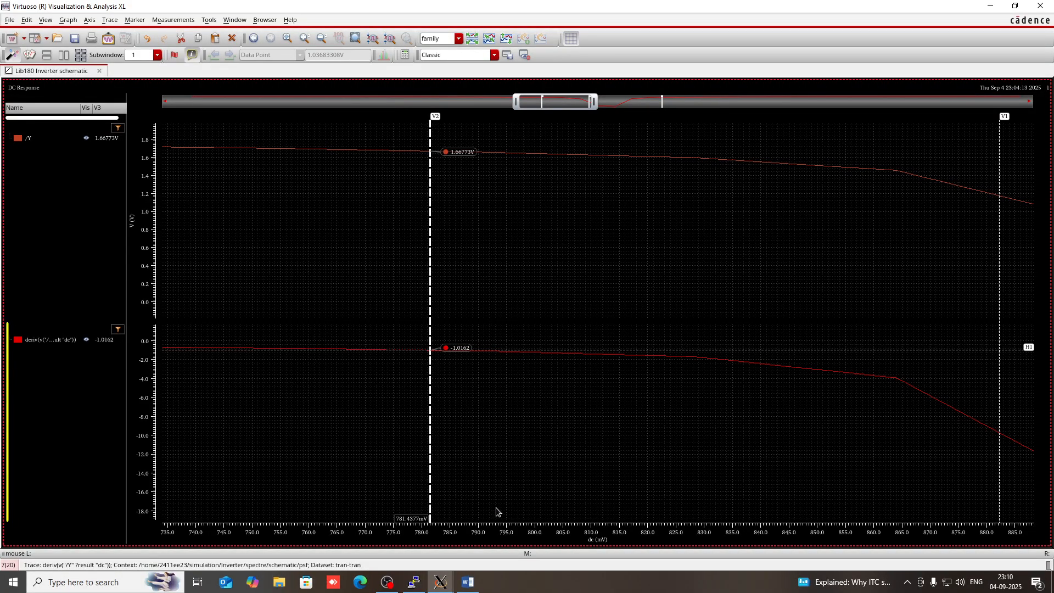
click(472, 582)
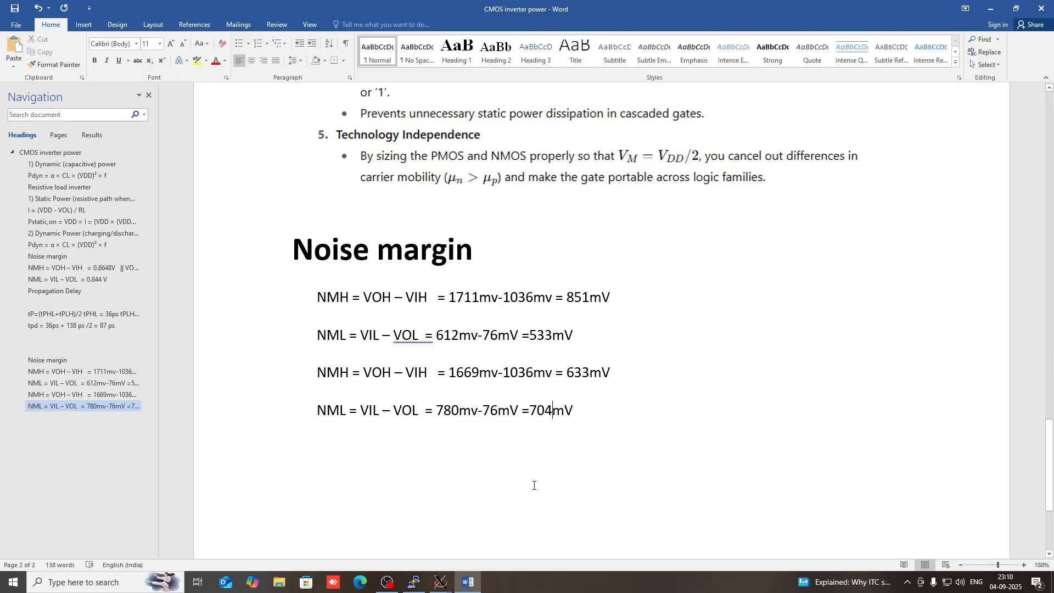
click(471, 583)
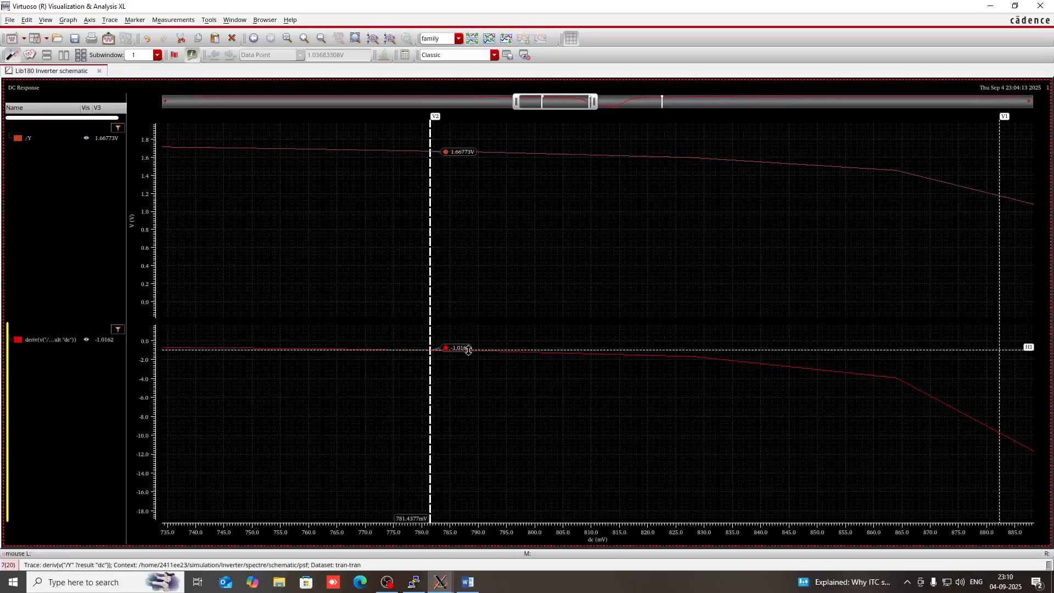
Extend the displayed DC range to about 1.33 V and move vertical marker V3 to about 1.034 V at the upper -1 derivative crossing
mouse_move(594, 101)
mouse_down()
mouse_move(772, 125)
mouse_move(802, 118)
mouse_up()
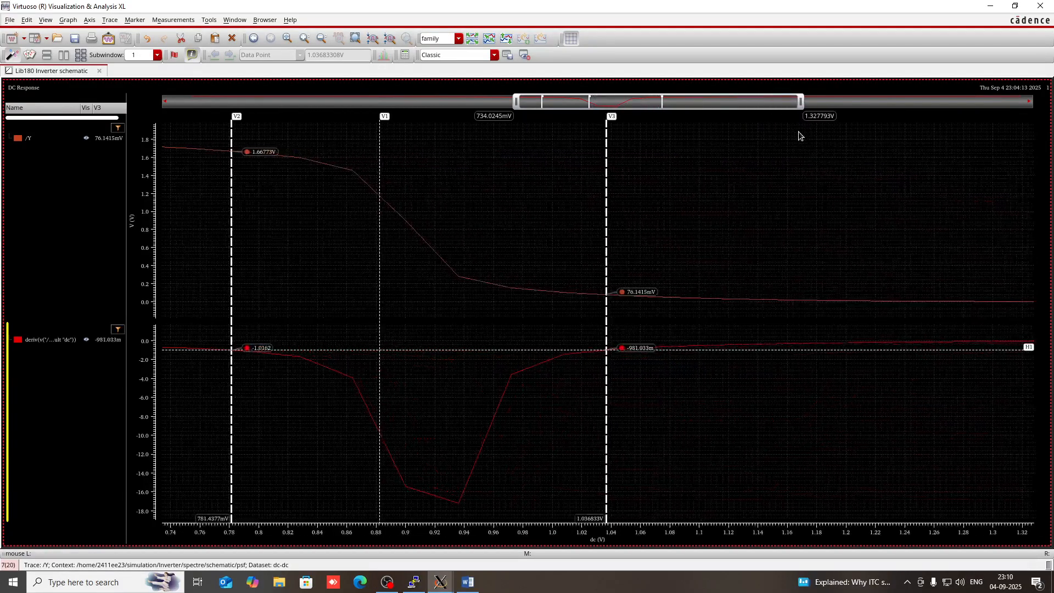
mouse_move(268, 158)
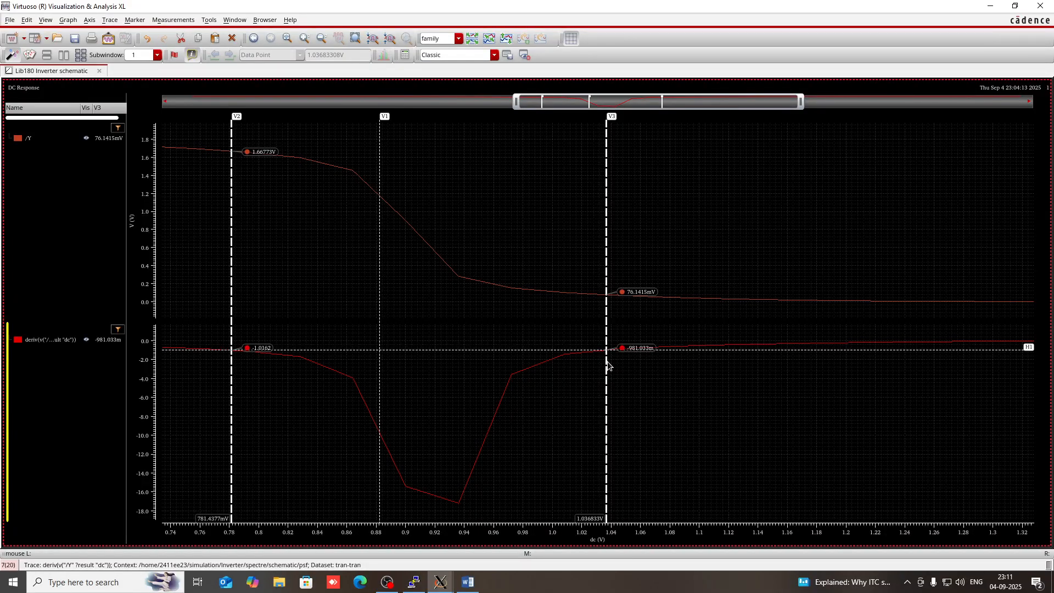
drag(607, 364, 600, 363)
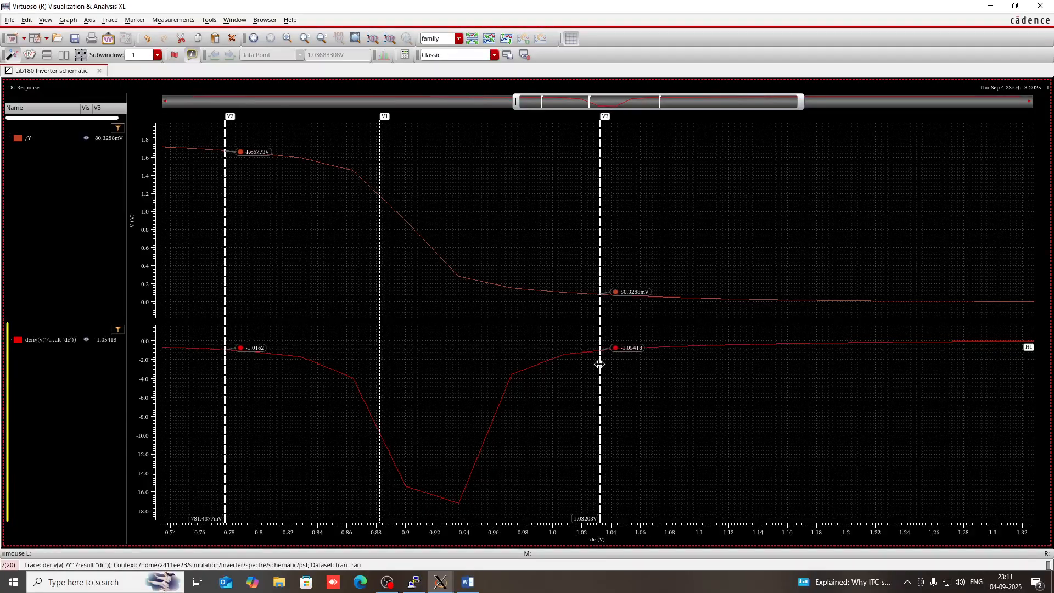
drag(599, 365, 566, 360)
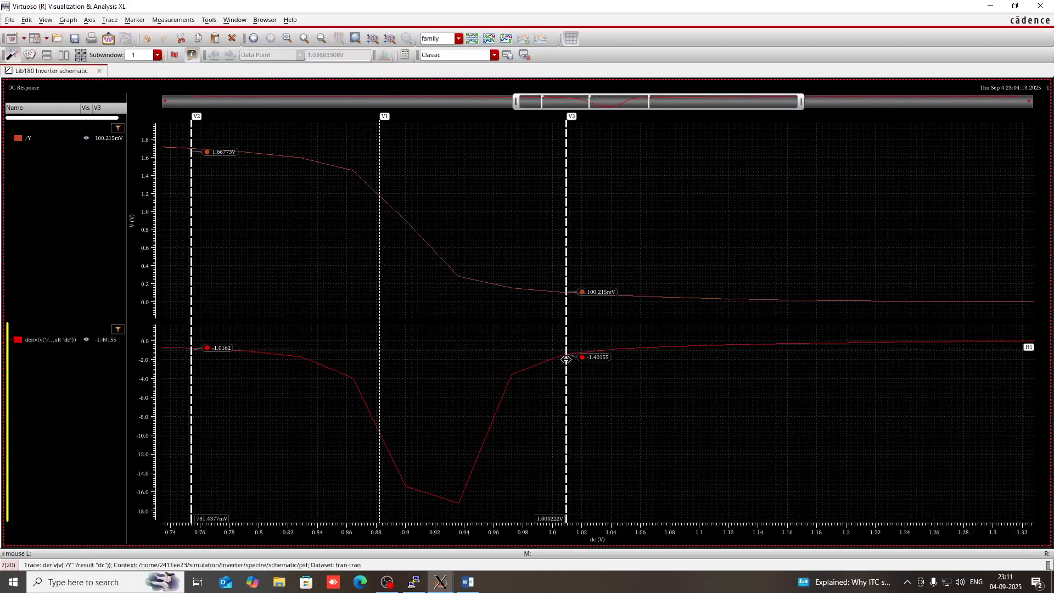
mouse_move(566, 360)
mouse_down()
mouse_move(549, 360)
mouse_move(589, 350)
mouse_move(602, 364)
mouse_up()
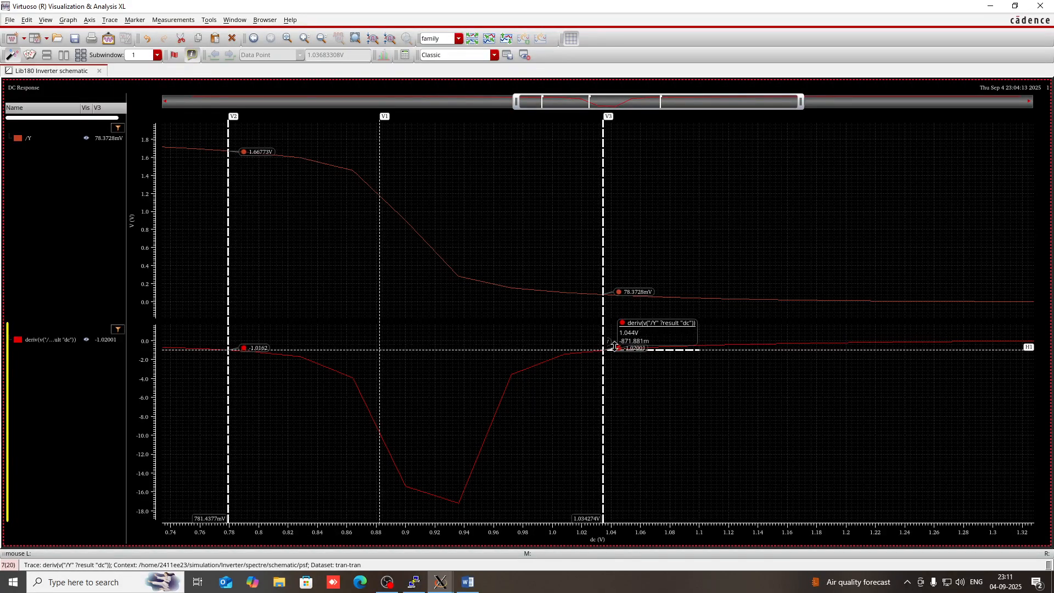
Switch to the Word document and set VOL in the first NML line to 78 mV
click(468, 582)
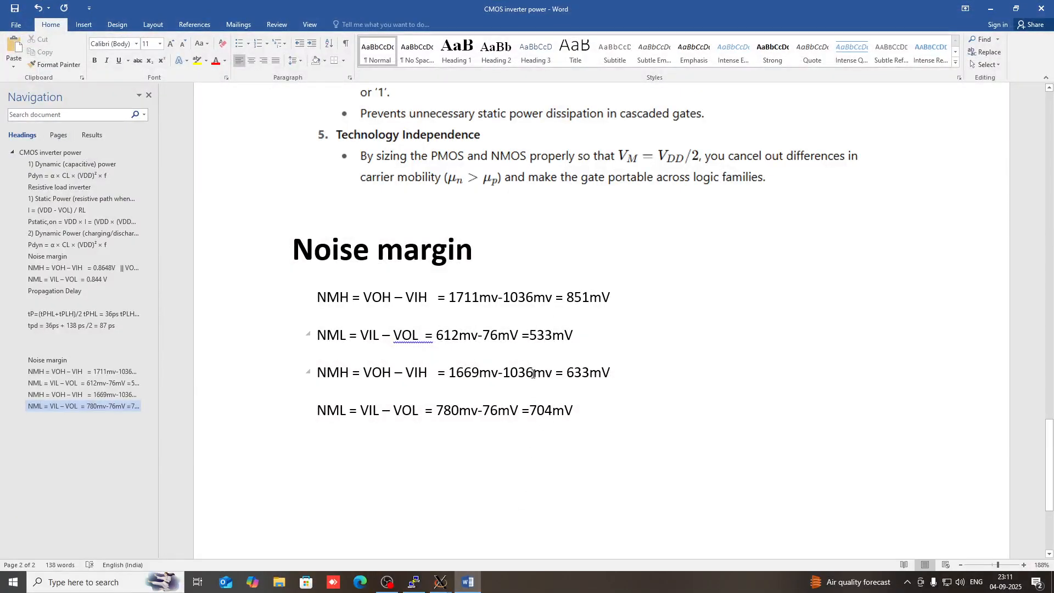
click(498, 341)
key(BackSpace)
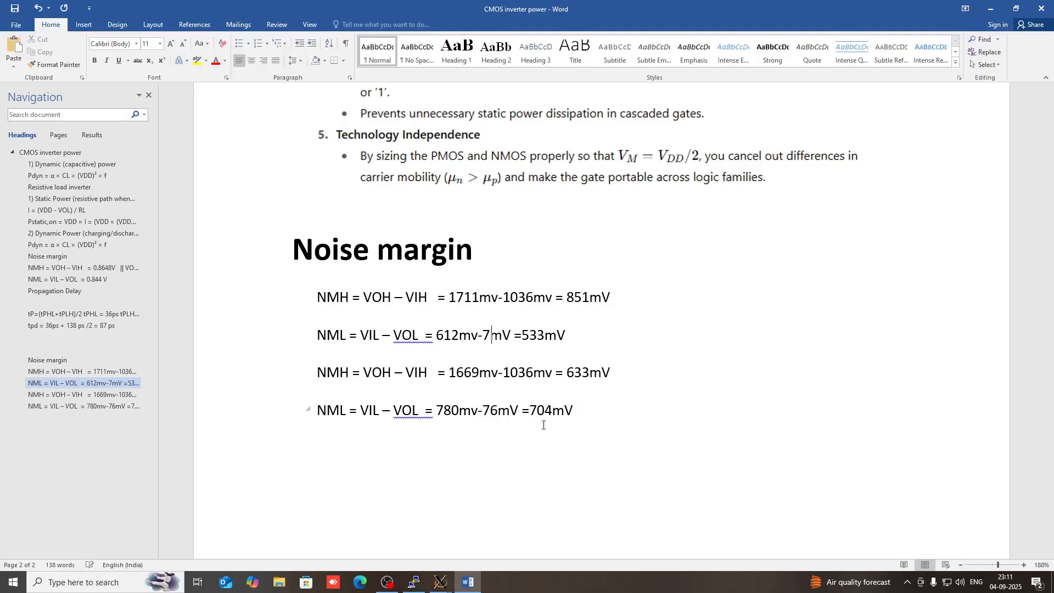
text(8)
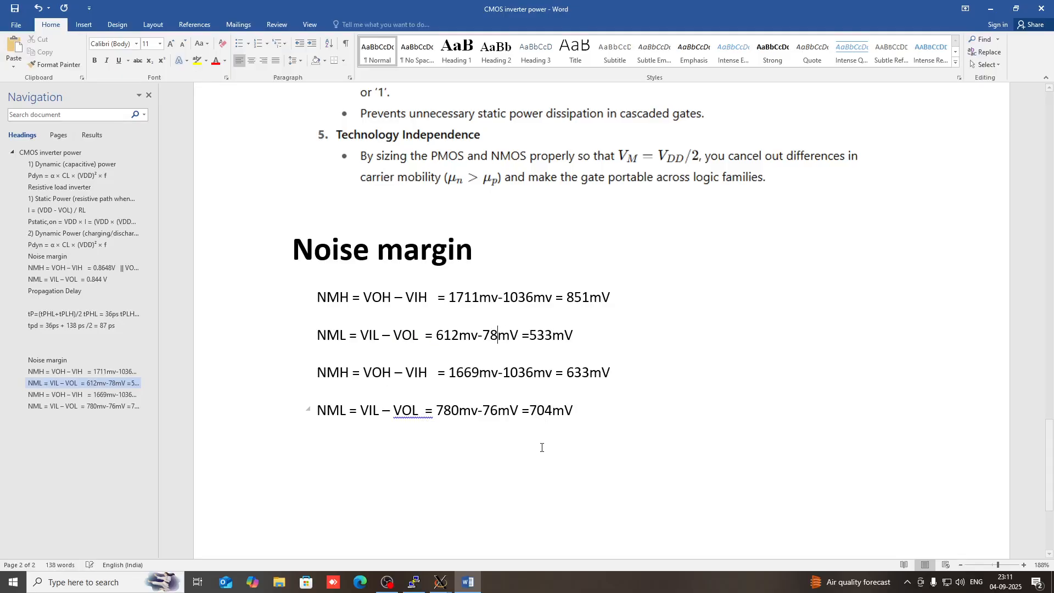
Check marker V3's input voltage in the Virtuoso waveform window, and set VIH in the Word document's second NMH line to 1034 mV
click(468, 584)
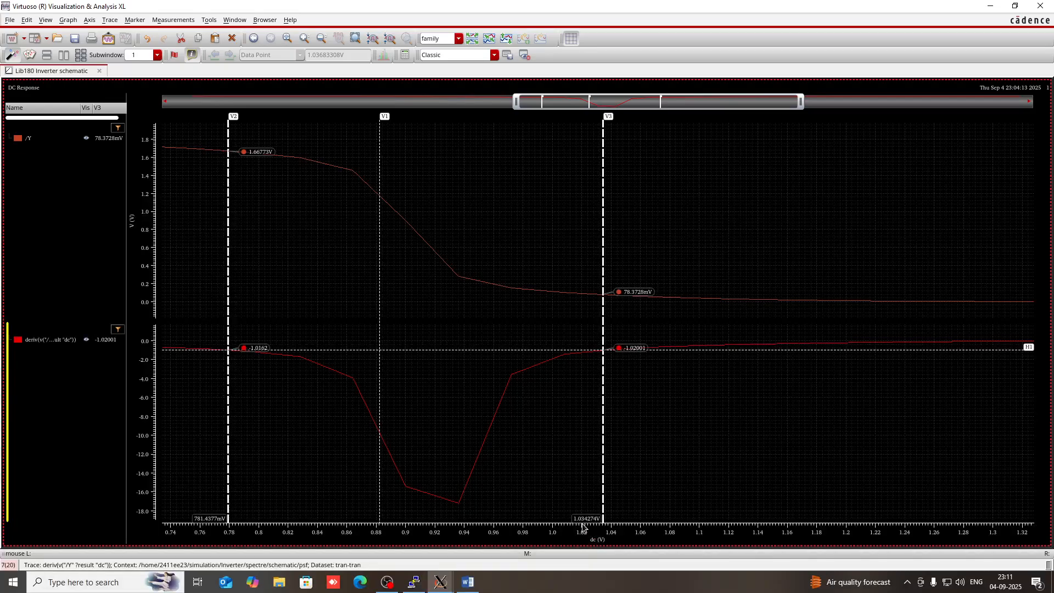
click(468, 582)
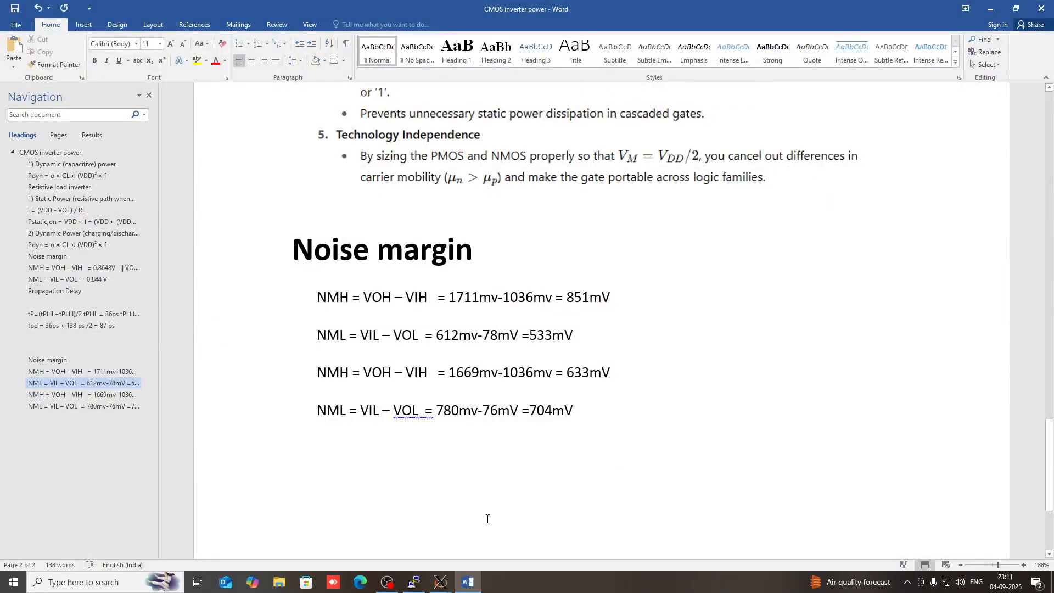
mouse_move(461, 590)
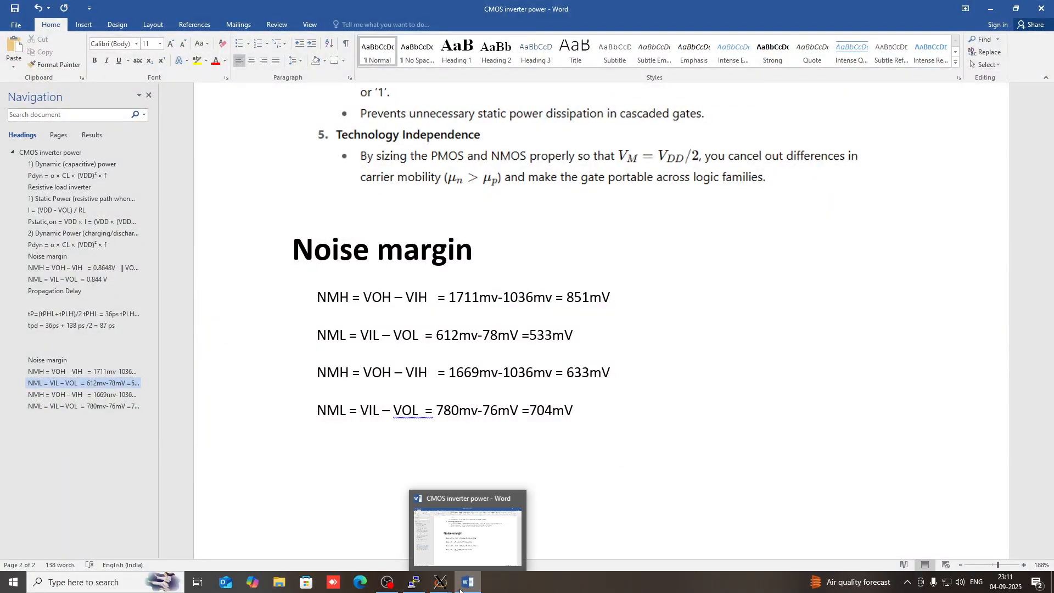
click(461, 589)
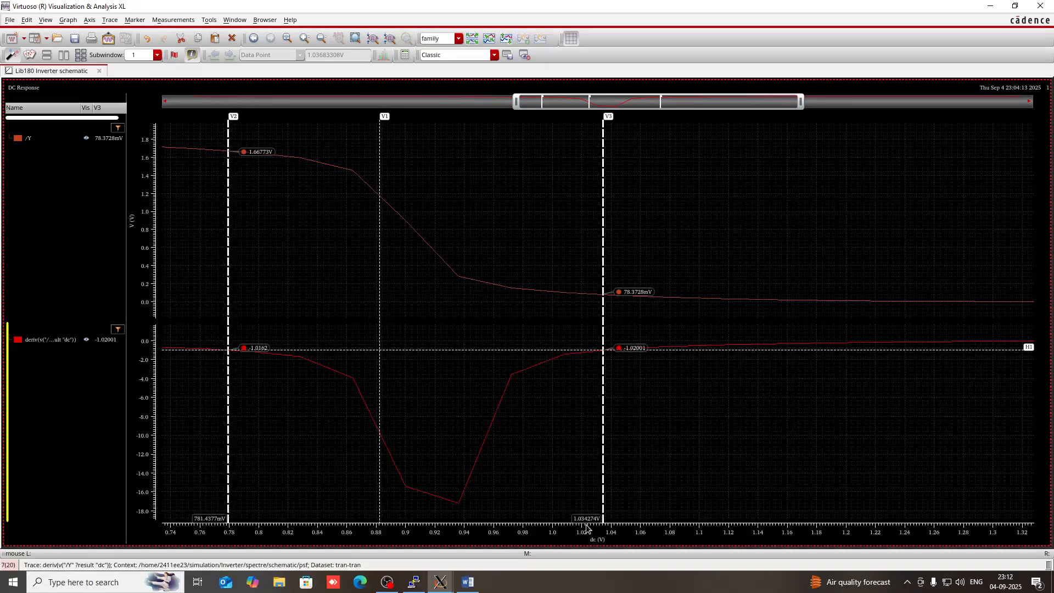
click(468, 582)
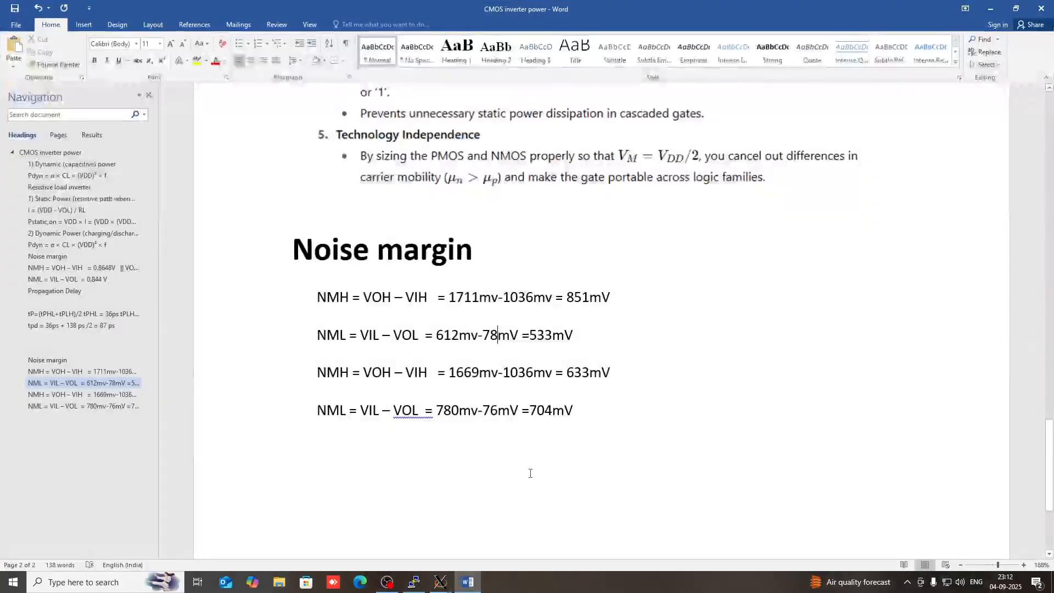
click(534, 378)
key(BackSpace)
text(4)
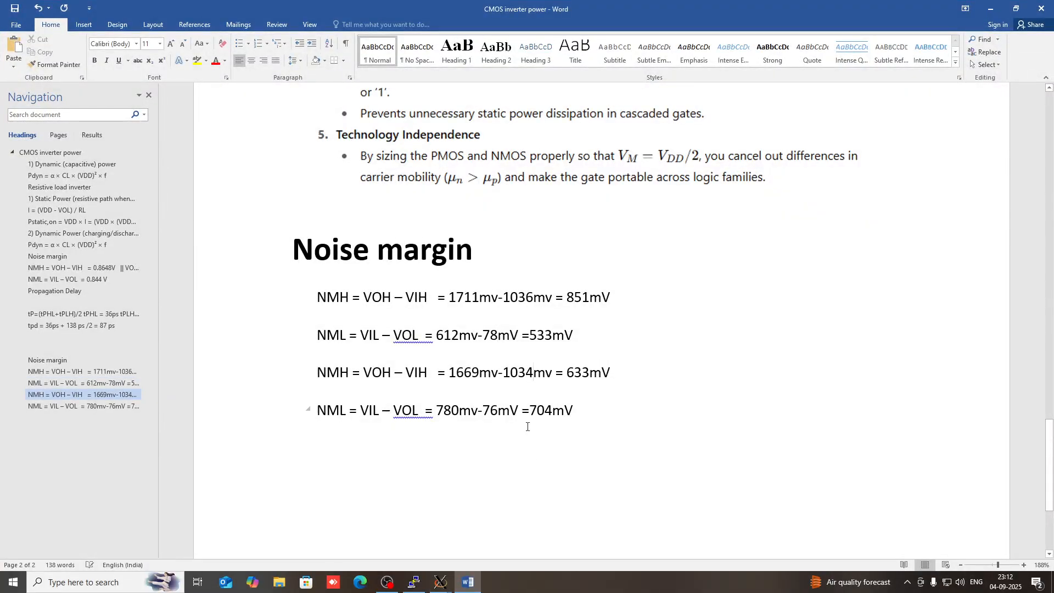
Switch to the Virtuoso waveform window and move vertical marker V2 to 780 mV at the lower -1 derivative crossing
click(441, 582)
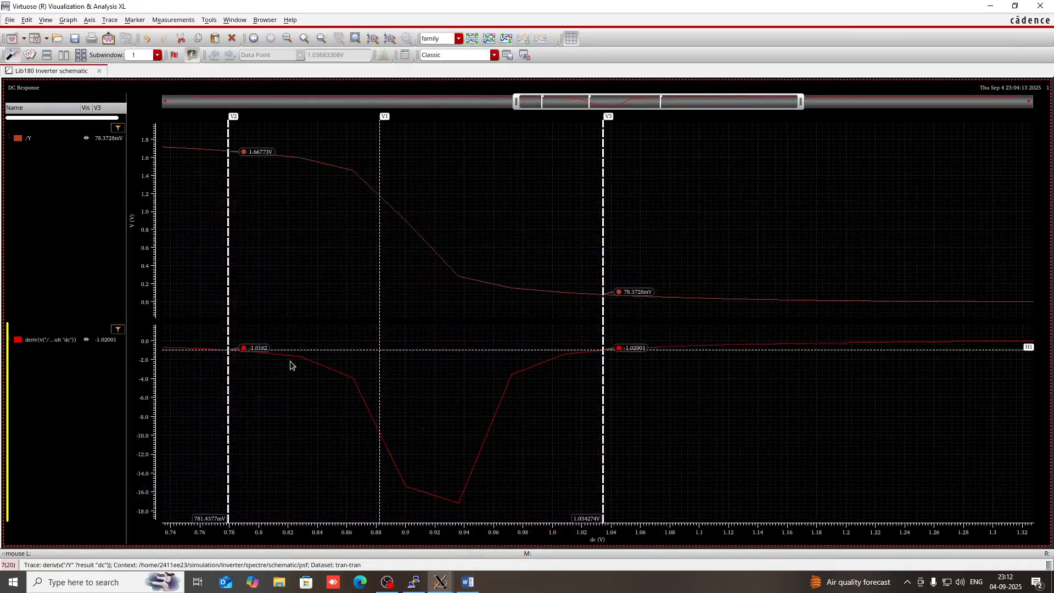
mouse_move(229, 370)
mouse_down()
mouse_move(268, 374)
mouse_move(228, 366)
mouse_up()
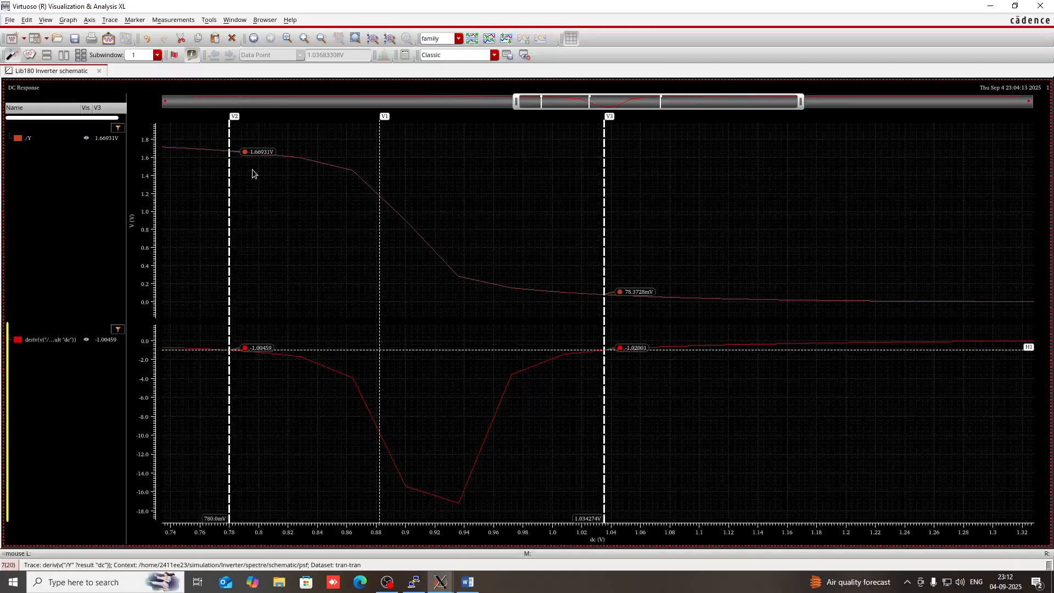
mouse_move(260, 159)
Switch to the Word document, set the second NMH line's result to 635 mV and re-enter 704 mV as the second NML result
click(468, 582)
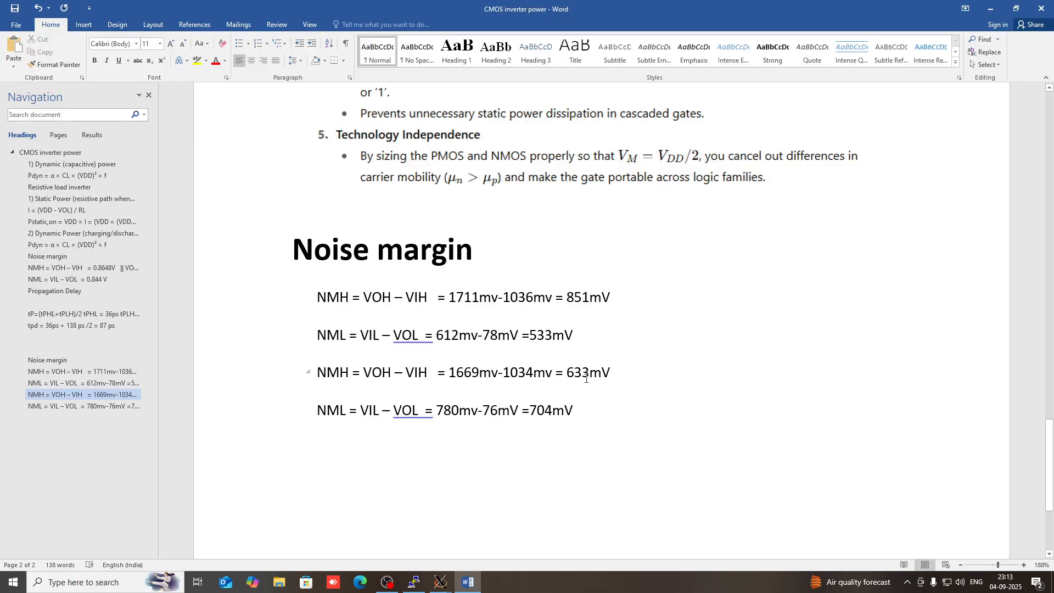
key(BackSpace)
text(5)
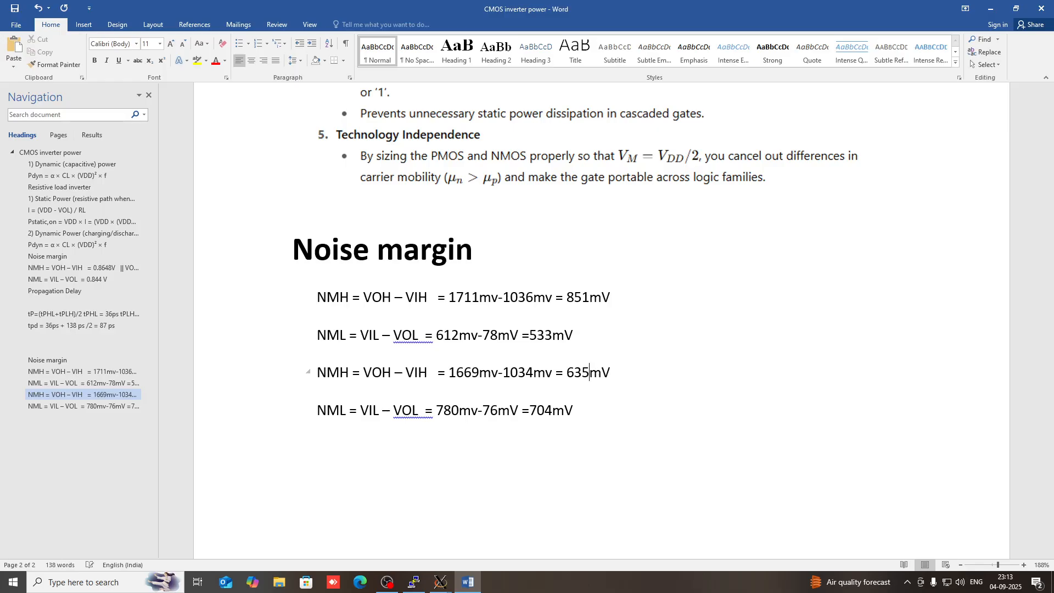
click(548, 415)
key(BackSpace)
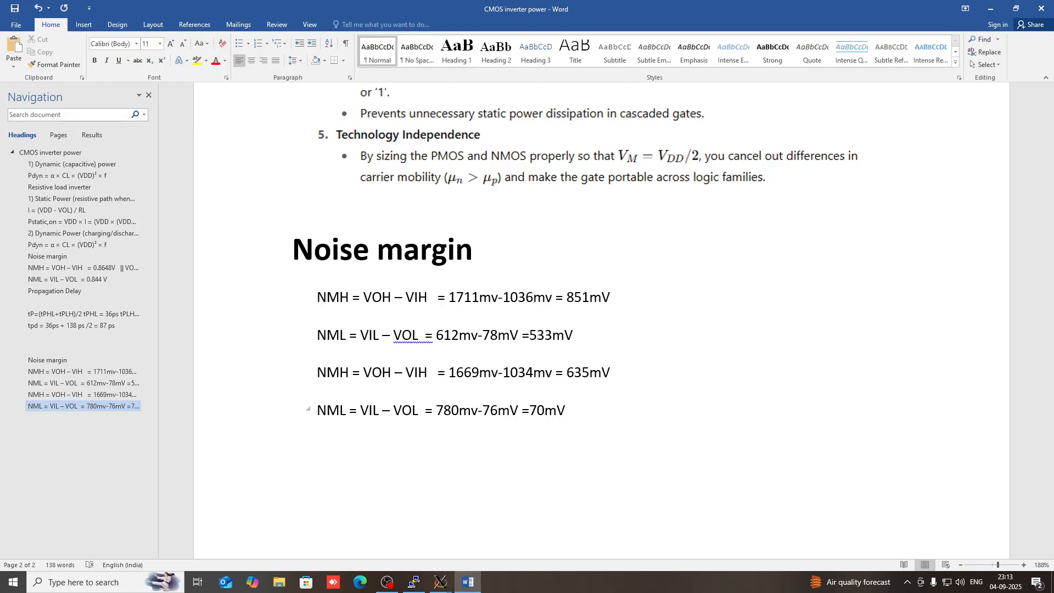
text(4)
click(638, 395)
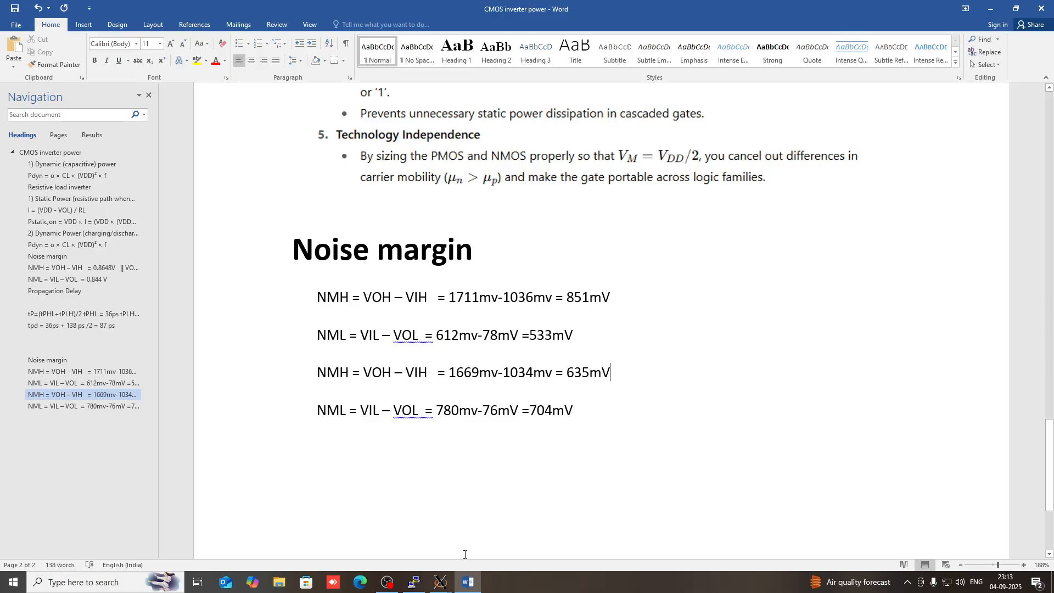
Switch back to the Virtuoso Visualization waveform window
mouse_move(440, 582)
mouse_move(653, 535)
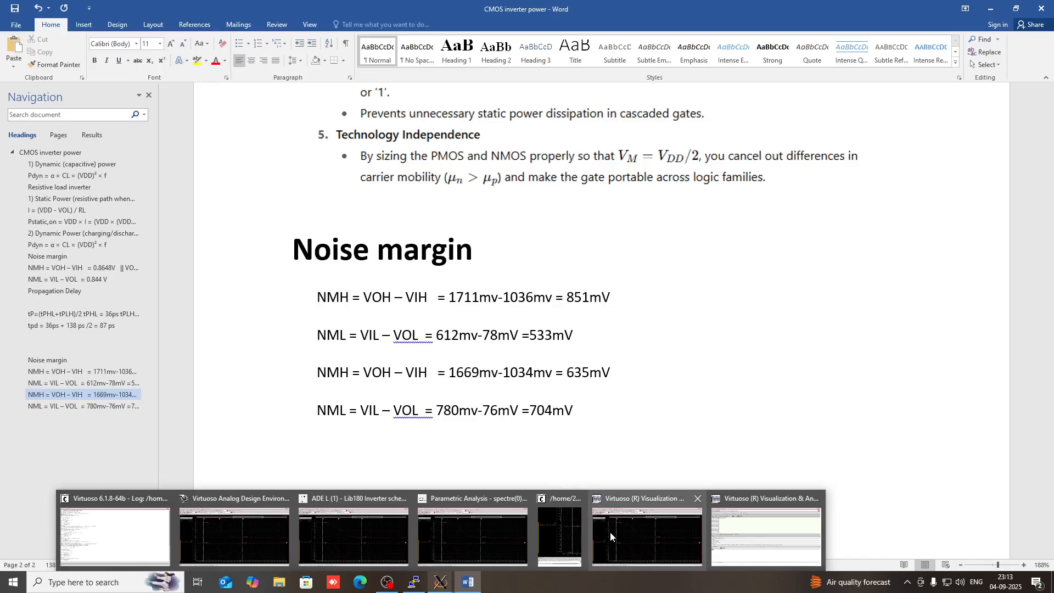
mouse_move(610, 529)
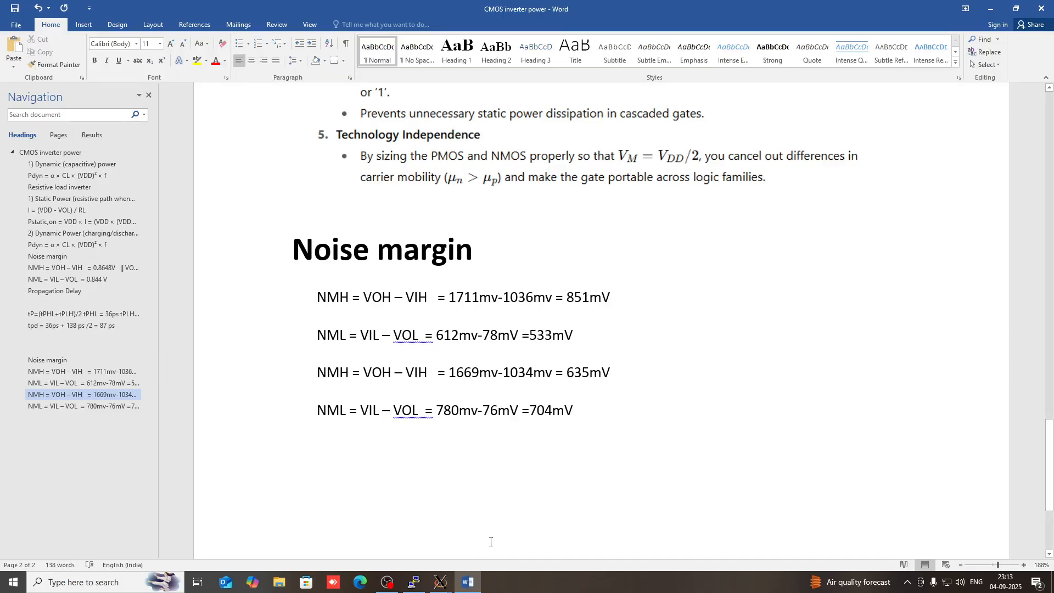
click(441, 582)
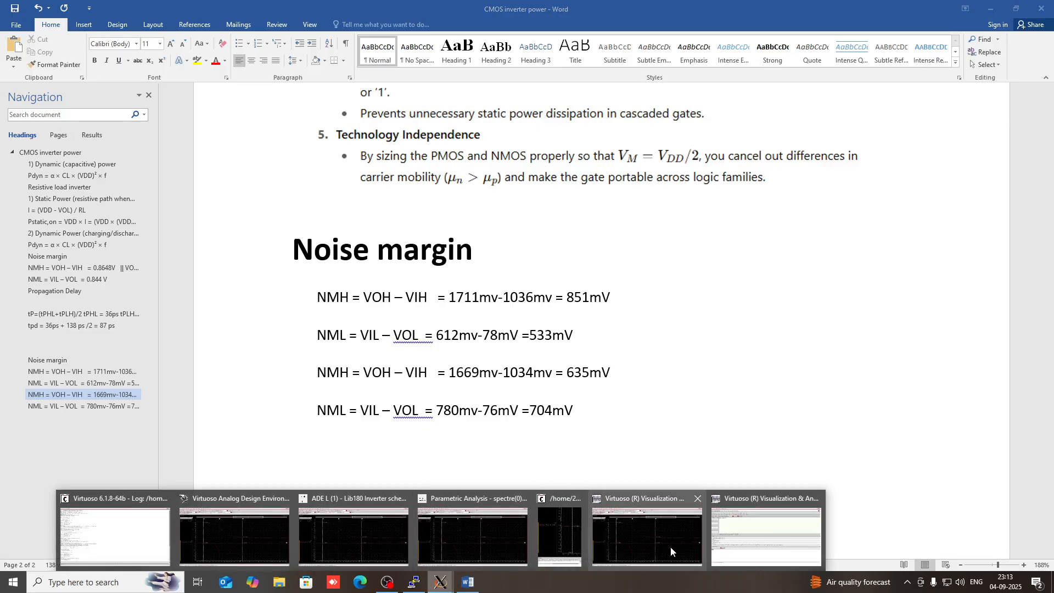